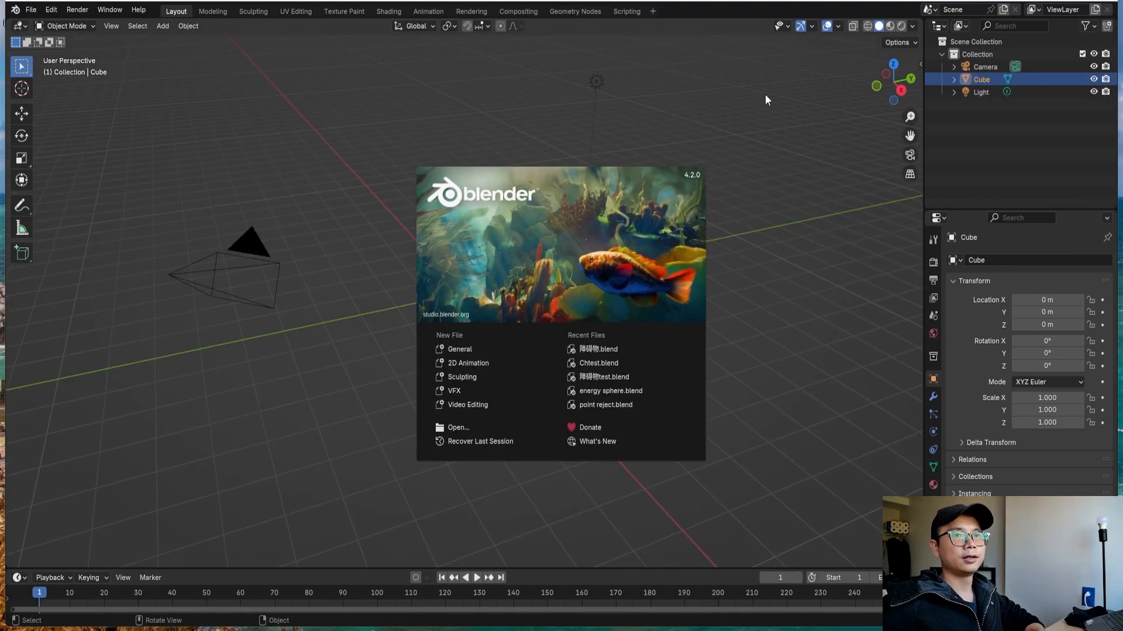
# Dismiss the splash screen, switch to the Geometry Nodes workspace and delete the default cube.
pyautogui.click(724, 110)
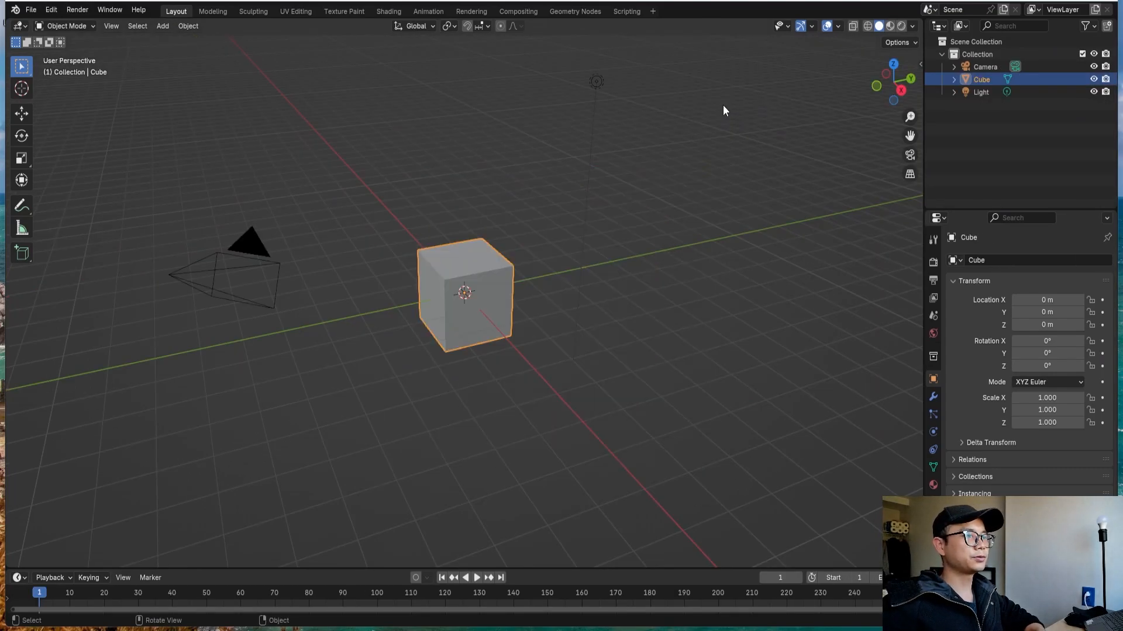
pyautogui.click(576, 11)
pyautogui.moveTo(538, 294); pyautogui.dragTo(537, 235)
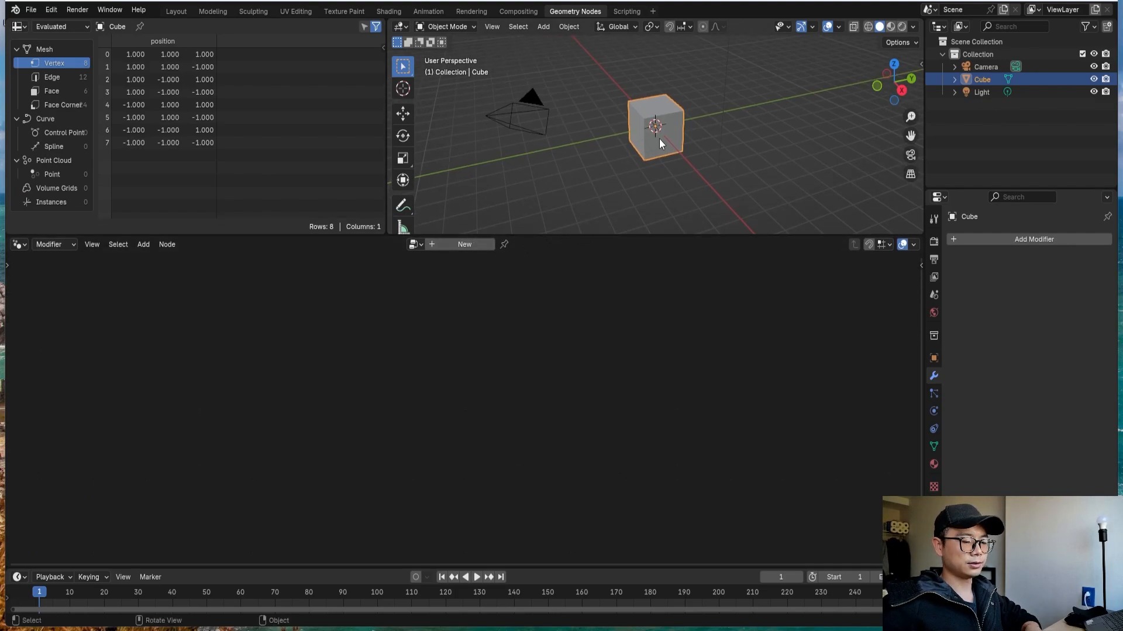
pyautogui.press('Delete')
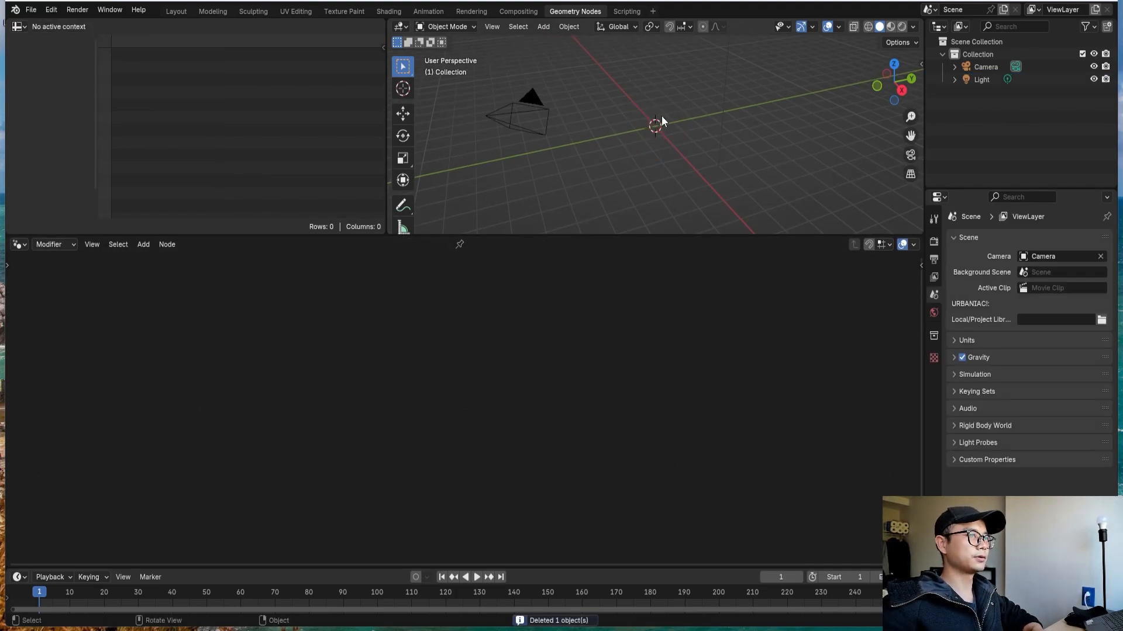
# Add a plane mesh to the scene at the origin.
pyautogui.hotkey('shift', 'a')
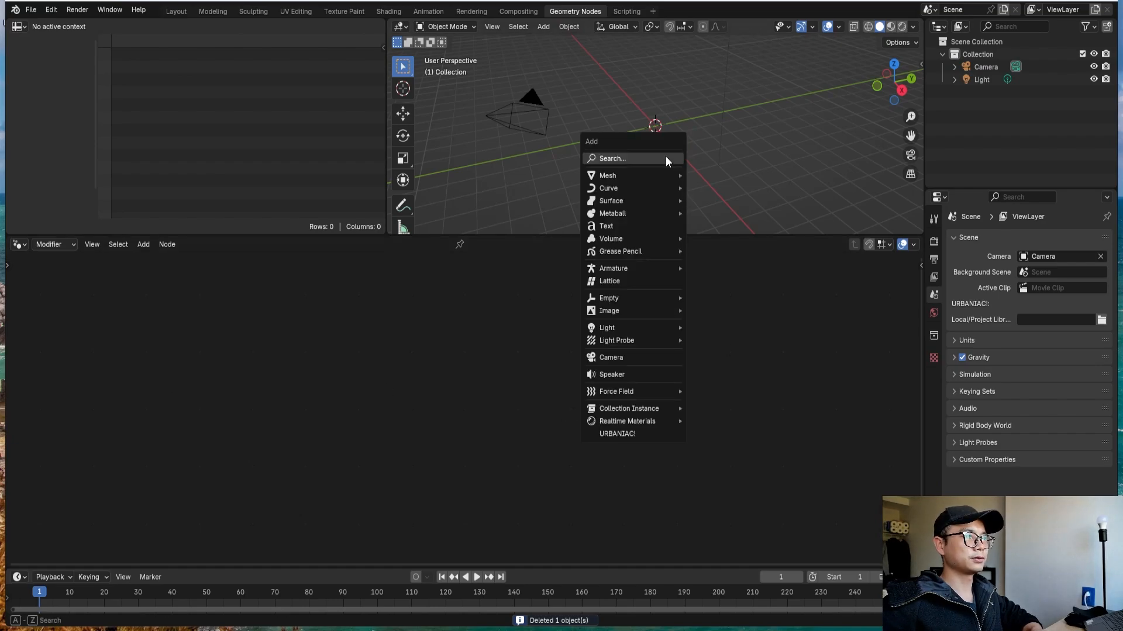
pyautogui.moveTo(658, 174)
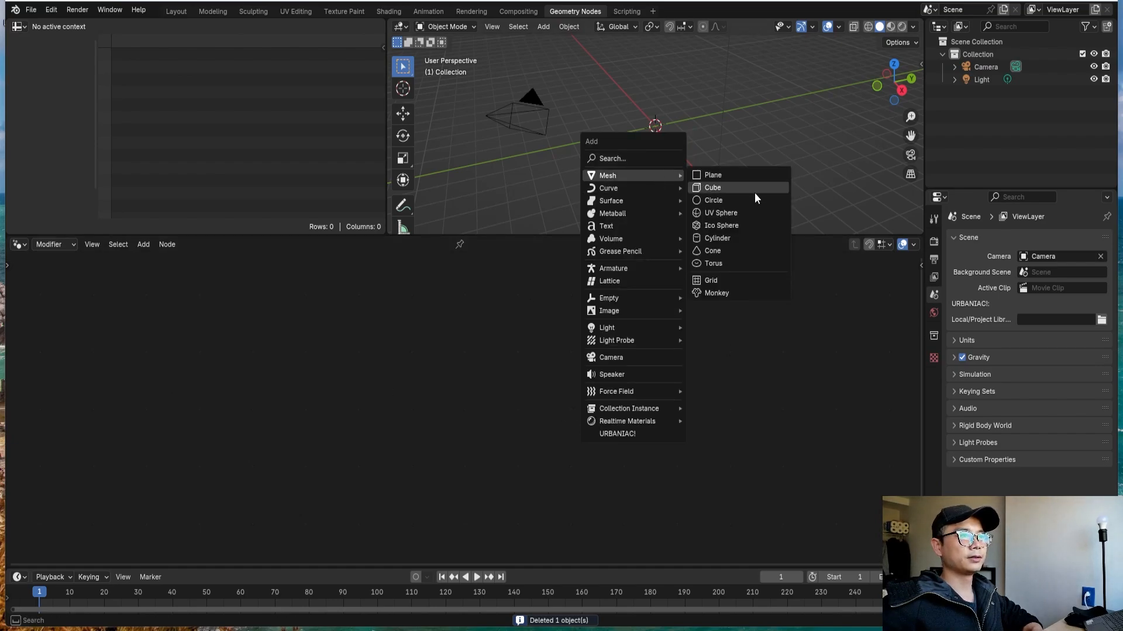
pyautogui.click(720, 175)
pyautogui.scroll(3, 671, 122)
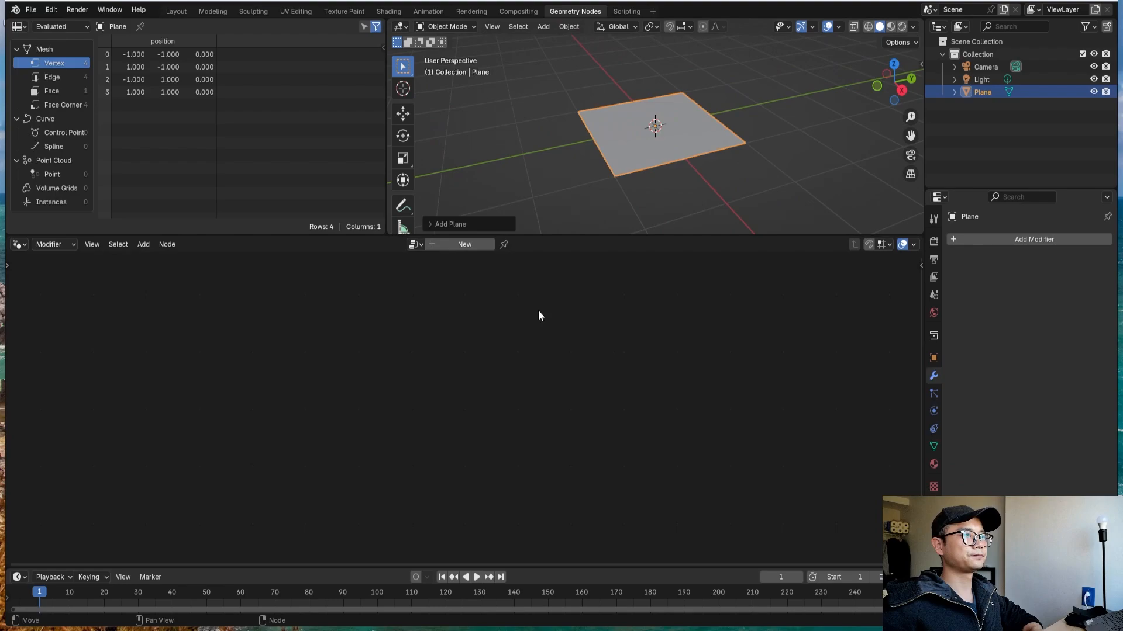
# Create a new geometry node tree on the plane and spread the Group Input and Group Output nodes far apart.
pyautogui.click(464, 241)
pyautogui.scroll(-3, 503, 403)
pyautogui.scroll(1, 478, 428)
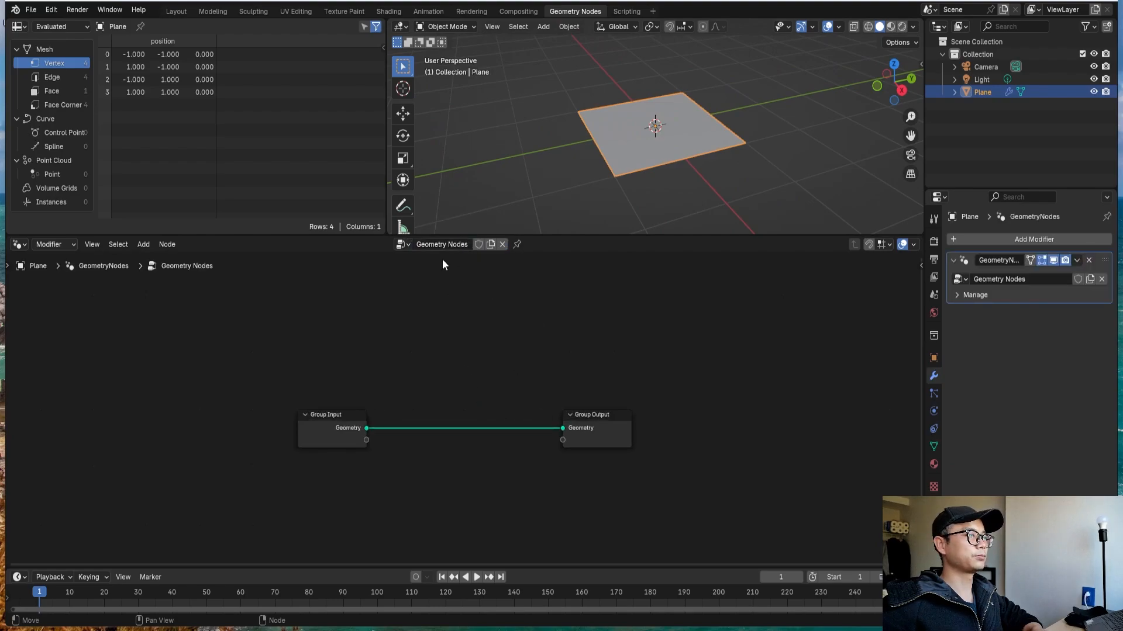
pyautogui.scroll(1, 422, 404)
pyautogui.moveTo(422, 404); pyautogui.dragTo(312, 380, button='middle')
pyautogui.moveTo(486, 418); pyautogui.dragTo(895, 425)
pyautogui.scroll(-2, 553, 440)
pyautogui.moveTo(525, 432); pyautogui.dragTo(403, 415, button='middle')
pyautogui.moveTo(167, 404); pyautogui.dragTo(82, 404)
pyautogui.moveTo(138, 408); pyautogui.dragTo(237, 397, button='middle')
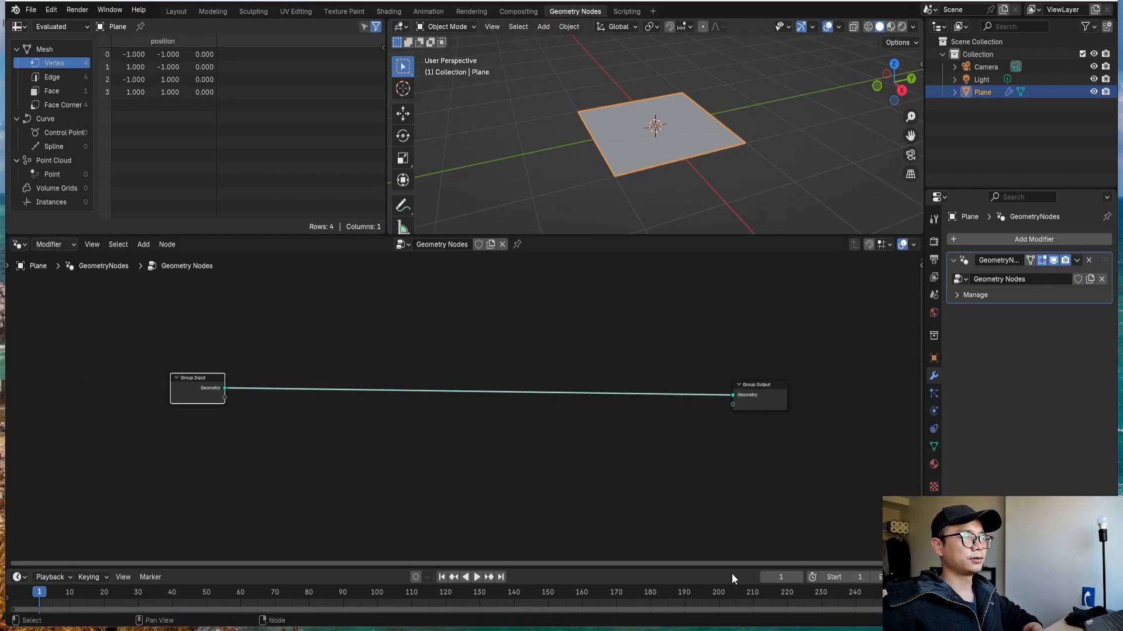
# Switch to the finished example file, examine the sphere field around the fly monkey from several angles, and return to the plane's file.
pyautogui.click(688, 587)
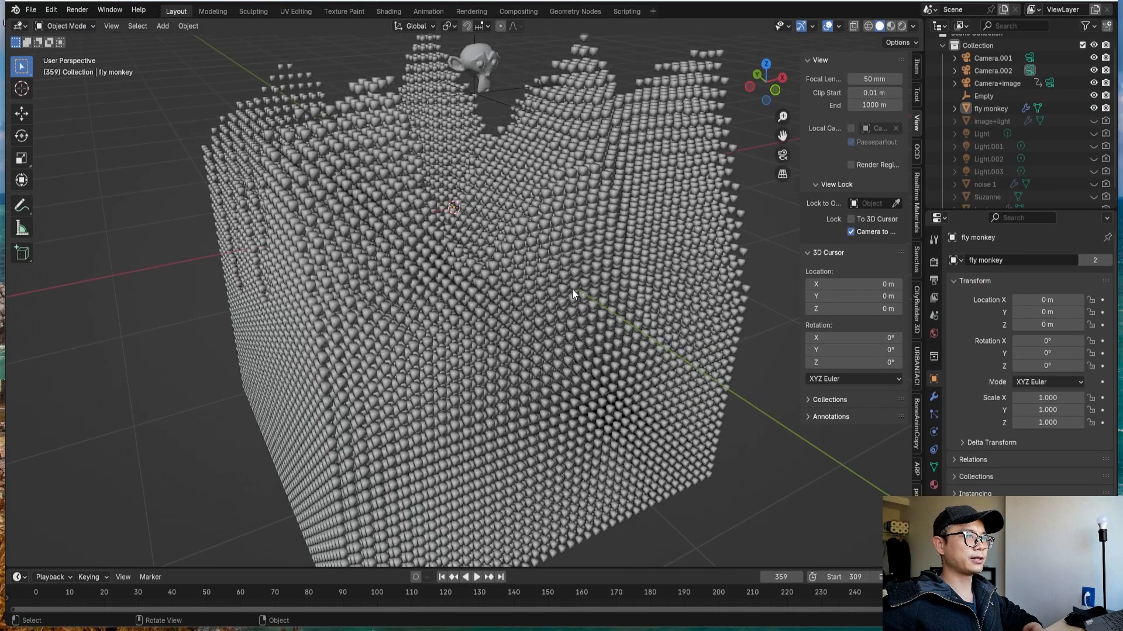
pyautogui.scroll(-5, 572, 288)
pyautogui.moveTo(556, 280); pyautogui.dragTo(617, 295, button='middle')
pyautogui.moveTo(724, 387); pyautogui.dragTo(229, 449)
pyautogui.moveTo(397, 306); pyautogui.dragTo(476, 246, button='middle')
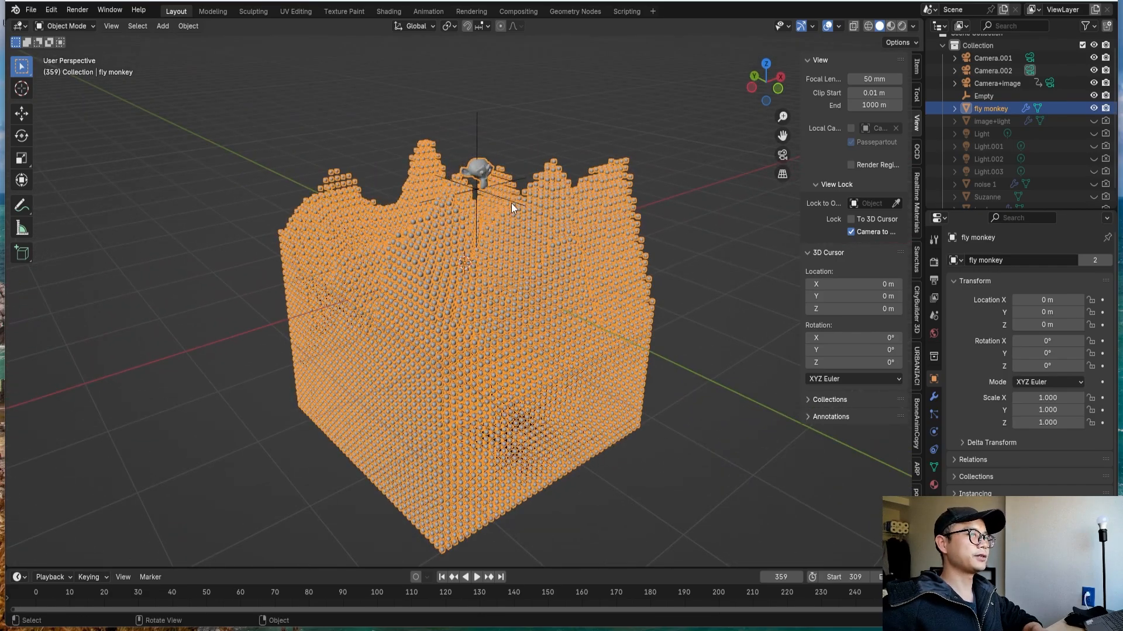
pyautogui.scroll(2, 507, 212)
pyautogui.moveTo(507, 213)
pyautogui.mouseDown(button='middle')
pyautogui.moveTo(489, 210)
pyautogui.moveTo(503, 211)
pyautogui.mouseUp(button='middle')
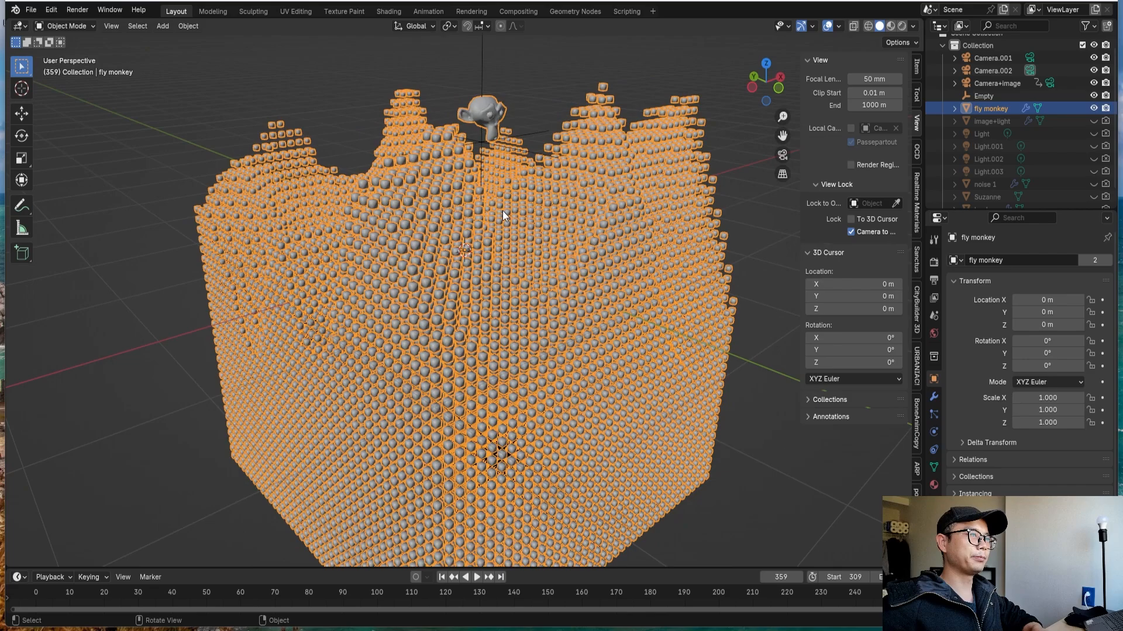
pyautogui.scroll(-4, 564, 261)
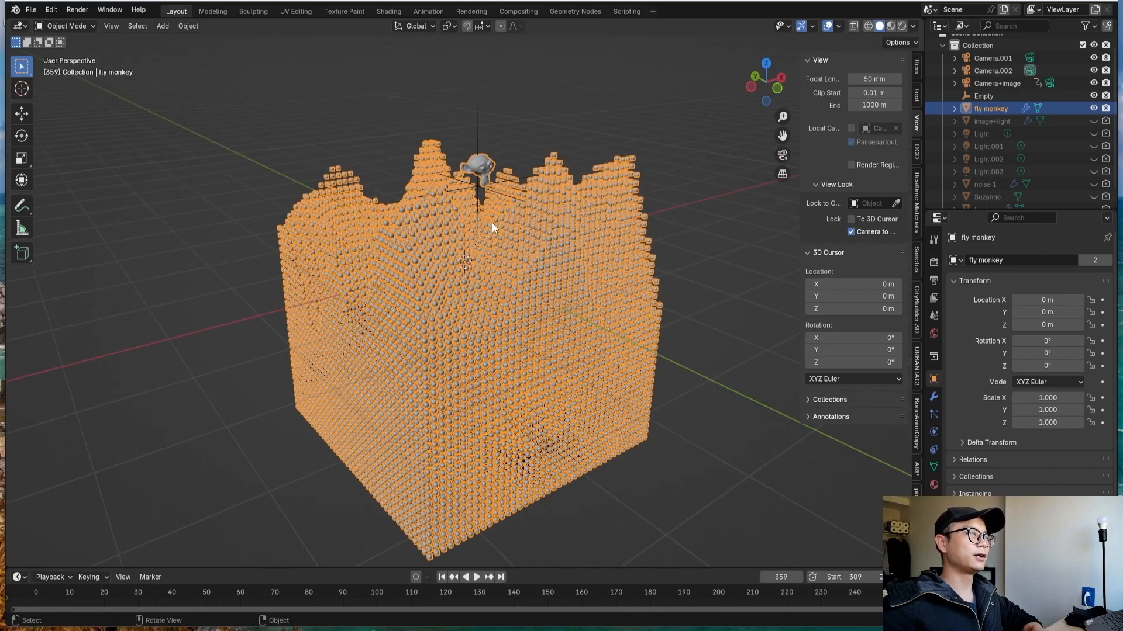
pyautogui.moveTo(587, 238); pyautogui.dragTo(605, 237, button='middle')
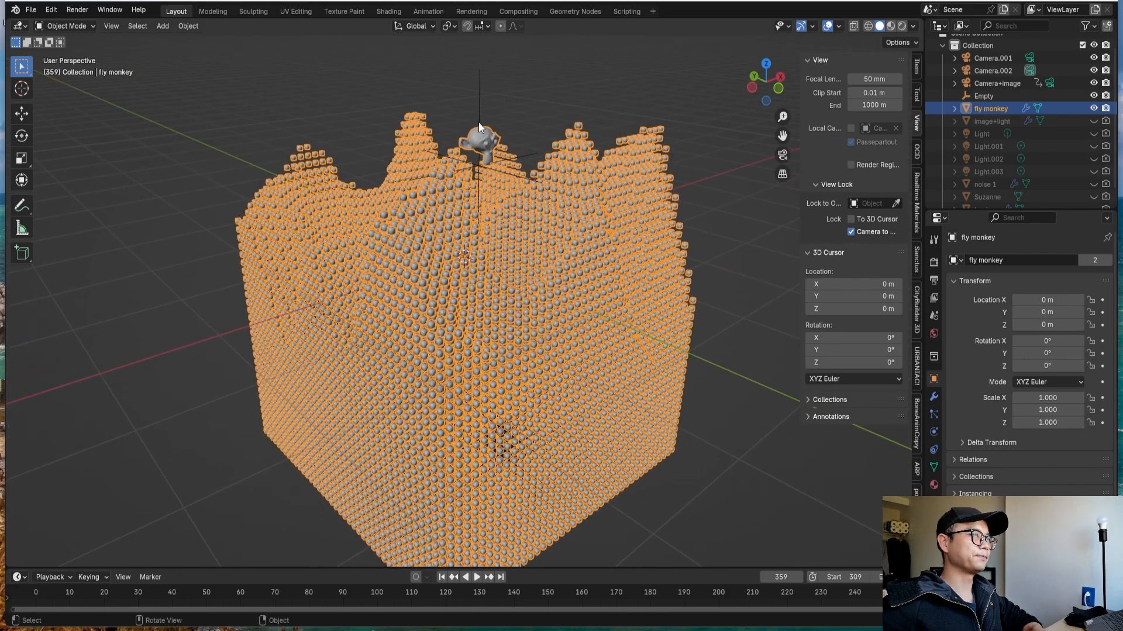
pyautogui.scroll(5, 478, 121)
pyautogui.scroll(-3, 488, 82)
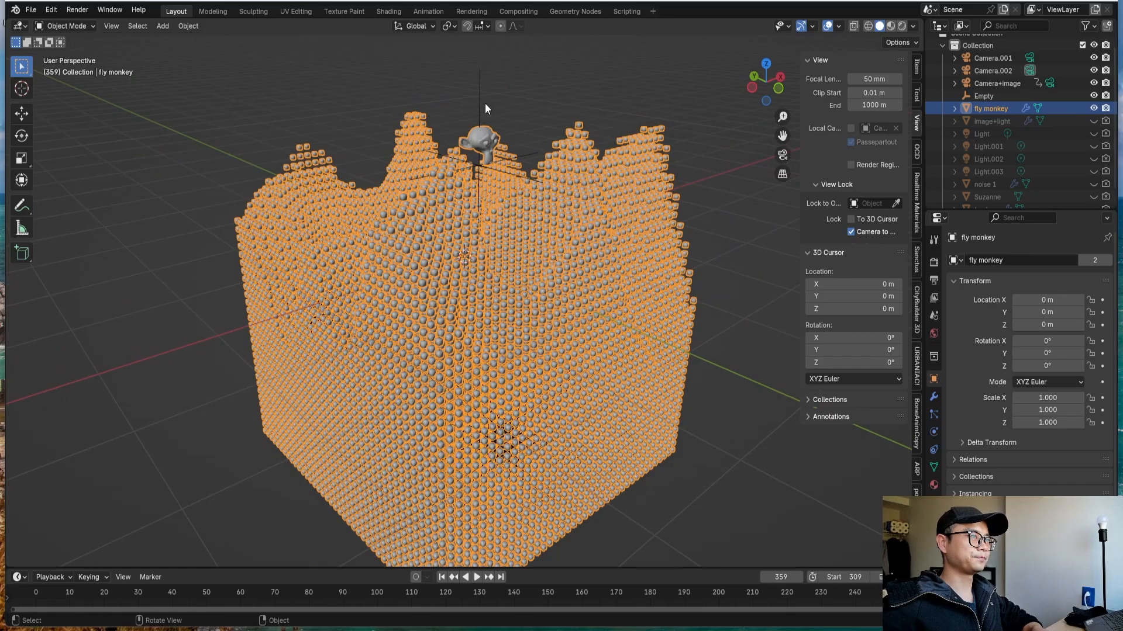
pyautogui.moveTo(486, 103); pyautogui.dragTo(446, 160, button='middle')
pyautogui.scroll(2, 490, 138)
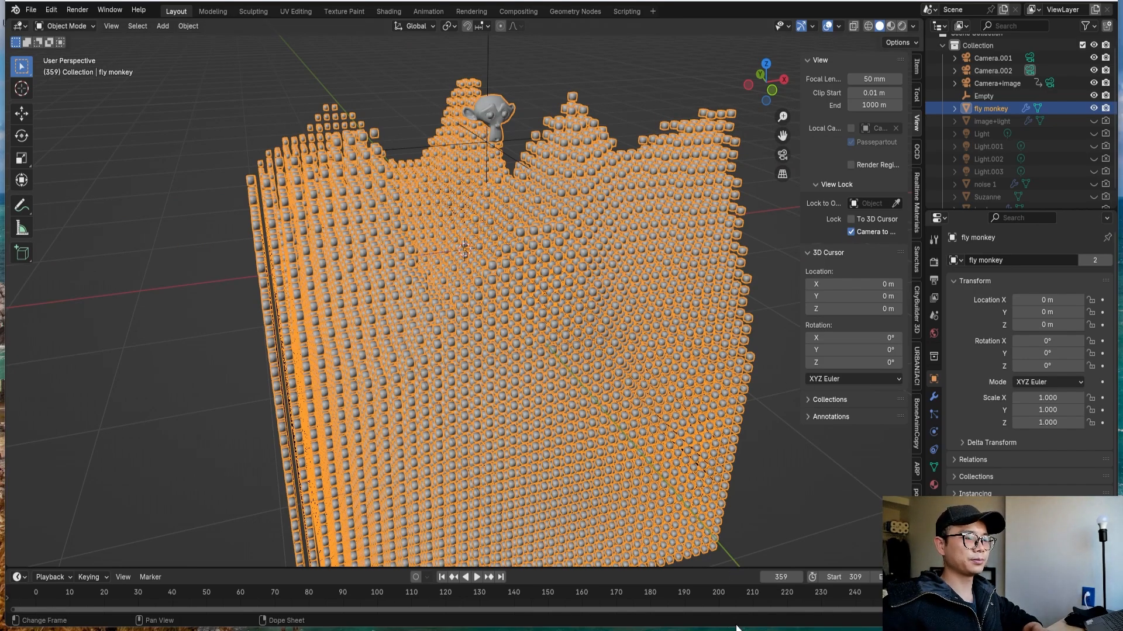
pyautogui.moveTo(730, 629)
pyautogui.click(800, 575)
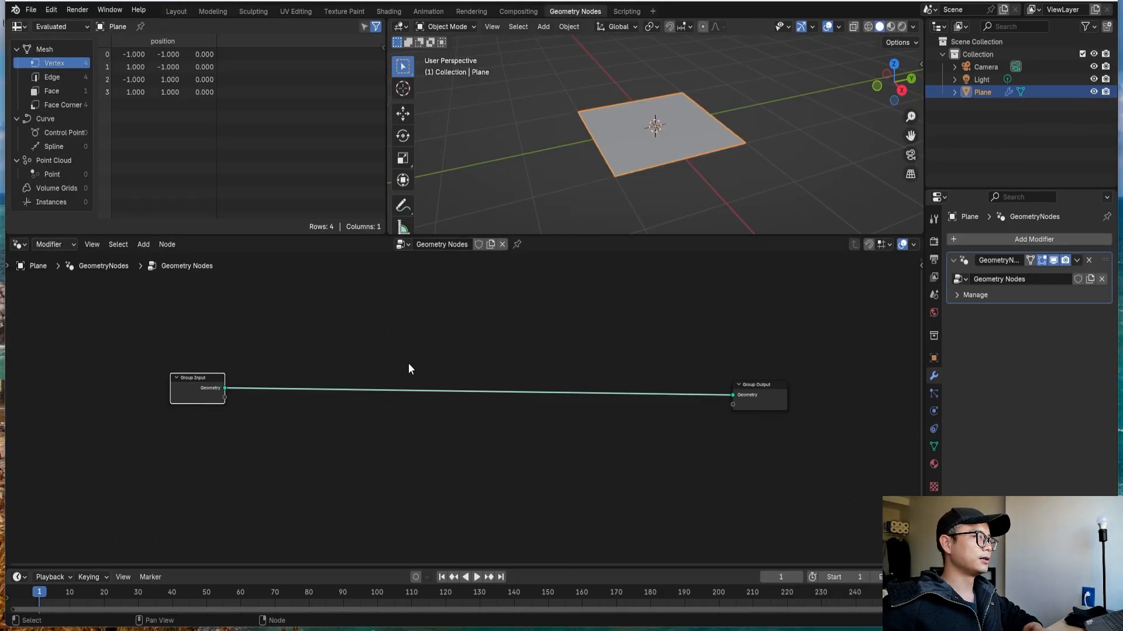
# Move the Group Output node farther away and insert a Subdivide Mesh node after Group Input.
pyautogui.scroll(2, 472, 397)
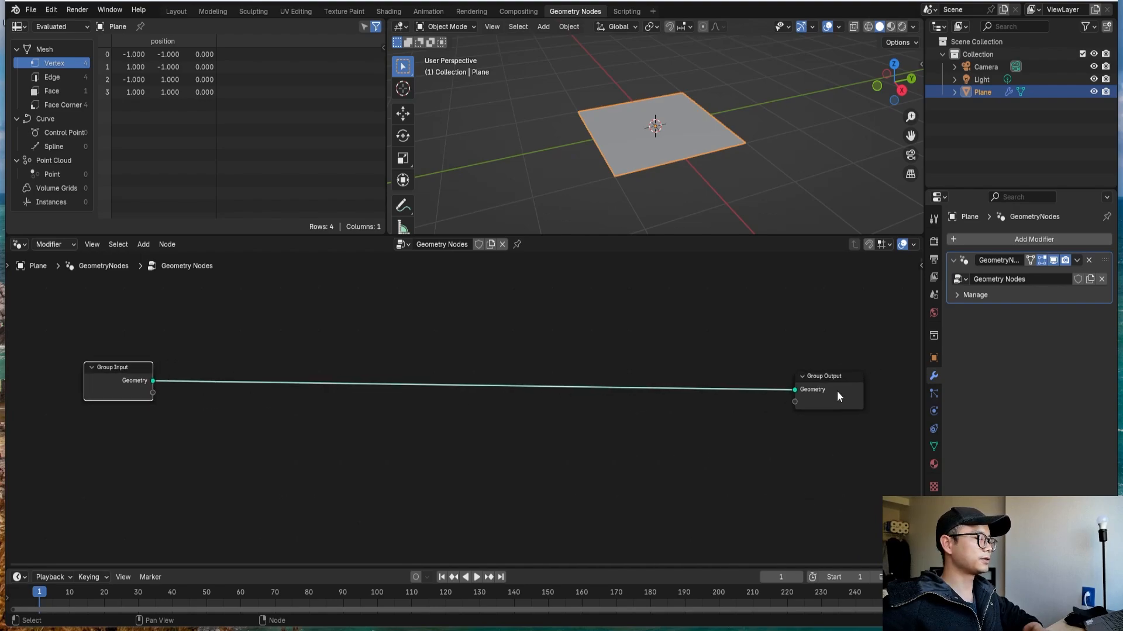
pyautogui.moveTo(839, 397); pyautogui.dragTo(880, 385)
pyautogui.hotkey('shift', 'a')
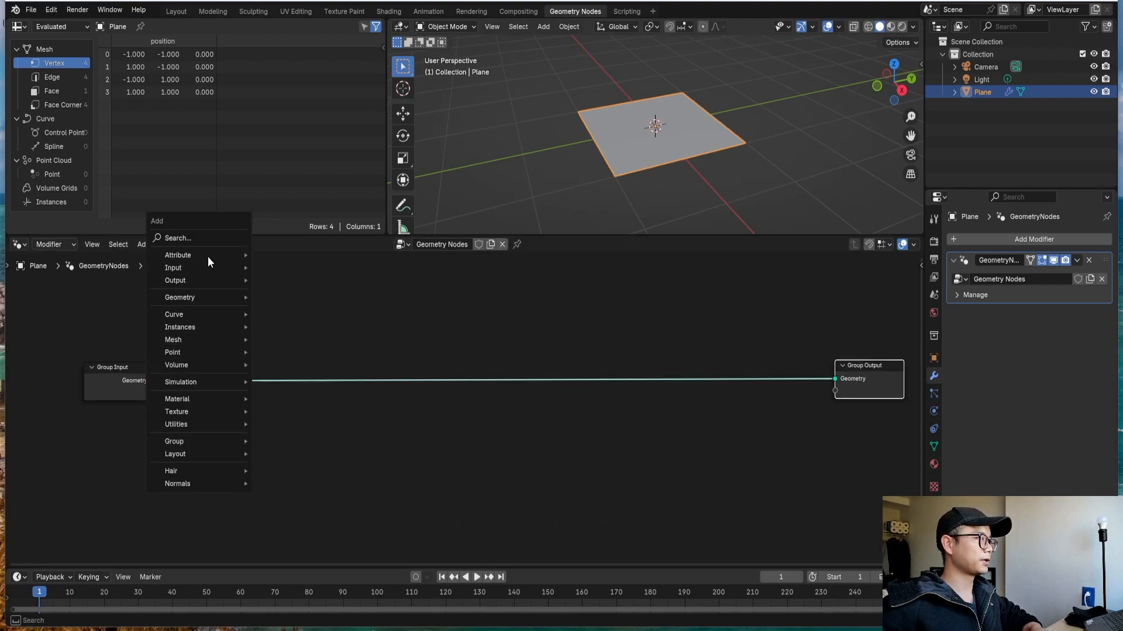
pyautogui.click(201, 234)
pyautogui.write('s')
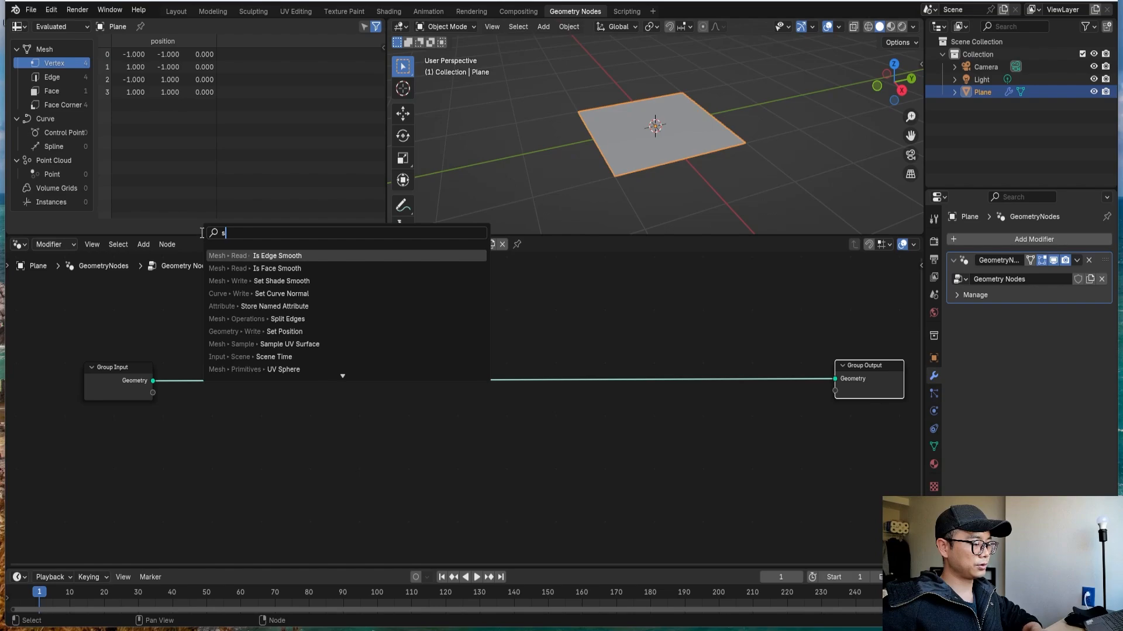
pyautogui.write('ub')
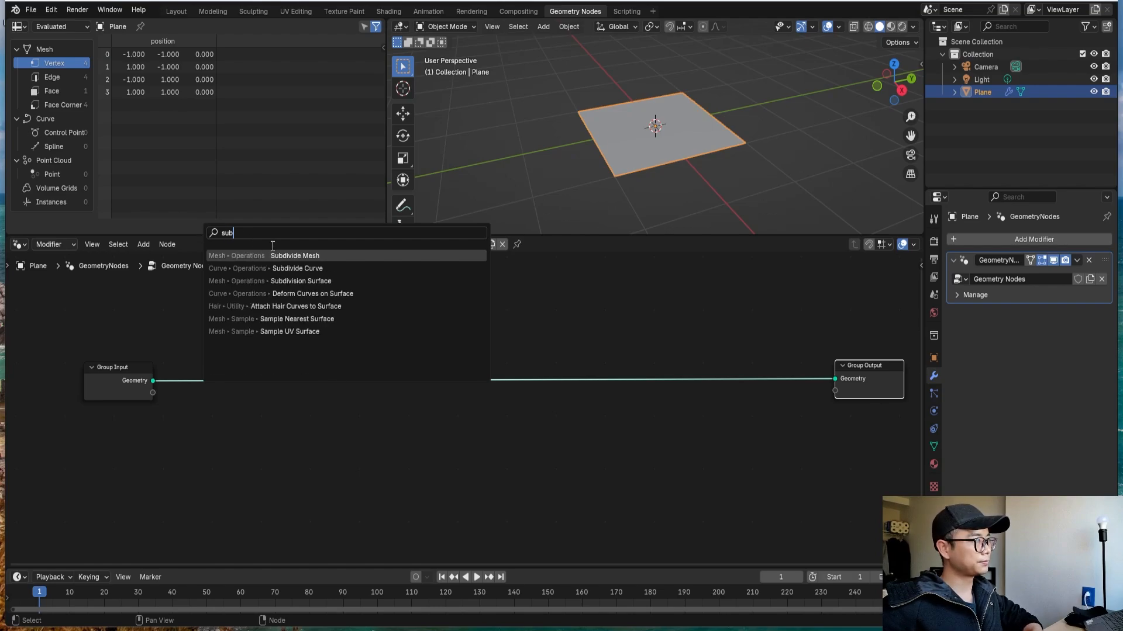
pyautogui.click(306, 260)
pyautogui.click(226, 372)
# Set the Subdivide Mesh level to 4.
pyautogui.scroll(1, 228, 377)
pyautogui.click(232, 399)
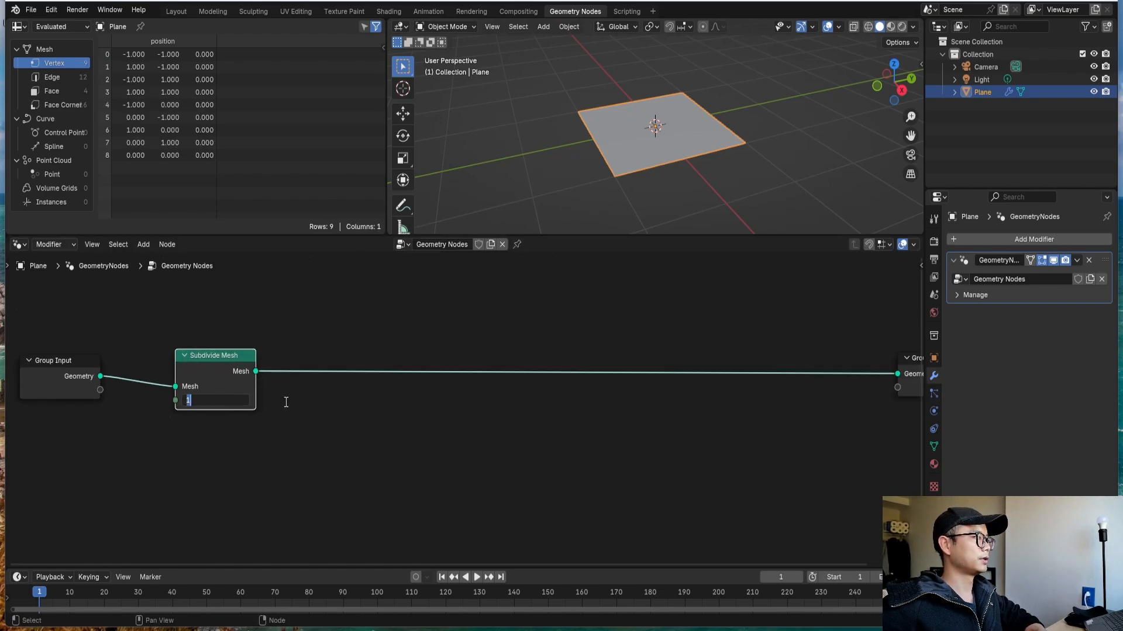
pyautogui.write('2')
pyautogui.click(286, 402)
pyautogui.click(211, 401)
pyautogui.write('4')
pyautogui.click(321, 411)
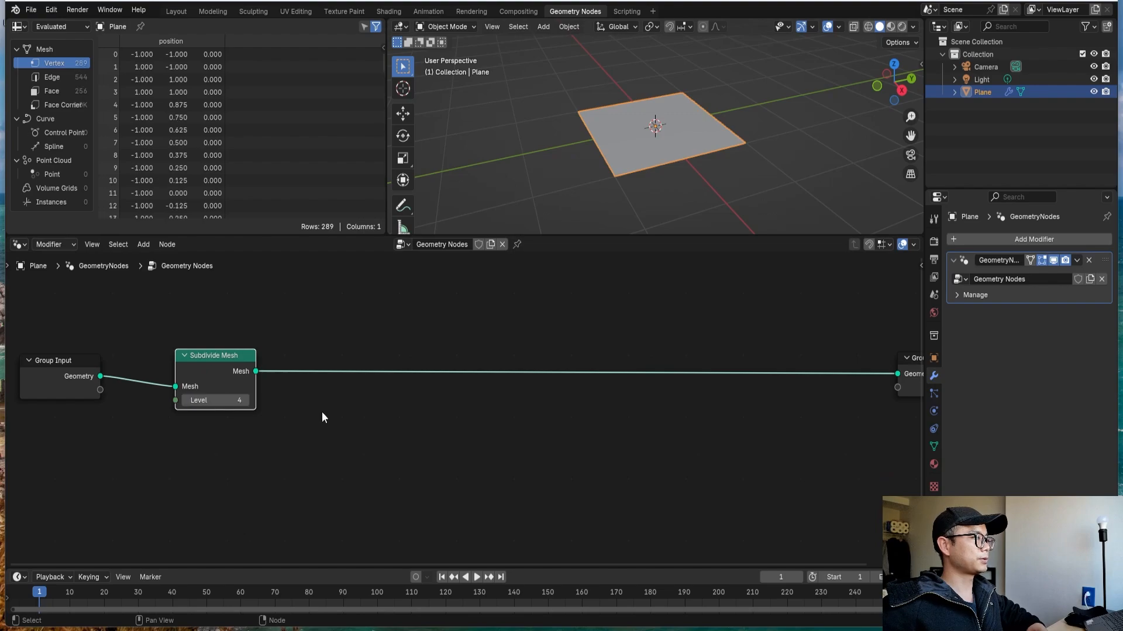
# Make room after Group Input and insert a Transform Geometry node before Subdivide Mesh.
pyautogui.scroll(-4, 322, 413)
pyautogui.moveTo(162, 383); pyautogui.dragTo(62, 382)
pyautogui.hotkey('shift', 'a')
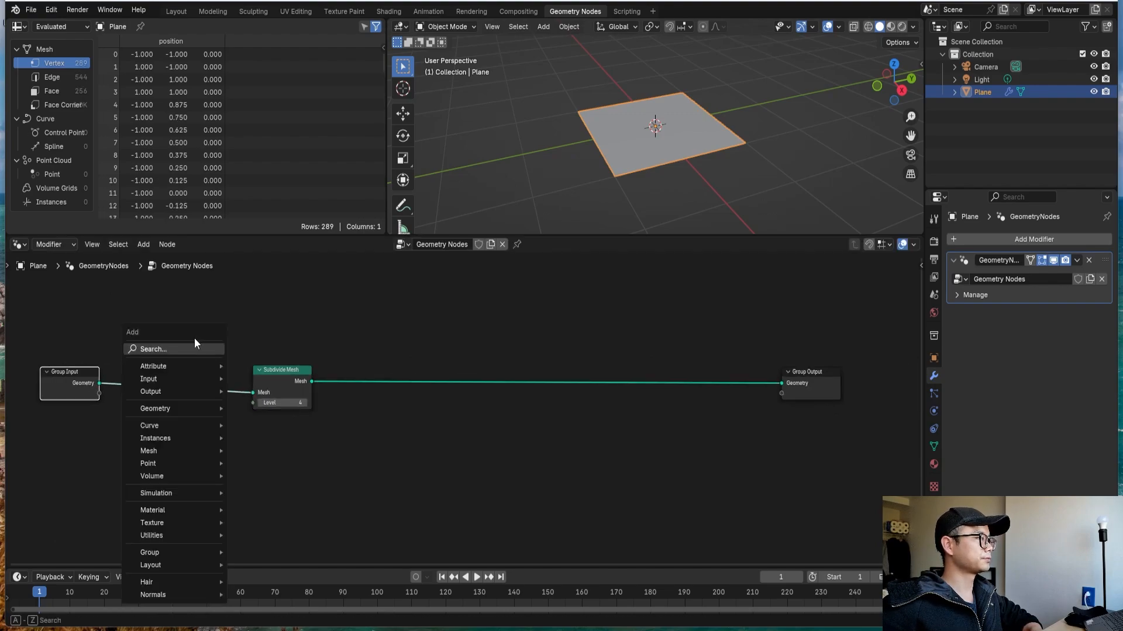
pyautogui.write('tras')
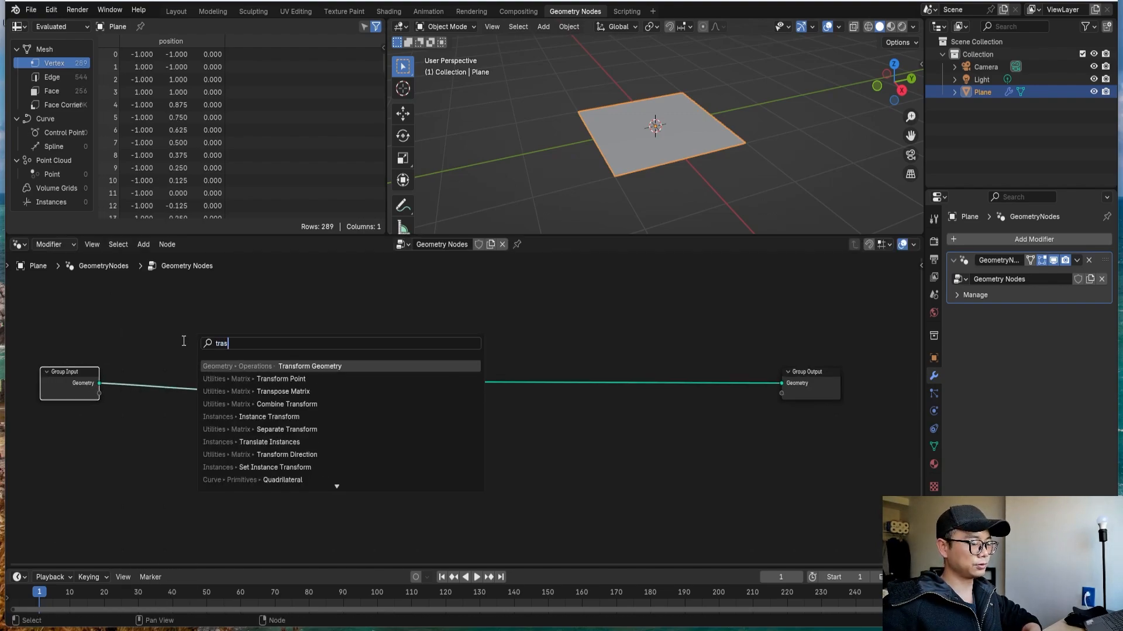
pyautogui.press('BackSpace')
pyautogui.write('n')
pyautogui.press('Return')
pyautogui.click(174, 342)
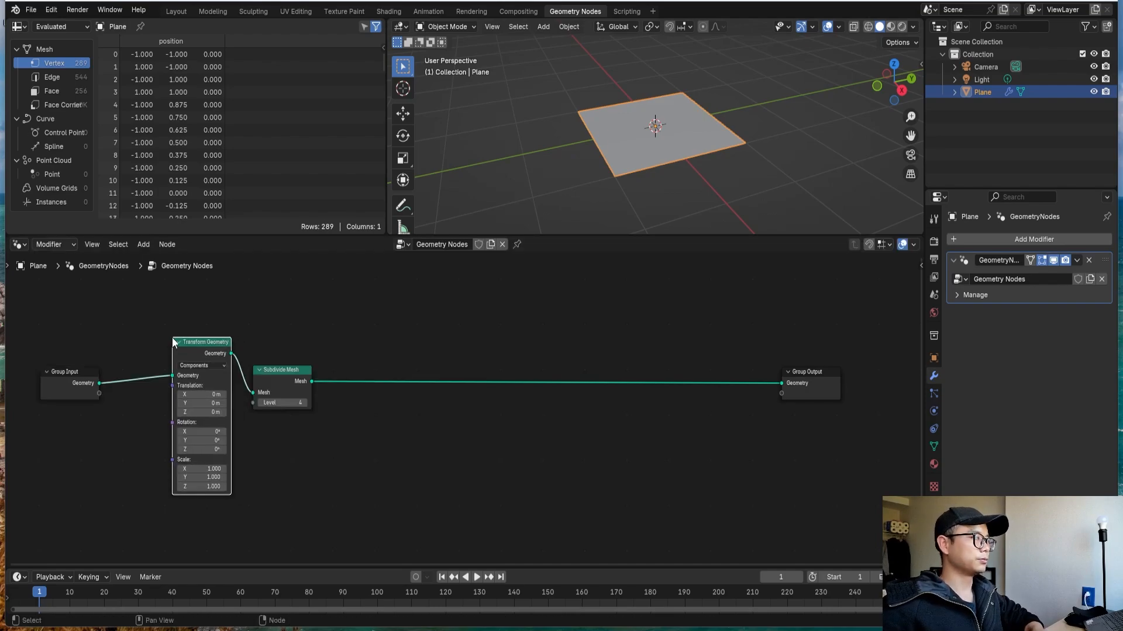
# Add a Value node connected to the Scale input of the Transform Geometry node.
pyautogui.click(171, 461)
pyautogui.hotkey('shift', 'a')
pyautogui.write('v')
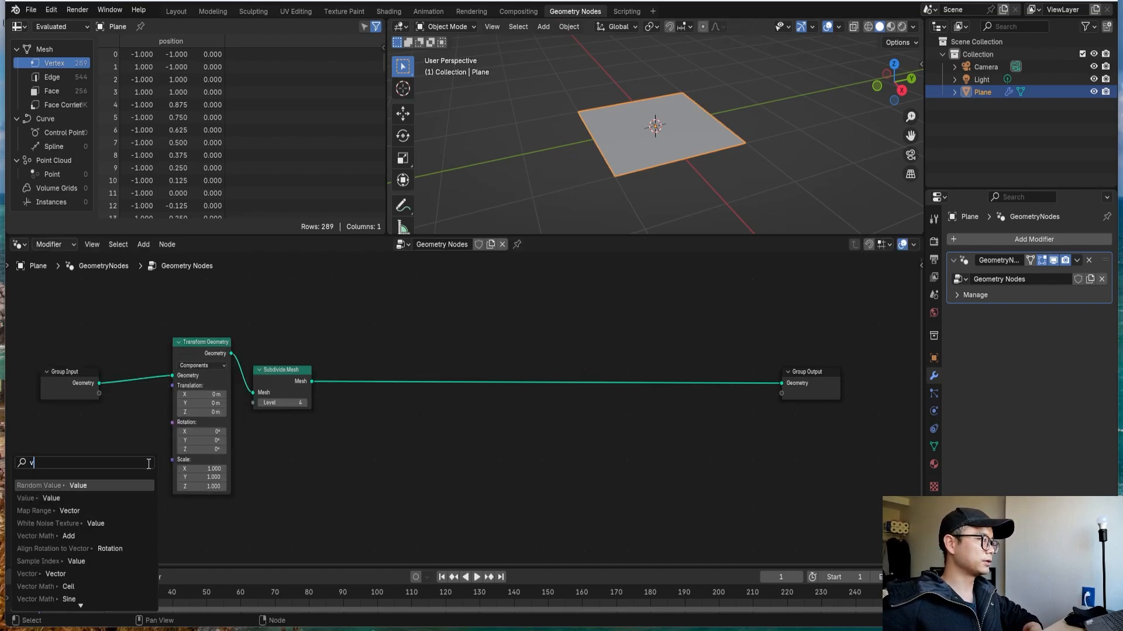
pyautogui.write('al')
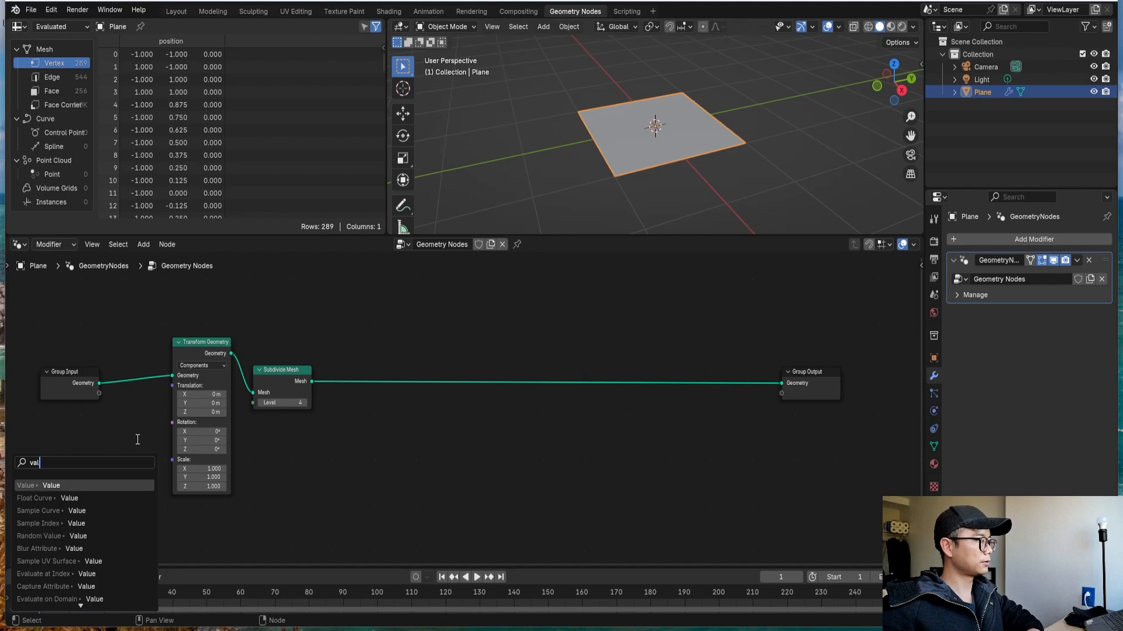
pyautogui.press('Return')
pyautogui.click(154, 444)
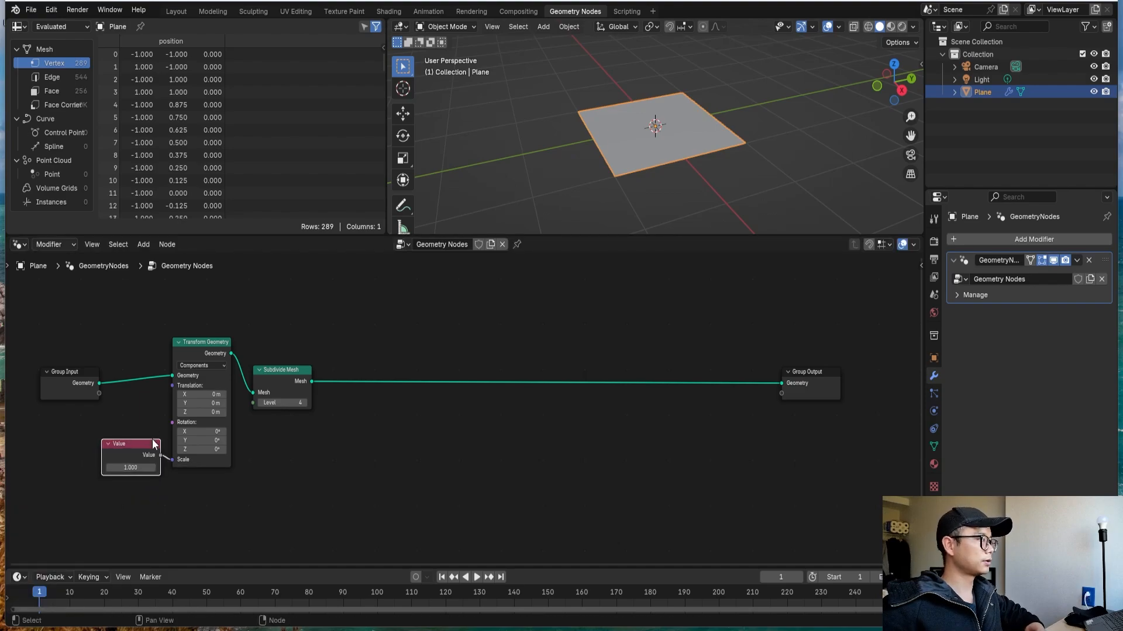
# Set the Value node driving the plane's scale to 2.
pyautogui.doubleClick(130, 468)
pyautogui.write('2')
pyautogui.press('Return')
pyautogui.scroll(-4, 653, 142)
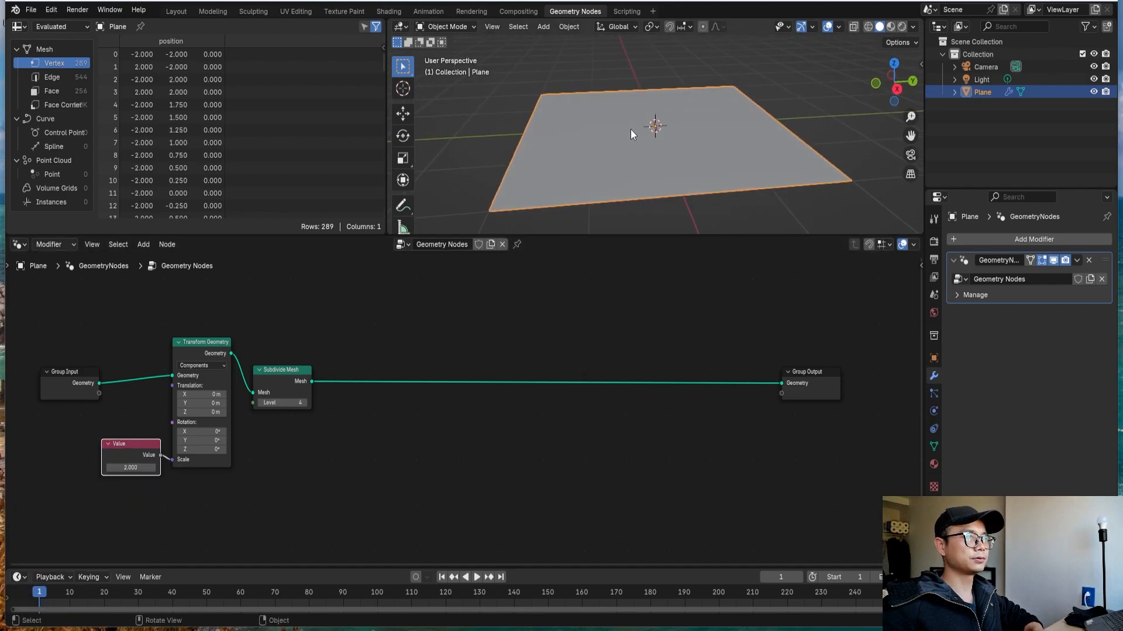
# Insert a Set Position node between Subdivide Mesh and Group Output.
pyautogui.hotkey('shift', 'a')
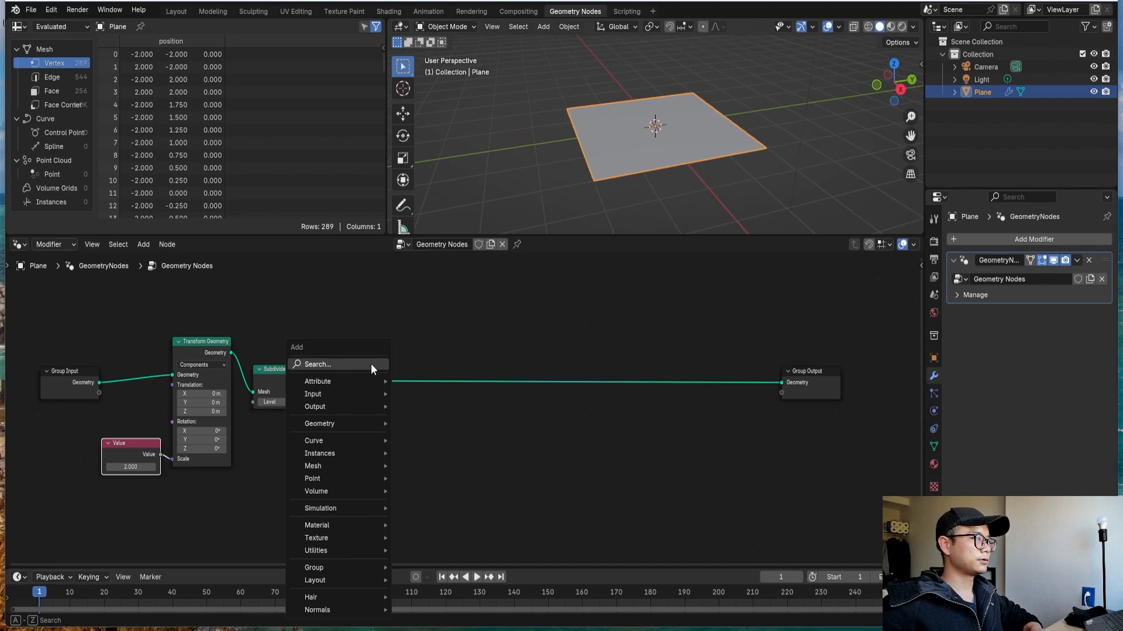
pyautogui.write('set pos')
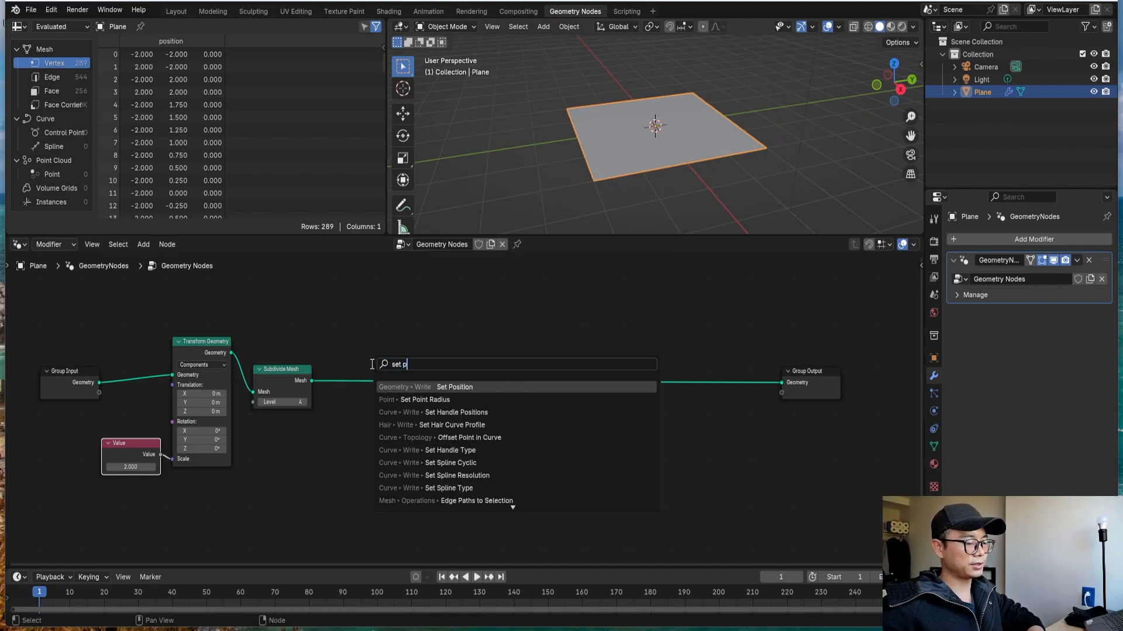
pyautogui.press('Return')
pyautogui.click(468, 387)
pyautogui.scroll(1, 469, 383)
pyautogui.moveTo(469, 383); pyautogui.dragTo(552, 297, button='middle')
pyautogui.scroll(1, 598, 388)
pyautogui.scroll(-2, 480, 410)
pyautogui.scroll(-1, 479, 411)
# Add a Noise Texture node and place it unconnected below the Subdivide Mesh node.
pyautogui.hotkey('shift', 'a')
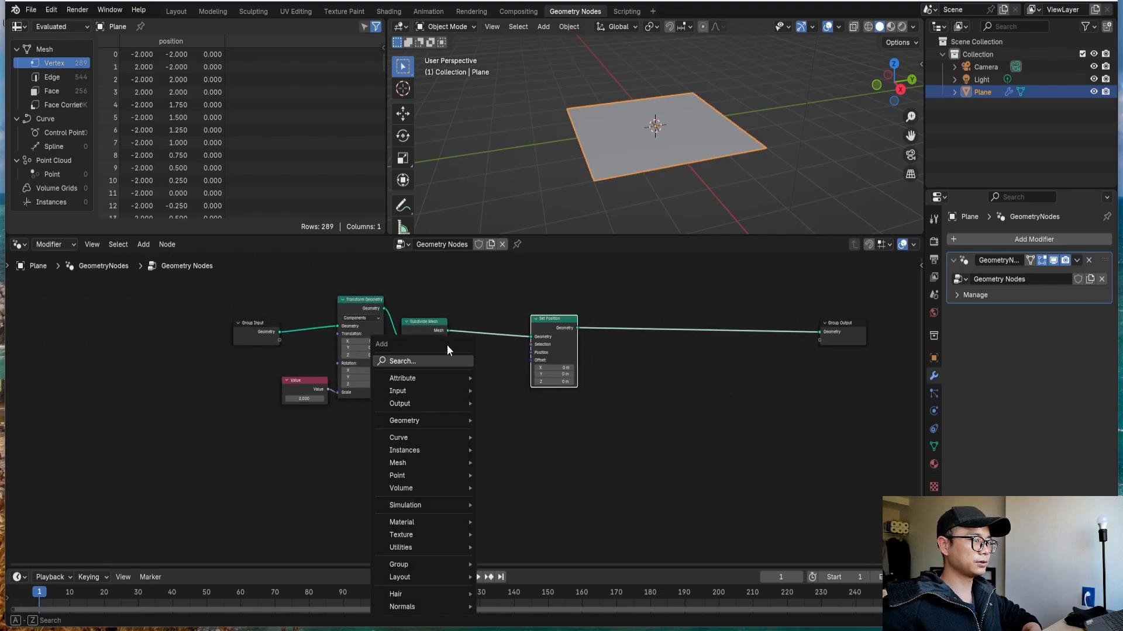
pyautogui.click(436, 361)
pyautogui.write('noise')
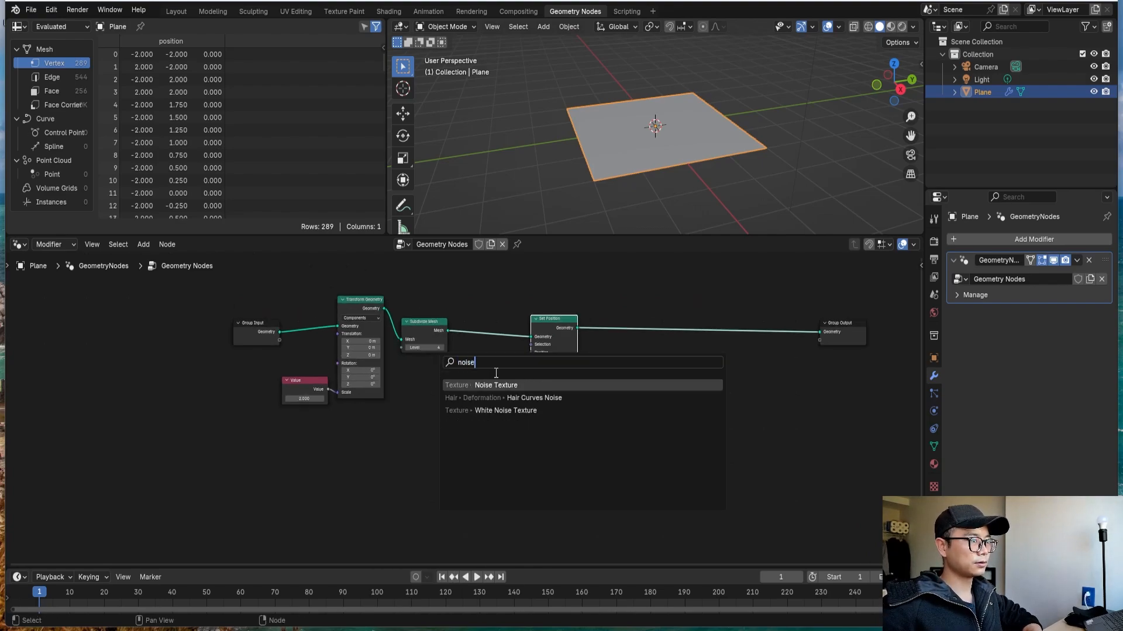
pyautogui.press('Return')
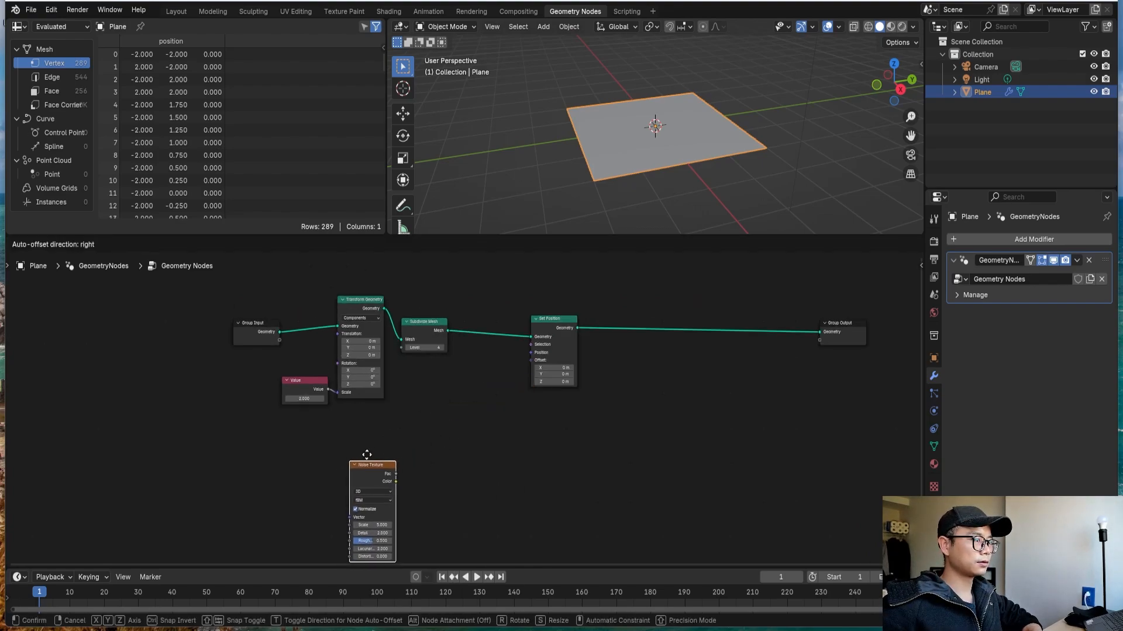
pyautogui.click(426, 458)
pyautogui.scroll(1, 439, 468)
pyautogui.scroll(1, 444, 472)
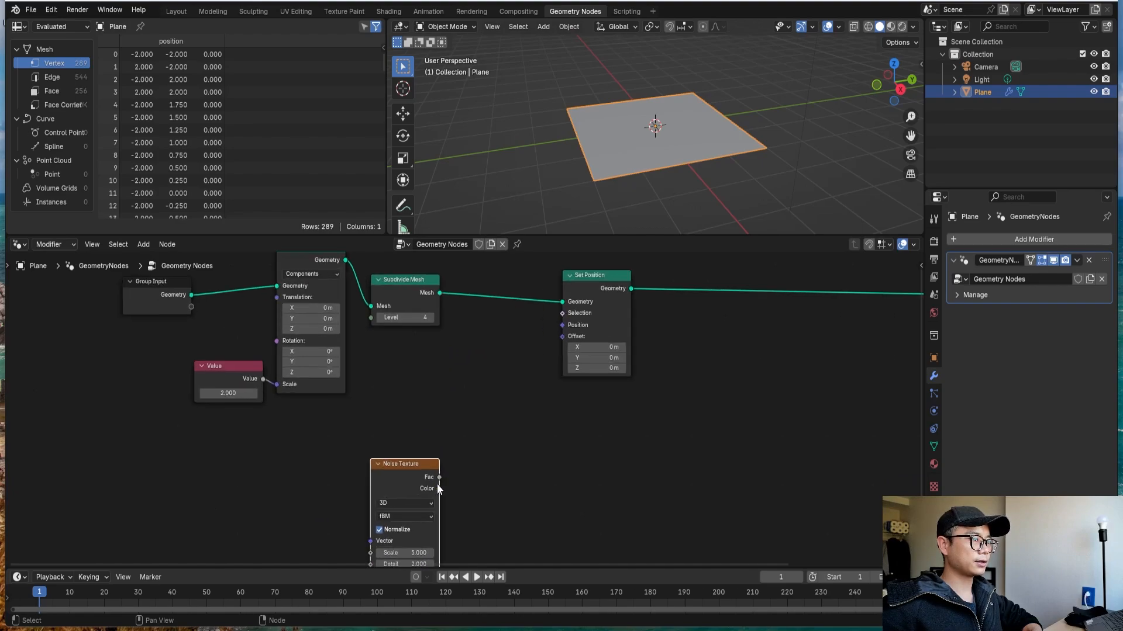
# Connect the Noise Texture's Color output to the Offset input of Set Position and shift the Noise Texture node slightly.
pyautogui.moveTo(438, 487); pyautogui.dragTo(563, 337)
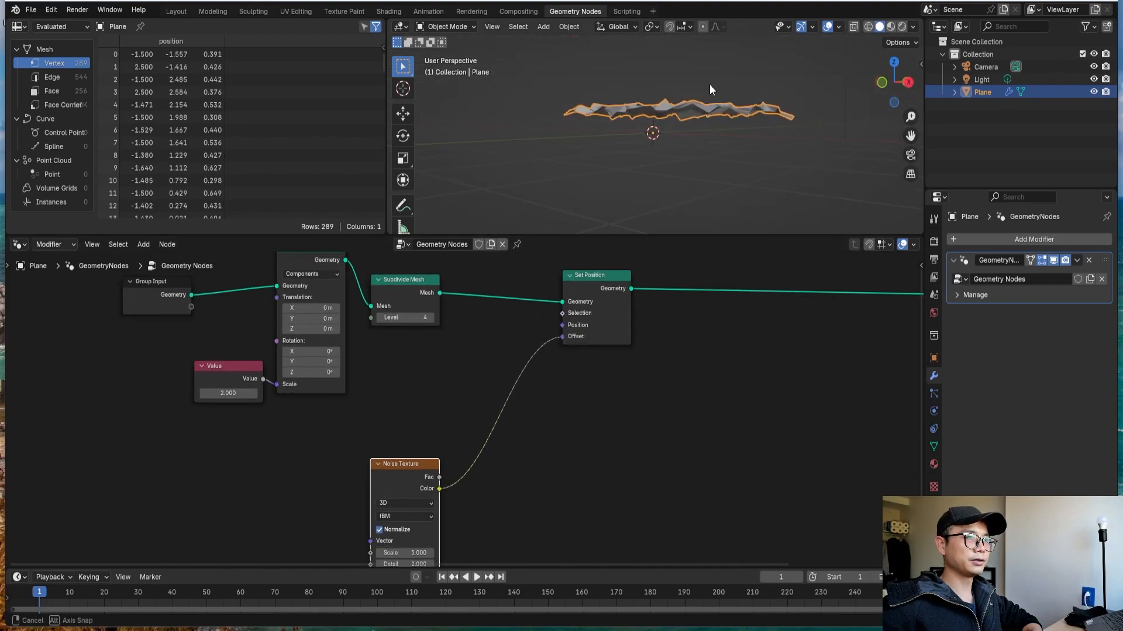
pyautogui.scroll(-1, 461, 458)
pyautogui.moveTo(405, 508); pyautogui.dragTo(435, 474, button='middle')
pyautogui.scroll(3, 444, 462)
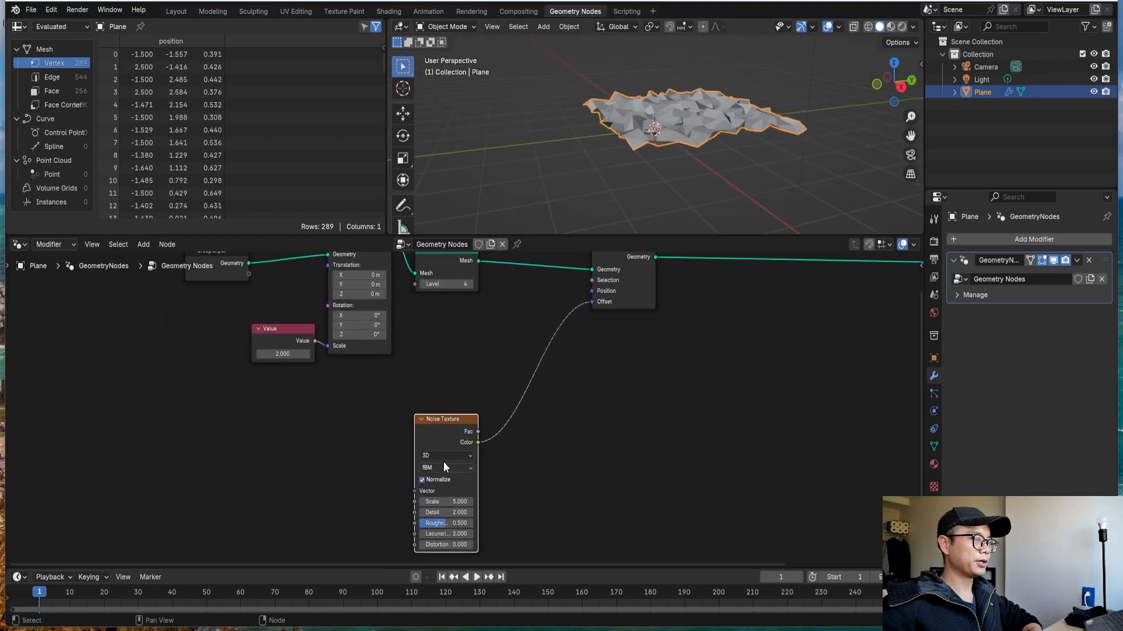
pyautogui.moveTo(434, 452); pyautogui.dragTo(402, 471)
pyautogui.scroll(-4, 457, 450)
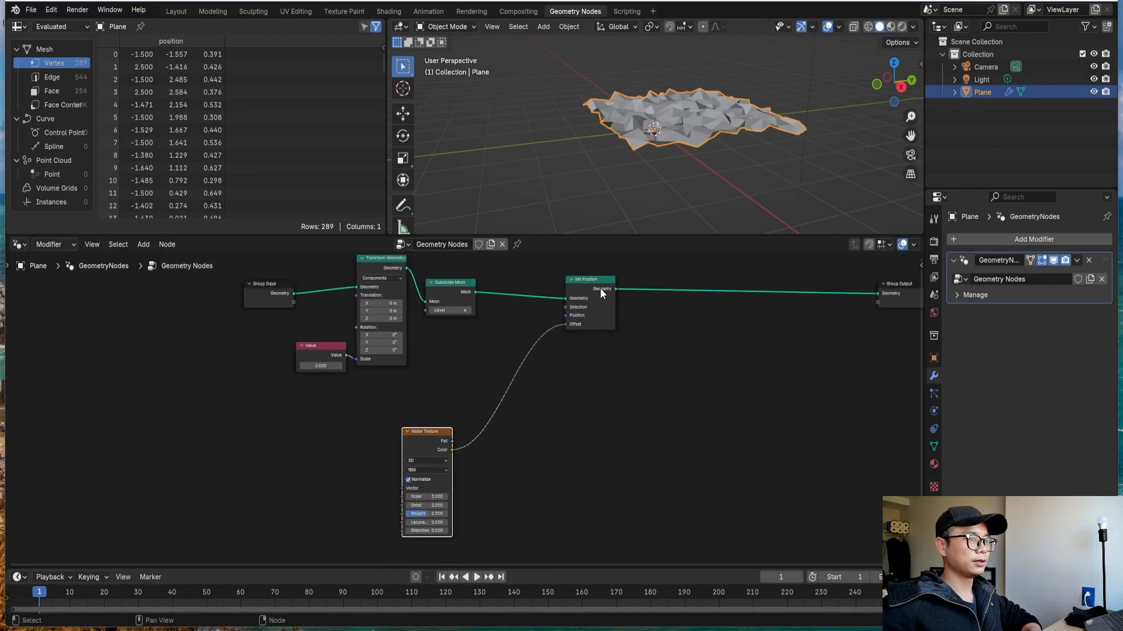
# Move the Set Position and Noise Texture nodes lower and further along to free space after Subdivide Mesh.
pyautogui.moveTo(600, 289); pyautogui.dragTo(686, 293)
pyautogui.hotkey('shift', 'a')
pyautogui.click(573, 324)
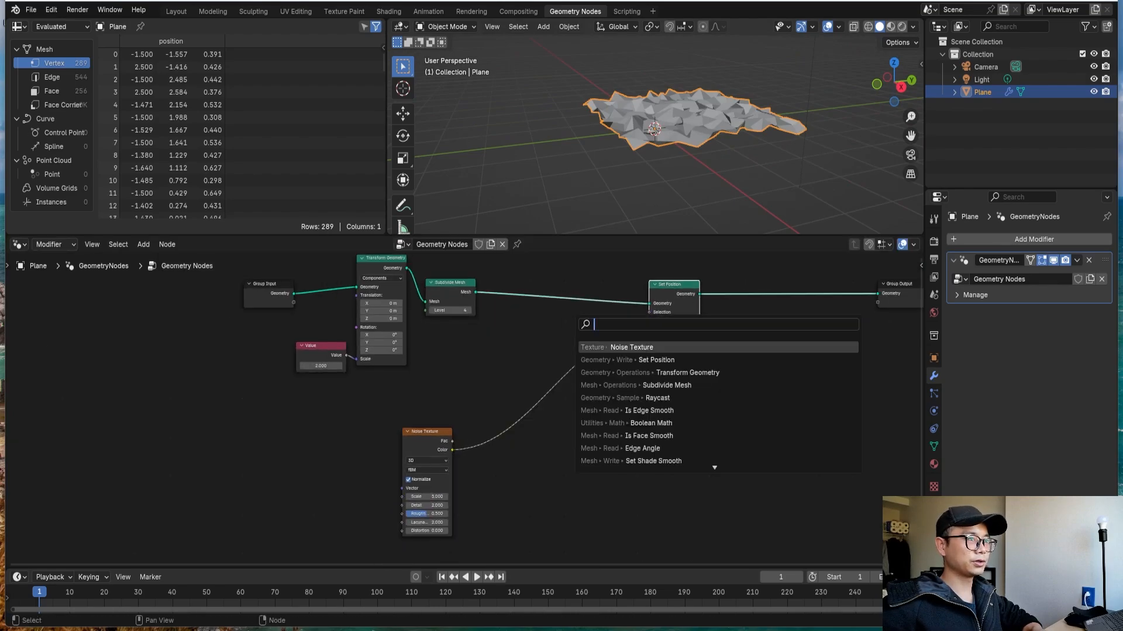
pyautogui.moveTo(657, 120)
pyautogui.mouseDown(button='middle')
pyautogui.moveTo(669, 107)
pyautogui.moveTo(643, 94)
pyautogui.moveTo(639, 119)
pyautogui.mouseUp(button='middle')
pyautogui.moveTo(430, 441); pyautogui.dragTo(475, 481)
pyautogui.moveTo(692, 302); pyautogui.dragTo(692, 389)
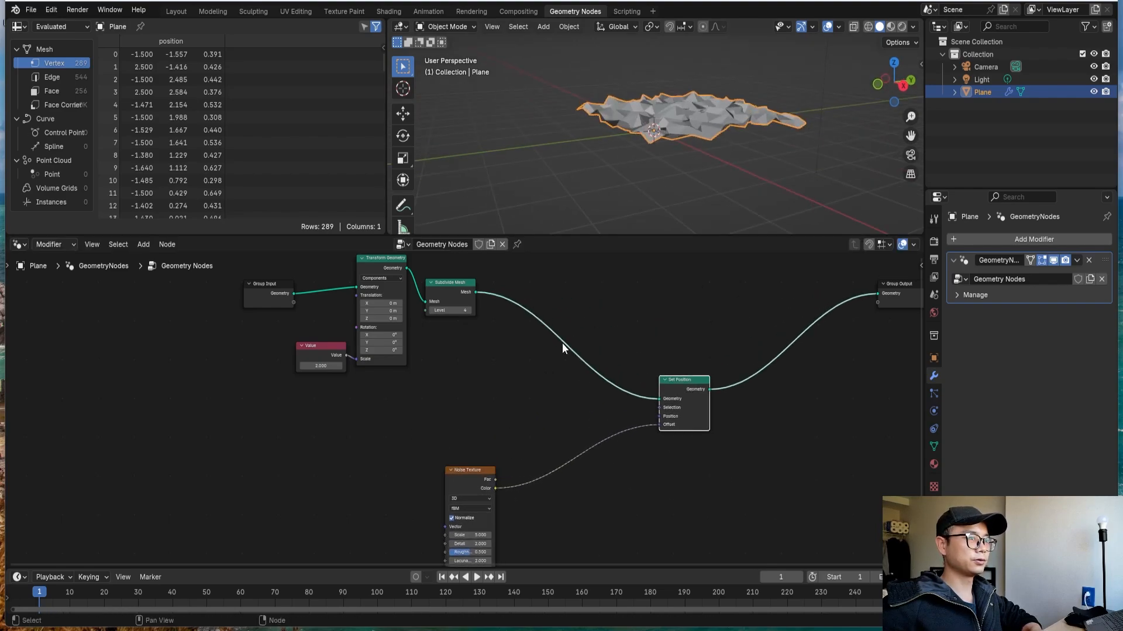
# Add an Edge Neighbors node and place it just above the Noise Texture node.
pyautogui.hotkey('shift', 'a')
pyautogui.write('ed n')
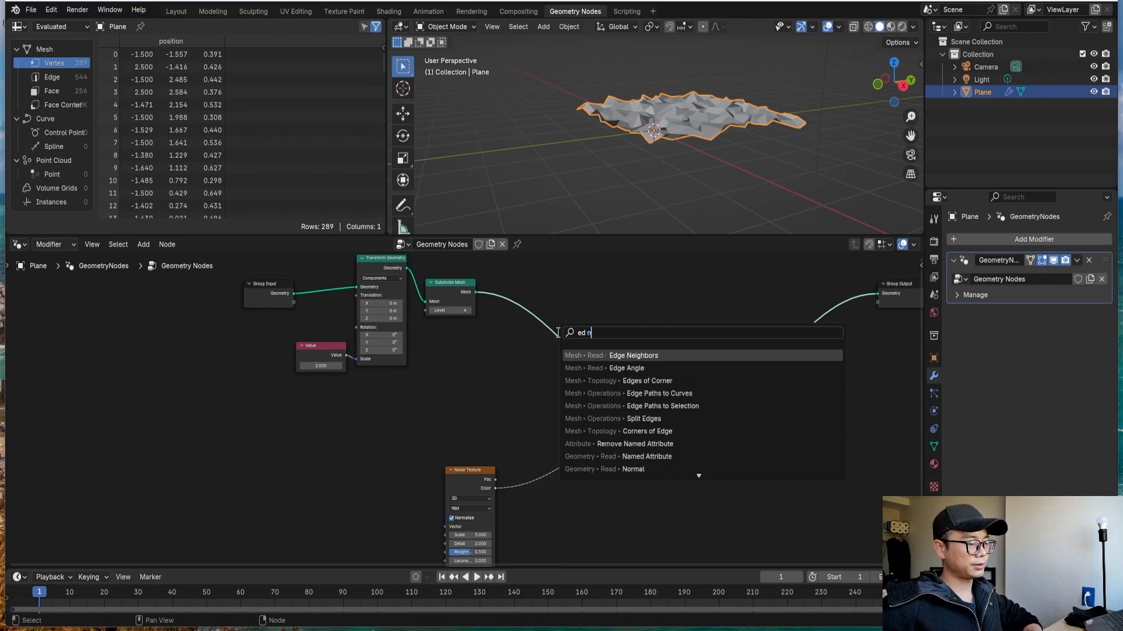
pyautogui.press('Escape')
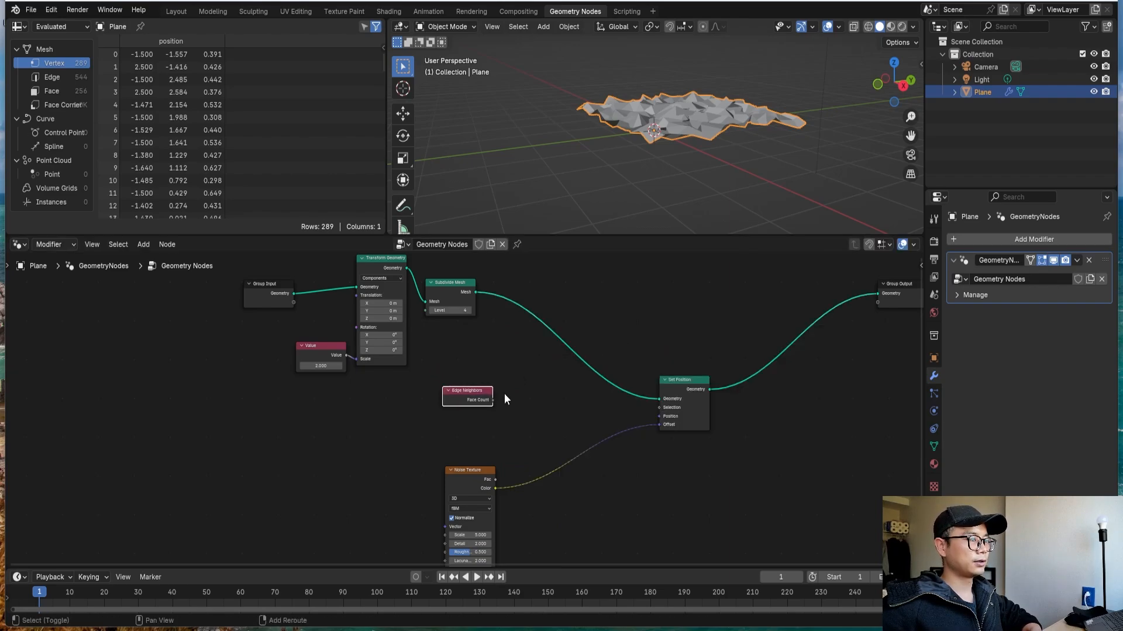
# Add a Compare node and place it unconnected beside the Edge Neighbors node.
pyautogui.hotkey('shift', 'a')
pyautogui.click(490, 364)
pyautogui.write('comp')
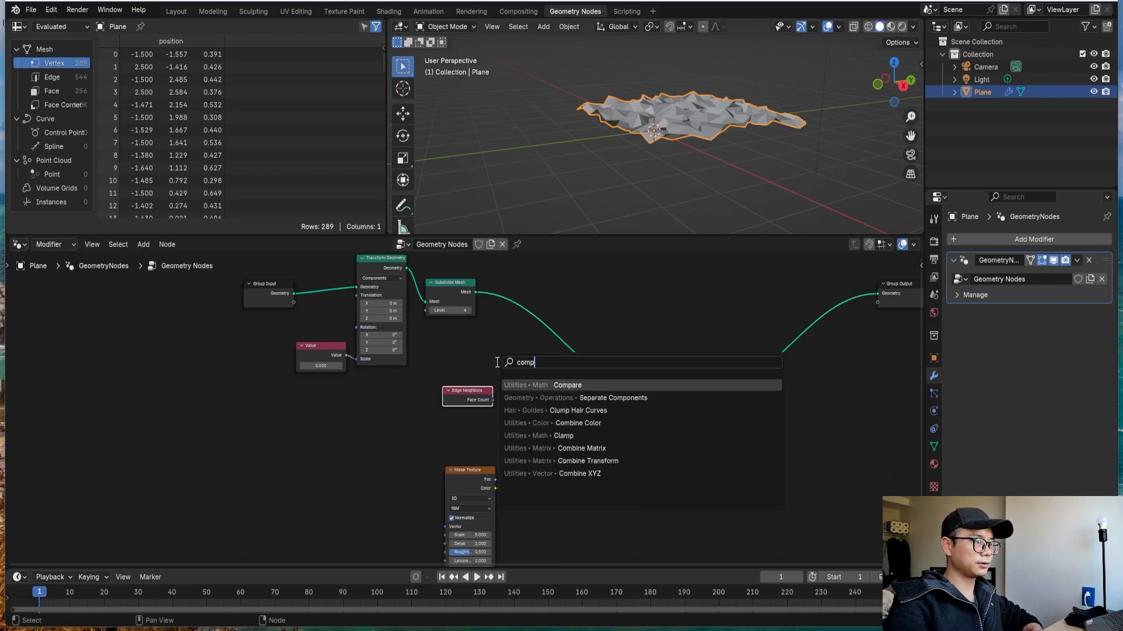
pyautogui.press('Return')
pyautogui.click(511, 375)
pyautogui.scroll(4, 511, 375)
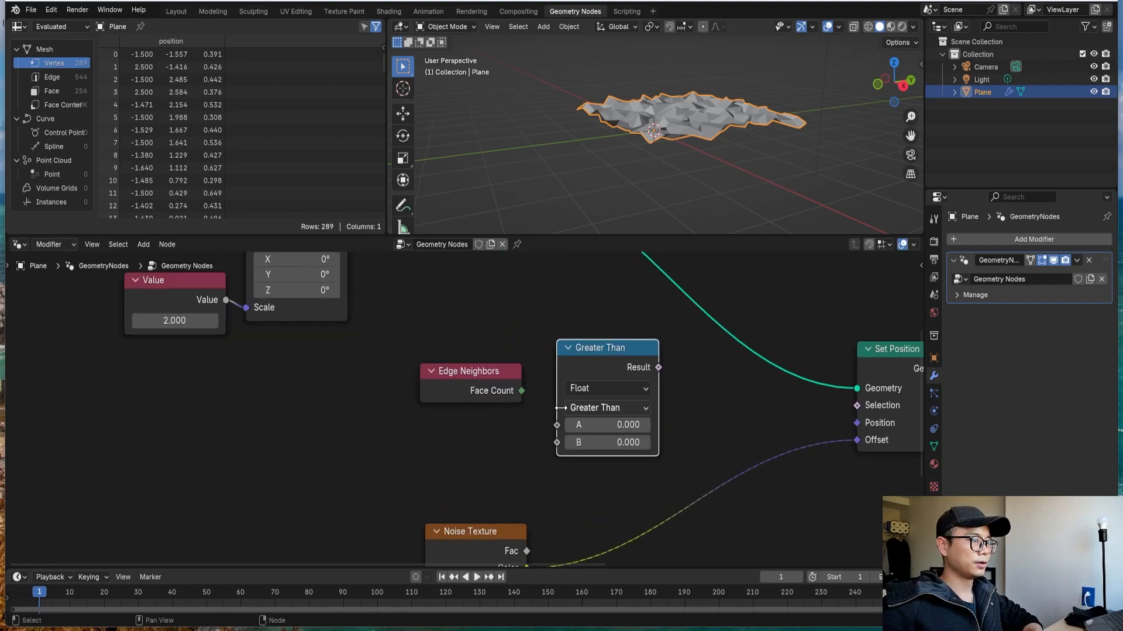
# Switch the Compare node to Integer, connect Face Count to its A input, and set B to 1.
pyautogui.click(584, 388)
pyautogui.click(586, 446)
pyautogui.moveTo(521, 392); pyautogui.dragTo(557, 425)
pyautogui.click(613, 403)
pyautogui.click(611, 480)
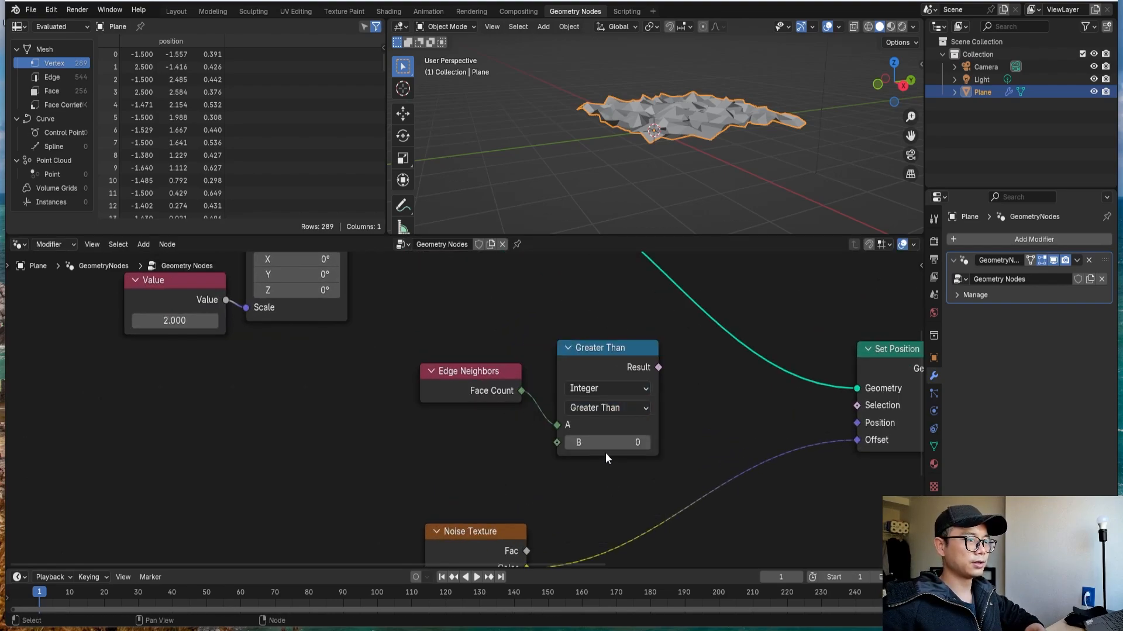
pyautogui.press('Return')
# Connect the Greater Than node's Result to the Selection input of Set Position and check the effect on the plane's border.
pyautogui.scroll(-1, 672, 419)
pyautogui.keyDown('shift'); pyautogui.moveTo(666, 419); pyautogui.dragTo(512, 421, button='middle'); pyautogui.keyUp('shift')
pyautogui.moveTo(507, 374); pyautogui.dragTo(694, 409)
pyautogui.moveTo(640, 108); pyautogui.dragTo(657, 127, button='middle')
pyautogui.scroll(4, 656, 131)
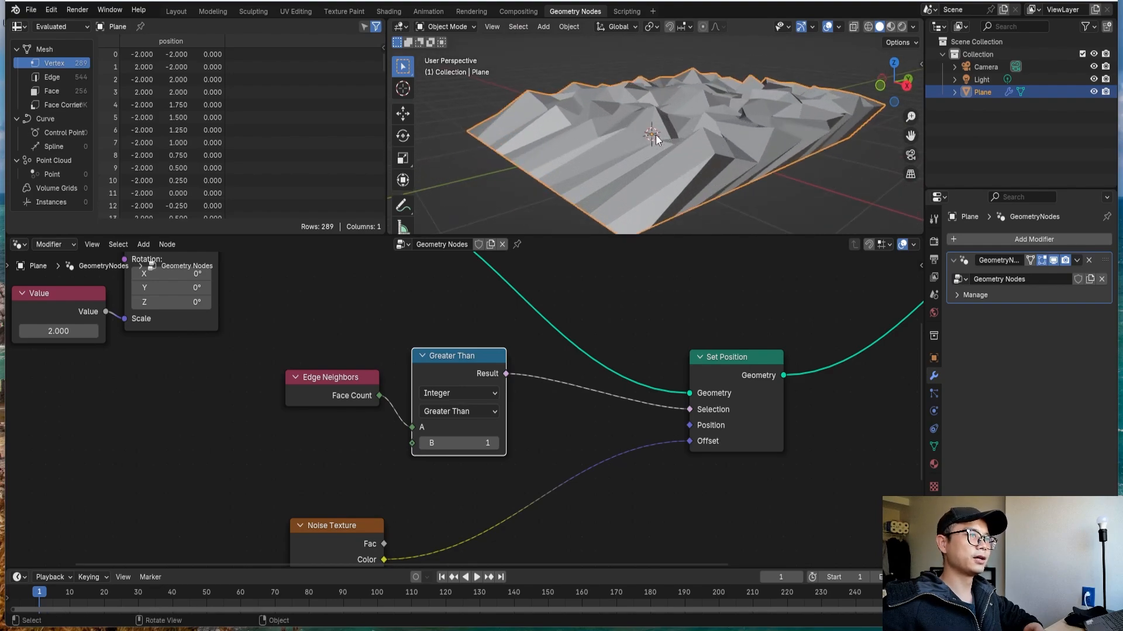
pyautogui.moveTo(561, 178)
pyautogui.mouseDown(button='middle')
pyautogui.moveTo(528, 173)
pyautogui.moveTo(559, 176)
pyautogui.mouseUp(button='middle')
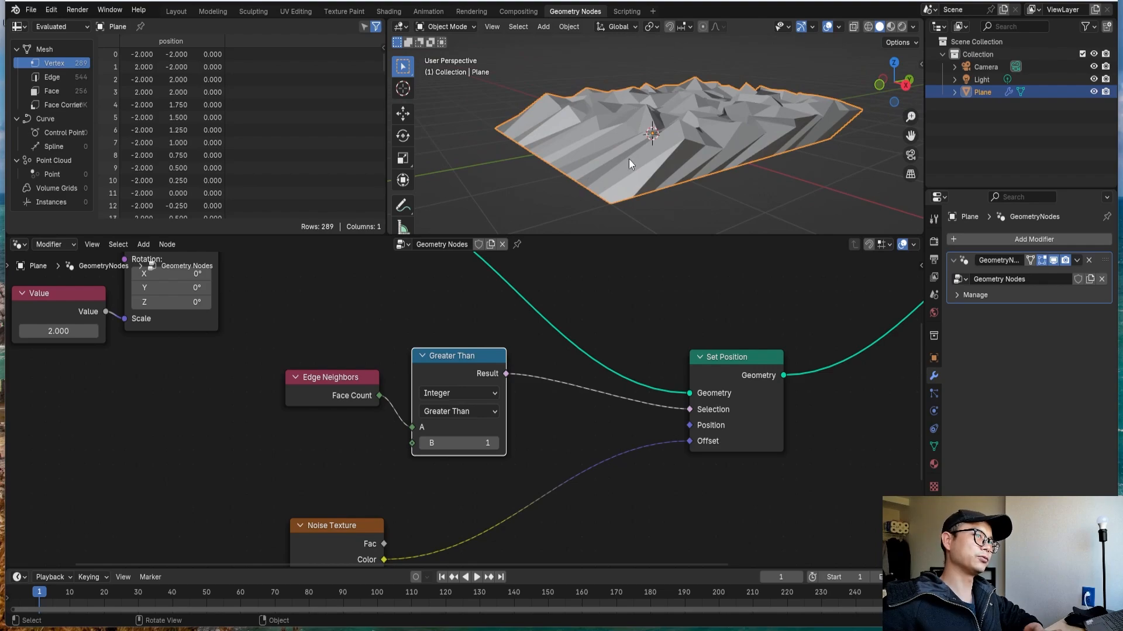
pyautogui.scroll(6, 630, 159)
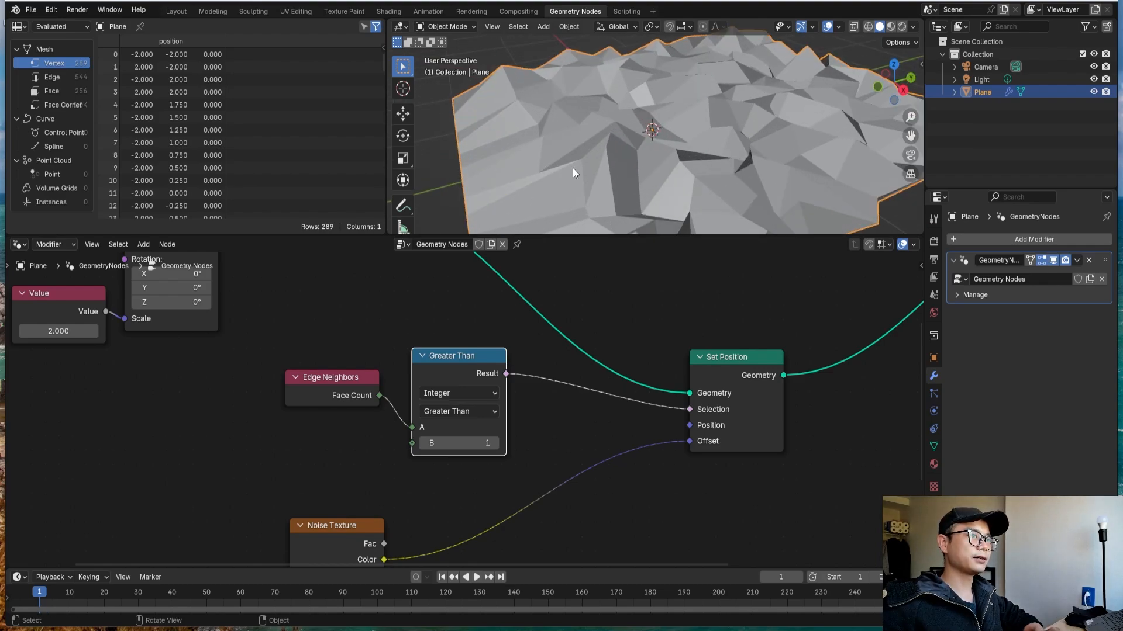
pyautogui.scroll(-7, 573, 167)
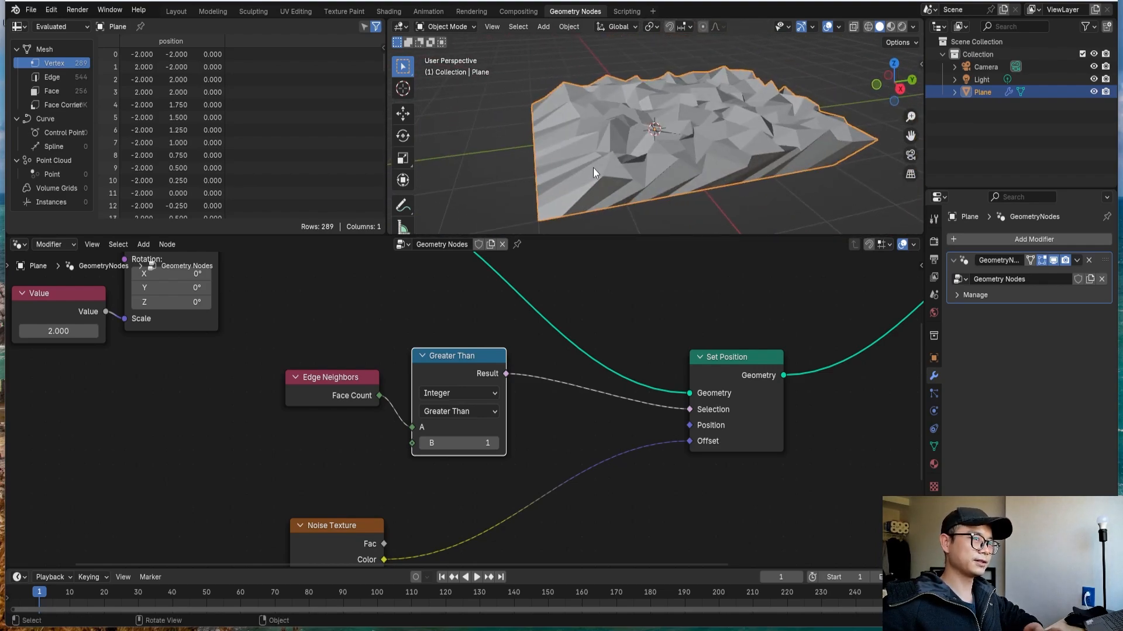
pyautogui.scroll(-4, 470, 343)
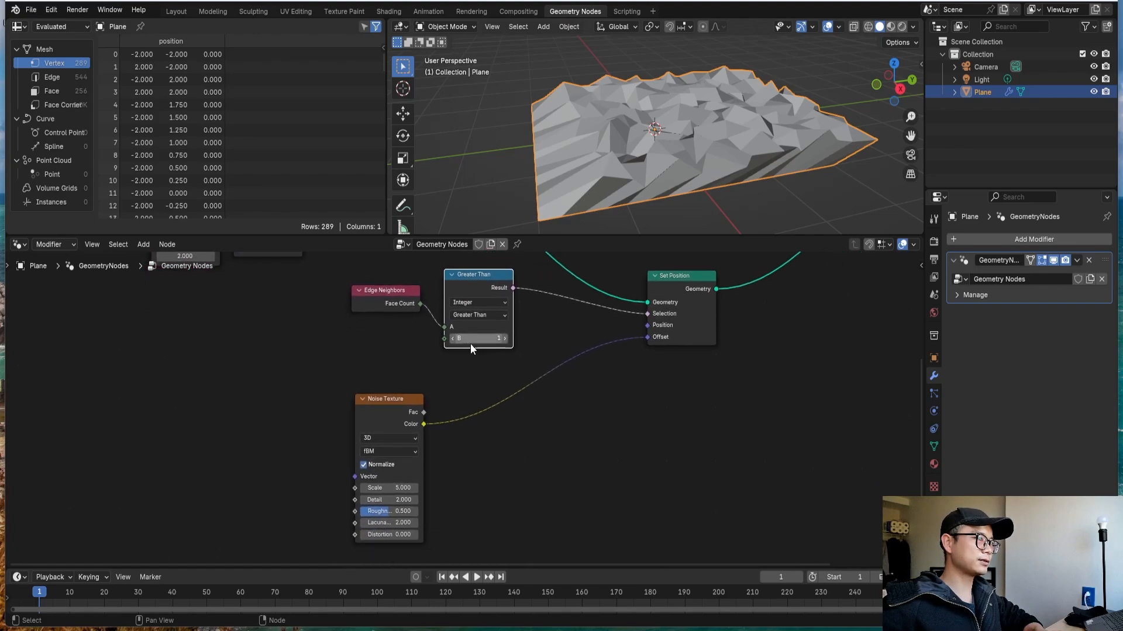
# Insert a Separate XYZ node on the link from the Noise Texture's Color output to Set Position.
pyautogui.click(393, 290)
pyautogui.moveTo(511, 432); pyautogui.dragTo(526, 414, button='middle')
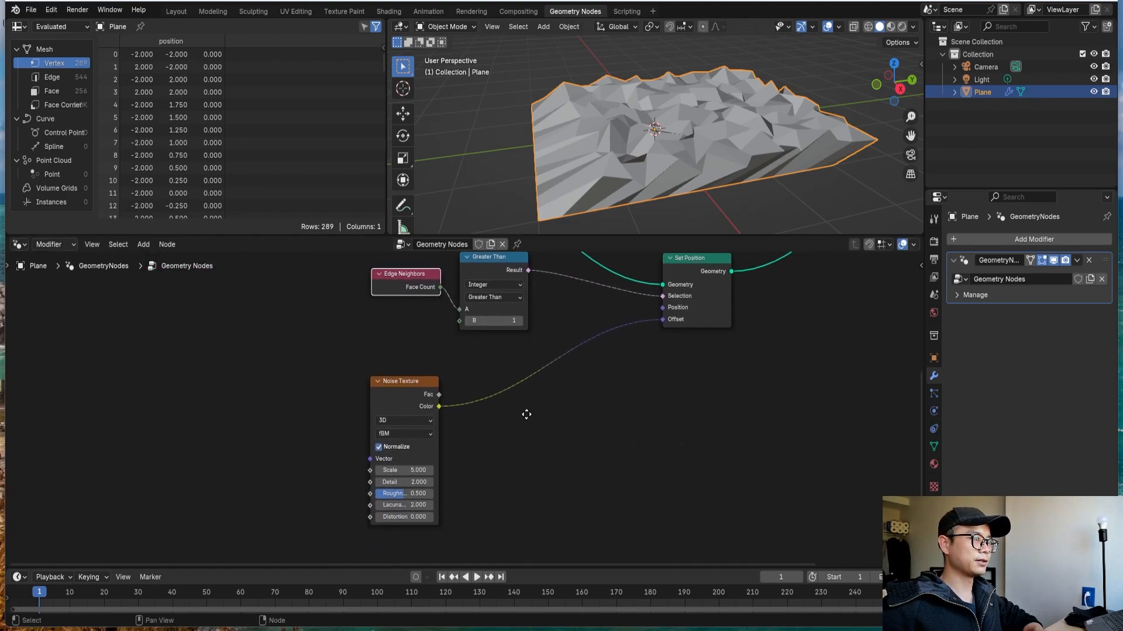
pyautogui.click(376, 397)
pyautogui.moveTo(679, 176); pyautogui.dragTo(693, 129, button='middle')
pyautogui.scroll(1, 482, 378)
pyautogui.hotkey('shift', 'a')
pyautogui.click(514, 350)
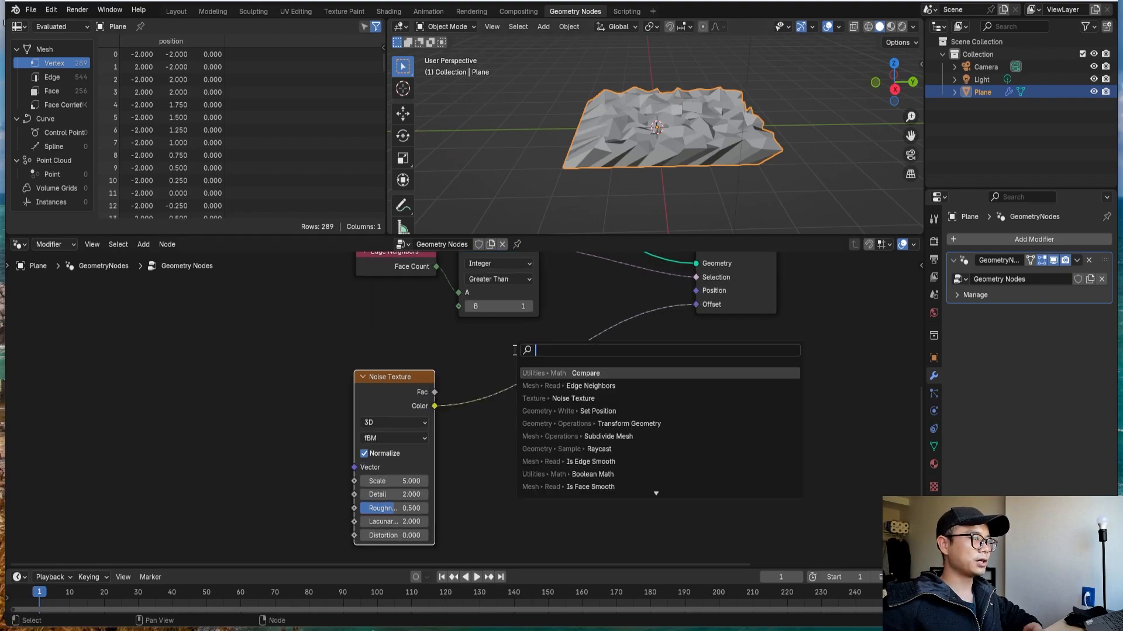
pyautogui.write('sep')
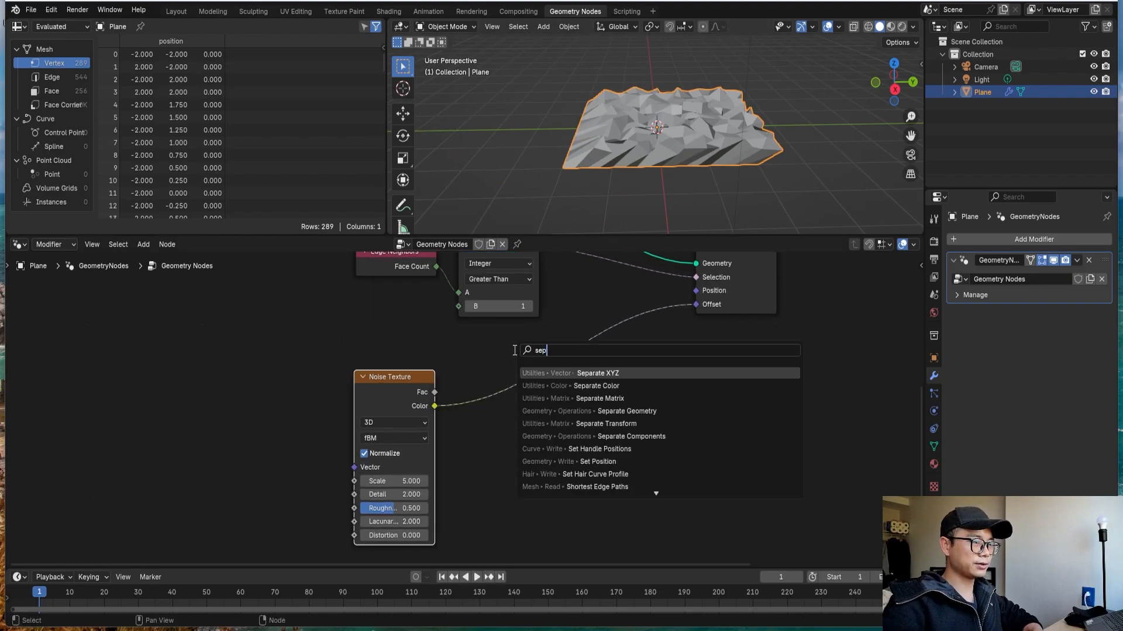
pyautogui.press('Return')
pyautogui.click(475, 371)
# Insert a Combine XYZ node on the link between Separate XYZ and the Offset input of Set Position.
pyautogui.hotkey('shift', 'a')
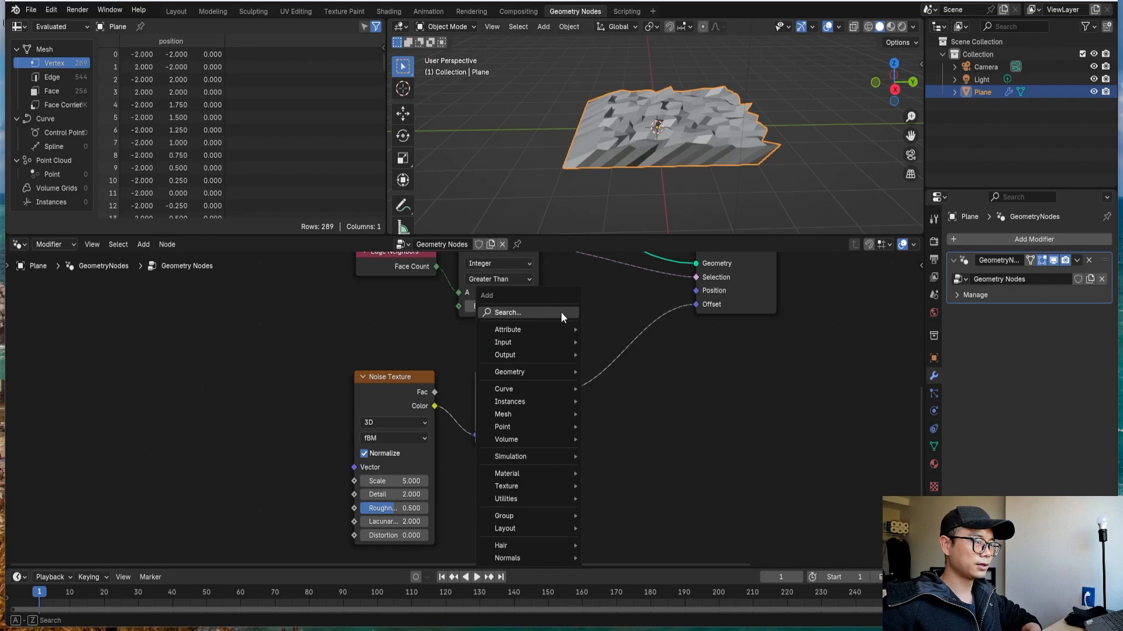
pyautogui.click(560, 311)
pyautogui.write('comb')
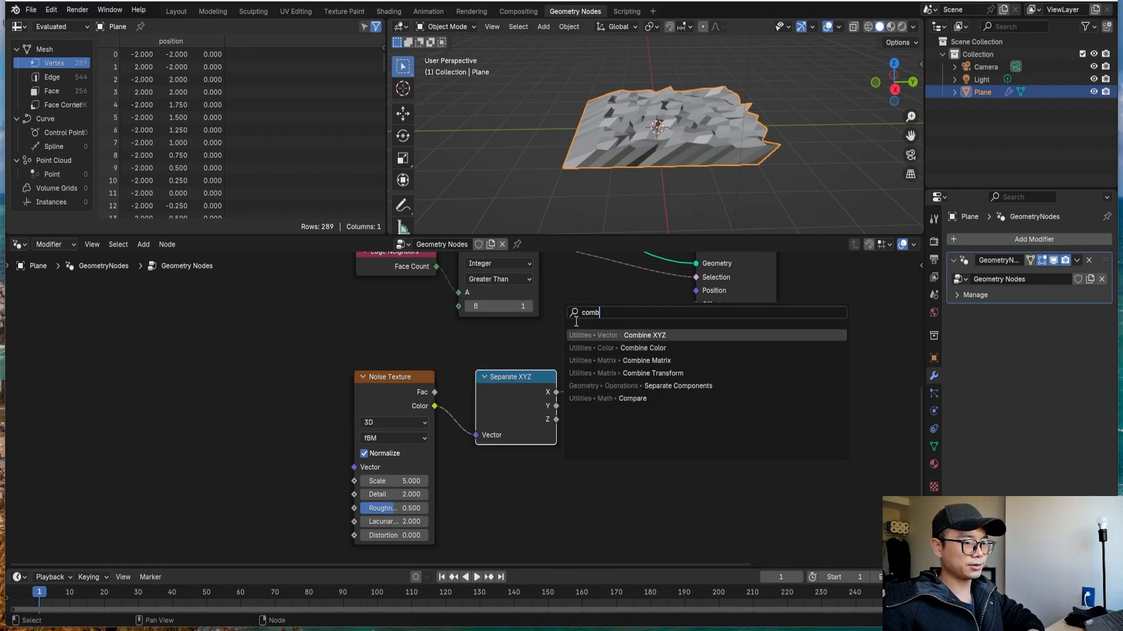
pyautogui.press('Return')
pyautogui.click(631, 351)
# Remove the X link between Separate XYZ and Combine XYZ and connect Z to Z instead.
pyautogui.moveTo(555, 392); pyautogui.dragTo(601, 394)
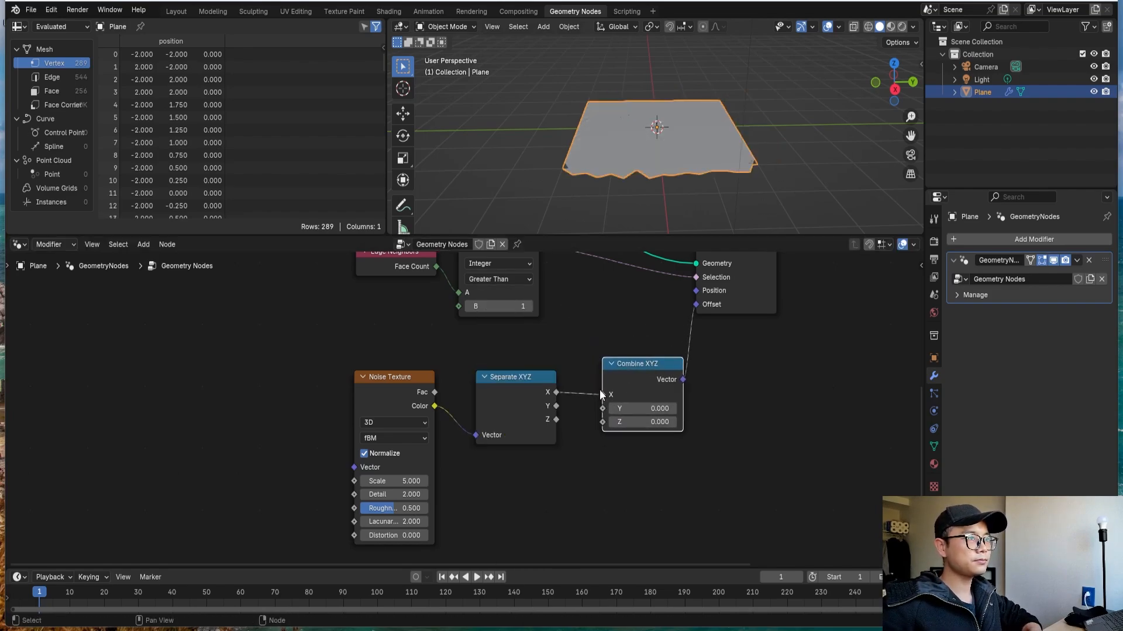
pyautogui.keyDown('ctrl'); pyautogui.moveTo(573, 409); pyautogui.dragTo(577, 390, button='right'); pyautogui.keyUp('ctrl')
pyautogui.moveTo(554, 419); pyautogui.dragTo(602, 422)
pyautogui.scroll(4, 662, 143)
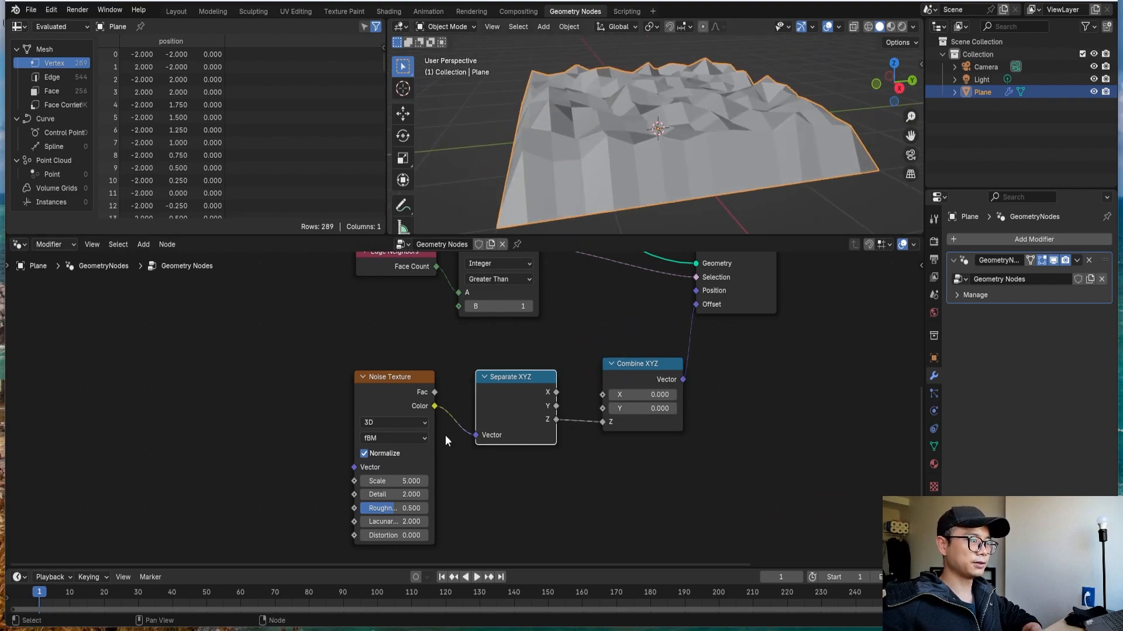
# Set the Noise Texture's Scale to 1 and its Detail to 0.
pyautogui.doubleClick(395, 480)
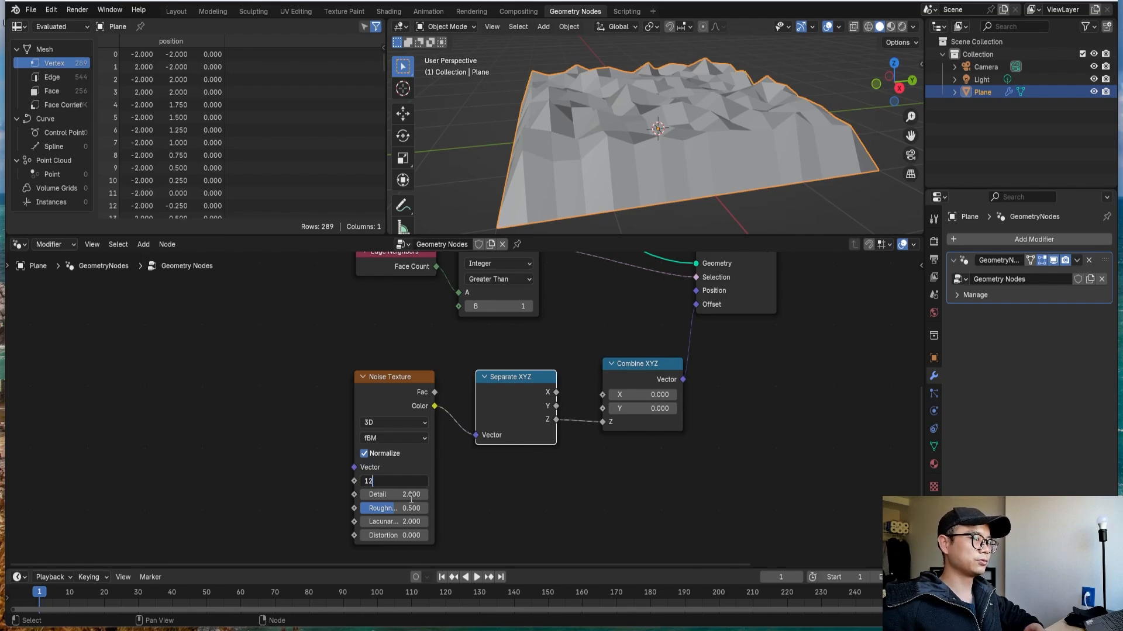
pyautogui.write('1')
pyautogui.press('Return')
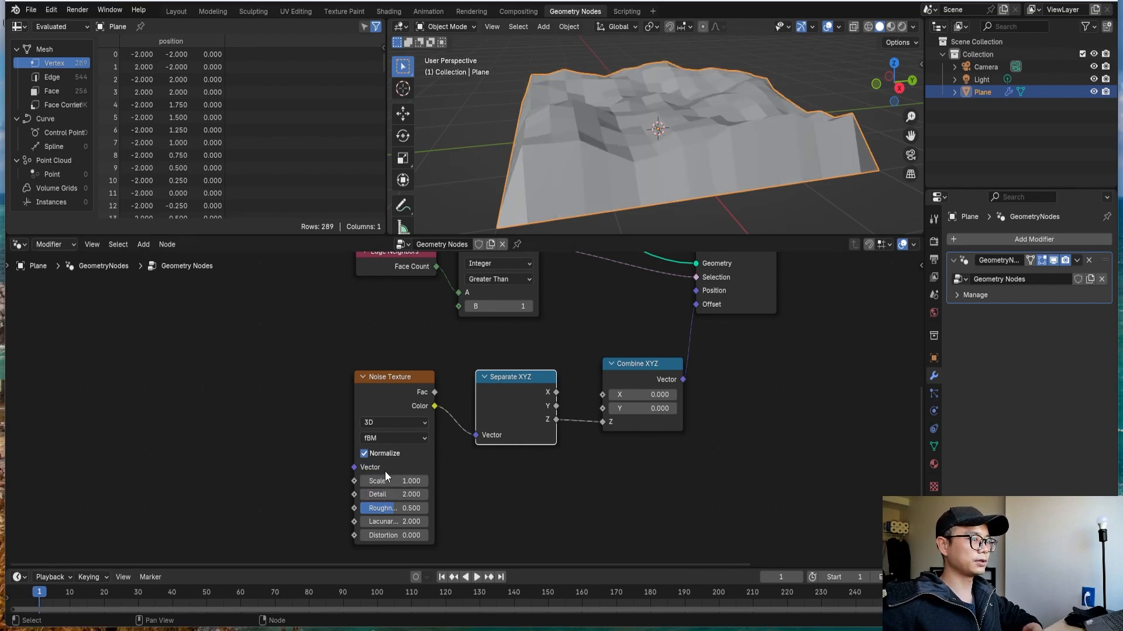
pyautogui.doubleClick(397, 496)
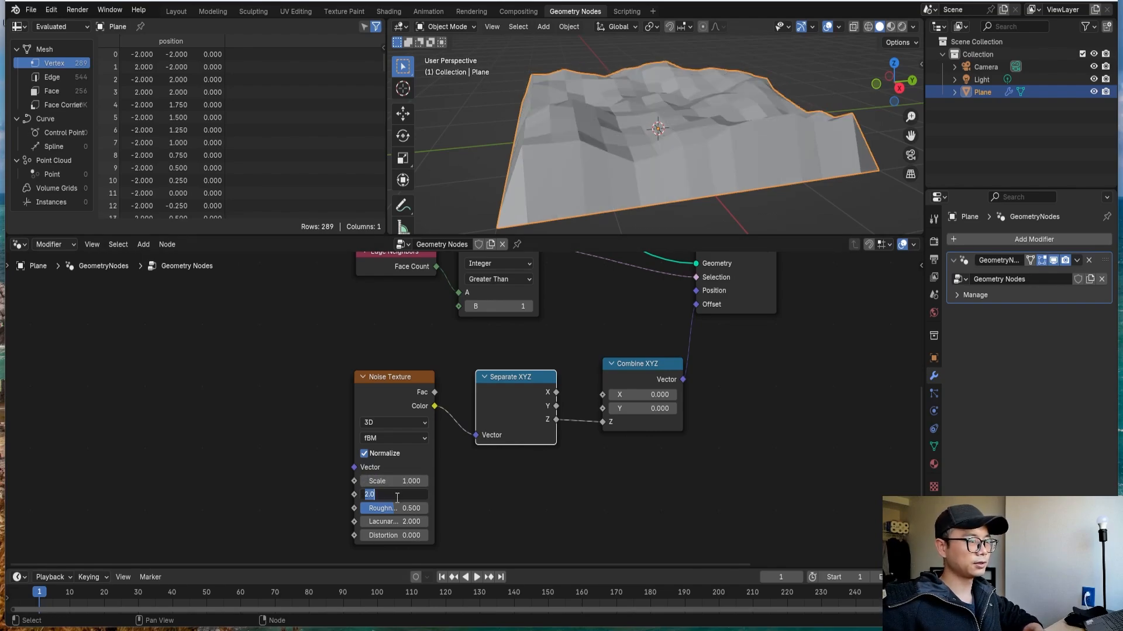
pyautogui.write('0')
pyautogui.press('Return')
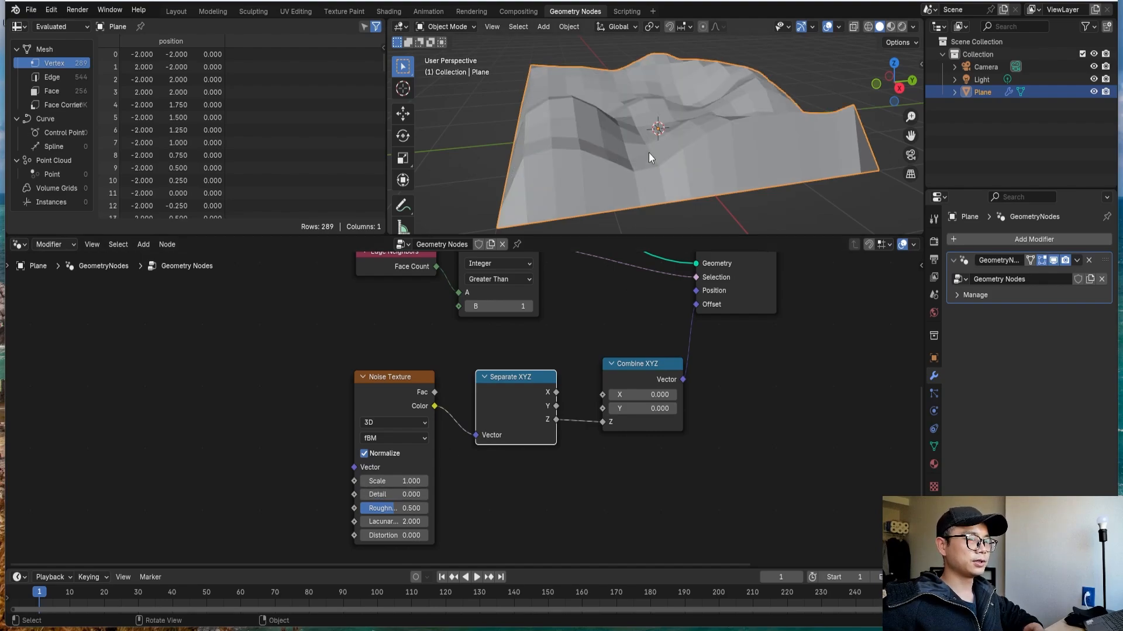
# Insert an Add math node on the Z link between Separate XYZ and Combine XYZ.
pyautogui.moveTo(648, 153); pyautogui.dragTo(647, 206, button='middle')
pyautogui.scroll(-1, 545, 402)
pyautogui.hotkey('shift', 'a')
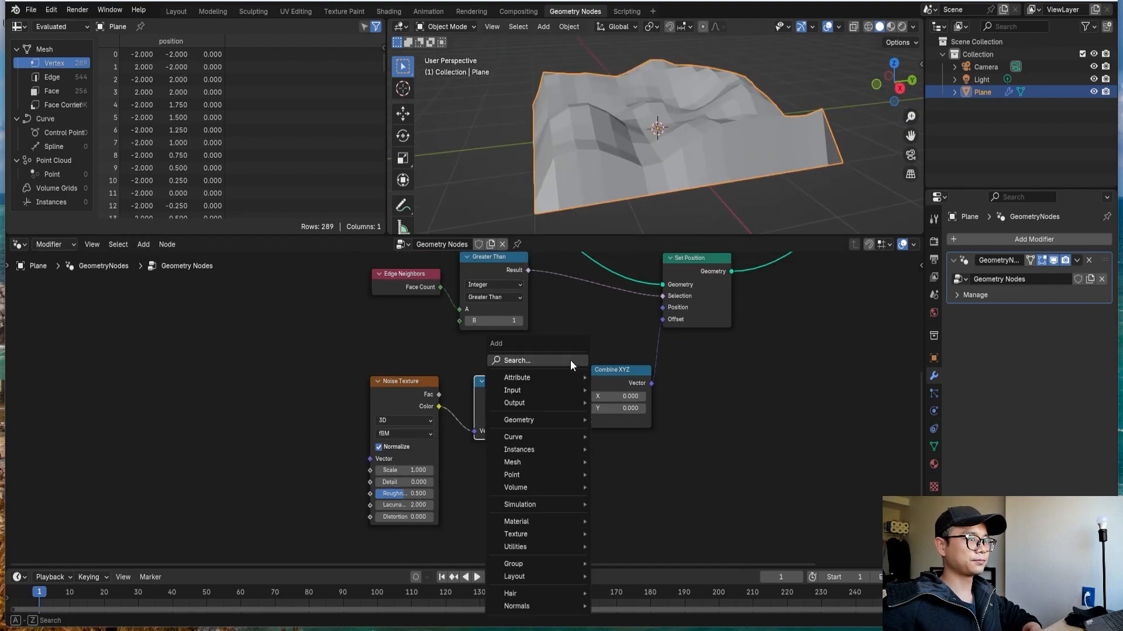
pyautogui.click(570, 359)
pyautogui.write('add')
pyautogui.click(628, 382)
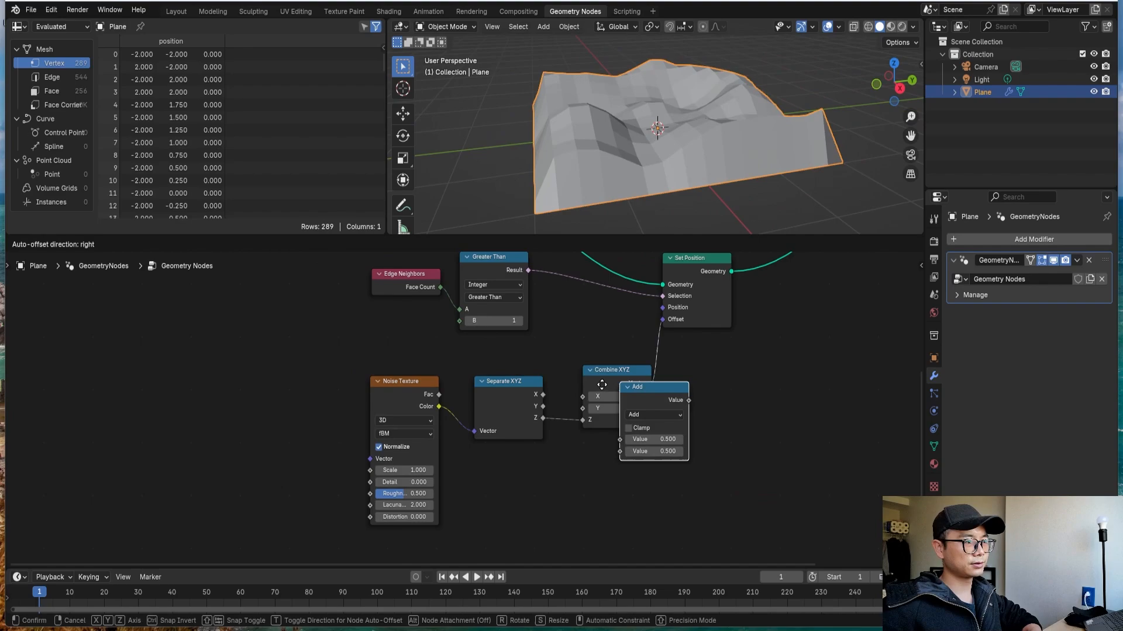
pyautogui.click(559, 387)
# Change the math node's operation to Multiply.
pyautogui.click(608, 418)
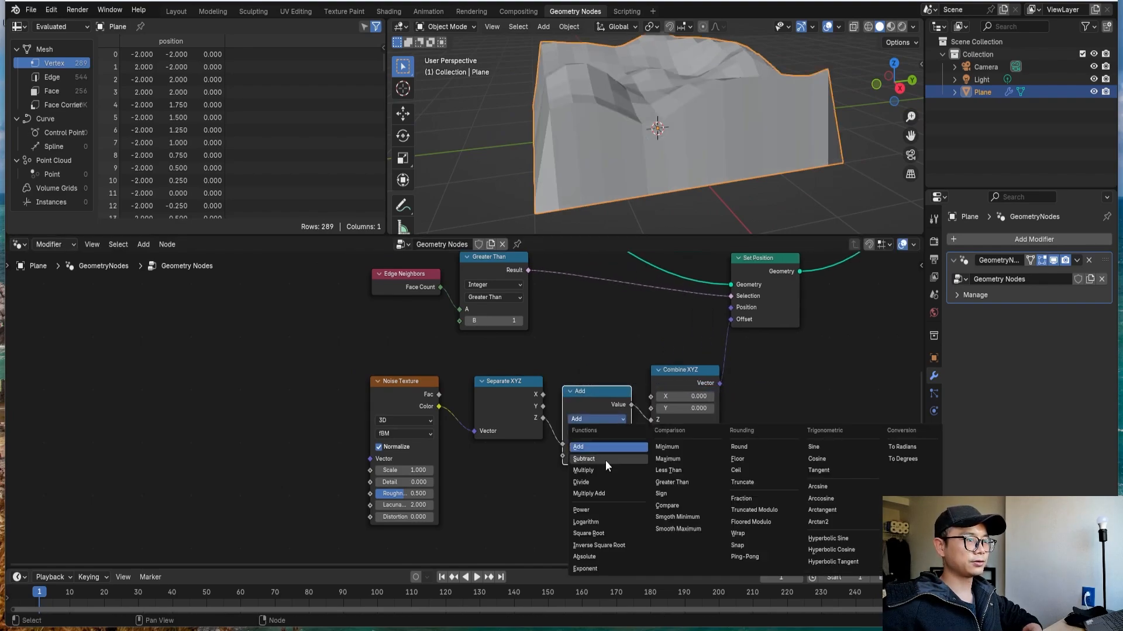
pyautogui.click(605, 461)
pyautogui.click(601, 455)
pyautogui.click(597, 418)
pyautogui.click(597, 419)
pyautogui.click(597, 465)
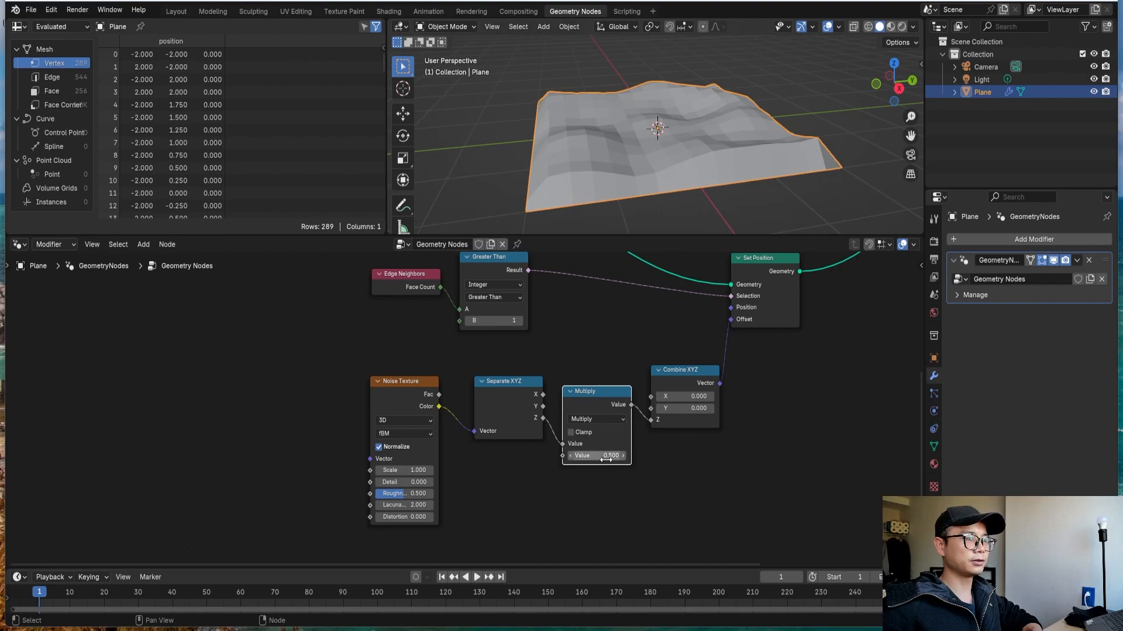
# Set the Multiply node's second value to 3.5 to heighten the terrain.
pyautogui.moveTo(606, 460)
pyautogui.mouseDown()
pyautogui.moveTo(625, 460)
pyautogui.moveTo(607, 462)
pyautogui.mouseUp()
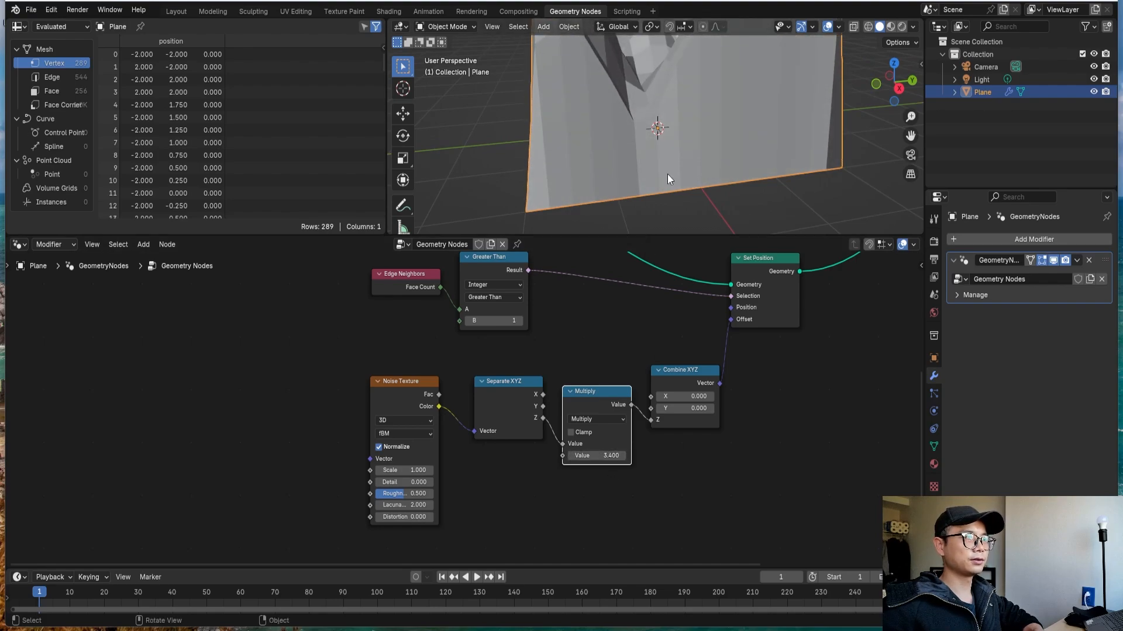
pyautogui.scroll(-3, 669, 177)
pyautogui.keyDown('shift'); pyautogui.moveTo(677, 145); pyautogui.dragTo(689, 193, button='middle'); pyautogui.keyUp('shift')
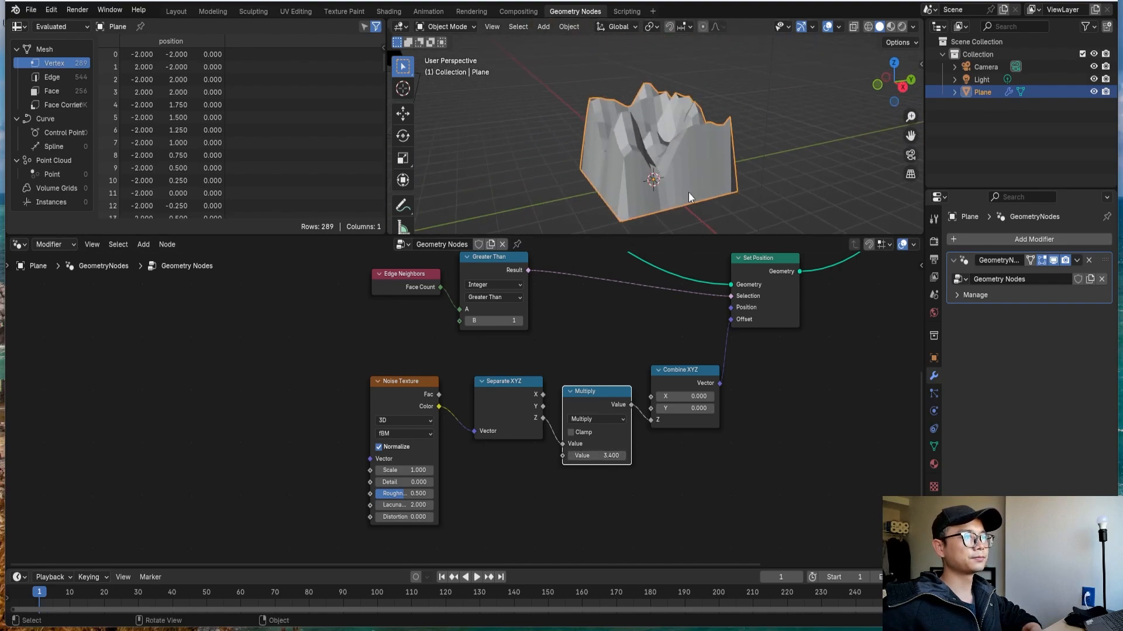
pyautogui.click(614, 456)
pyautogui.write('3.5')
pyautogui.press('Return')
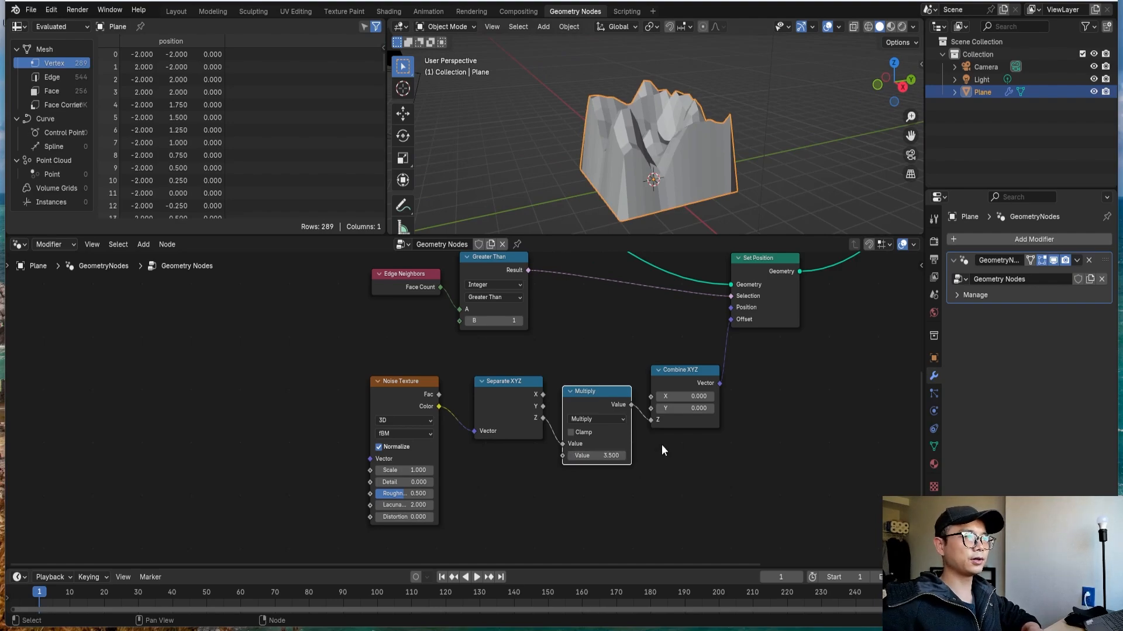
# Move the Noise Texture and Separate XYZ nodes lower and closer to the Multiply node.
pyautogui.moveTo(653, 107); pyautogui.dragTo(704, 99, button='middle')
pyautogui.moveTo(396, 374); pyautogui.dragTo(476, 382, button='middle')
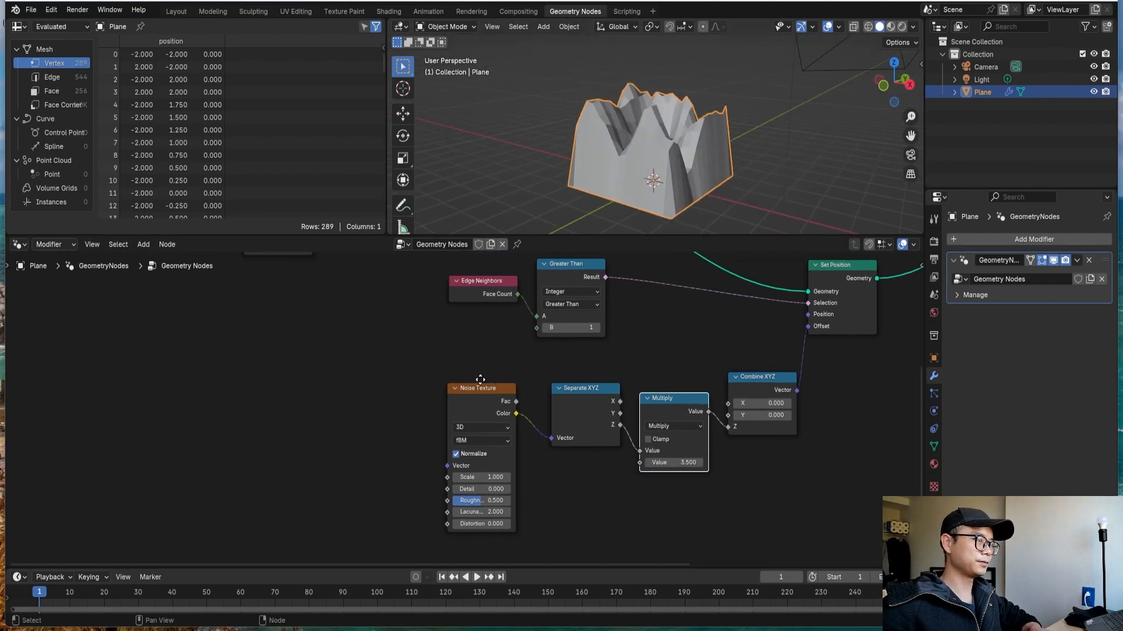
pyautogui.click(489, 402)
pyautogui.moveTo(489, 401); pyautogui.dragTo(513, 423)
pyautogui.moveTo(587, 412); pyautogui.dragTo(597, 441)
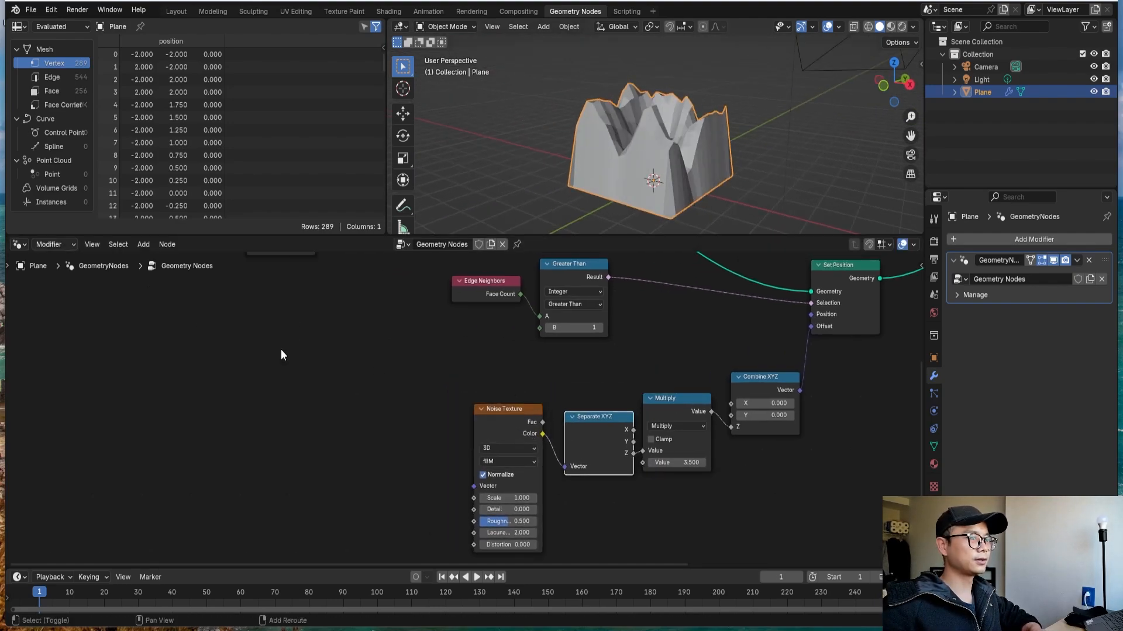
# Add a Position node and place it well to the left of the Noise Texture node.
pyautogui.hotkey('shift', 'a')
pyautogui.click(281, 349)
pyautogui.write('pos')
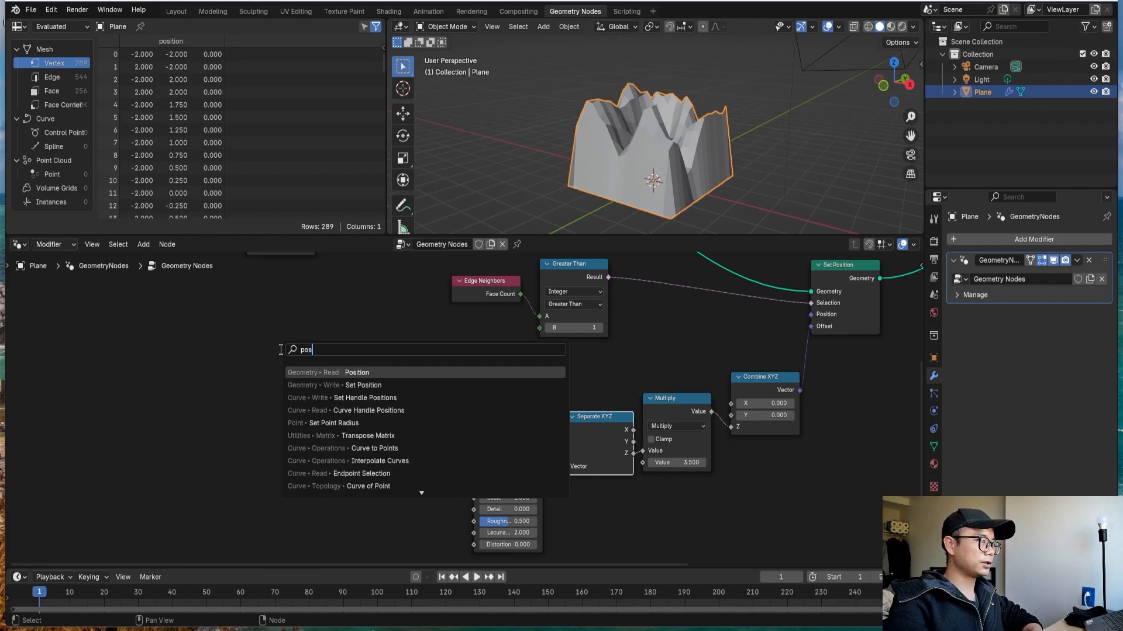
pyautogui.press('Return')
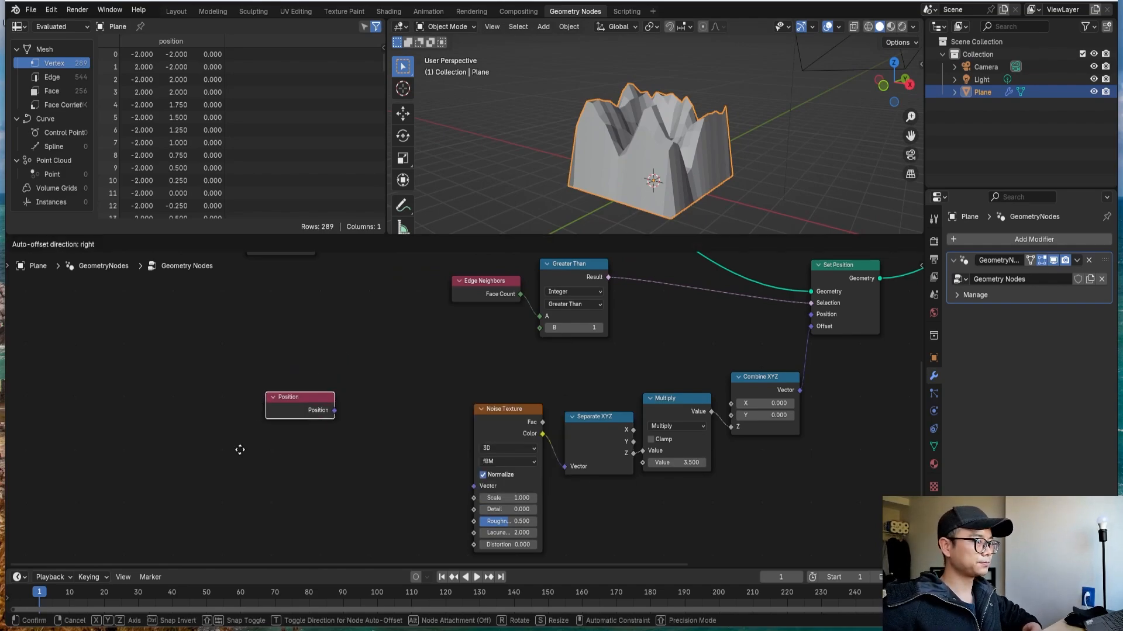
pyautogui.click(234, 461)
pyautogui.scroll(1, 456, 411)
pyautogui.scroll(-3, 486, 412)
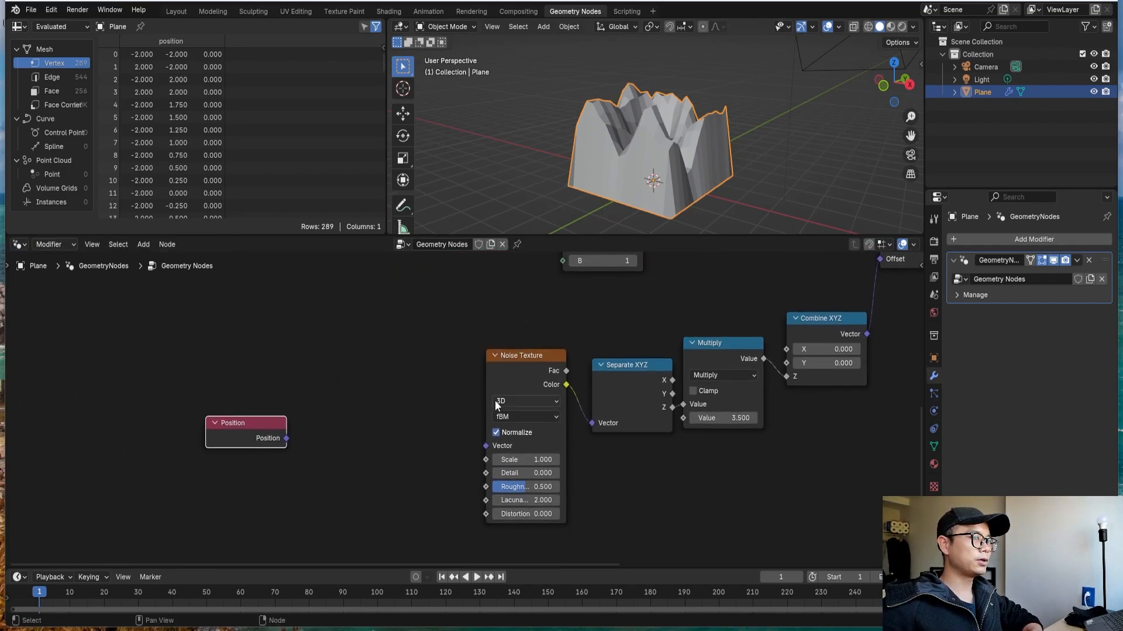
pyautogui.click(528, 374)
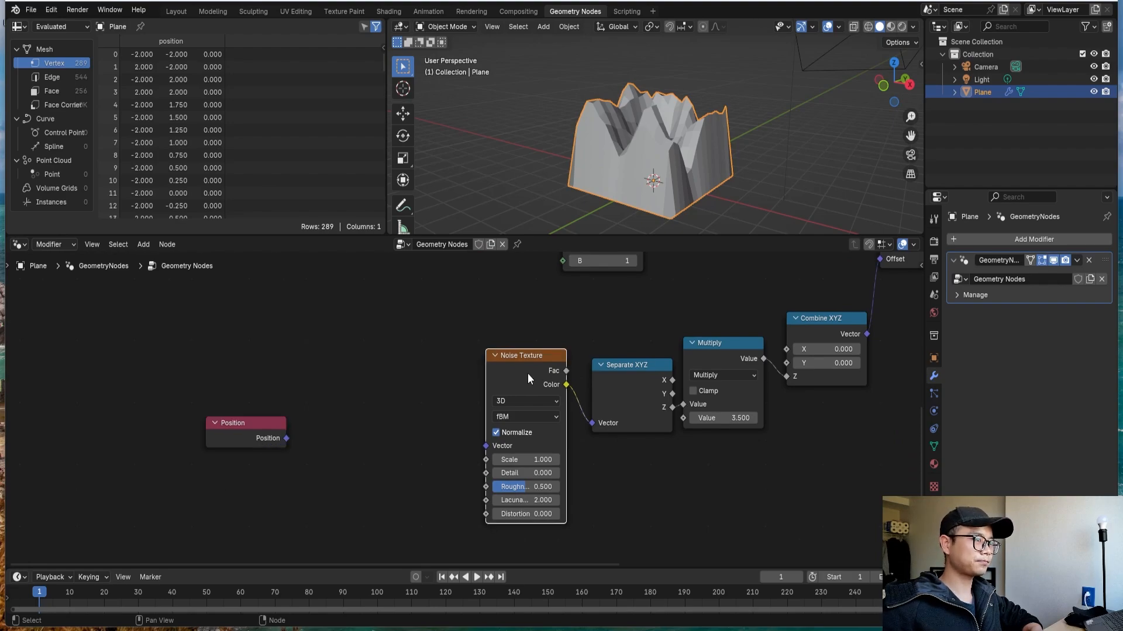
pyautogui.moveTo(651, 157); pyautogui.dragTo(584, 125, button='middle')
pyautogui.moveTo(205, 423); pyautogui.dragTo(124, 418)
pyautogui.hotkey('shift', 'a')
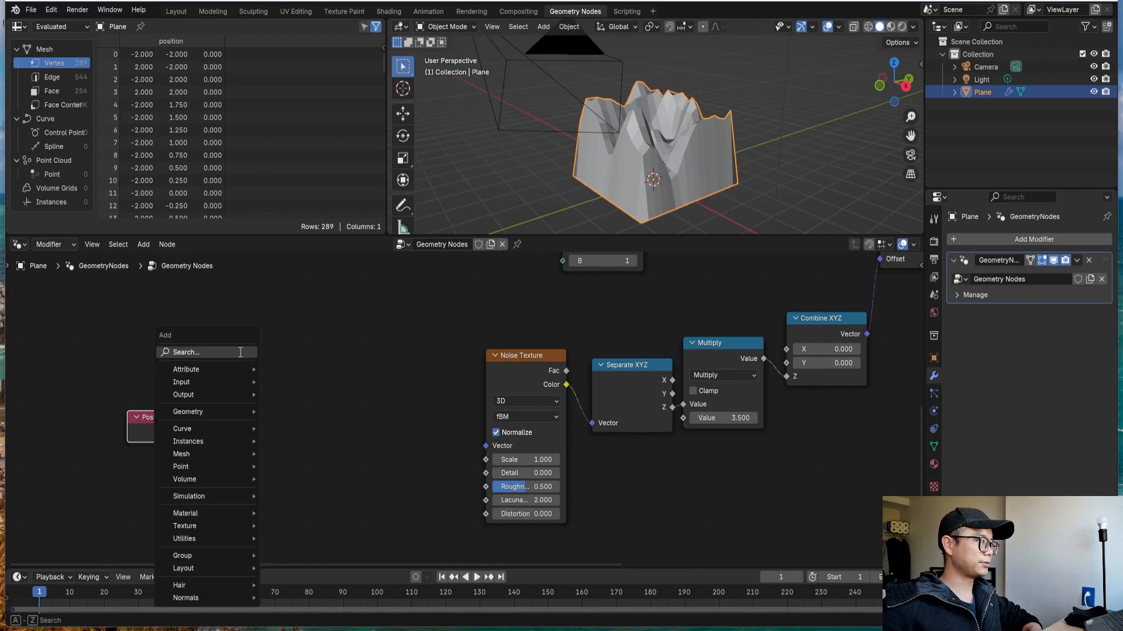
pyautogui.write('se')
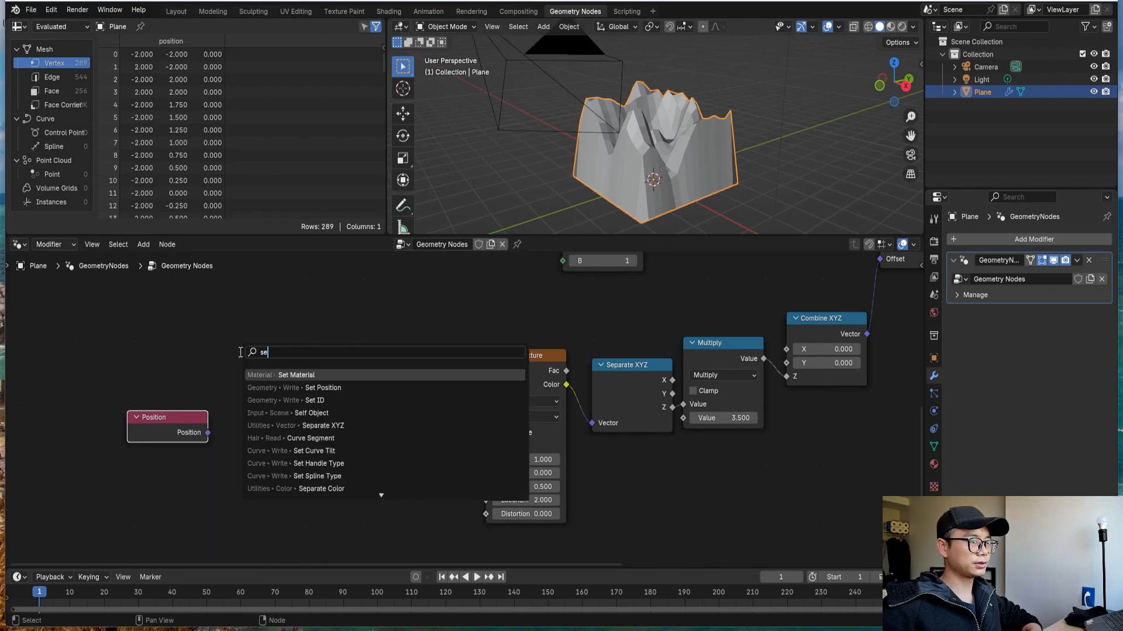
pyautogui.click(675, 313)
# Duplicate the Separate XYZ, Multiply and Combine XYZ nodes and place the copies between Position and Noise Texture.
pyautogui.moveTo(630, 322); pyautogui.dragTo(666, 406)
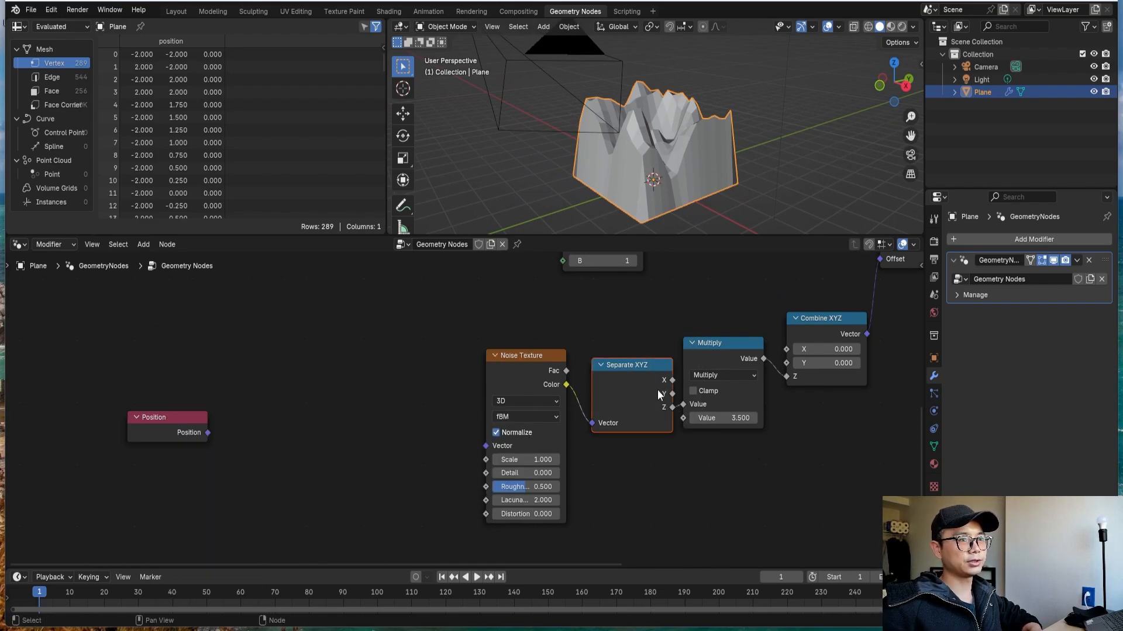
pyautogui.moveTo(612, 314); pyautogui.dragTo(807, 424)
pyautogui.hotkey('shift', 'd')
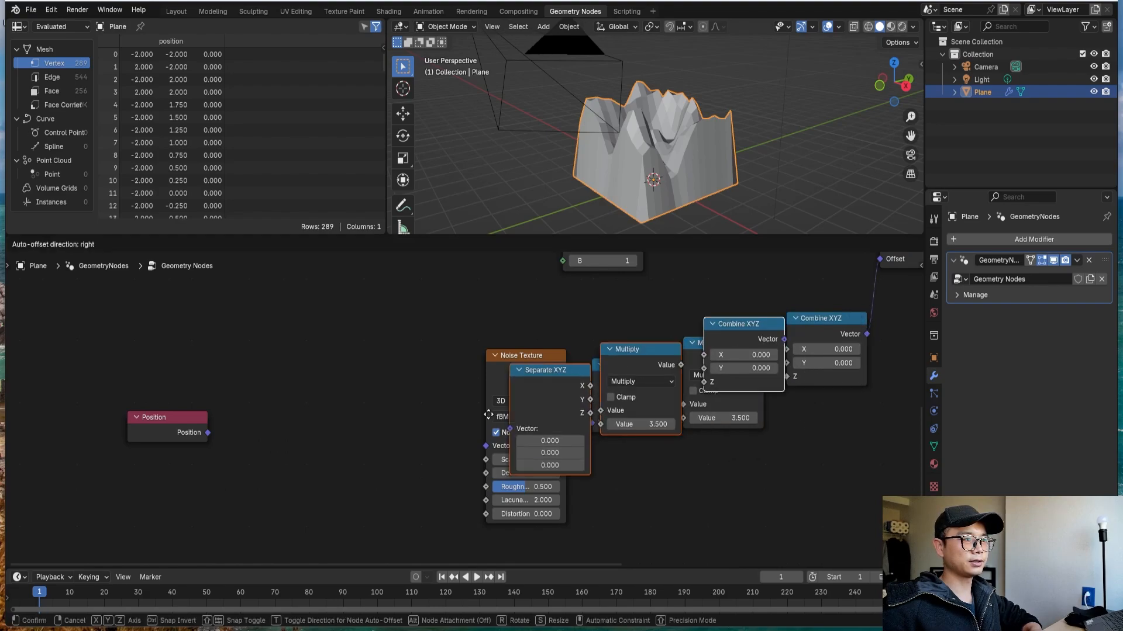
pyautogui.click(436, 400)
# Connect Position through the copied Separate XYZ, Multiply and Combine XYZ nodes into the Noise Texture's Vector input, tidying their spacing.
pyautogui.moveTo(174, 436); pyautogui.dragTo(198, 460)
pyautogui.moveTo(245, 421); pyautogui.dragTo(187, 402)
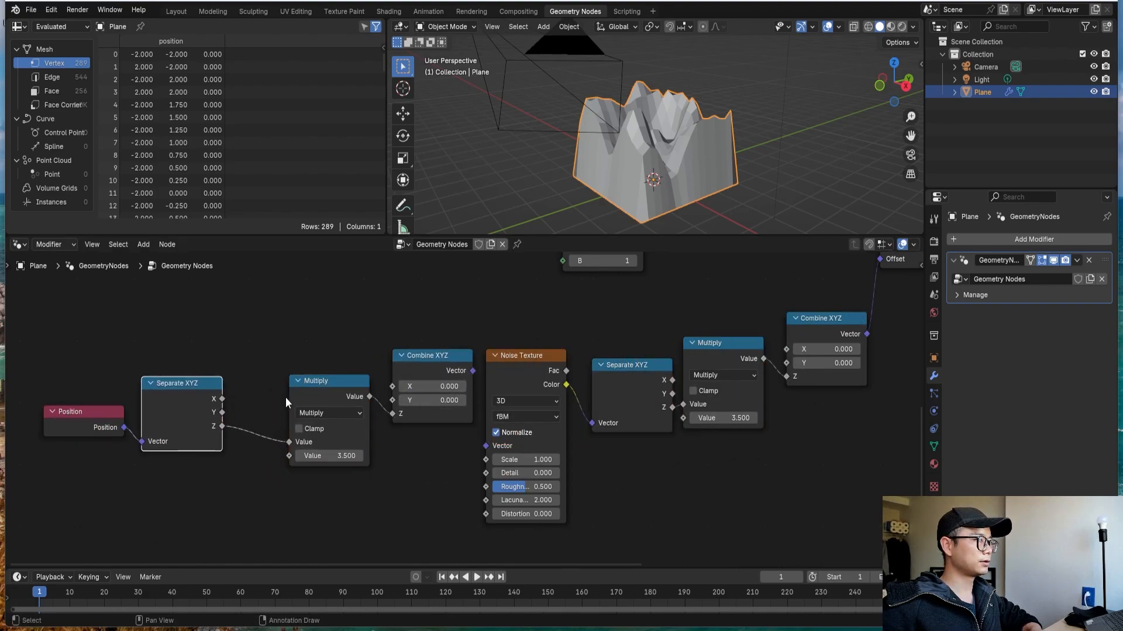
pyautogui.moveTo(303, 395); pyautogui.dragTo(280, 384)
pyautogui.moveTo(436, 368); pyautogui.dragTo(486, 446)
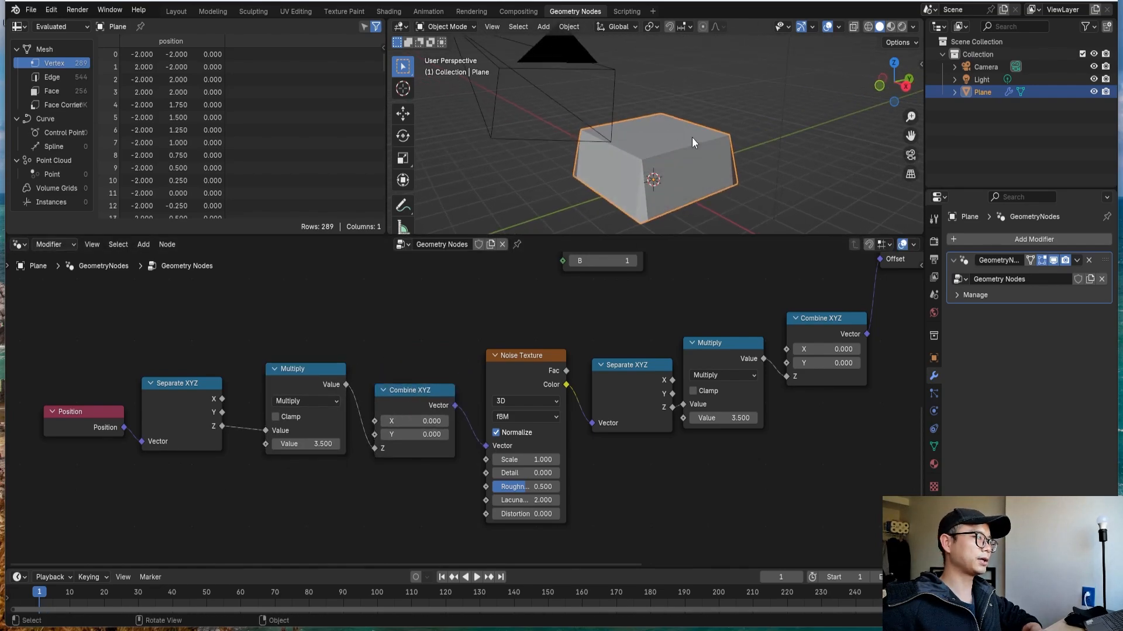
# Delete the copied Multiply node while keeping the Z link between Separate XYZ and Combine XYZ.
pyautogui.moveTo(295, 400); pyautogui.dragTo(375, 381, button='middle')
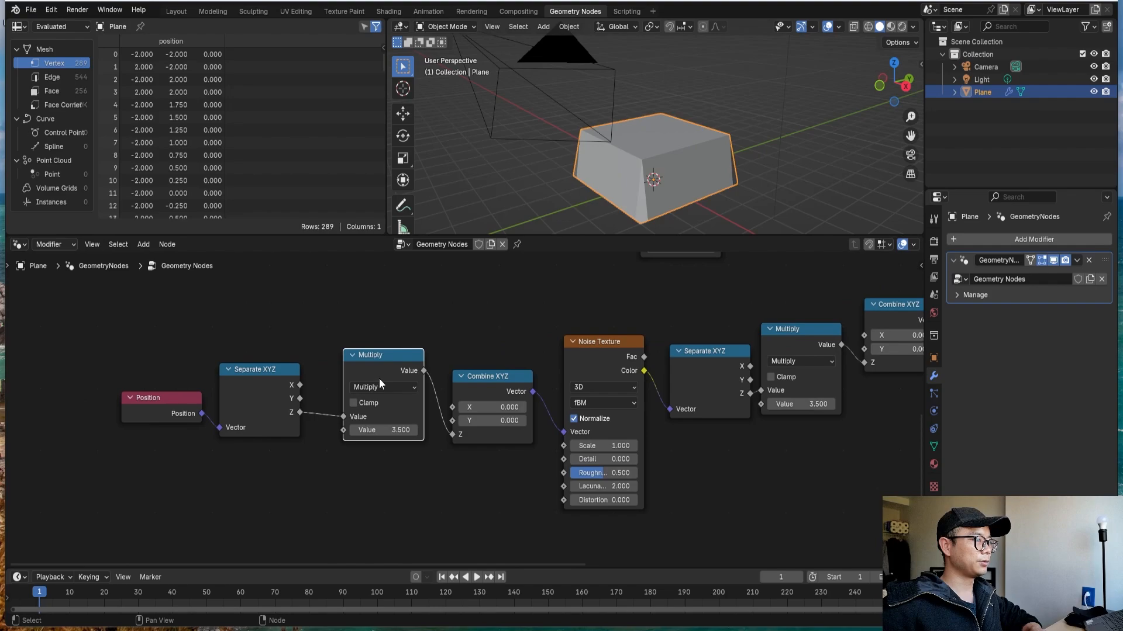
pyautogui.moveTo(376, 369); pyautogui.dragTo(374, 489)
pyautogui.hotkey('ctrl', 'x')
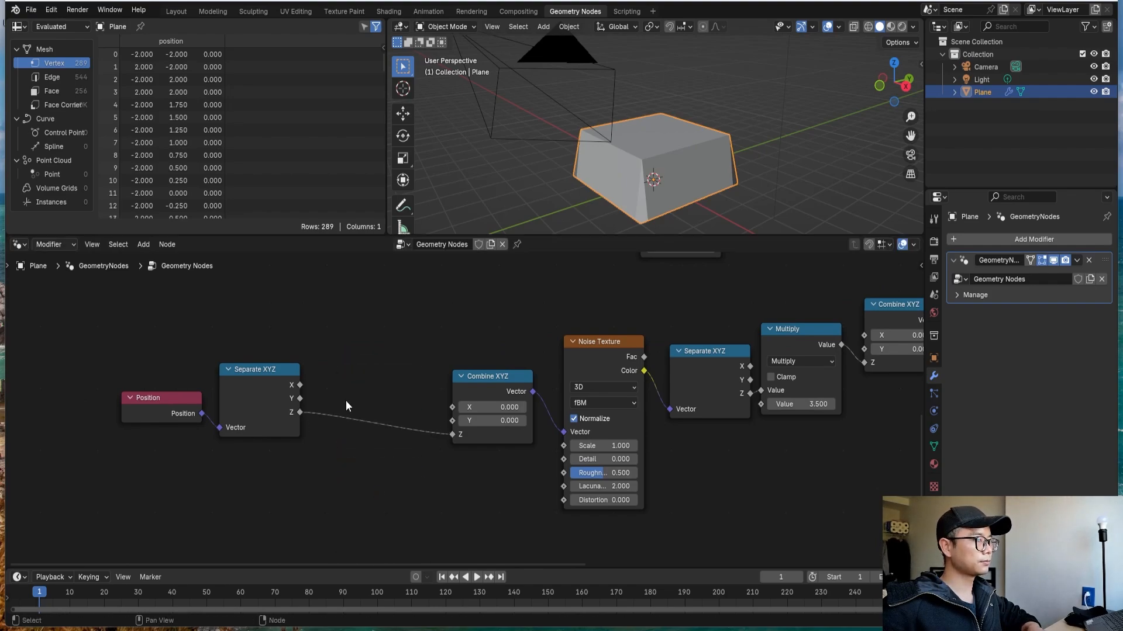
# Add a reroute point on the Z link, move it down, and shift the Position and Separate XYZ nodes left.
pyautogui.keyDown('shift'); pyautogui.moveTo(361, 444); pyautogui.dragTo(375, 388, button='right'); pyautogui.keyUp('shift')
pyautogui.rightClick(379, 403)
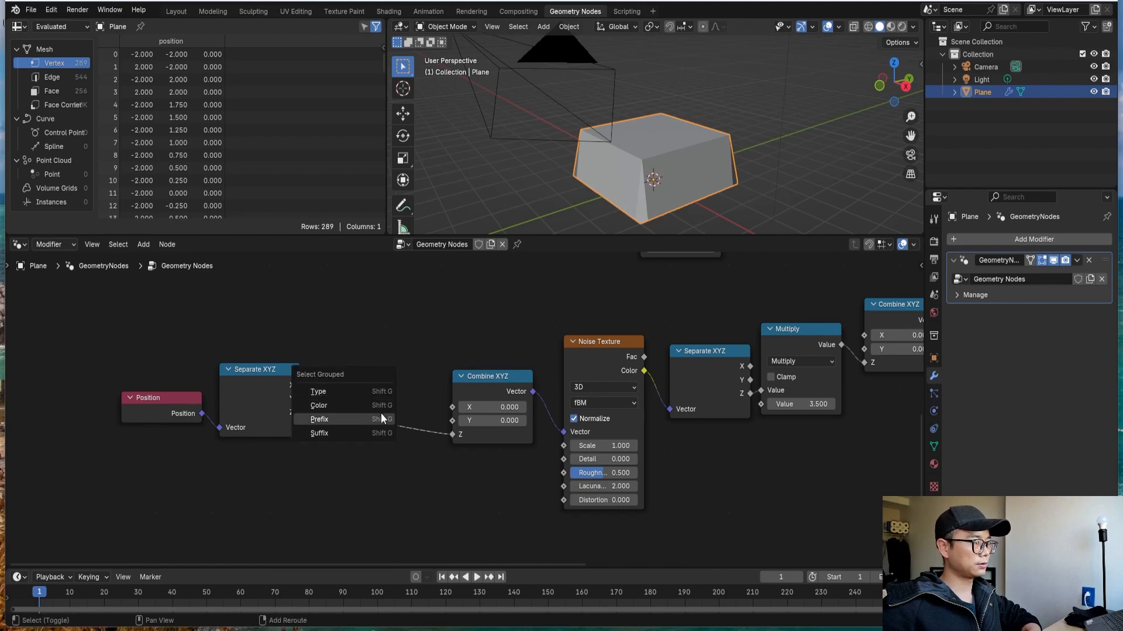
pyautogui.press('g')
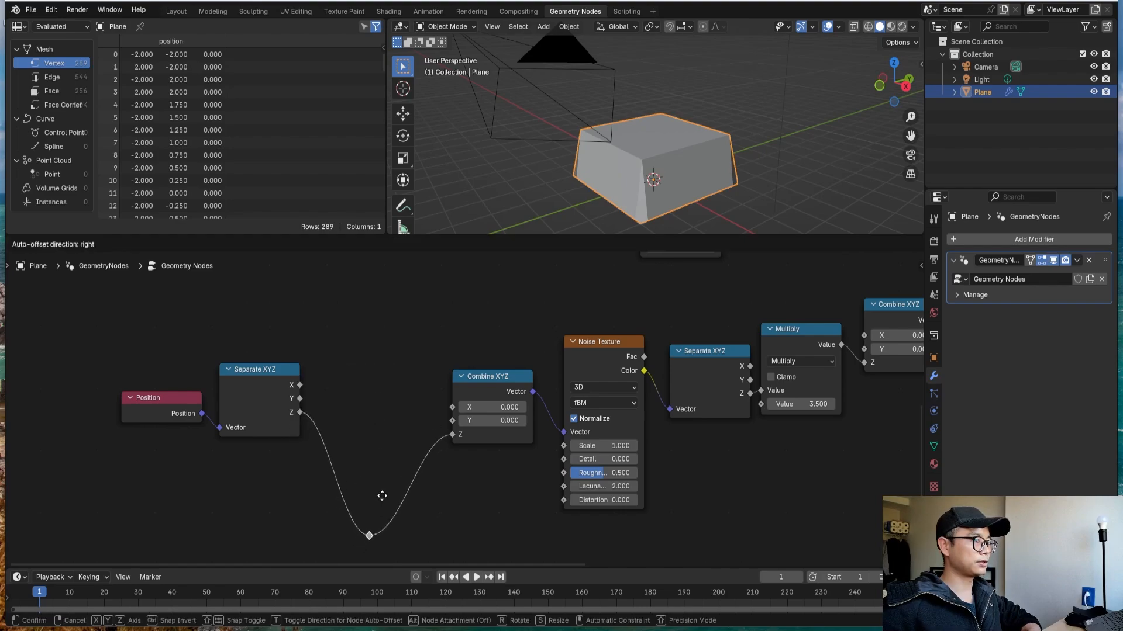
pyautogui.click(385, 511)
pyautogui.moveTo(150, 373); pyautogui.dragTo(250, 452)
pyautogui.moveTo(269, 402); pyautogui.dragTo(217, 398)
# Duplicate the Multiply node and route the X value through it from Separate XYZ into Combine XYZ's X input.
pyautogui.hotkey('shift', 'a')
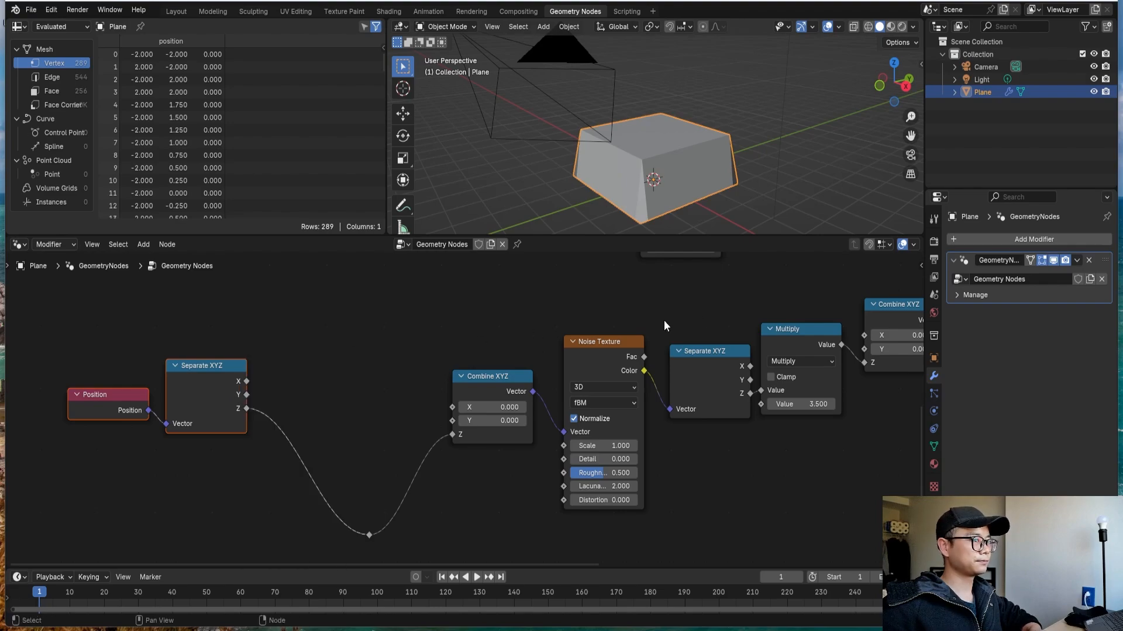
pyautogui.click(780, 329)
pyautogui.hotkey('shift', 'd')
pyautogui.click(356, 335)
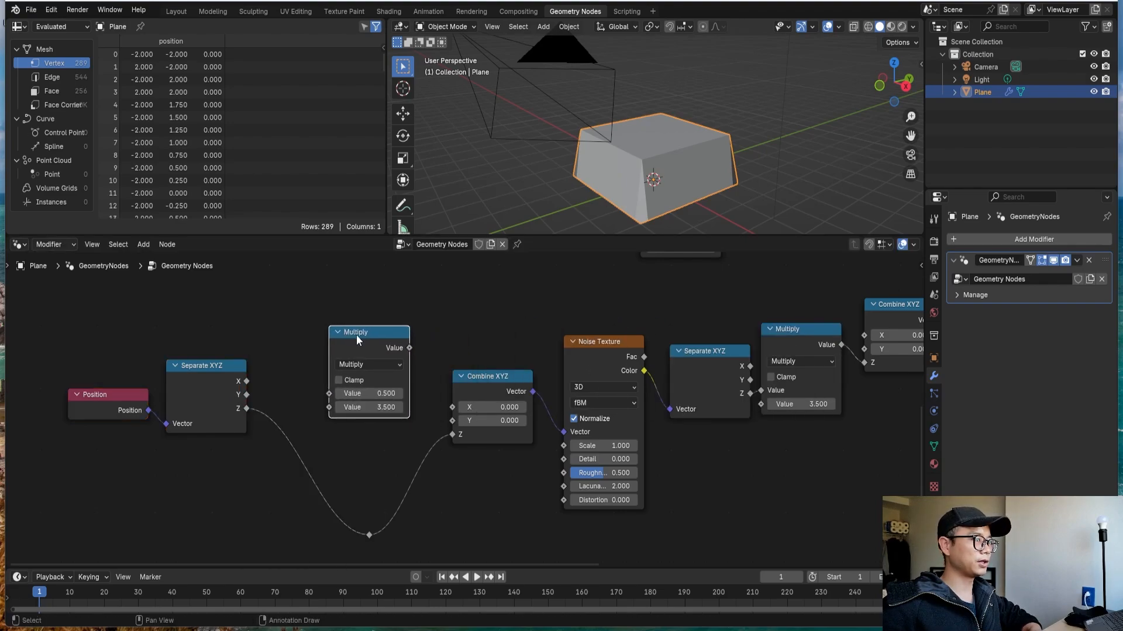
pyautogui.moveTo(245, 382); pyautogui.dragTo(328, 393)
pyautogui.moveTo(409, 348); pyautogui.dragTo(452, 407)
pyautogui.moveTo(670, 169); pyautogui.dragTo(719, 148, button='middle')
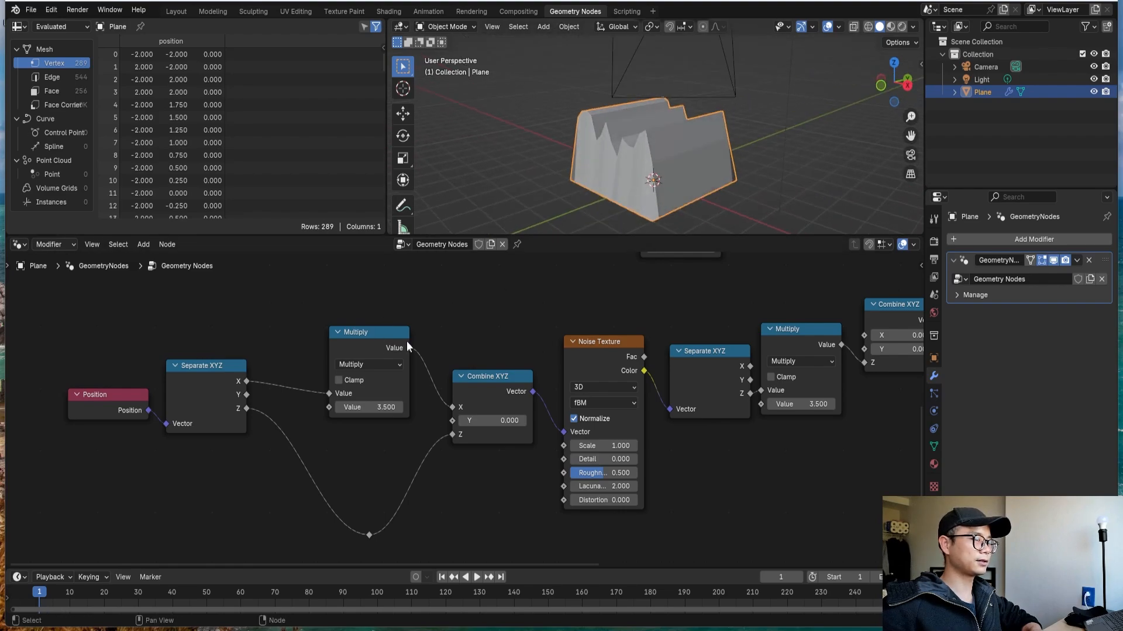
# Duplicate the Multiply node onto the X link before the existing one and change the copy's operation to Add.
pyautogui.moveTo(358, 347); pyautogui.dragTo(369, 316)
pyautogui.hotkey('shift', 'd')
pyautogui.click(301, 325)
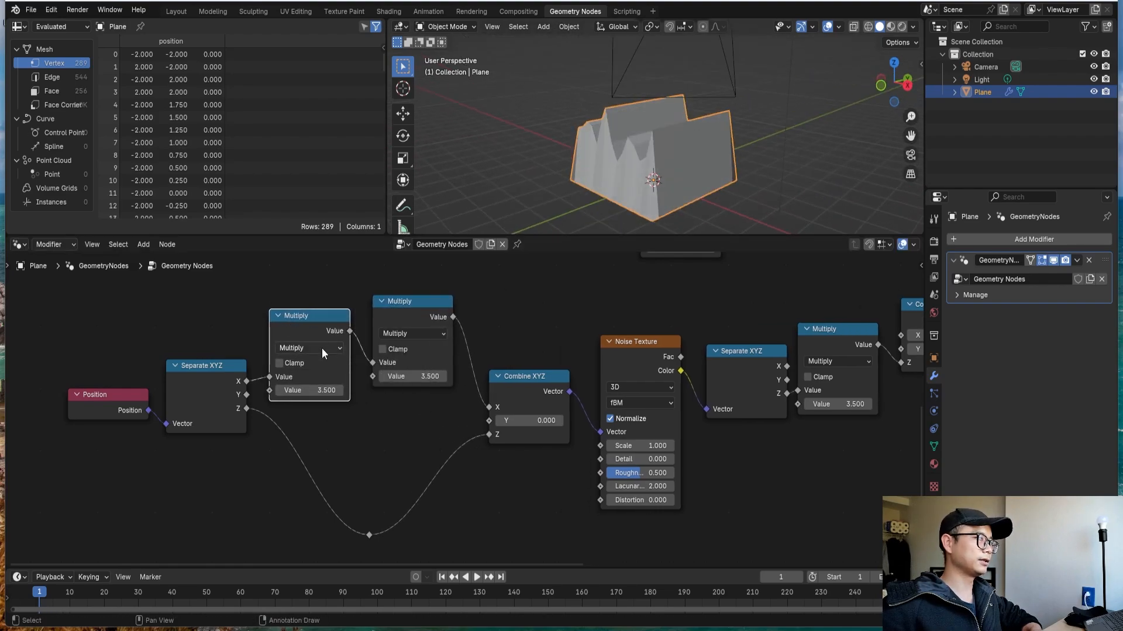
pyautogui.click(321, 349)
pyautogui.click(310, 381)
pyautogui.moveTo(310, 382); pyautogui.dragTo(318, 365)
pyautogui.click(419, 310)
pyautogui.moveTo(419, 310); pyautogui.dragTo(427, 306)
pyautogui.click(298, 310)
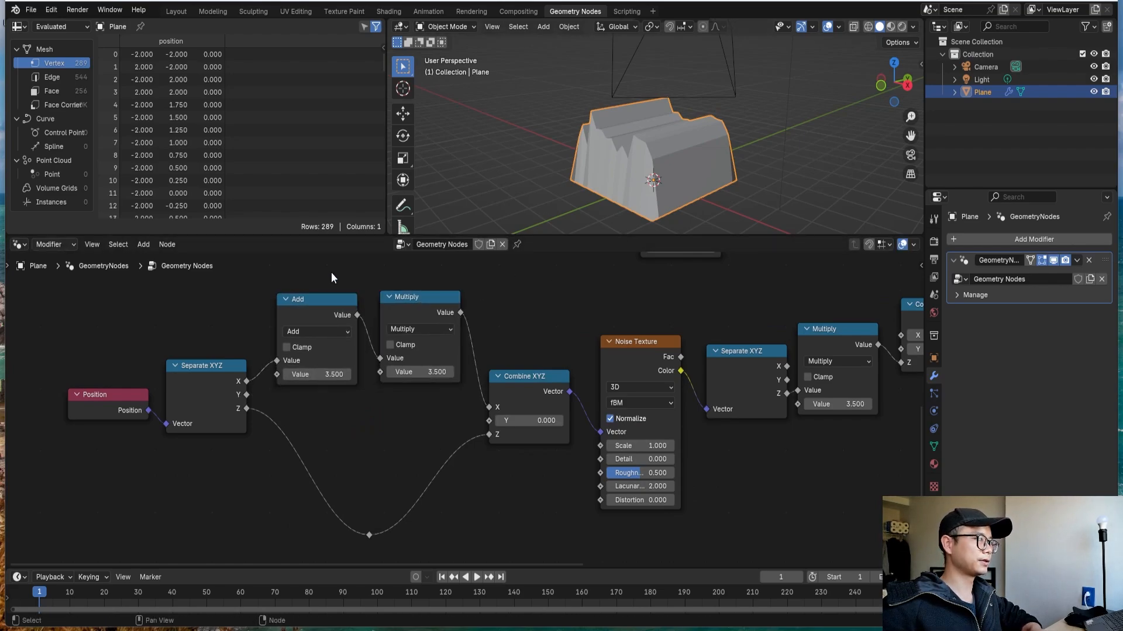
# Duplicate the Add and Multiply pair below and route the Y value through it into Combine XYZ's Y input.
pyautogui.moveTo(331, 274); pyautogui.dragTo(409, 309)
pyautogui.hotkey('shift', 'd')
pyautogui.click(414, 421)
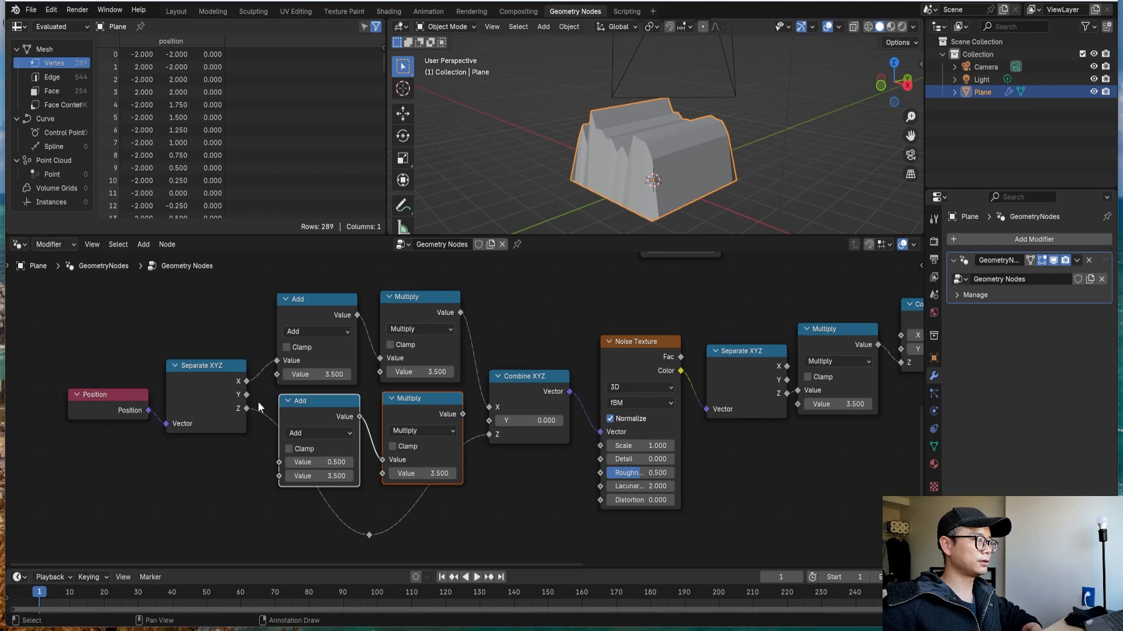
pyautogui.moveTo(247, 395); pyautogui.dragTo(279, 462)
pyautogui.moveTo(463, 414); pyautogui.dragTo(489, 421)
pyautogui.moveTo(685, 150); pyautogui.dragTo(666, 153, button='middle')
# Set the second value of both the X and Y Multiply nodes to 1.
pyautogui.scroll(1, 392, 457)
pyautogui.click(429, 367)
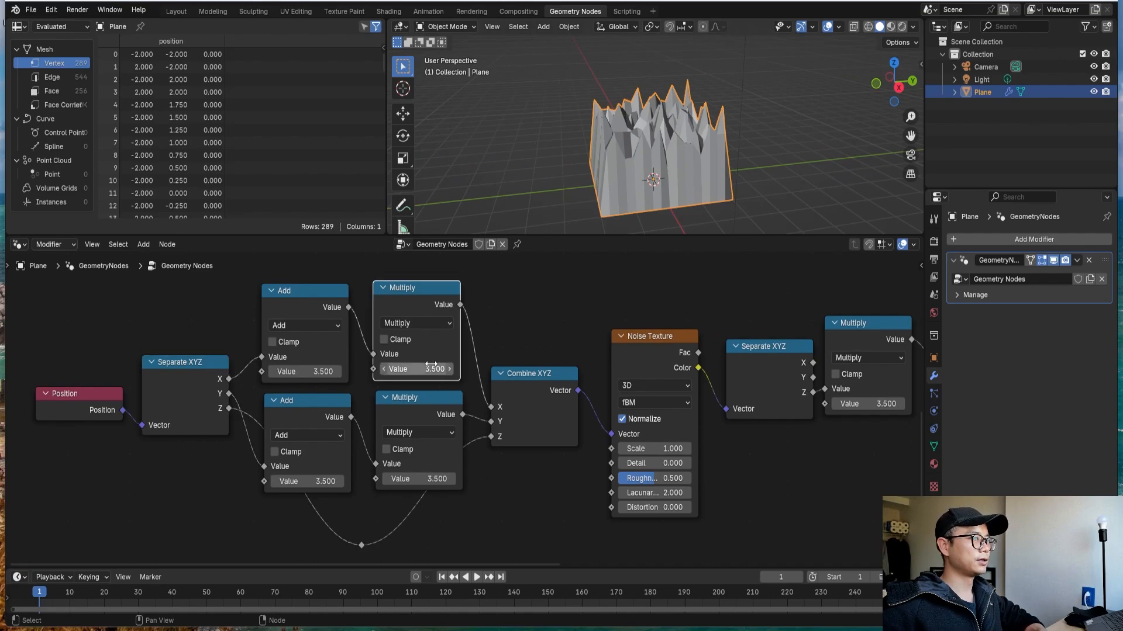
pyautogui.write('1')
pyautogui.press('Return')
pyautogui.doubleClick(418, 479)
pyautogui.write('1')
pyautogui.press('Return')
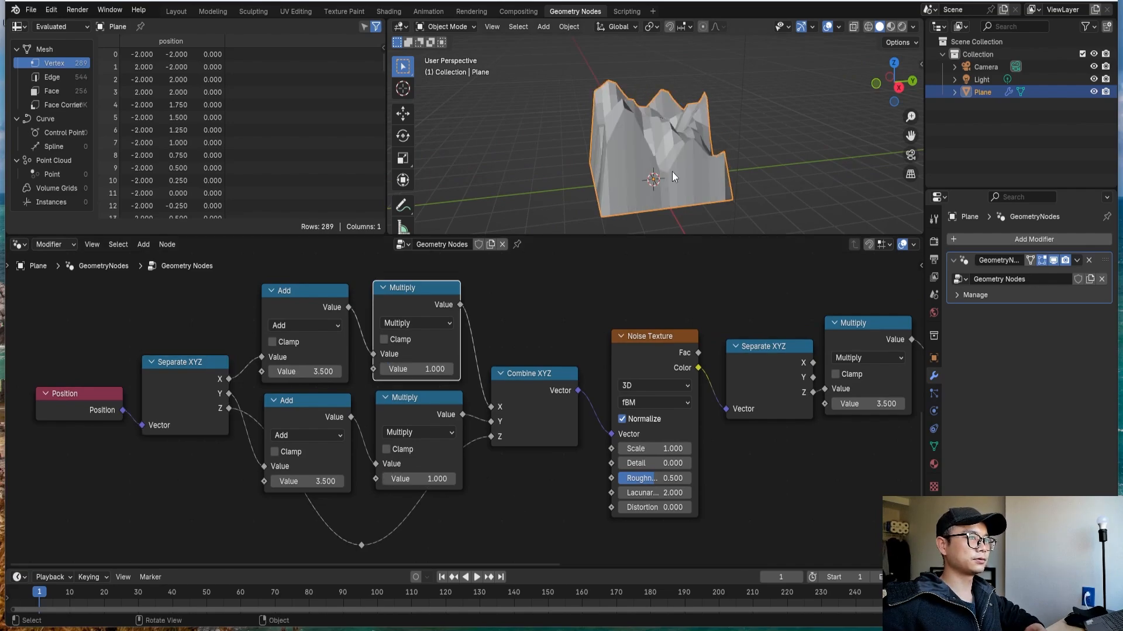
# Set the second value of the X branch's Add node to 0.
pyautogui.moveTo(672, 171); pyautogui.dragTo(651, 159, button='middle')
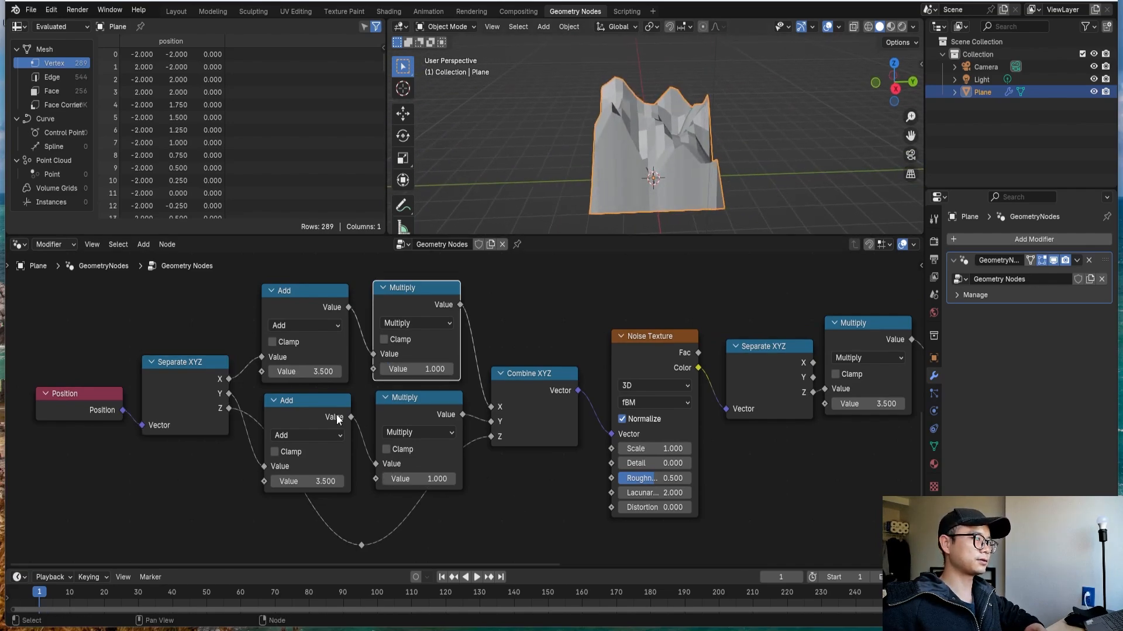
pyautogui.moveTo(335, 414); pyautogui.dragTo(366, 404, button='middle')
pyautogui.click(353, 363)
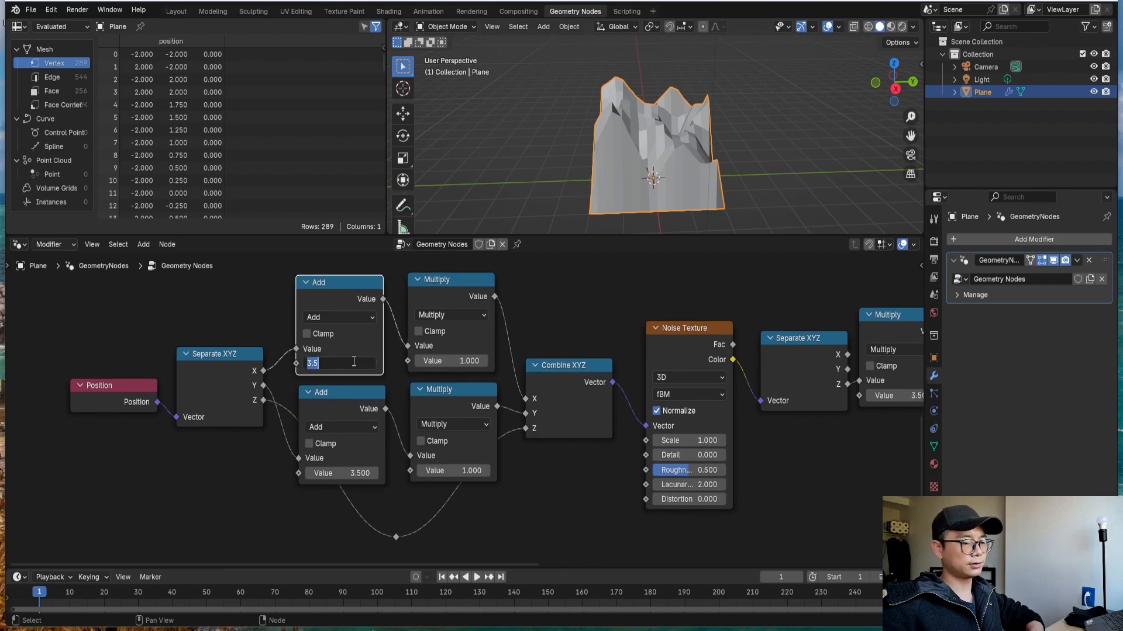
pyautogui.write('0')
pyautogui.press('Return')
# Try varying the second value of the Y branch's Add node to shift the noise, and undo the change.
pyautogui.moveTo(328, 436); pyautogui.dragTo(360, 476, button='middle')
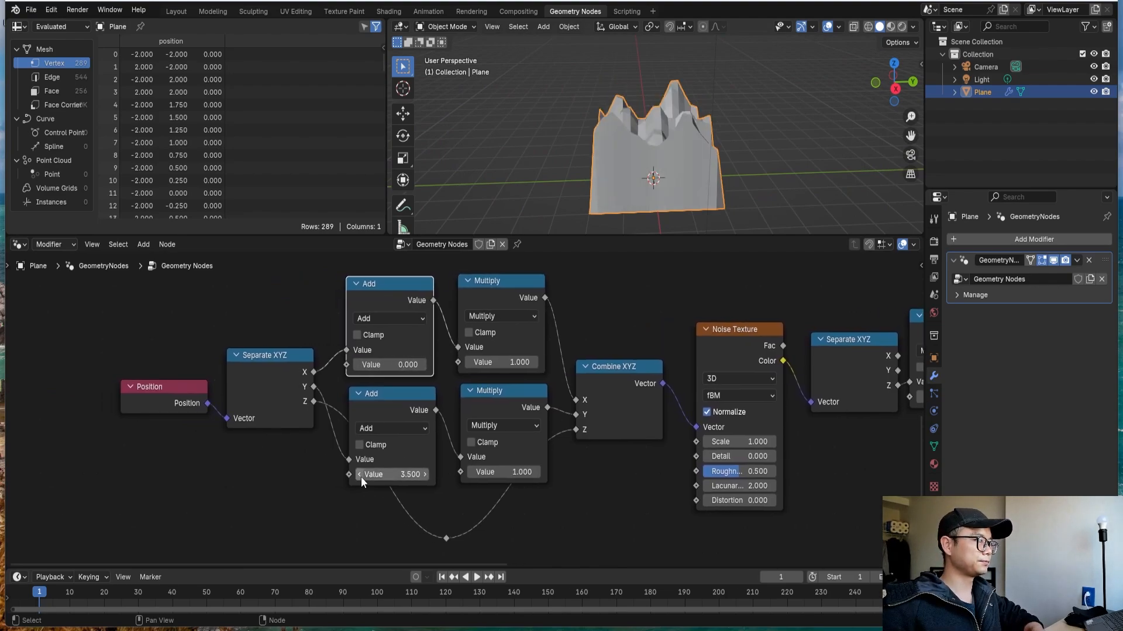
pyautogui.scroll(-2, 412, 441)
pyautogui.moveTo(644, 128); pyautogui.dragTo(692, 179, button='middle')
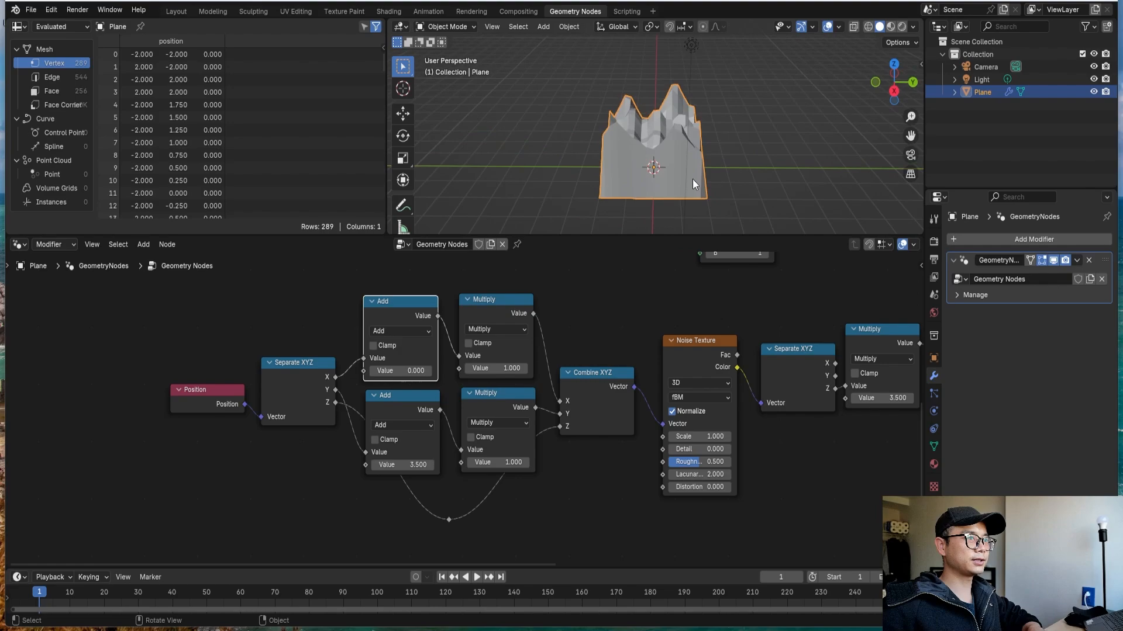
pyautogui.scroll(2, 692, 179)
pyautogui.moveTo(401, 469); pyautogui.dragTo(445, 469)
pyautogui.hotkey('ctrl', 'z')
# Add a Scene Time node and connect its Seconds output to the second value of the Y branch's Add node.
pyautogui.hotkey('shift', 'a')
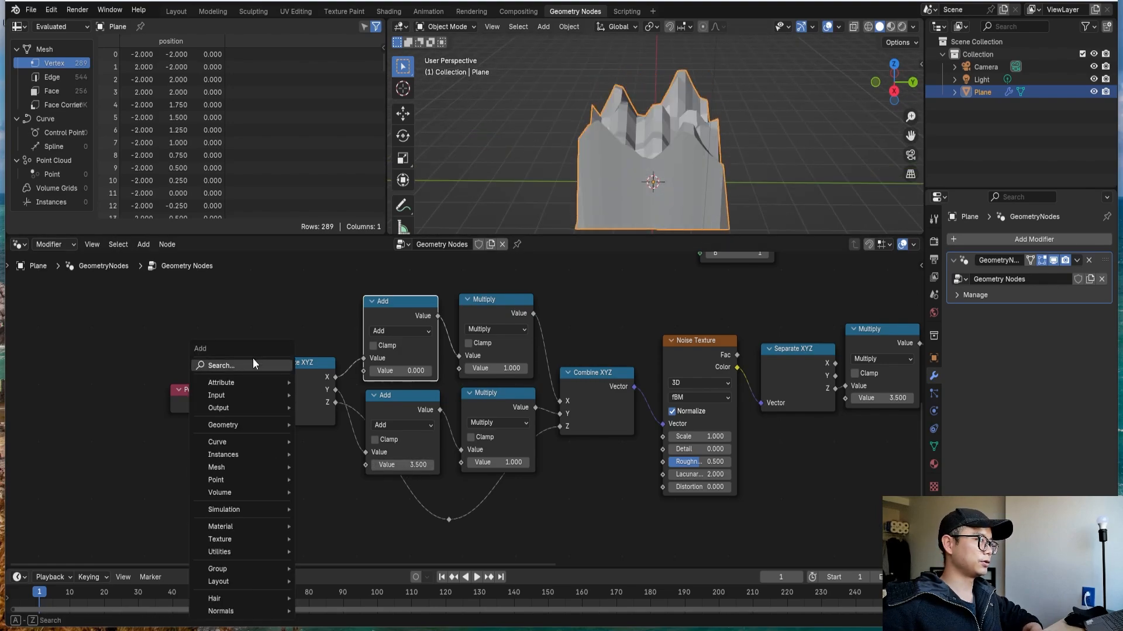
pyautogui.write('sce')
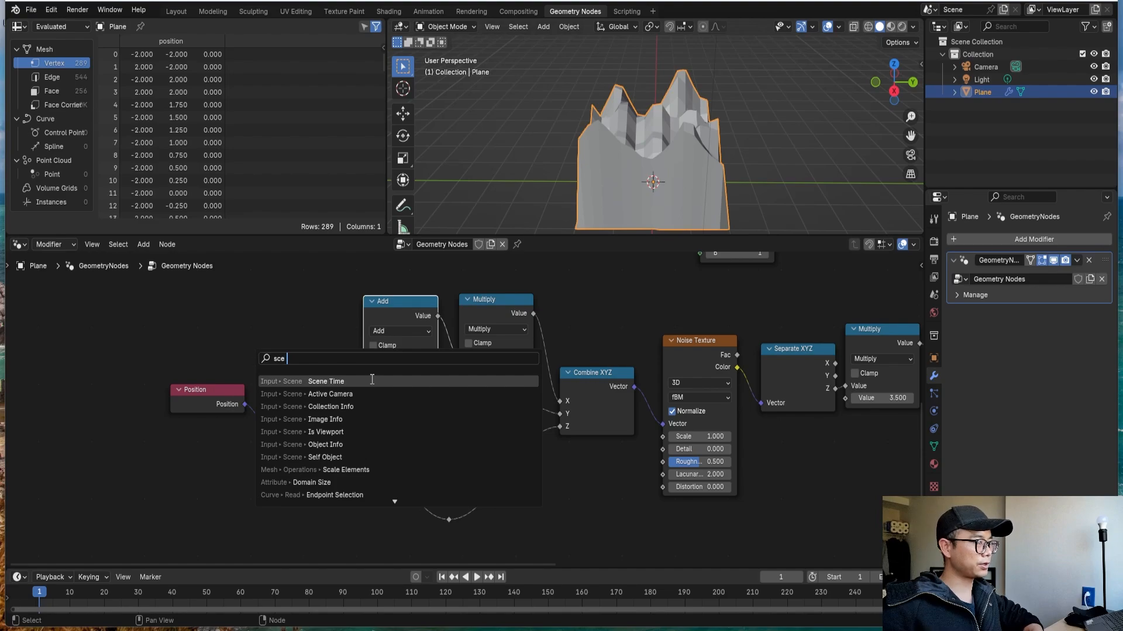
pyautogui.press('Return')
pyautogui.click(203, 498)
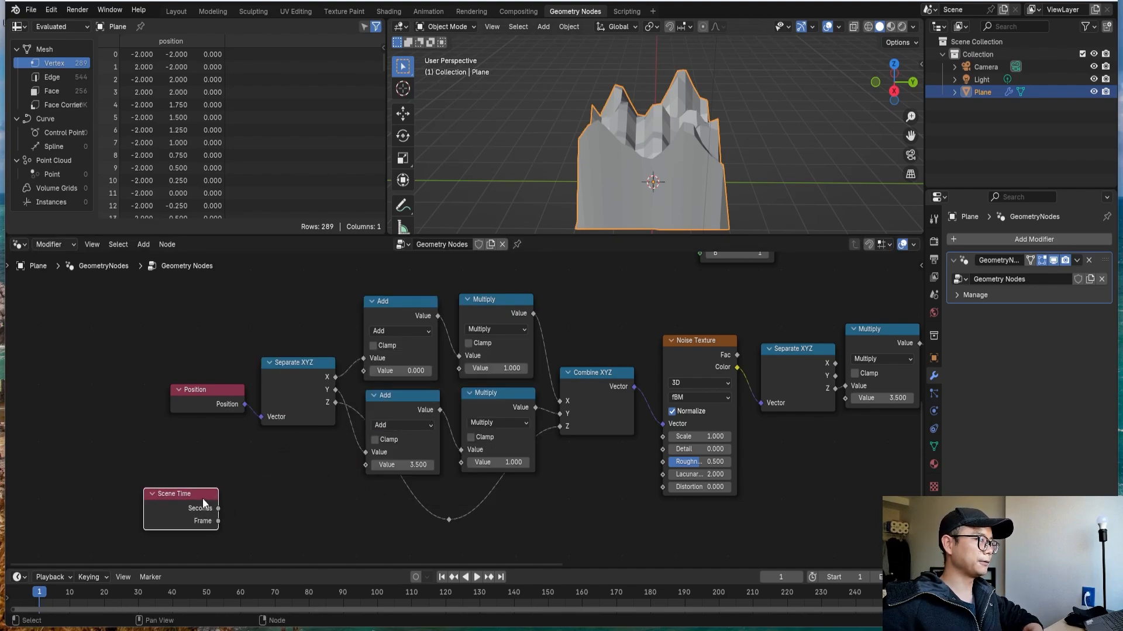
pyautogui.moveTo(218, 508); pyautogui.dragTo(377, 459)
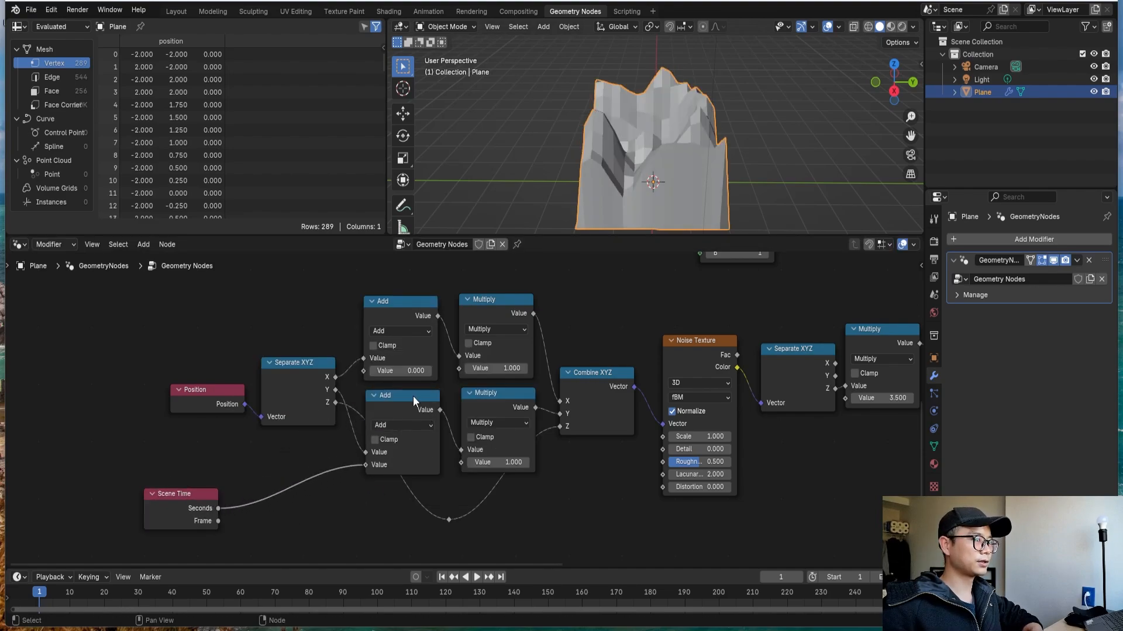
# Insert a copied math node between Scene Time and the Y Add node, set it to Multiply, and lower its second value below 1.
pyautogui.moveTo(413, 396); pyautogui.dragTo(255, 489)
pyautogui.click(295, 494)
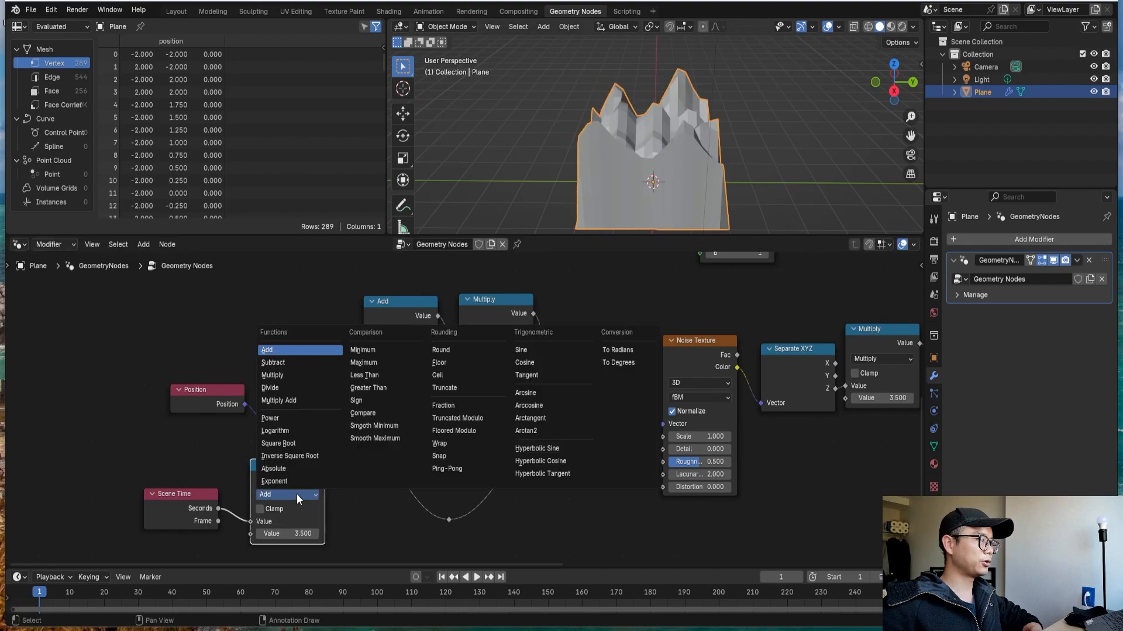
pyautogui.click(289, 375)
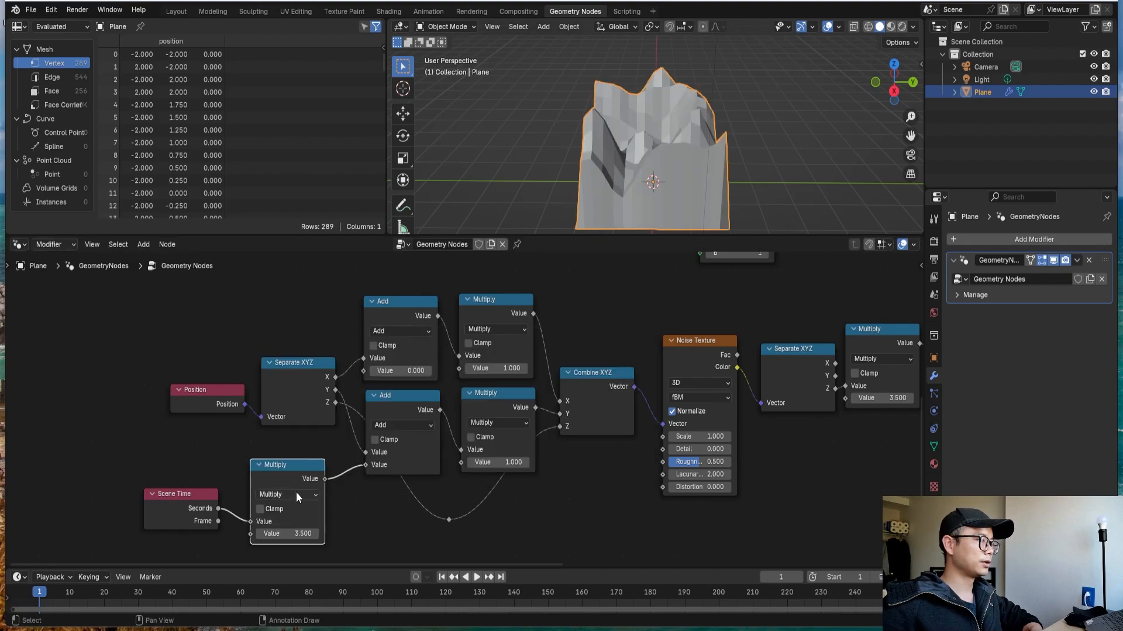
pyautogui.scroll(1, 298, 497)
pyautogui.click(149, 491)
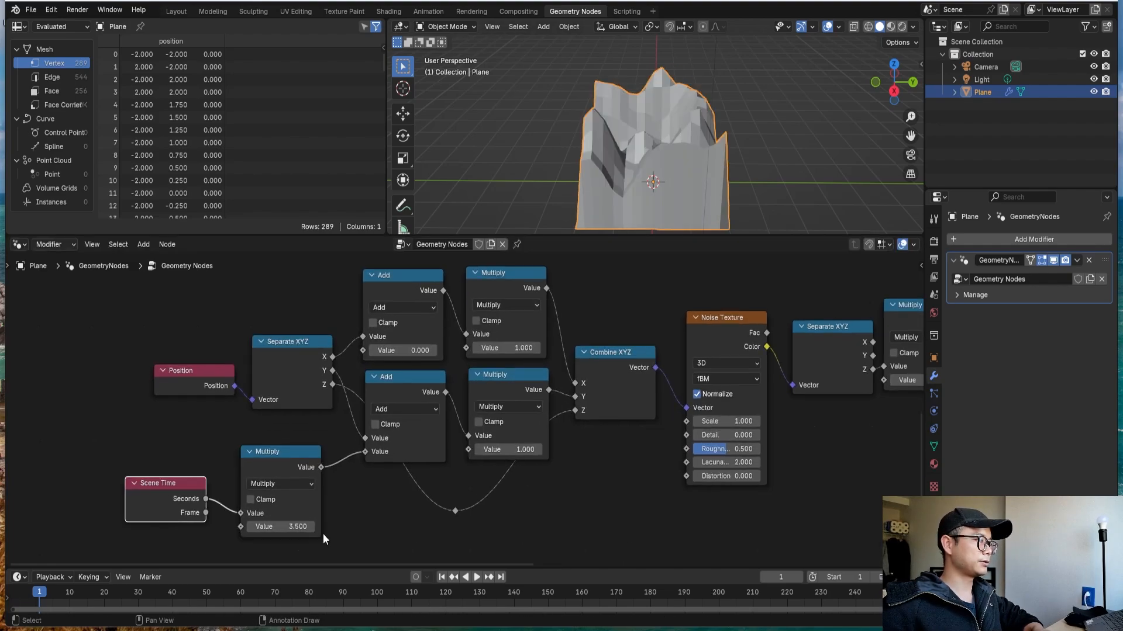
pyautogui.doubleClick(297, 527)
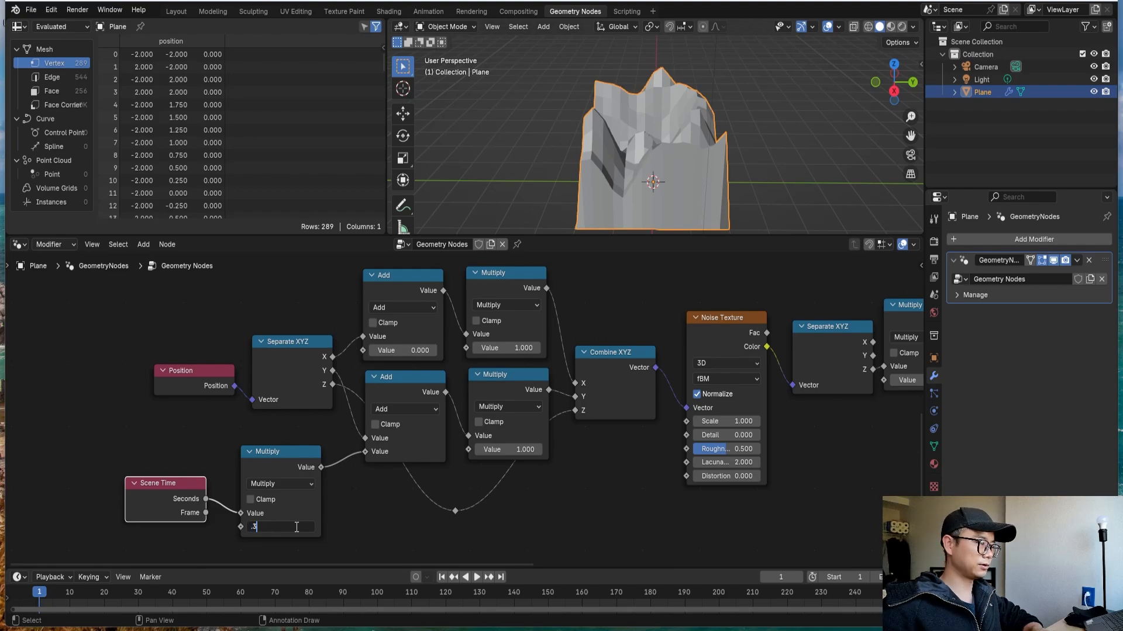
pyautogui.press('Return')
# Save the project as 障碍物ENtest.blend in the current folder, based on the name of the existing 障碍物test.blend.
pyautogui.hotkey('ctrl', 's')
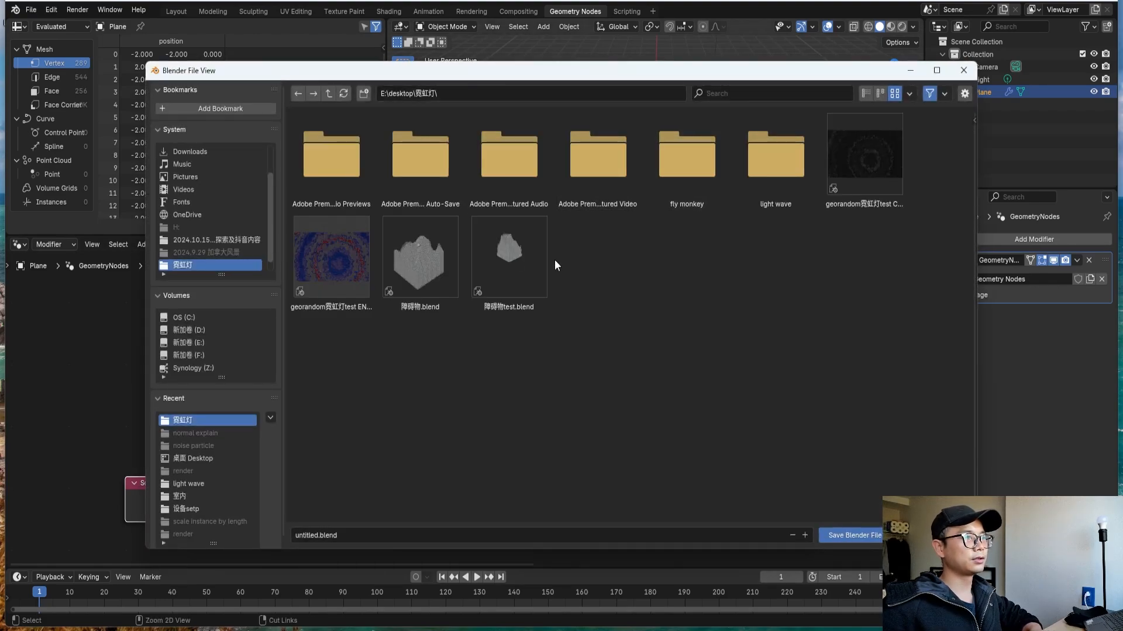
pyautogui.click(524, 293)
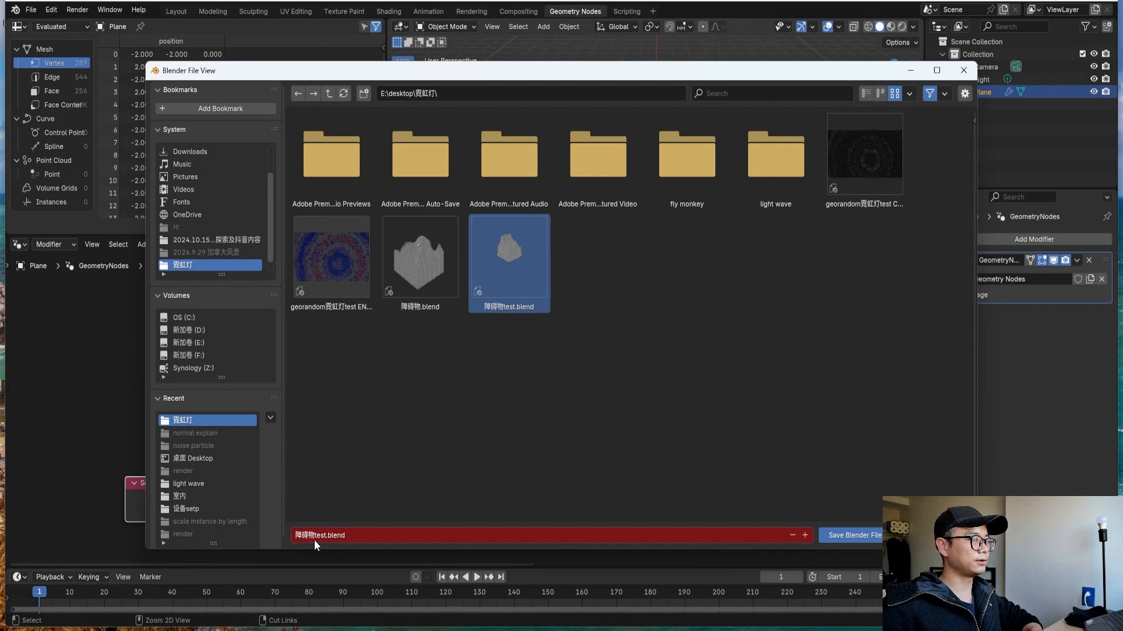
pyautogui.write('EN')
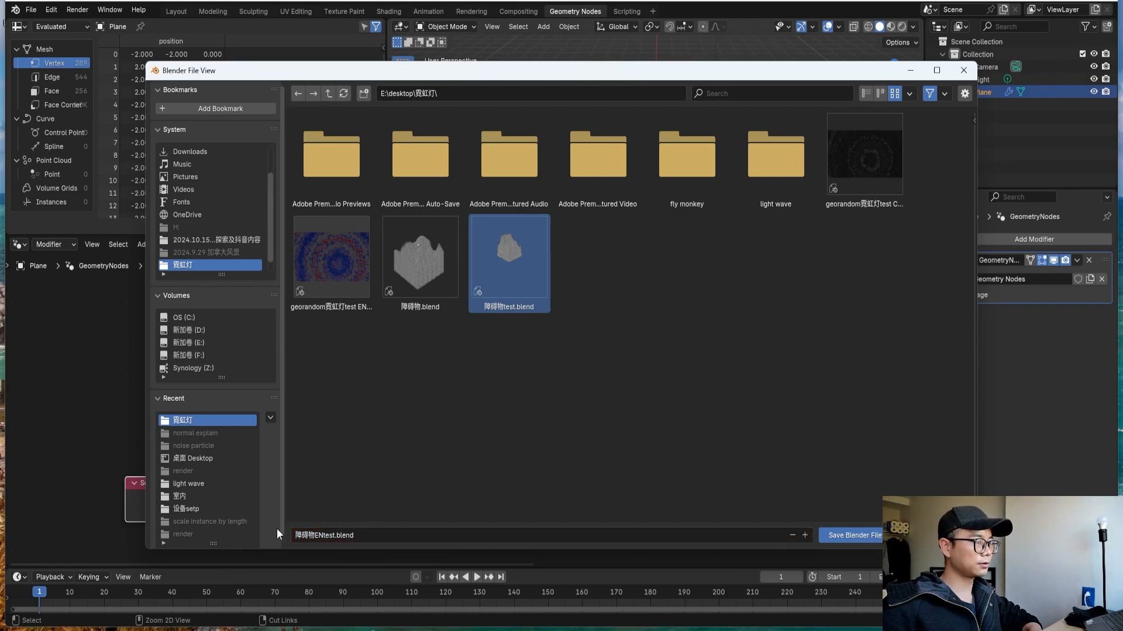
pyautogui.press('Return')
# Play the animation, examine the moving displaced plane from another angle, and stop playback.
pyautogui.scroll(-1, 328, 443)
pyautogui.press('space')
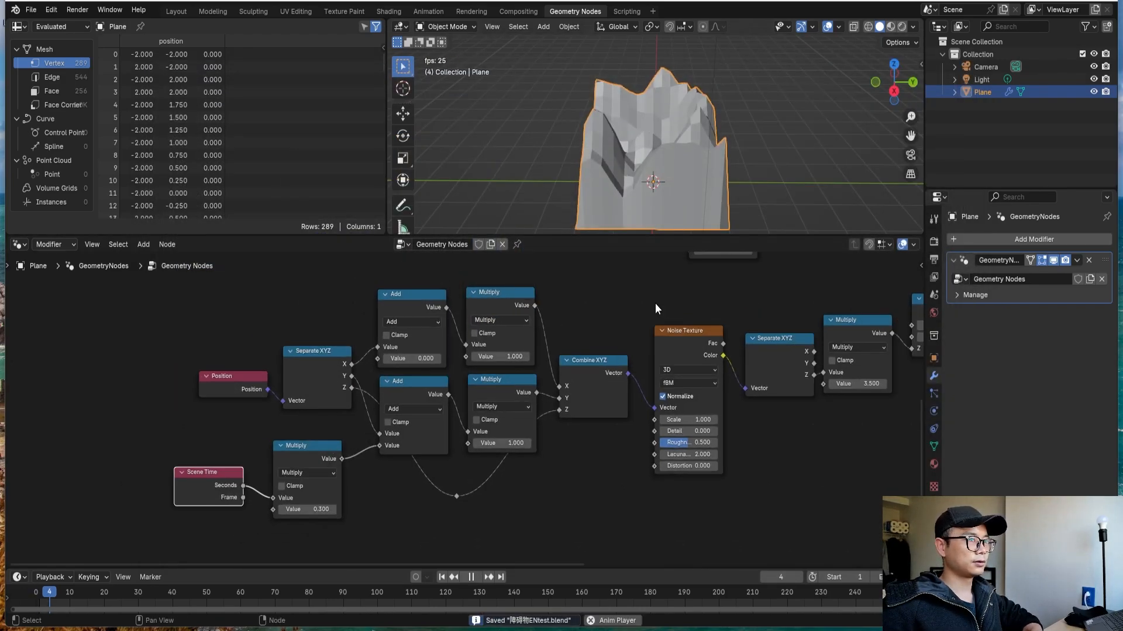
pyautogui.moveTo(718, 163); pyautogui.dragTo(780, 150, button='middle')
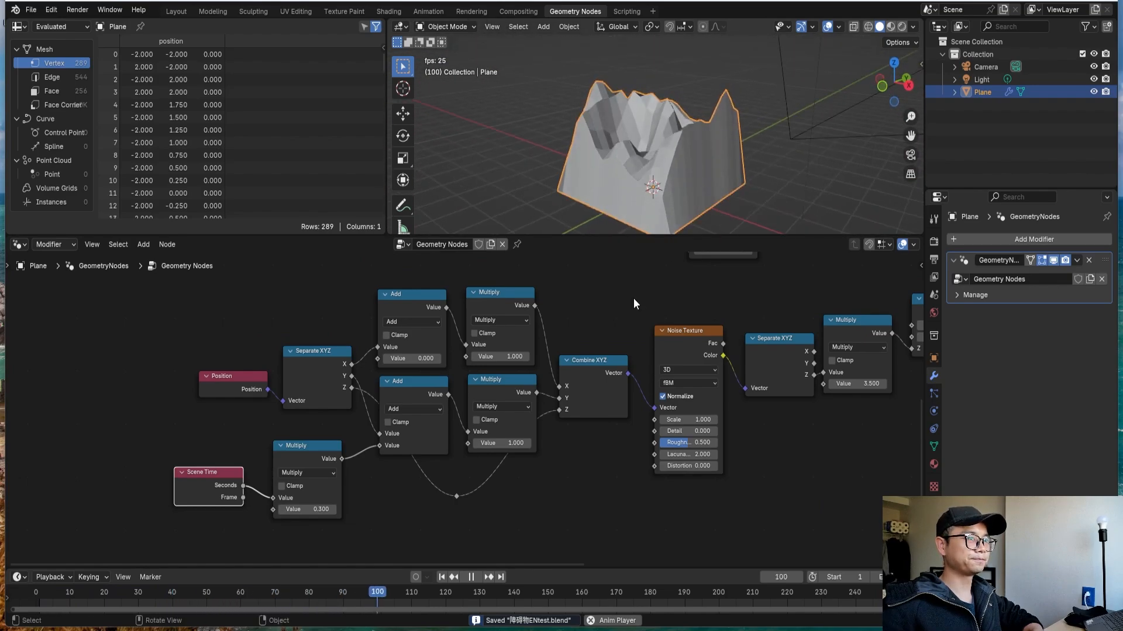
pyautogui.press('space')
# Move the Group Output farther from Set Position and shift the Group Input, Value, Transform Geometry and Subdivide Mesh nodes aside.
pyautogui.scroll(-10, 569, 359)
pyautogui.moveTo(570, 359); pyautogui.dragTo(462, 412, button='middle')
pyautogui.moveTo(752, 300); pyautogui.dragTo(885, 328)
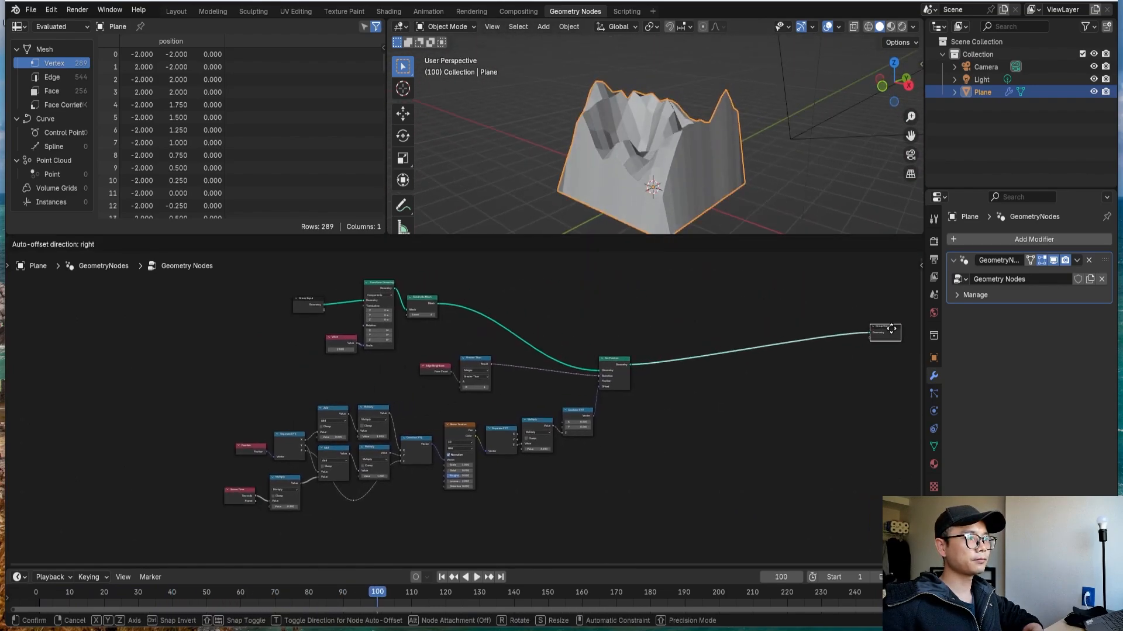
pyautogui.moveTo(315, 299); pyautogui.dragTo(444, 352)
pyautogui.press('g')
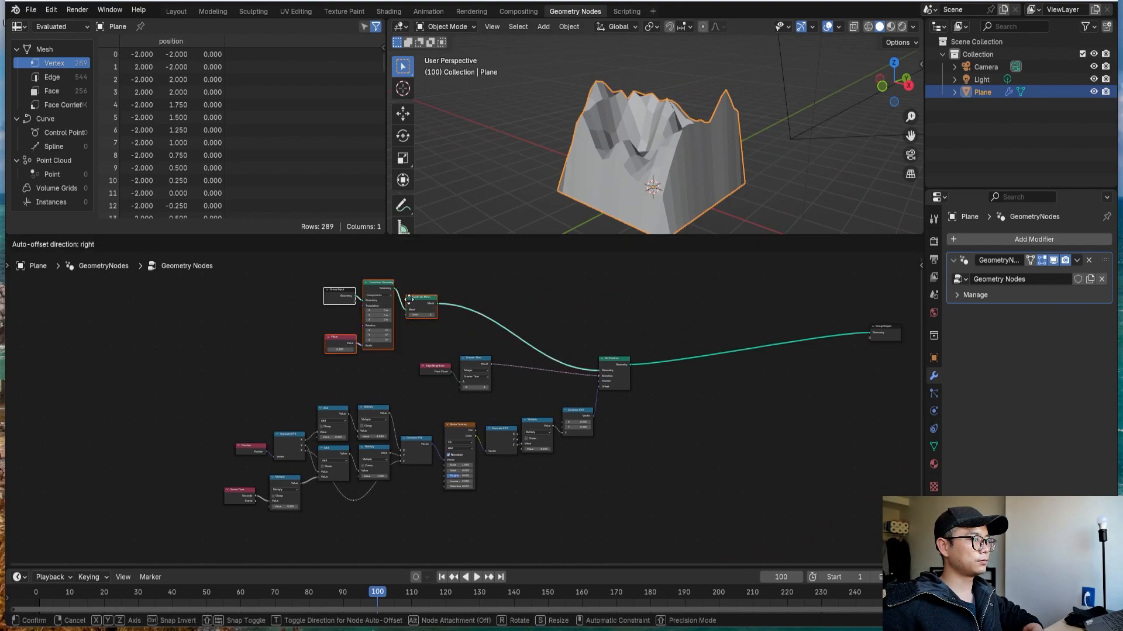
pyautogui.click(380, 310)
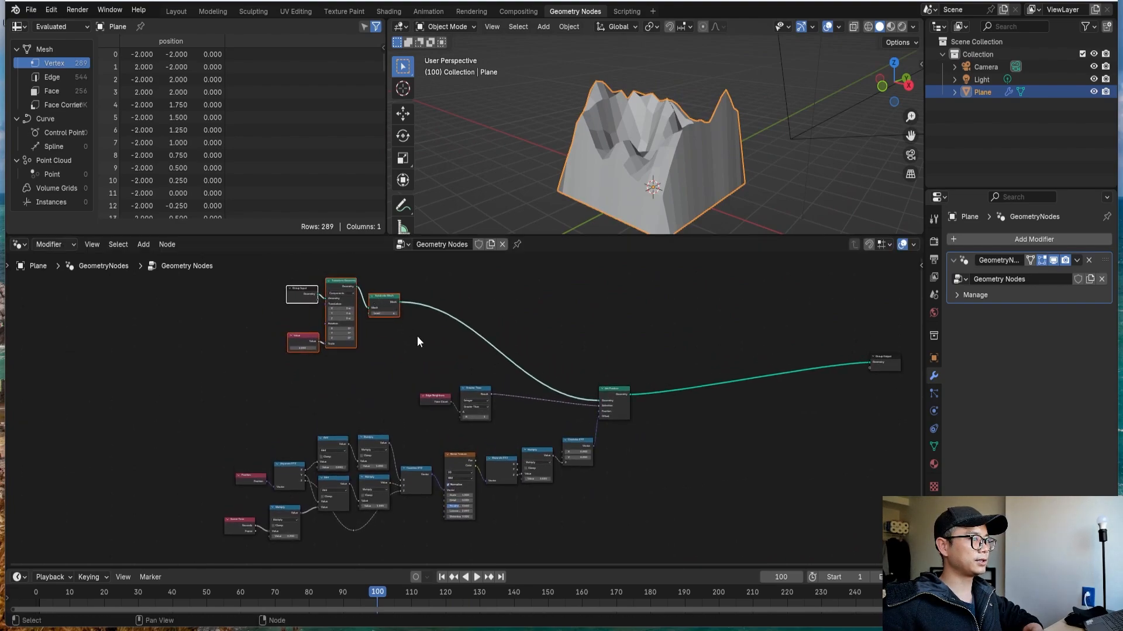
# Join the noise displacement nodes, from Position and Scene Time through Set Position, in a frame labelled "make mountain".
pyautogui.moveTo(300, 400); pyautogui.dragTo(291, 330, button='middle')
pyautogui.moveTo(196, 321); pyautogui.dragTo(663, 502)
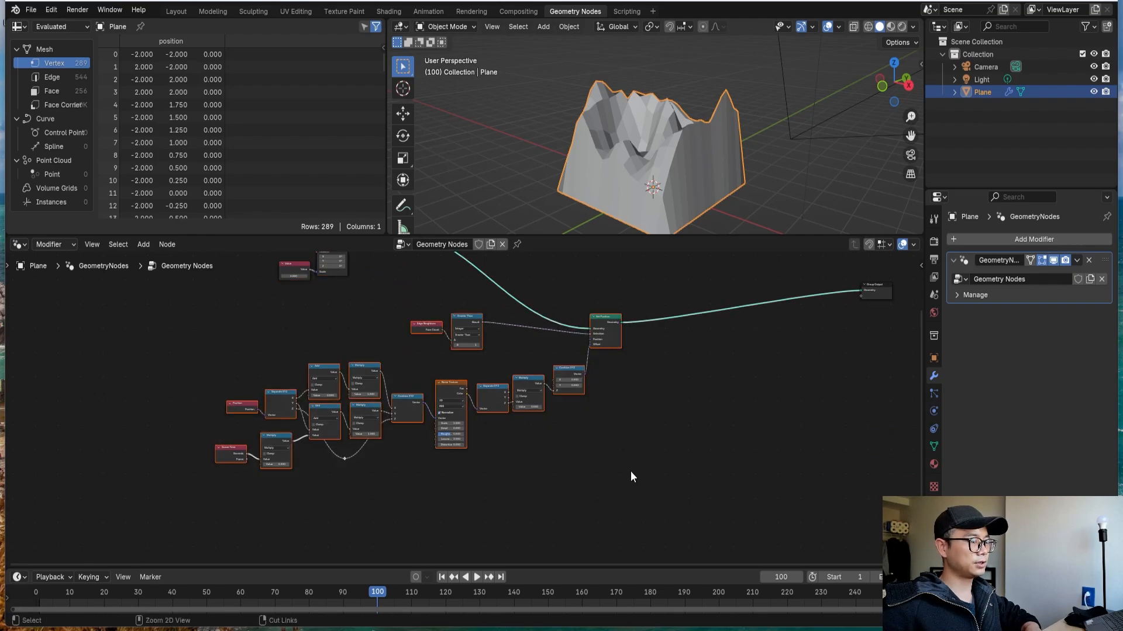
pyautogui.hotkey('ctrl', 'j')
pyautogui.scroll(1, 630, 477)
pyautogui.rightClick(363, 346)
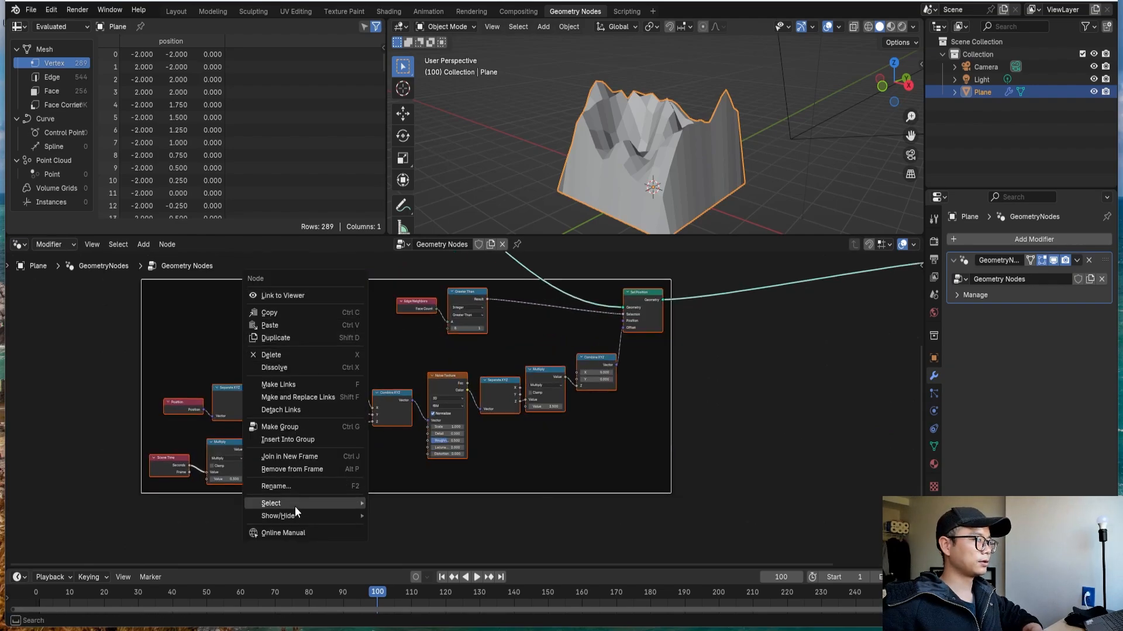
pyautogui.click(300, 487)
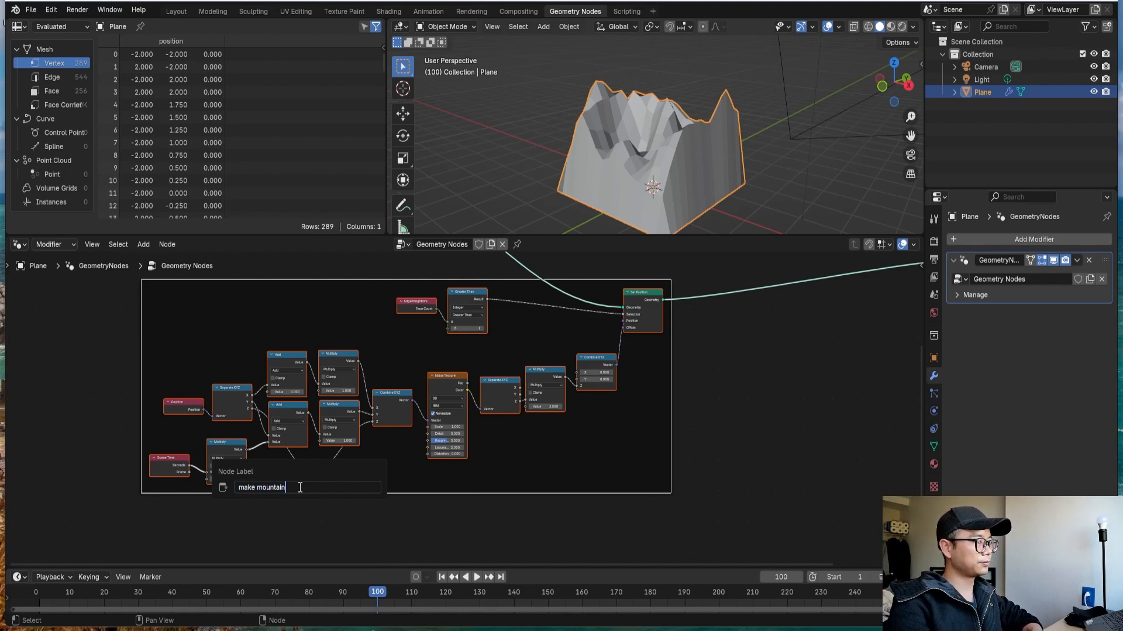
pyautogui.press('Return')
# Move the Group Output farther away and insert a Mesh to Volume node between Set Position and Group Output.
pyautogui.scroll(-3, 322, 441)
pyautogui.moveTo(475, 396); pyautogui.dragTo(149, 479, button='middle')
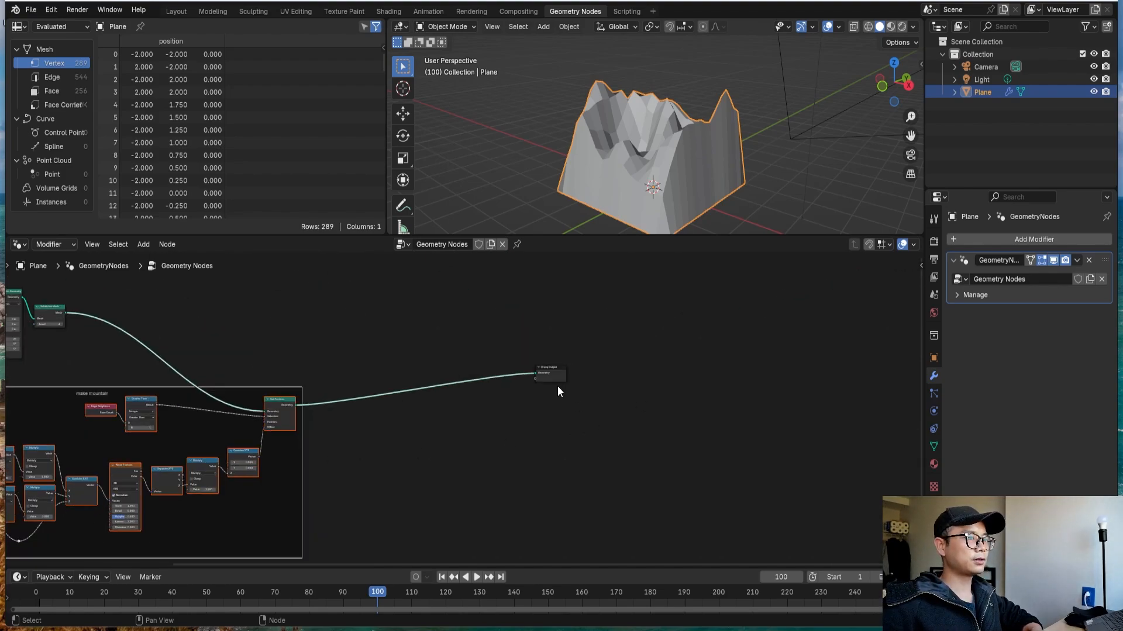
pyautogui.moveTo(558, 378); pyautogui.dragTo(788, 396)
pyautogui.scroll(2, 435, 420)
pyautogui.moveTo(434, 417); pyautogui.dragTo(472, 396, button='middle')
pyautogui.hotkey('shift', 'a')
pyautogui.click(469, 357)
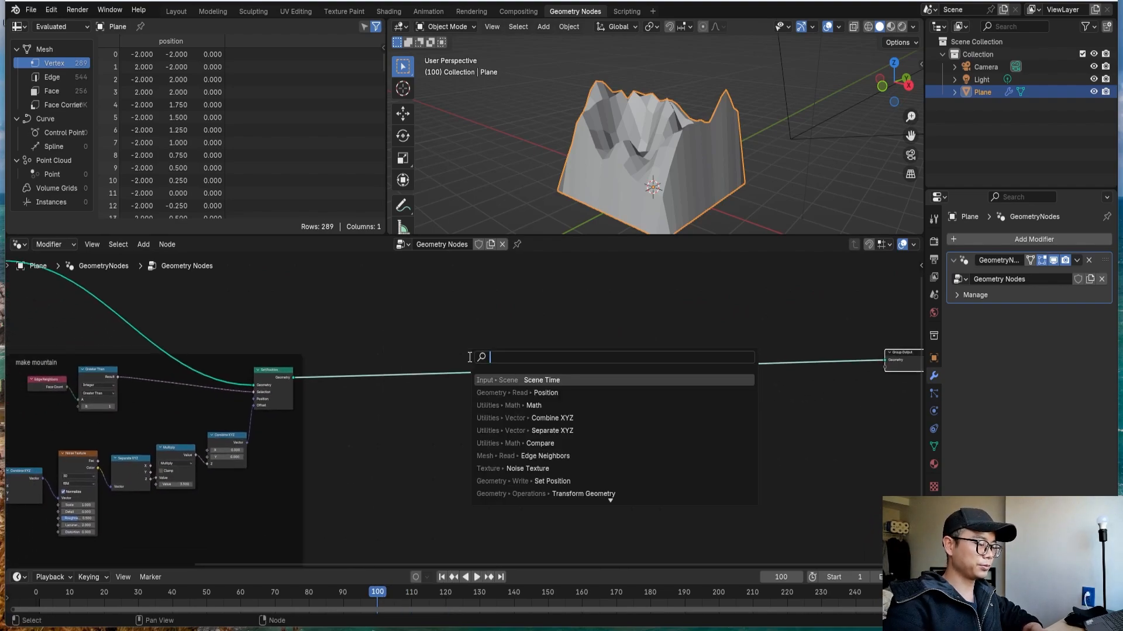
pyautogui.write('mesh to v')
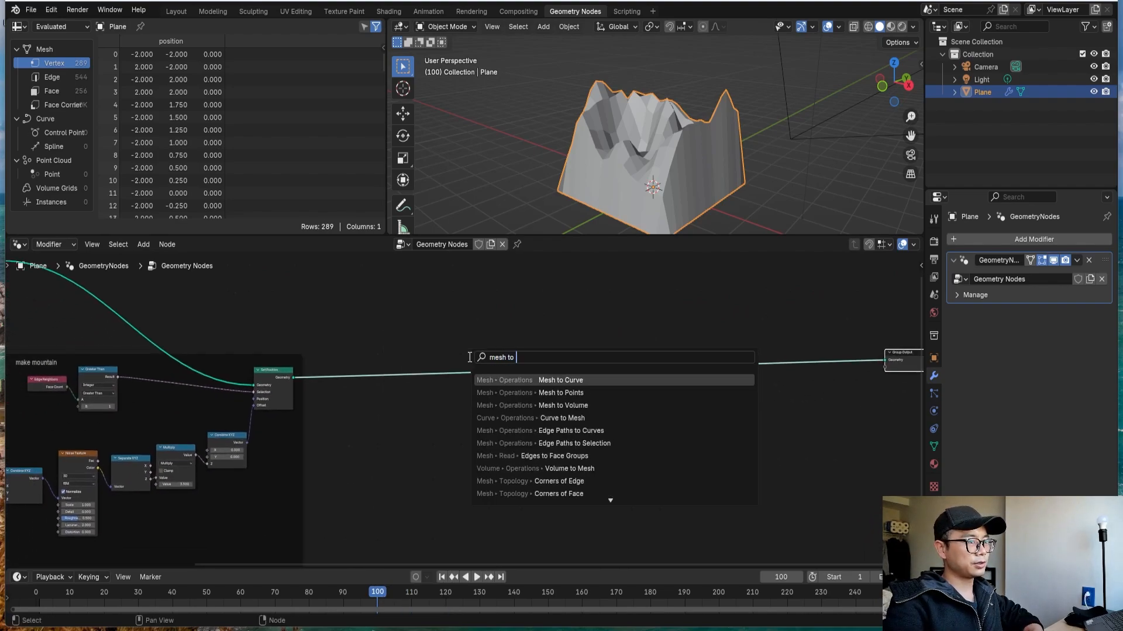
pyautogui.press('Return')
pyautogui.click(468, 357)
# Check the Mesh to Volume resolution options and play the animation to examine the volume in Amount mode.
pyautogui.scroll(2, 525, 371)
pyautogui.scroll(1, 525, 370)
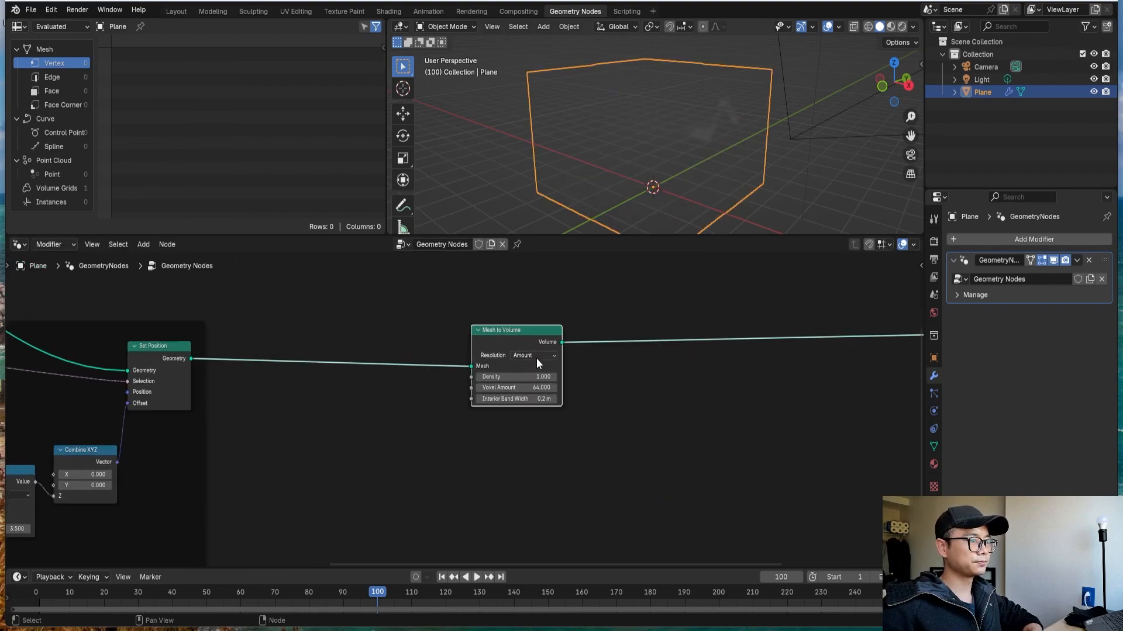
pyautogui.click(536, 358)
pyautogui.click(603, 301)
pyautogui.scroll(2, 674, 135)
pyautogui.press('space')
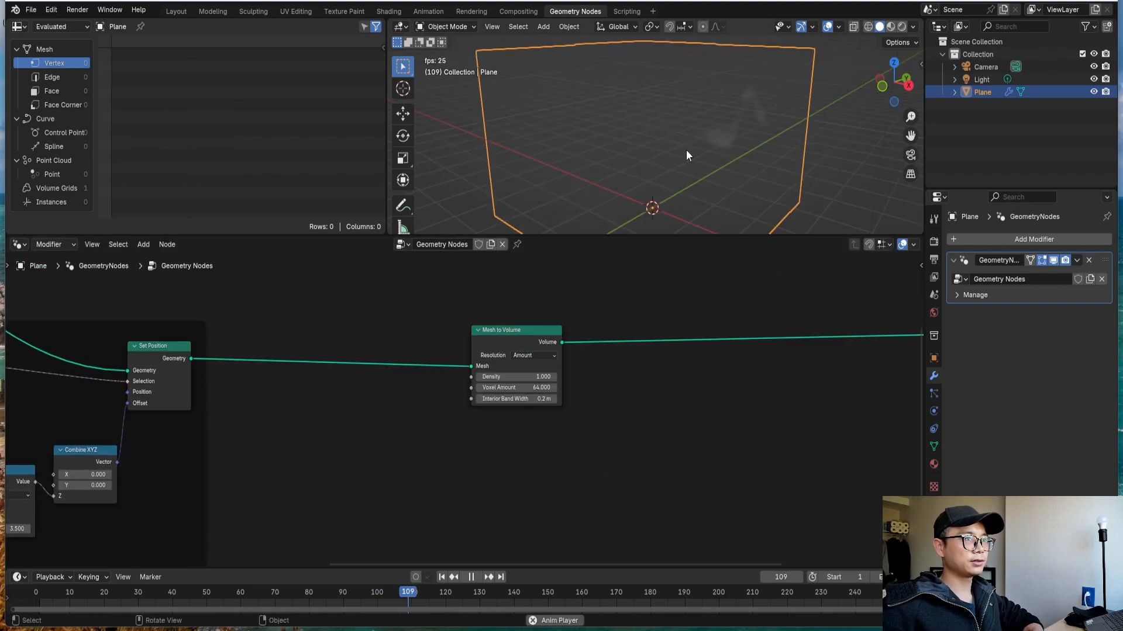
pyautogui.moveTo(709, 129); pyautogui.dragTo(693, 111, button='middle')
pyautogui.press('space')
pyautogui.scroll(2, 598, 385)
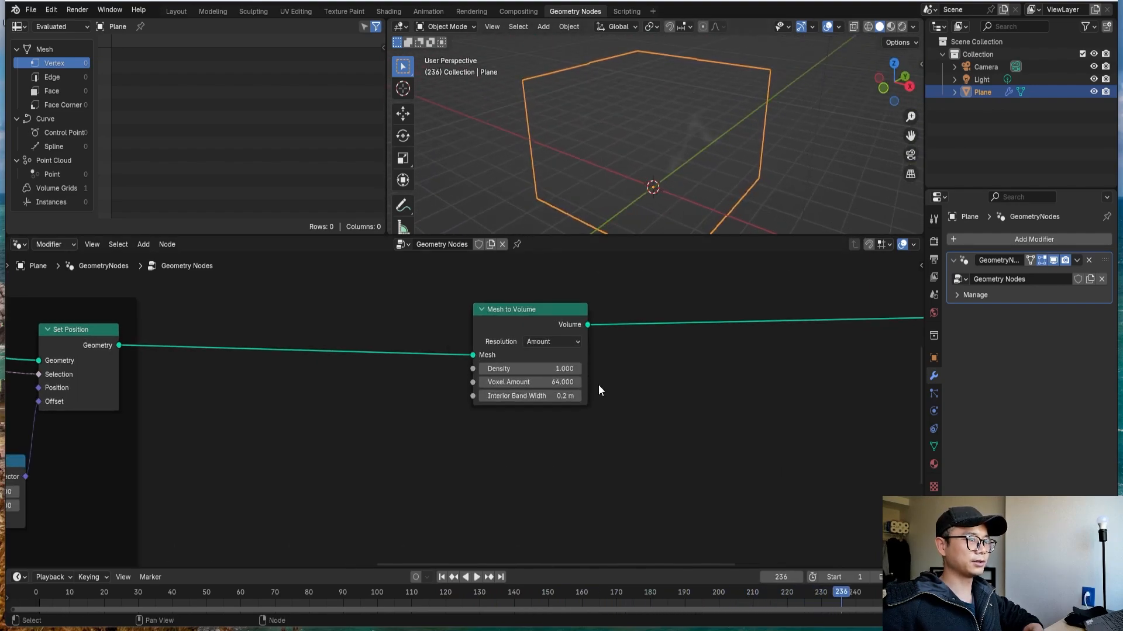
# Try the Size resolution on the Mesh to Volume node, play the animation, and switch back to Amount to compare.
pyautogui.click(537, 338)
pyautogui.click(528, 368)
pyautogui.moveTo(672, 150); pyautogui.dragTo(662, 205, button='middle')
pyautogui.press('space')
pyautogui.press('space')
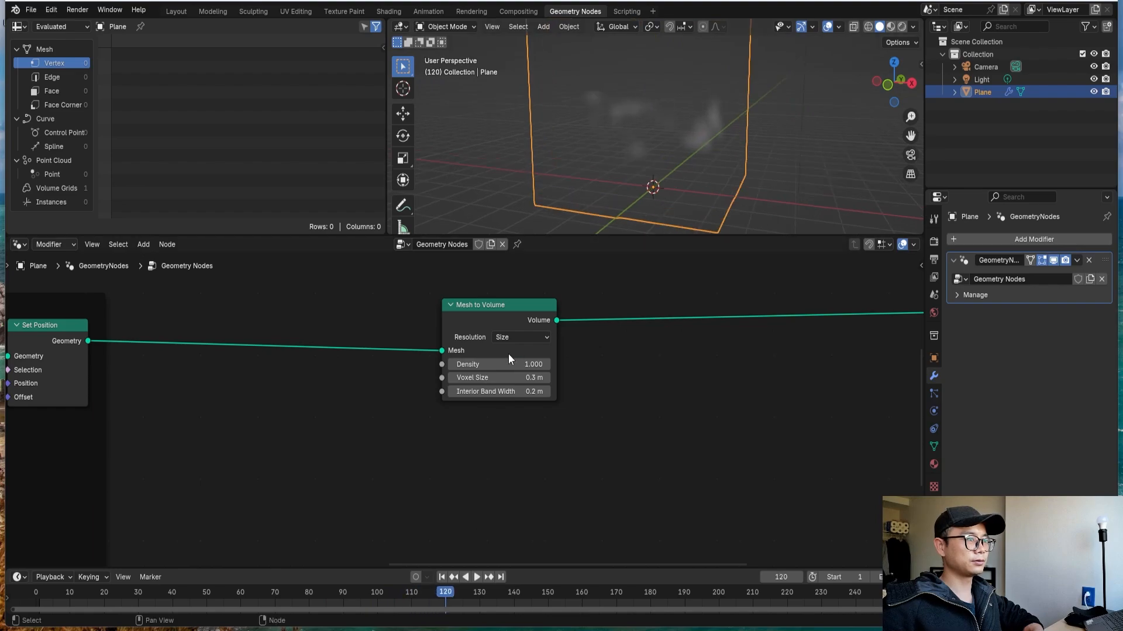
pyautogui.click(516, 351)
pyautogui.press('space')
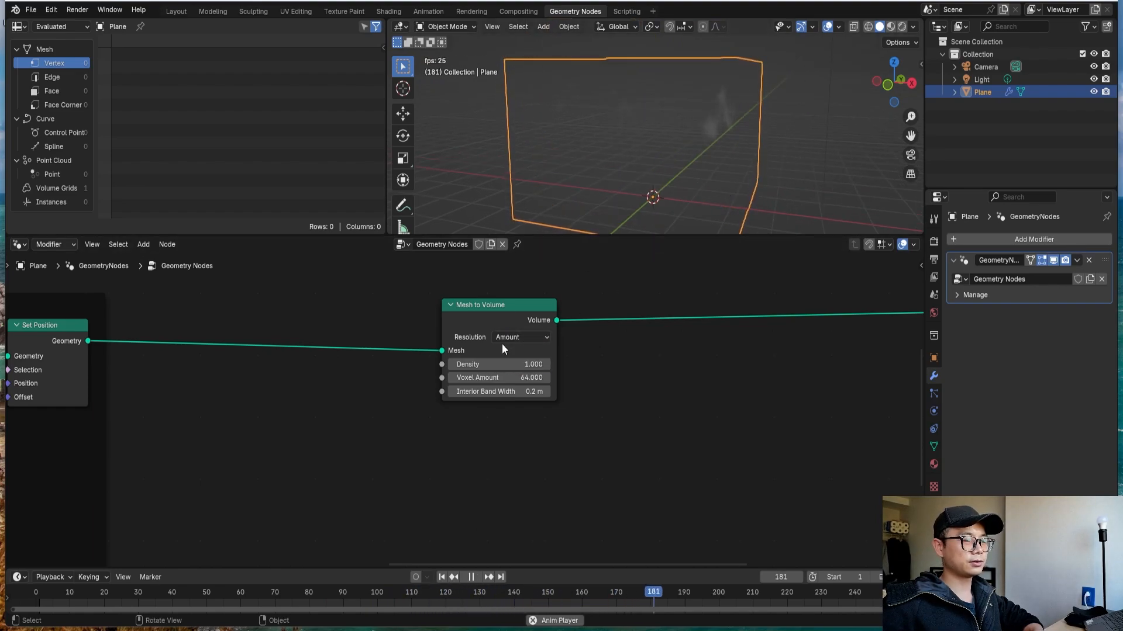
pyautogui.click(518, 316)
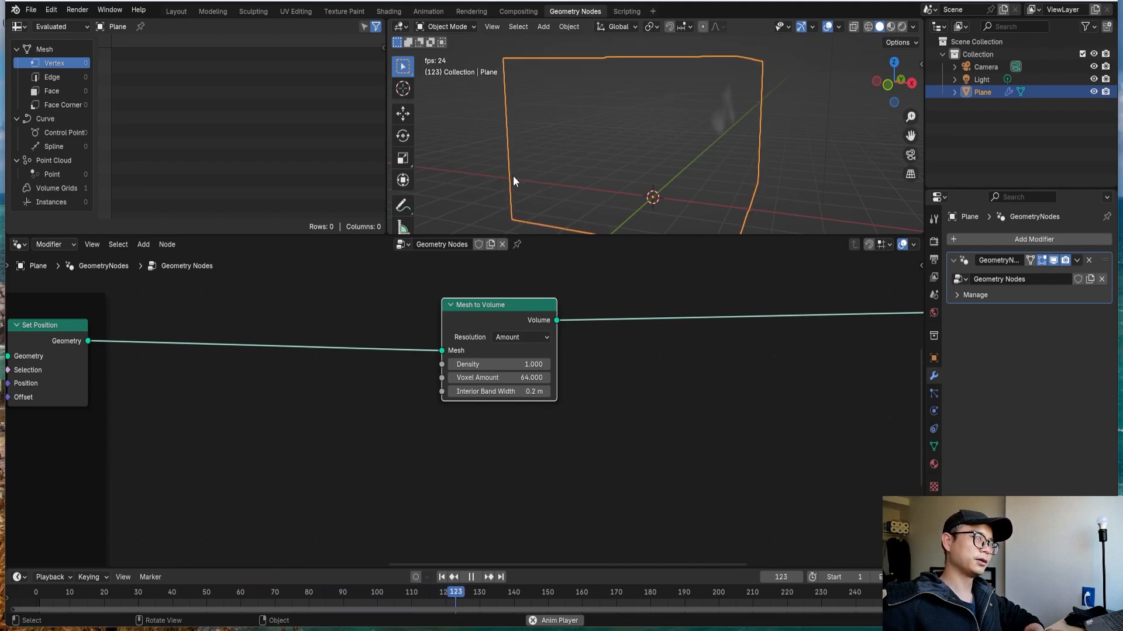
# Set the Mesh to Volume resolution to Size and its voxel size to 0.1 m.
pyautogui.click(520, 338)
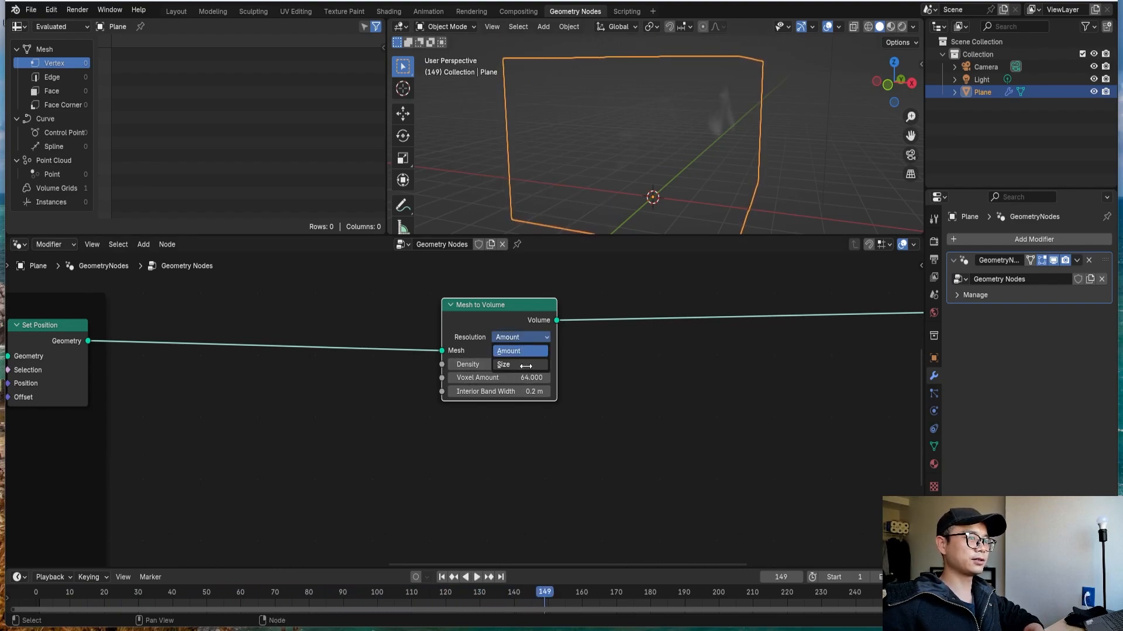
pyautogui.click(524, 366)
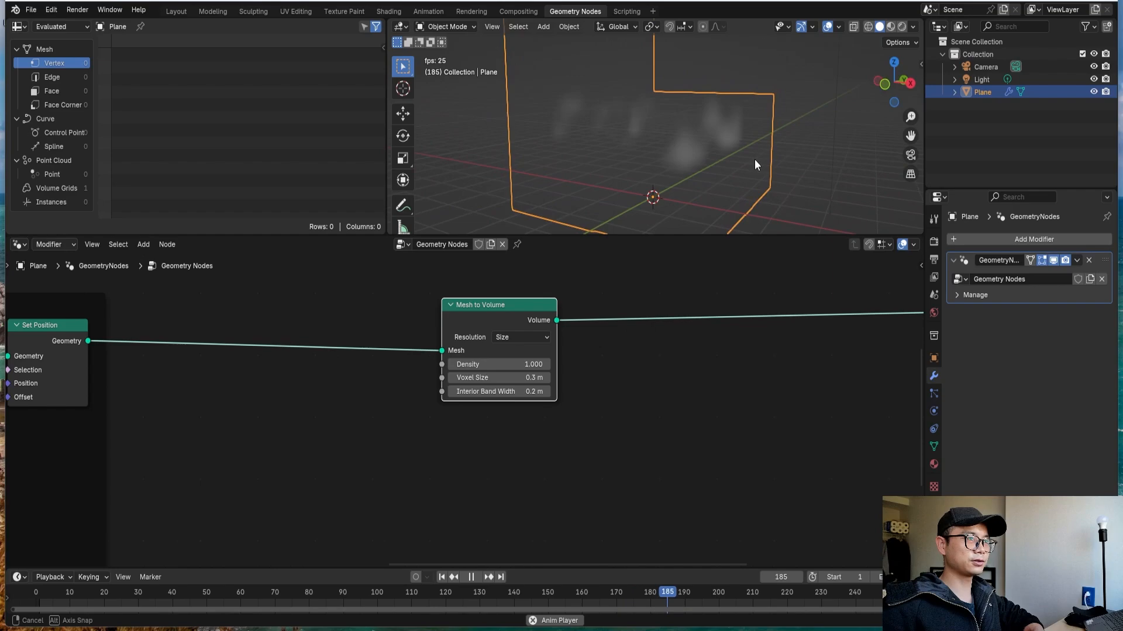
pyautogui.press('space')
pyautogui.scroll(1, 548, 348)
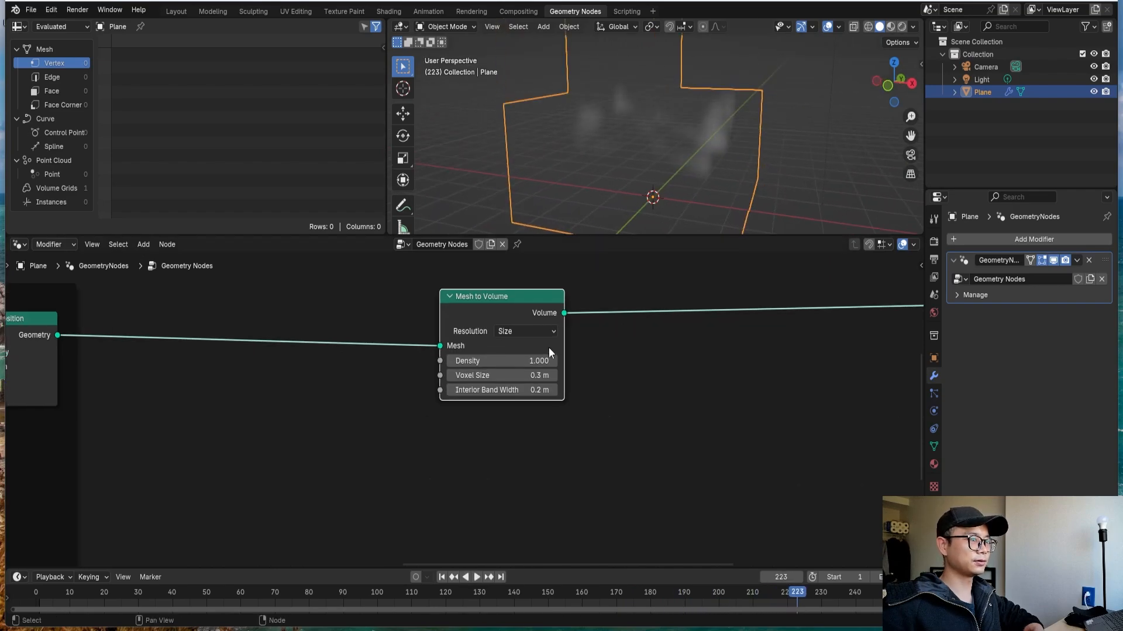
pyautogui.click(528, 375)
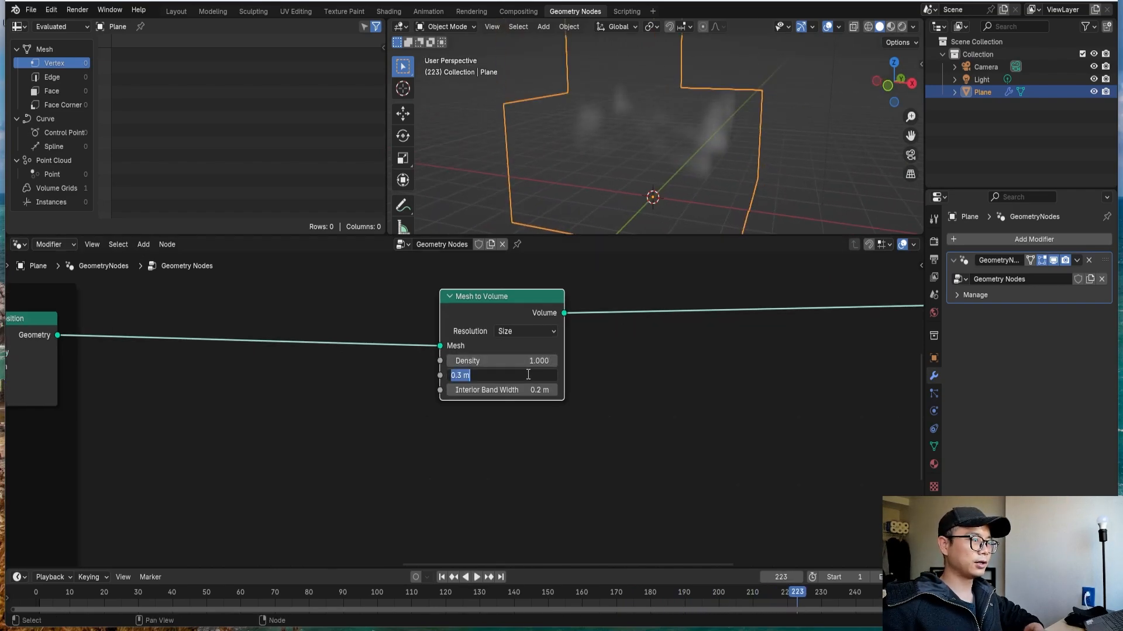
pyautogui.write('.1')
pyautogui.press('Return')
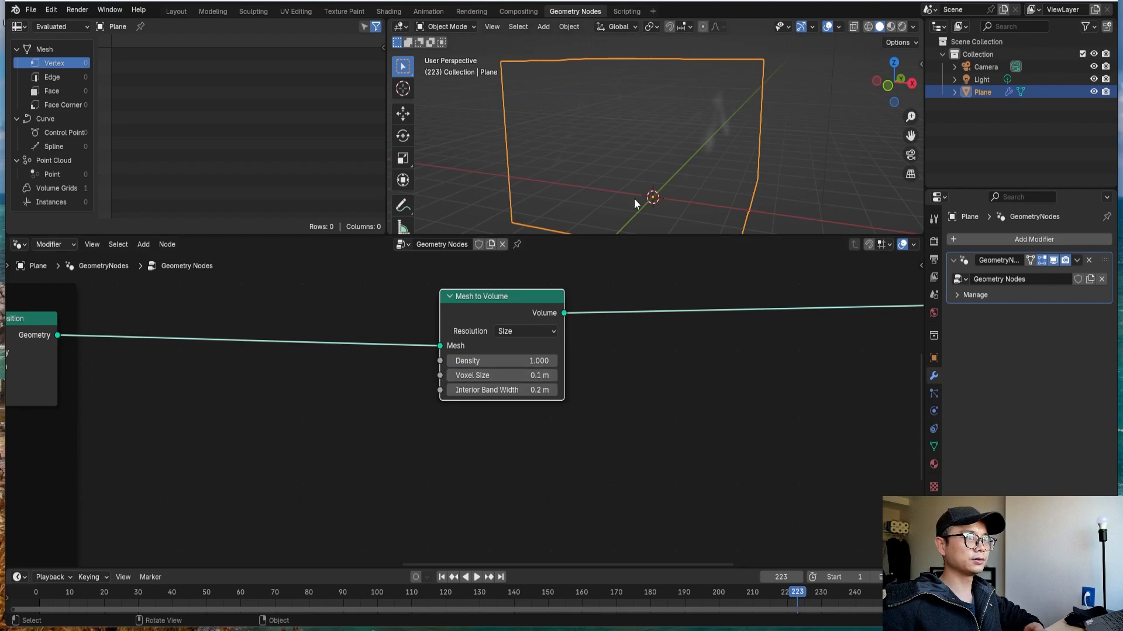
# Play the animation to examine the volume with the new voxel size and look over the Mesh to Volume settings.
pyautogui.press('space')
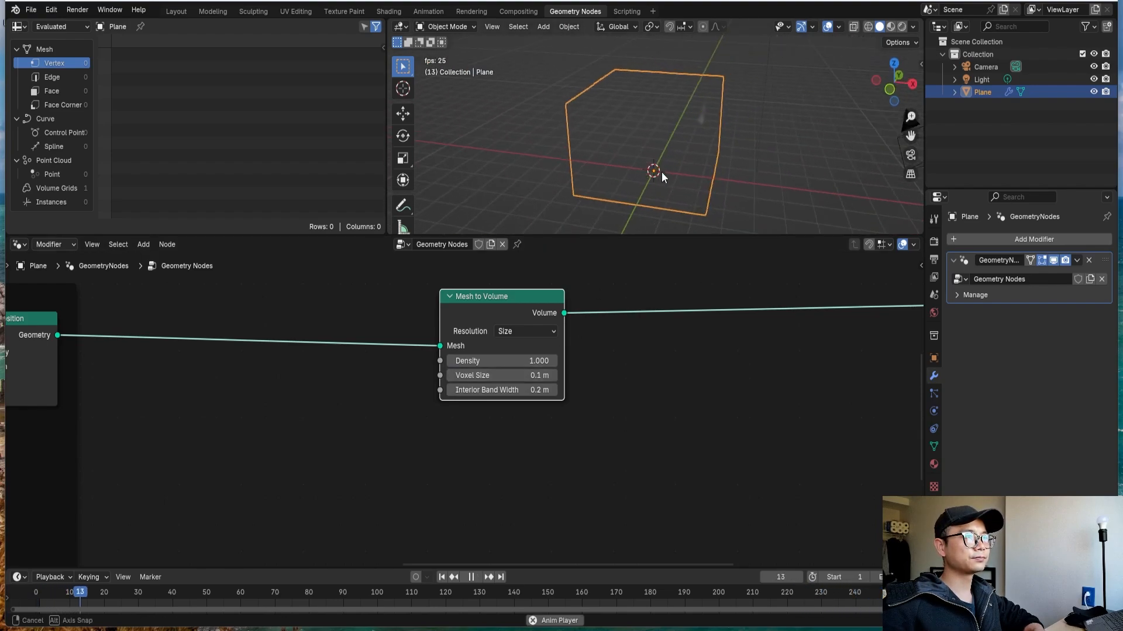
pyautogui.scroll(-2, 526, 345)
pyautogui.press('space')
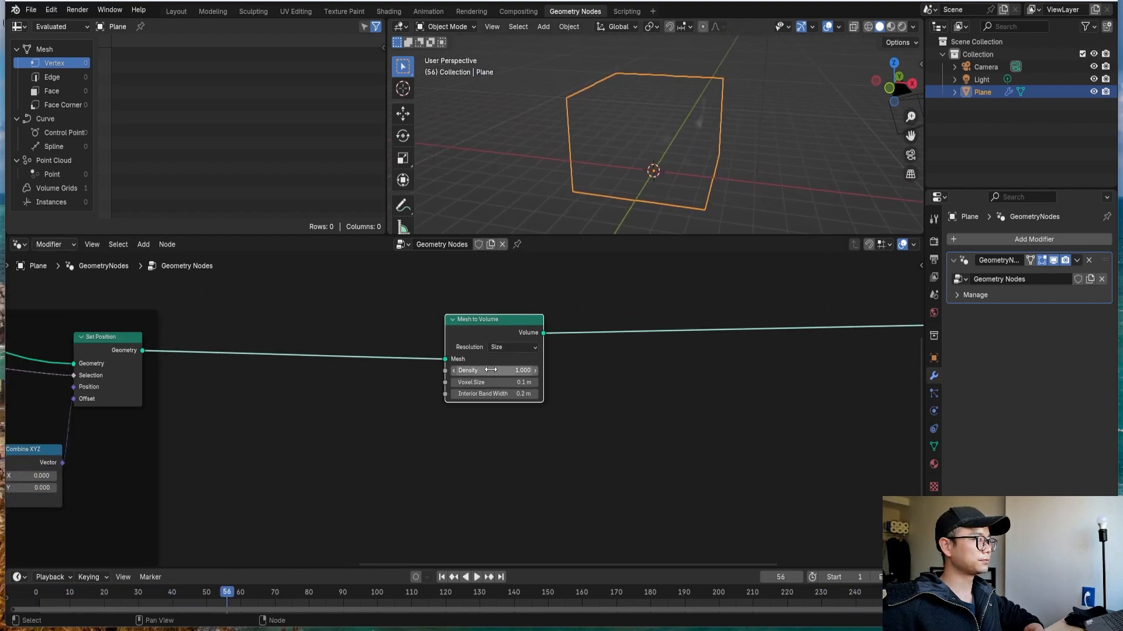
pyautogui.scroll(-1, 420, 395)
pyautogui.scroll(2, 420, 395)
pyautogui.scroll(4, 493, 410)
pyautogui.moveTo(446, 416); pyautogui.dragTo(319, 466, button='middle')
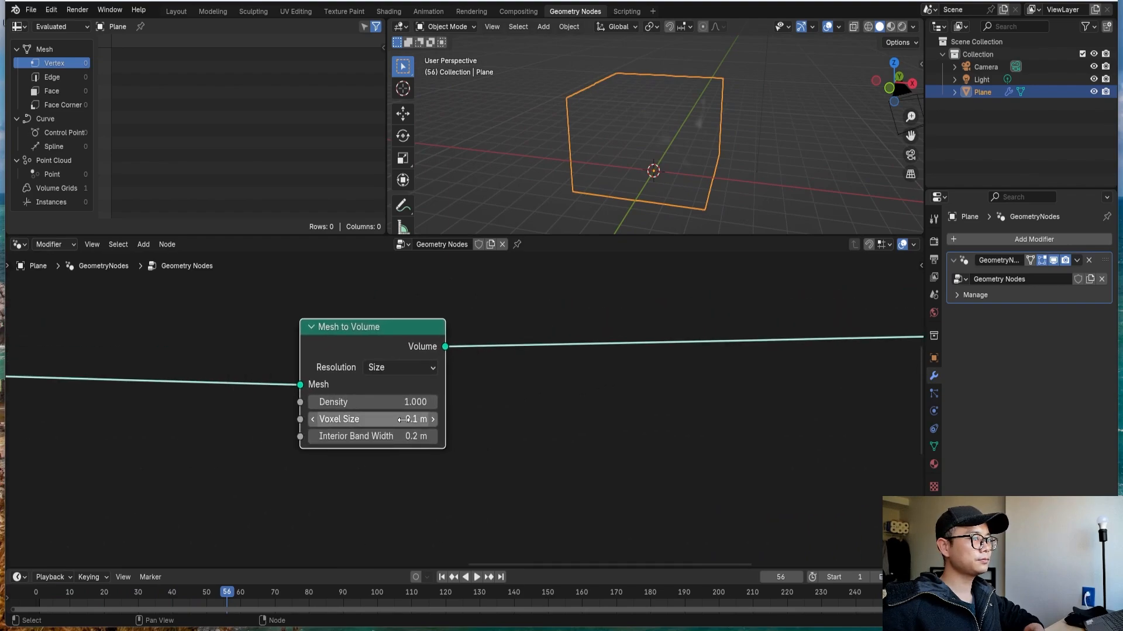
pyautogui.click(404, 420)
pyautogui.click(481, 406)
# Insert a Distribute Points in Volume node after Mesh to Volume and set its distribution method to Grid.
pyautogui.scroll(-5, 466, 409)
pyautogui.hotkey('shift', 'a')
pyautogui.write('dist')
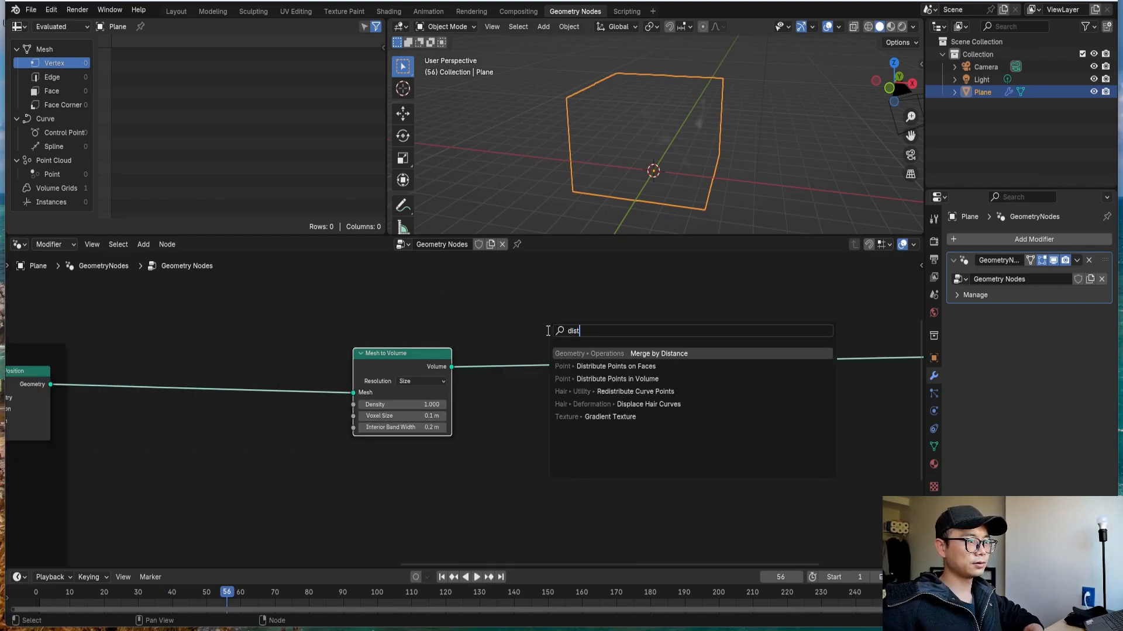
pyautogui.write('r')
pyautogui.click(676, 368)
pyautogui.click(539, 347)
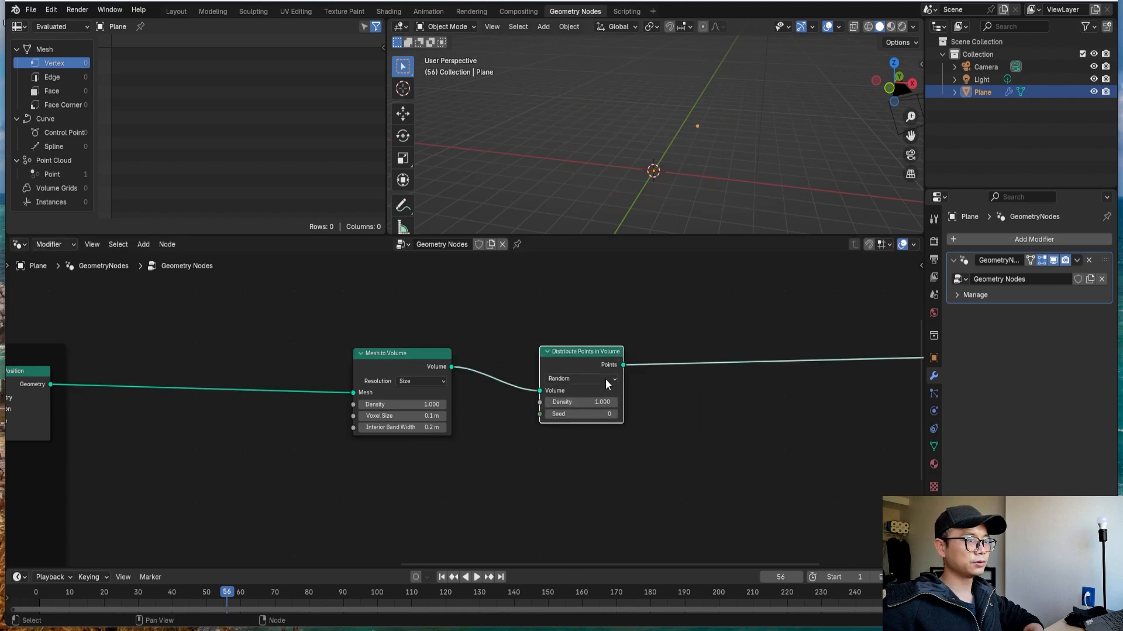
pyautogui.scroll(1, 605, 383)
pyautogui.click(617, 375)
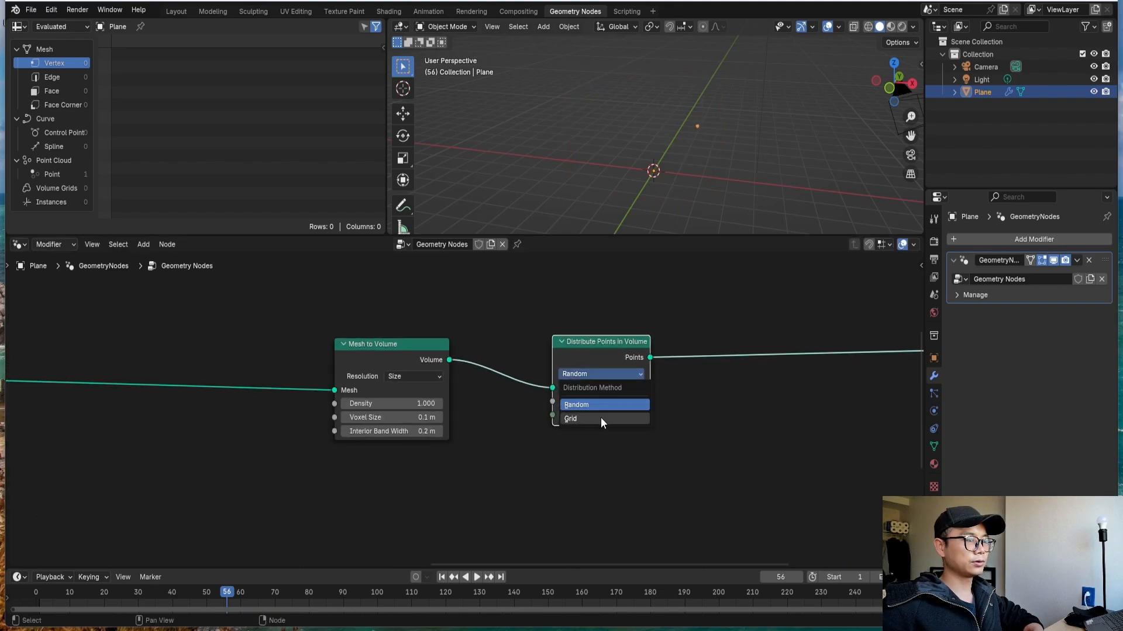
pyautogui.click(601, 418)
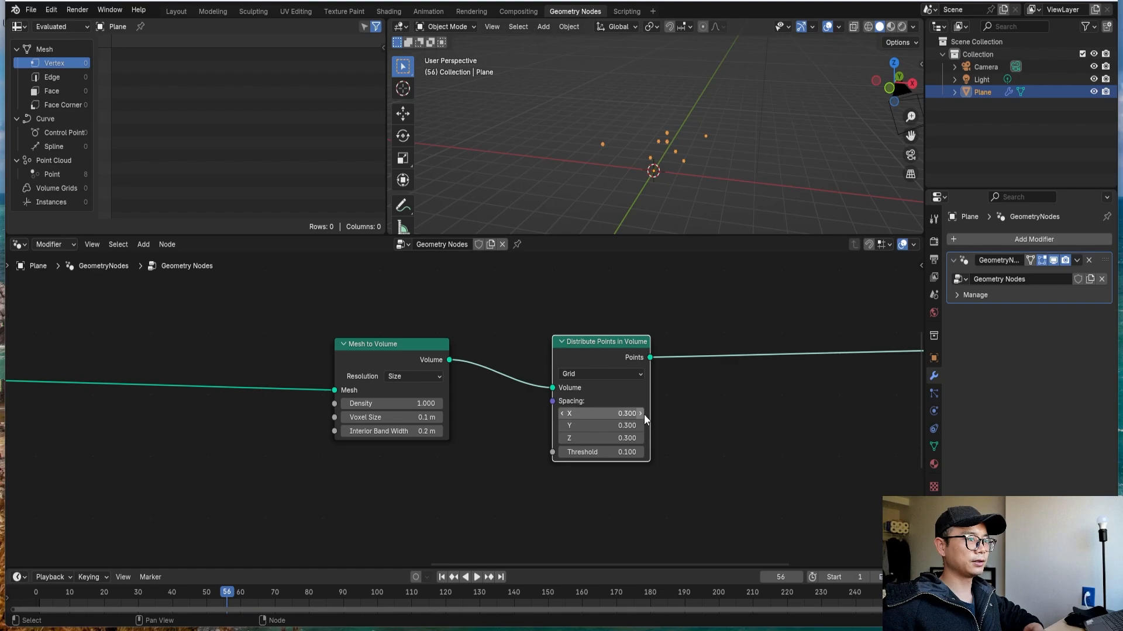
# Add a Value node driving the Spacing of the Distribute Points in Volume node, placed just below that node.
pyautogui.moveTo(637, 401); pyautogui.dragTo(644, 400, button='middle')
pyautogui.moveTo(613, 348); pyautogui.dragTo(684, 344)
pyautogui.moveTo(625, 395); pyautogui.dragTo(589, 446)
pyautogui.write('value')
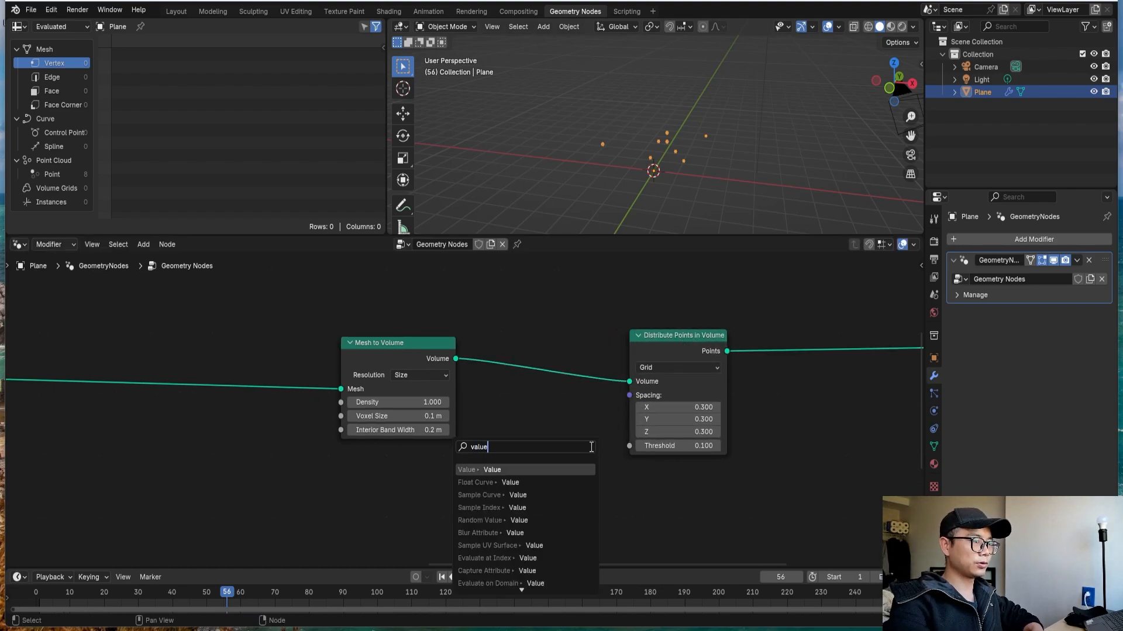
pyautogui.press('Return')
pyautogui.click(718, 443)
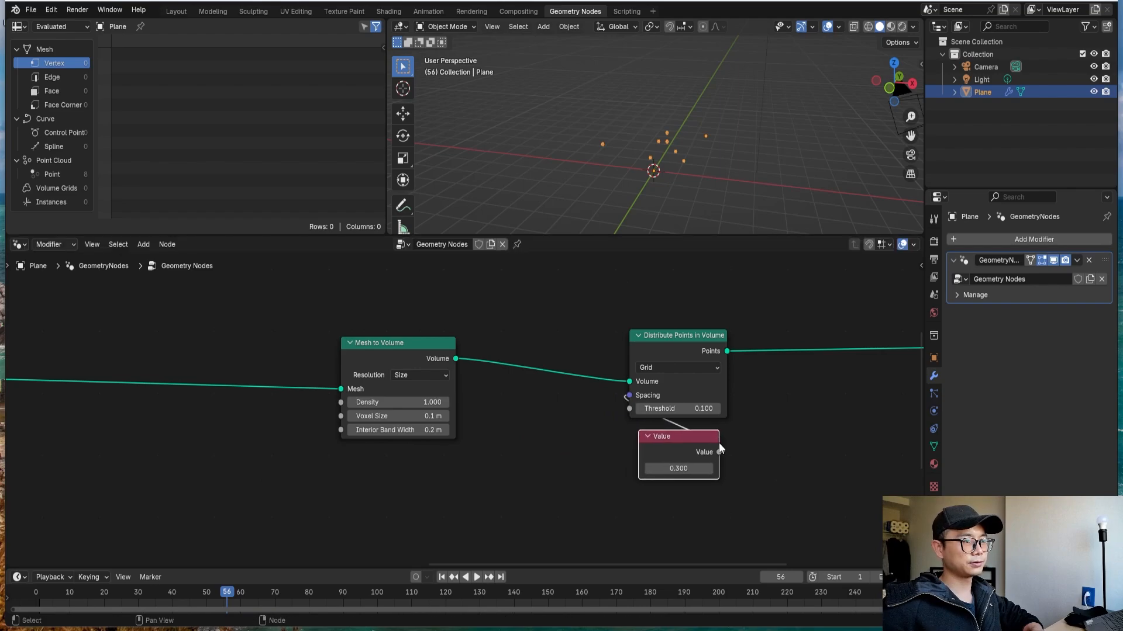
# Set the point spacing Value node to 0.05, orbit the resulting points, and save the file.
pyautogui.scroll(1, 717, 451)
pyautogui.click(719, 478)
pyautogui.write('.0')
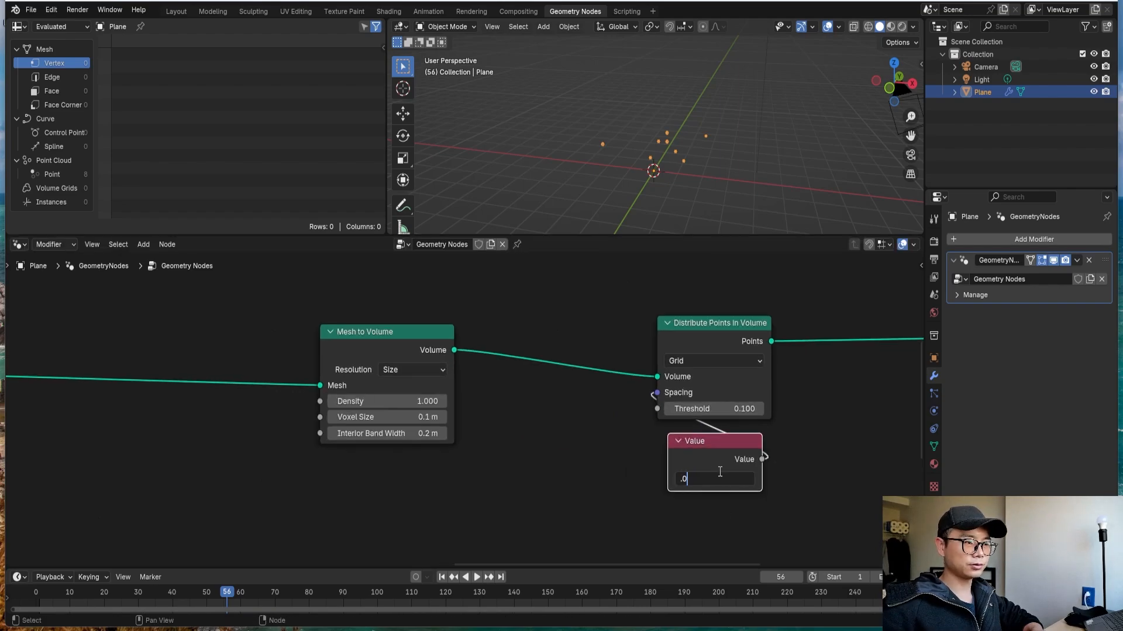
pyautogui.write('5')
pyautogui.press('Return')
pyautogui.moveTo(639, 100); pyautogui.dragTo(667, 102, button='middle')
pyautogui.hotkey('ctrl', 's')
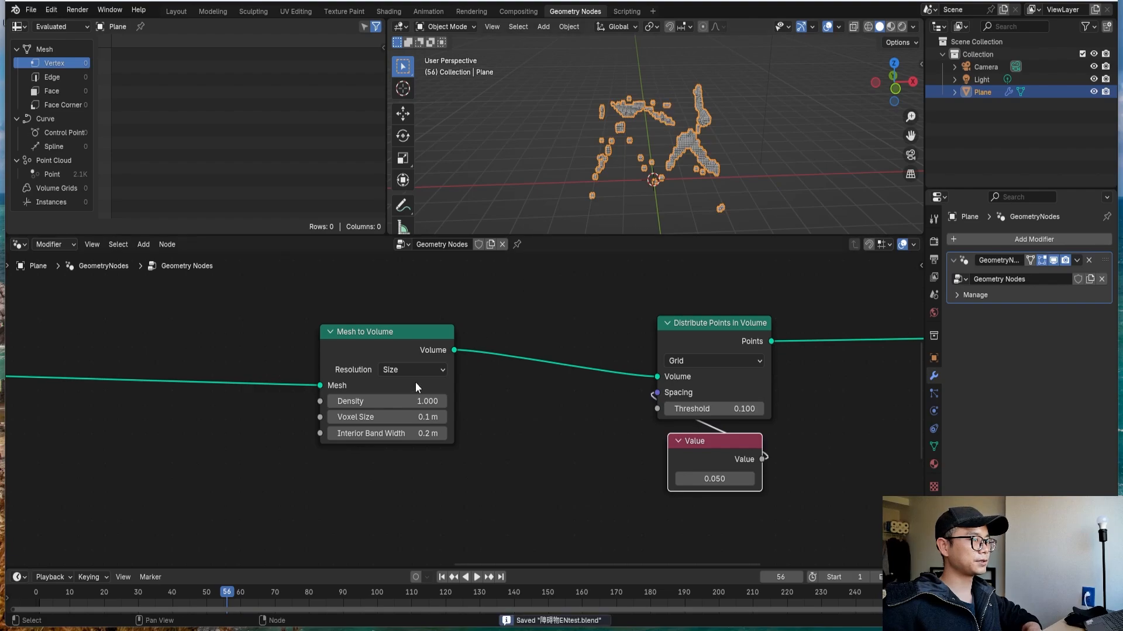
# Try a voxel size of 0.2 m and an interior band width of 0.1 m on Mesh to Volume, undoing each change.
pyautogui.moveTo(483, 432); pyautogui.dragTo(483, 433, button='middle')
pyautogui.scroll(-2, 483, 433)
pyautogui.moveTo(437, 405); pyautogui.dragTo(515, 404)
pyautogui.hotkey('ctrl', 'z')
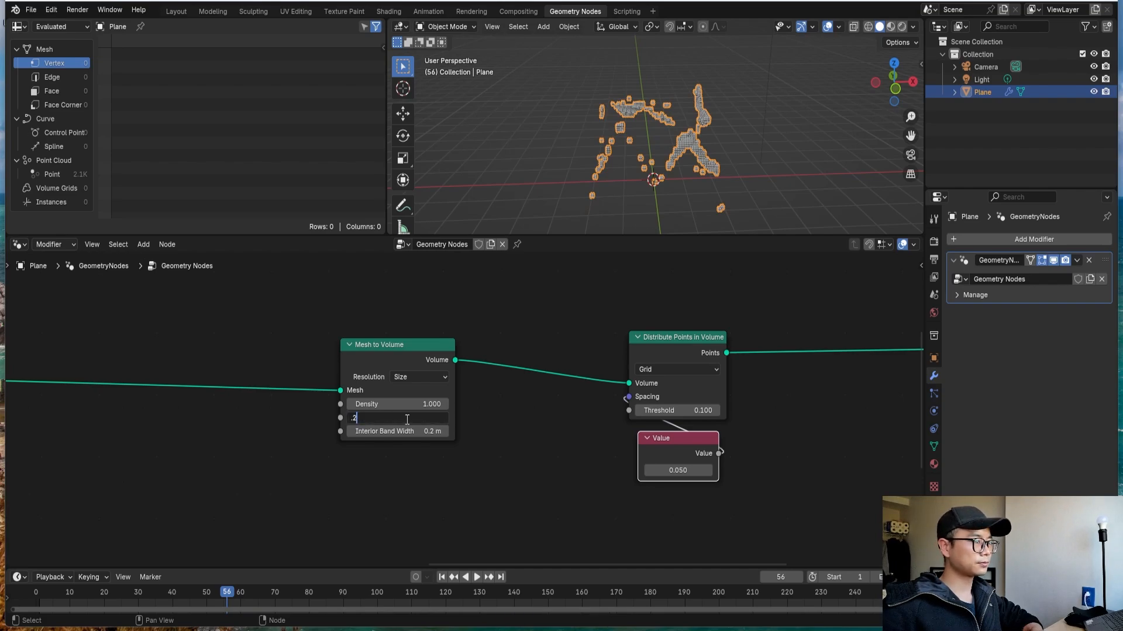
pyautogui.press('Return')
pyautogui.hotkey('ctrl', 'z')
pyautogui.doubleClick(426, 434)
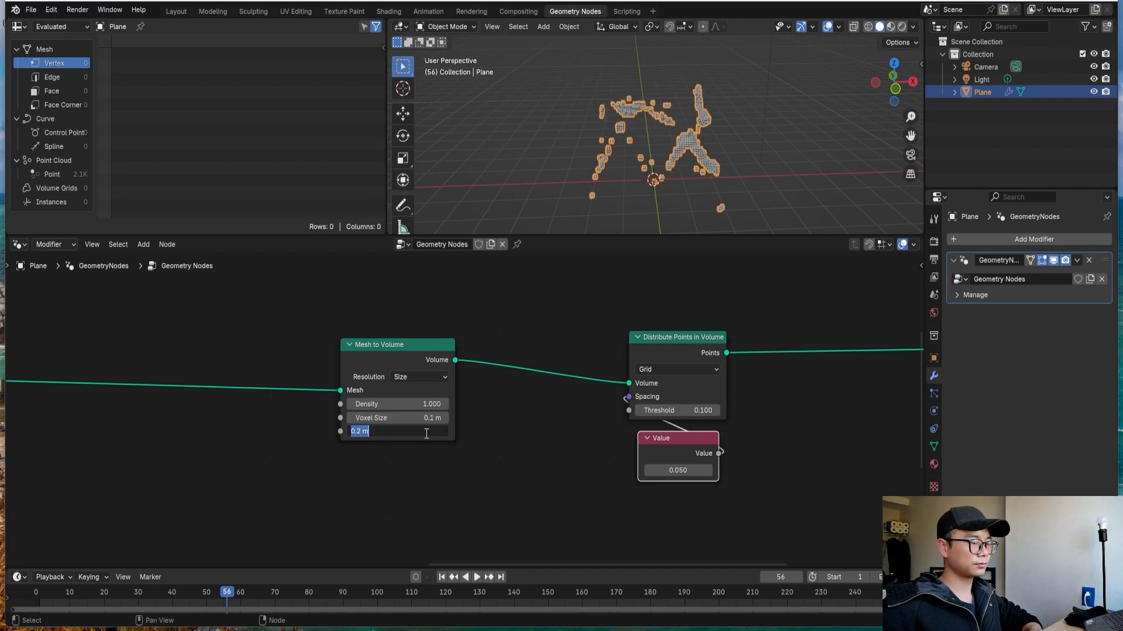
pyautogui.press('Return')
pyautogui.scroll(-2, 490, 429)
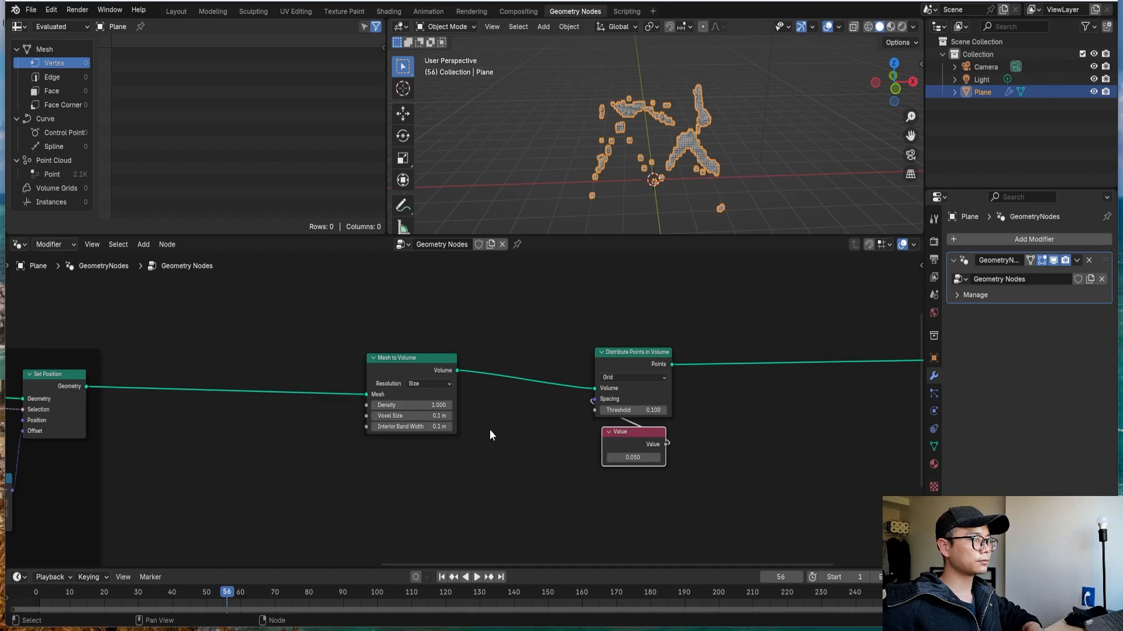
pyautogui.scroll(2, 490, 435)
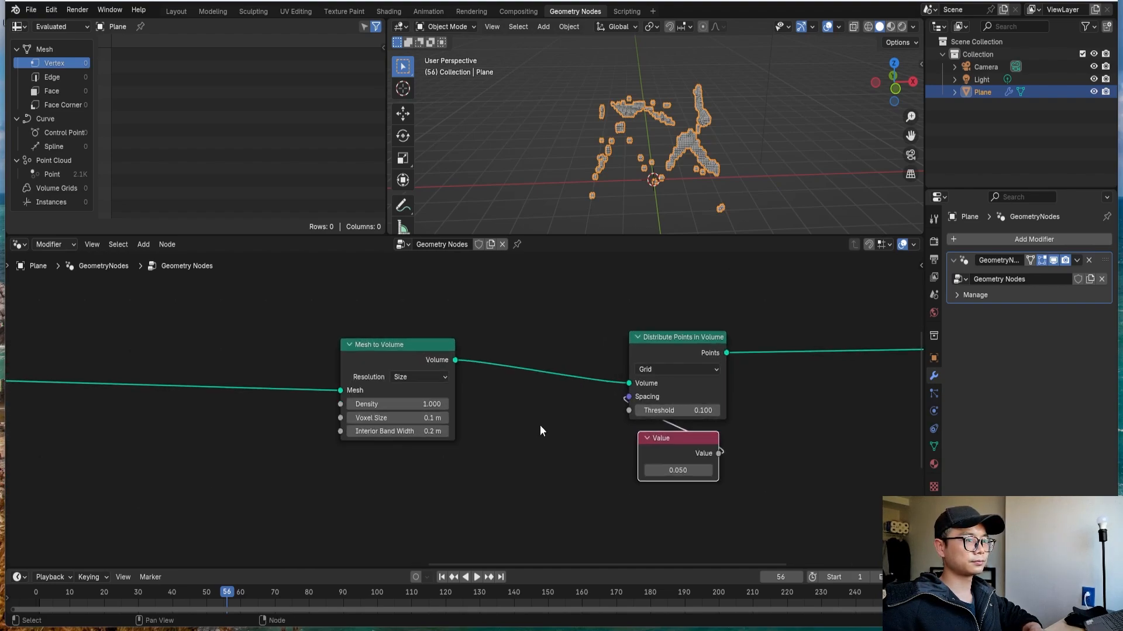
# Play the animation to examine the distributed points, and preview the Set Position output through a Viewer node to inspect the displaced plane.
pyautogui.press('space')
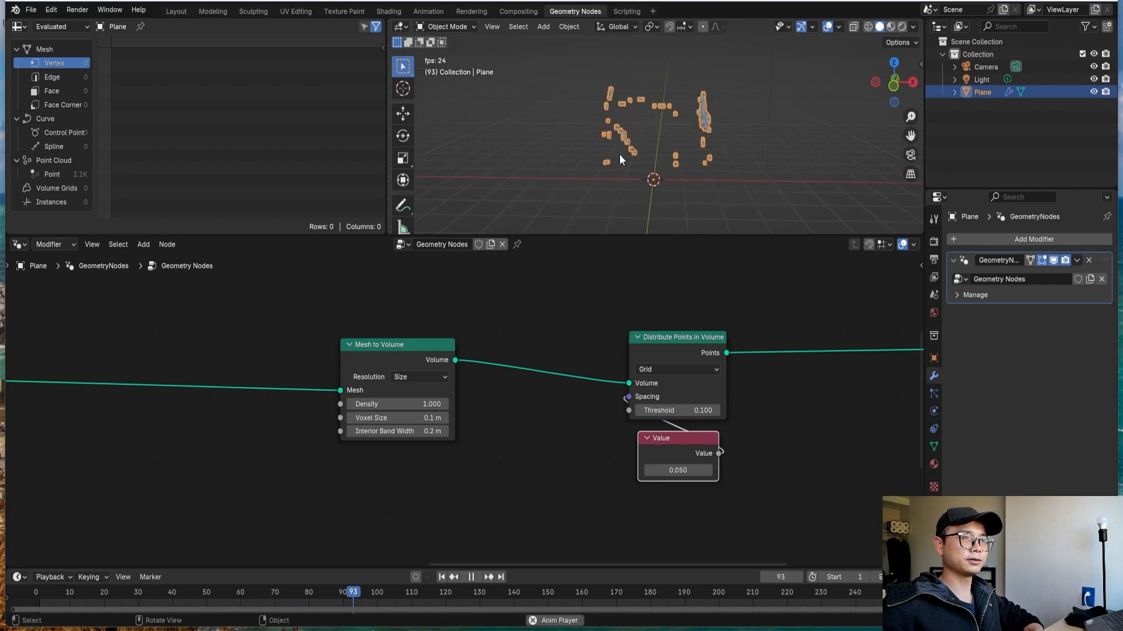
pyautogui.scroll(-5, 668, 366)
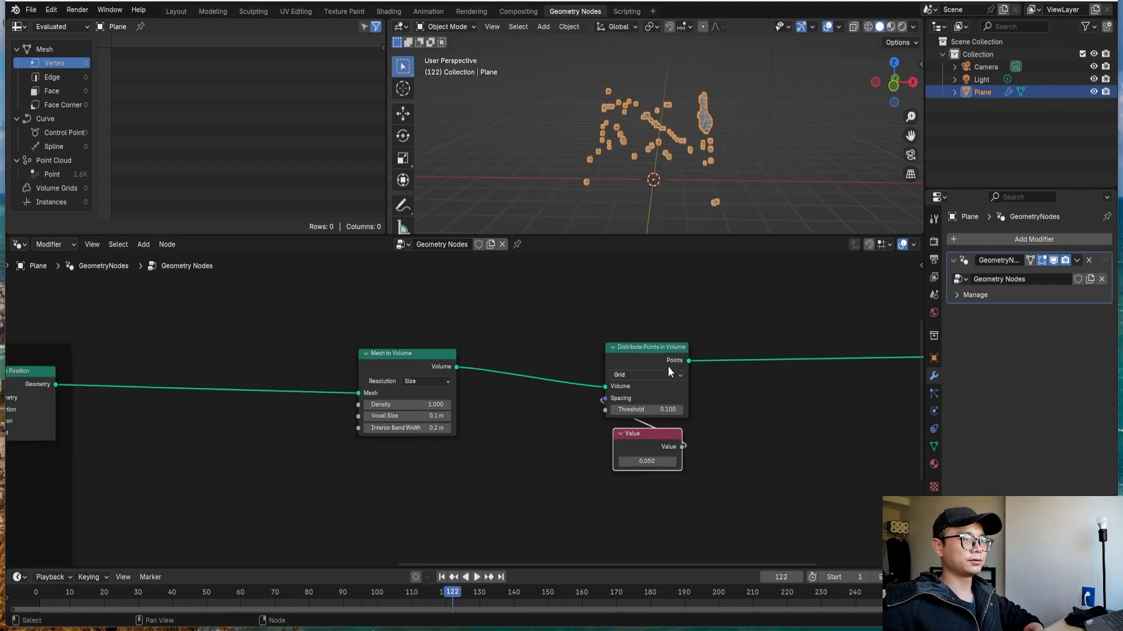
pyautogui.moveTo(355, 398); pyautogui.dragTo(757, 398, button='middle')
pyautogui.scroll(-4, 534, 384)
pyautogui.scroll(2, 535, 385)
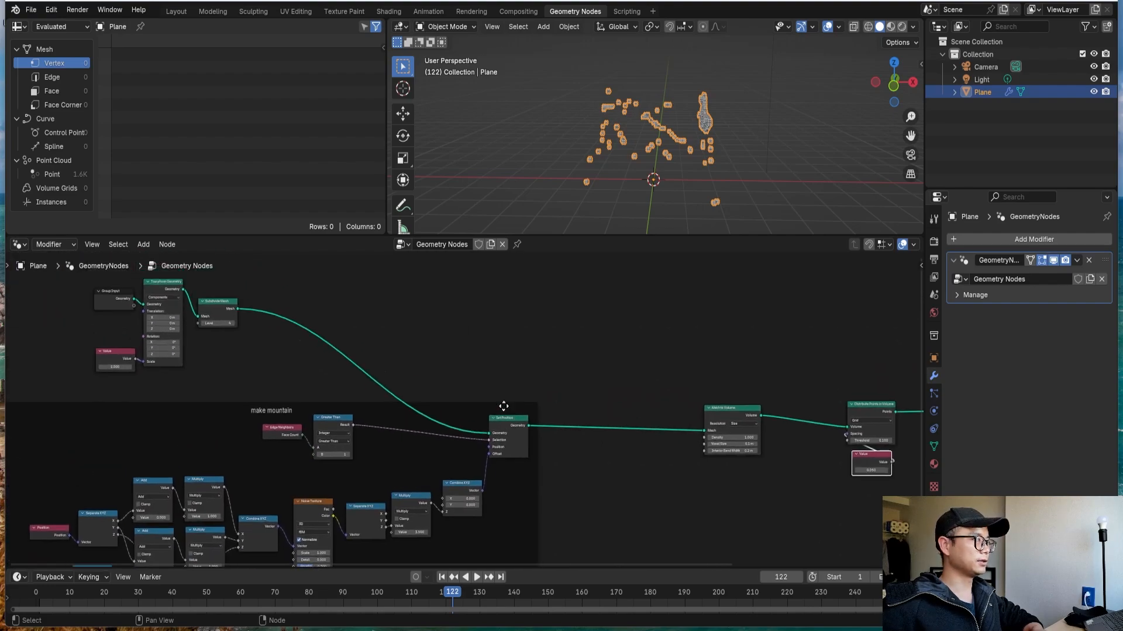
pyautogui.scroll(-1, 509, 423)
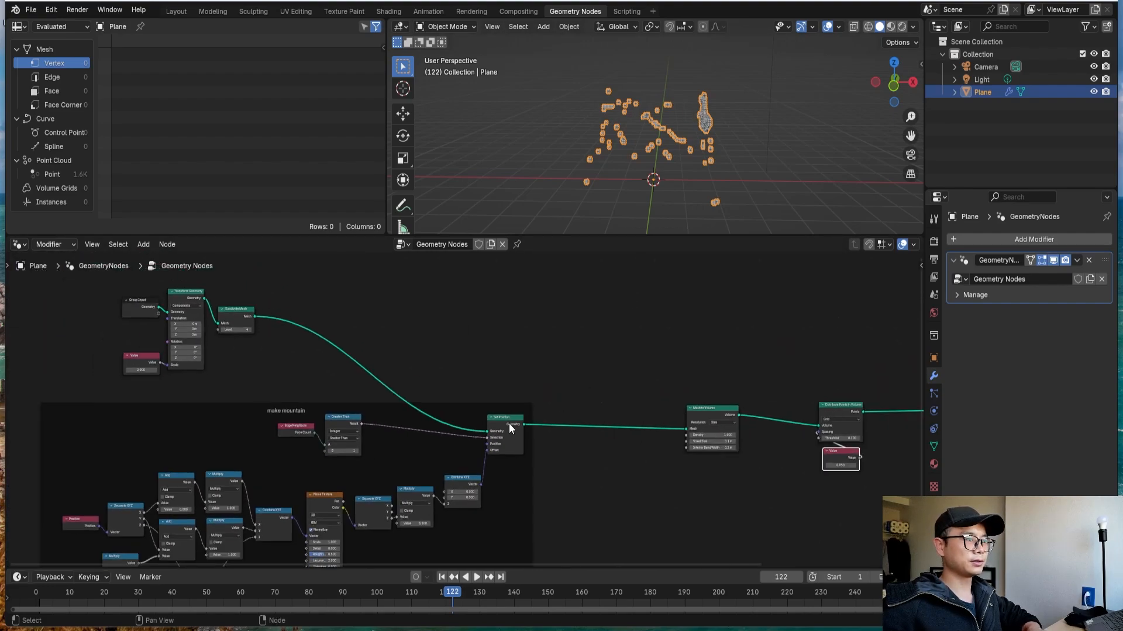
pyautogui.keyDown('ctrl'); pyautogui.keyDown('shift'); pyautogui.click(504, 426); pyautogui.keyUp('shift'); pyautogui.keyUp('ctrl')
pyautogui.moveTo(550, 429); pyautogui.dragTo(673, 309)
pyautogui.moveTo(678, 176); pyautogui.dragTo(589, 152, button='middle')
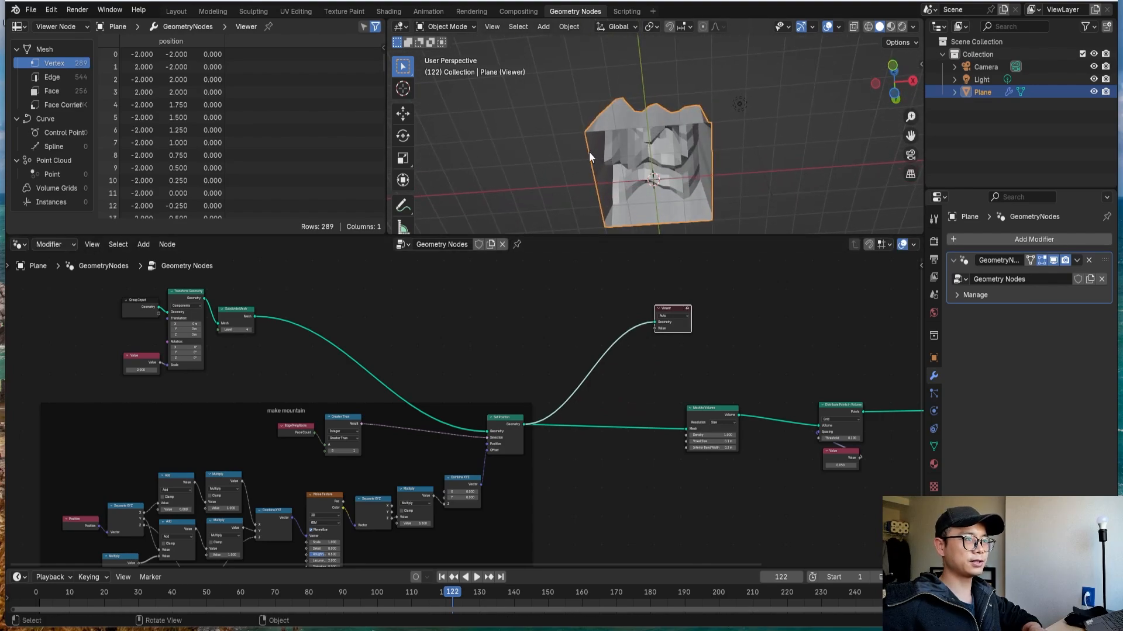
pyautogui.scroll(3, 612, 345)
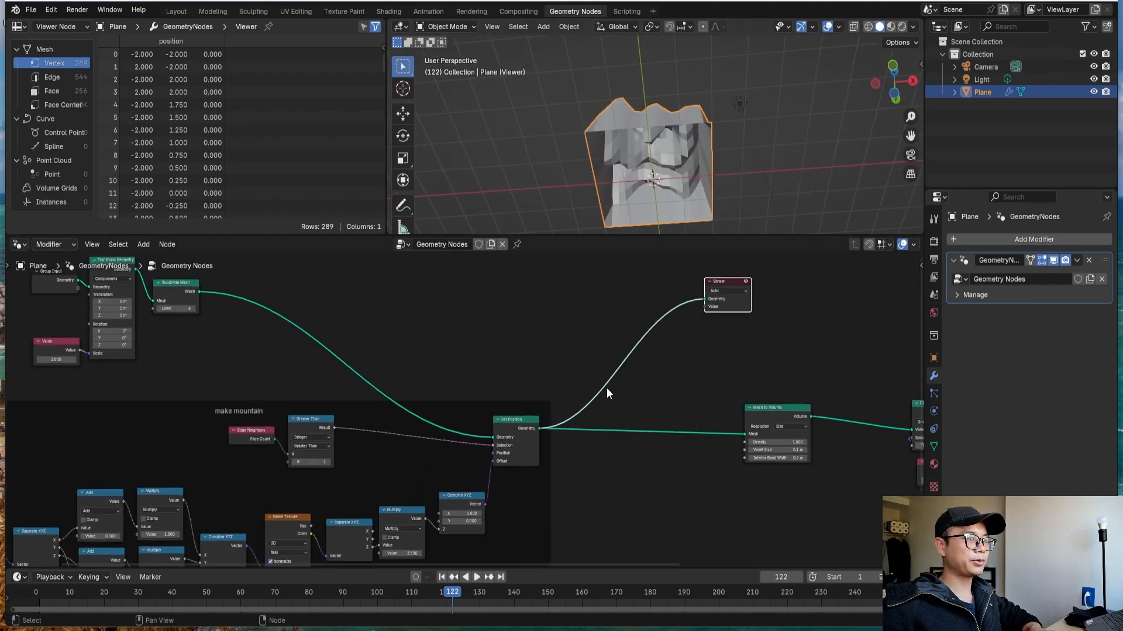
# Insert a Join Geometry node on the link between Set Position and the Viewer node.
pyautogui.moveTo(599, 376); pyautogui.dragTo(557, 387, button='middle')
pyautogui.hotkey('shift', 'a')
pyautogui.click(547, 340)
pyautogui.write('j')
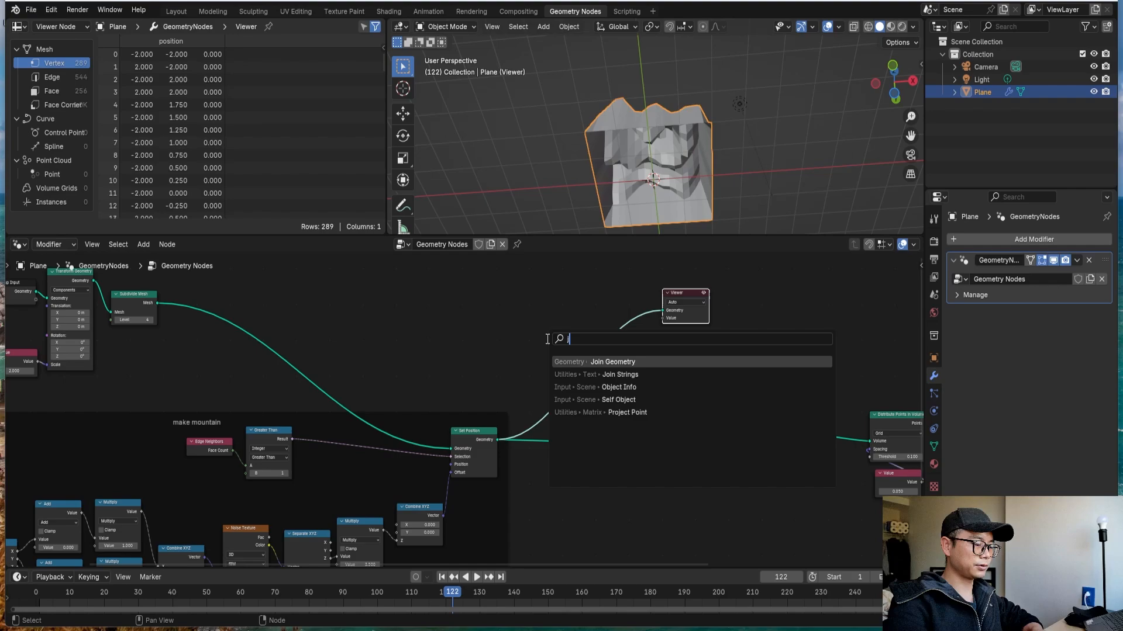
pyautogui.write('oin')
pyautogui.press('Return')
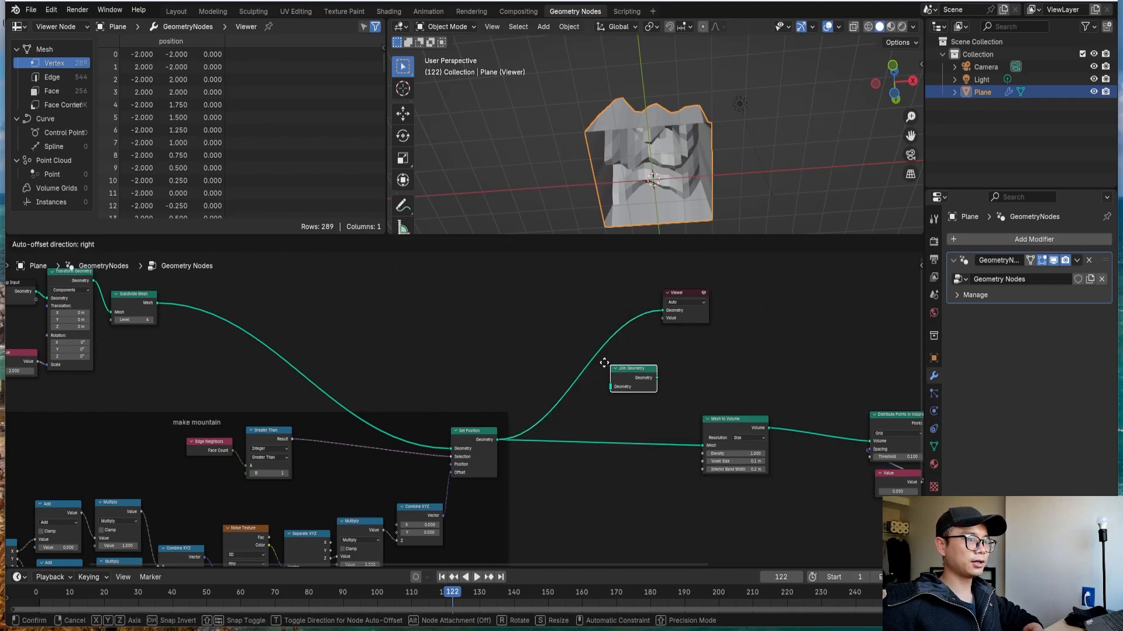
pyautogui.click(558, 365)
# Join the flat Subdivide Mesh output with the displaced mesh in Join Geometry to close the base, and inspect the shape.
pyautogui.scroll(1, 403, 334)
pyautogui.moveTo(258, 338); pyautogui.dragTo(298, 339, button='middle')
pyautogui.scroll(3, 405, 388)
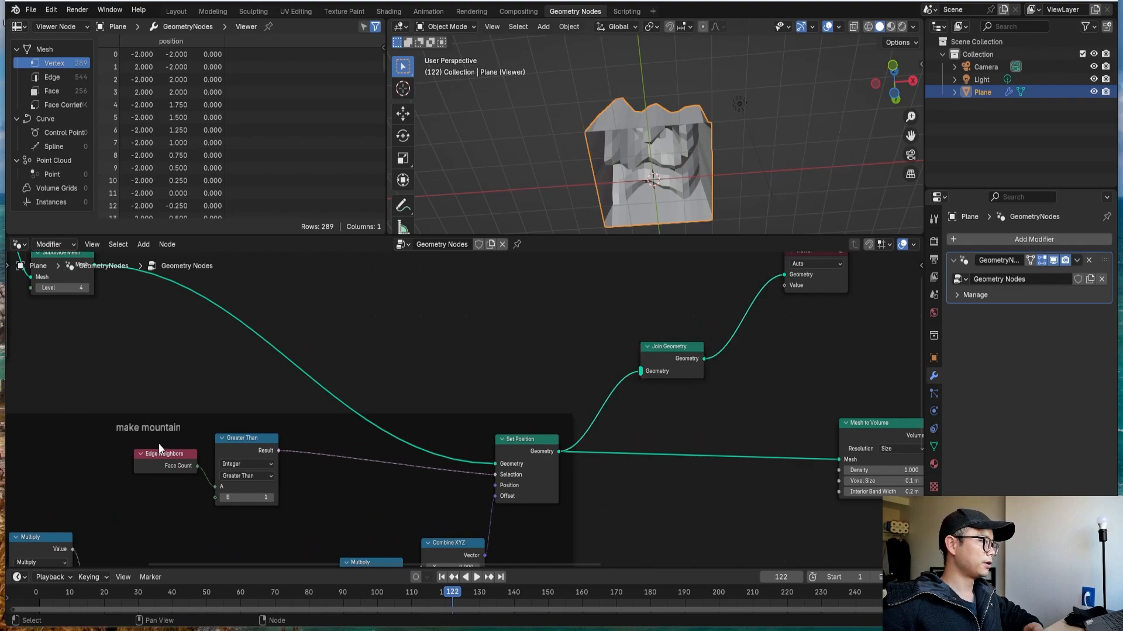
pyautogui.moveTo(159, 443); pyautogui.dragTo(371, 510)
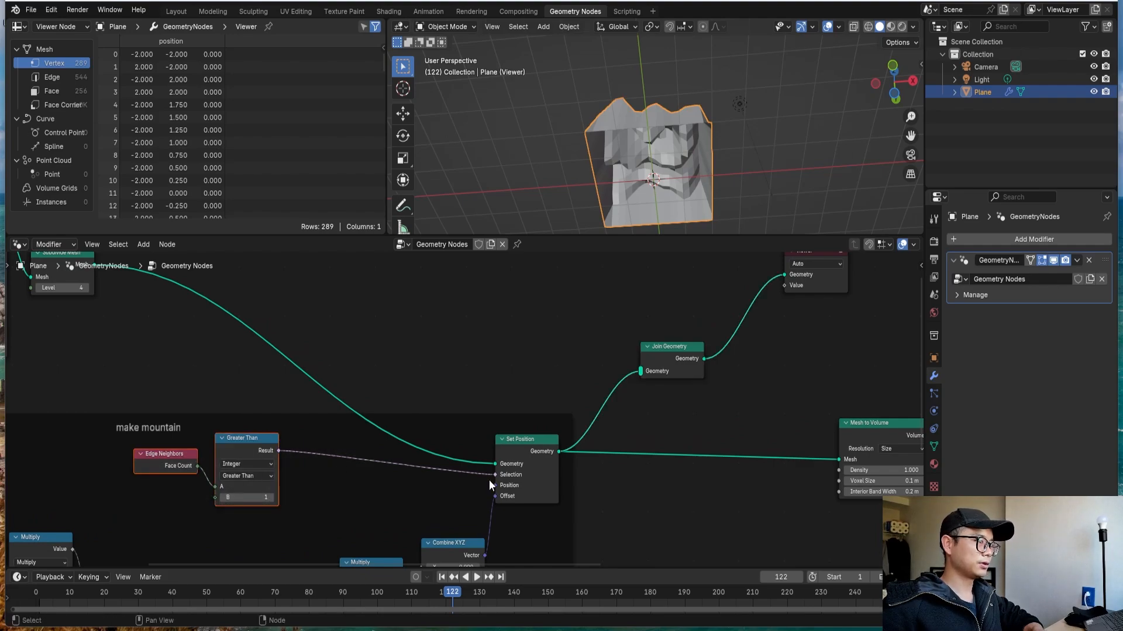
pyautogui.scroll(-1, 518, 414)
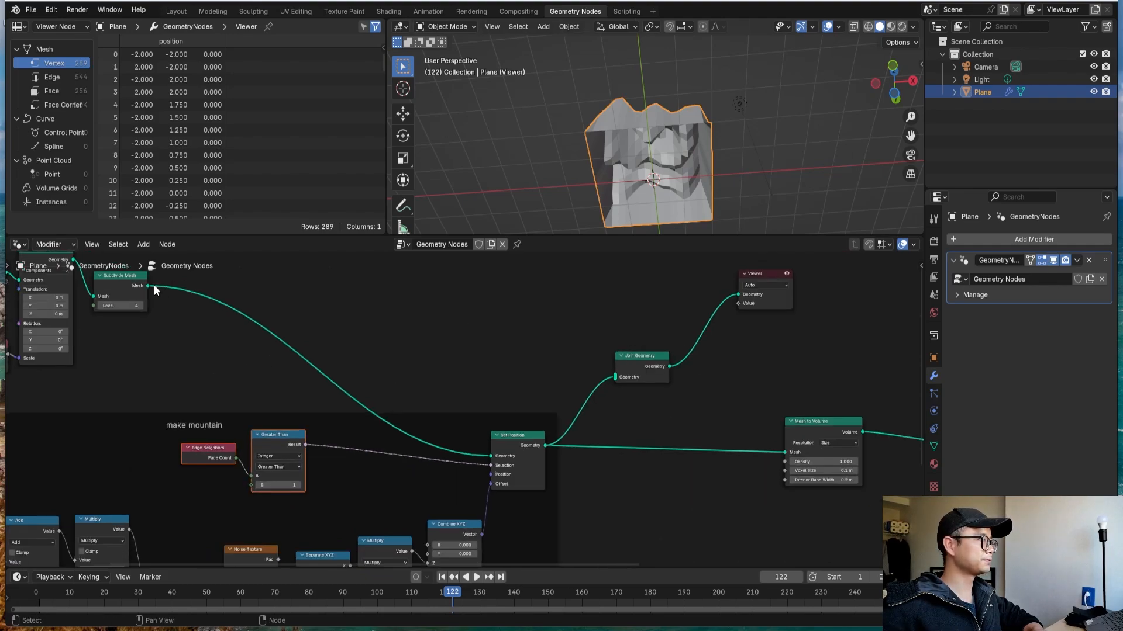
pyautogui.moveTo(153, 285); pyautogui.dragTo(619, 376)
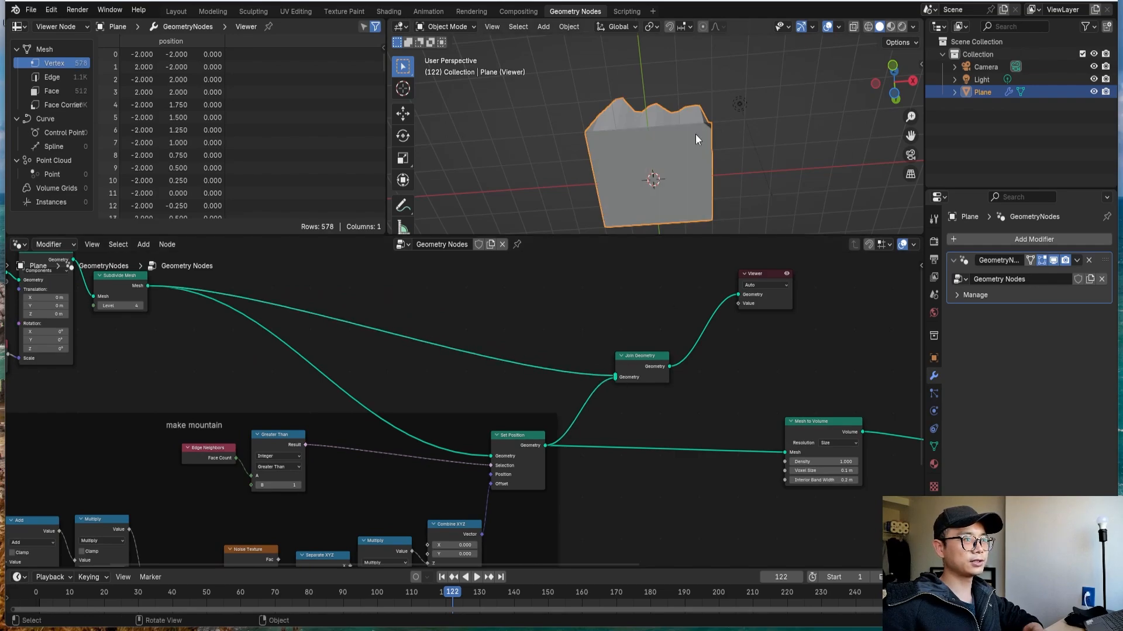
pyautogui.moveTo(696, 139); pyautogui.dragTo(709, 196, button='middle')
# Connect Join Geometry to the Mesh input of Mesh to Volume and delete the Viewer node.
pyautogui.moveTo(545, 364); pyautogui.dragTo(297, 355, button='middle')
pyautogui.moveTo(424, 359); pyautogui.dragTo(546, 443)
pyautogui.scroll(-2, 668, 380)
pyautogui.moveTo(667, 380); pyautogui.dragTo(608, 373, button='middle')
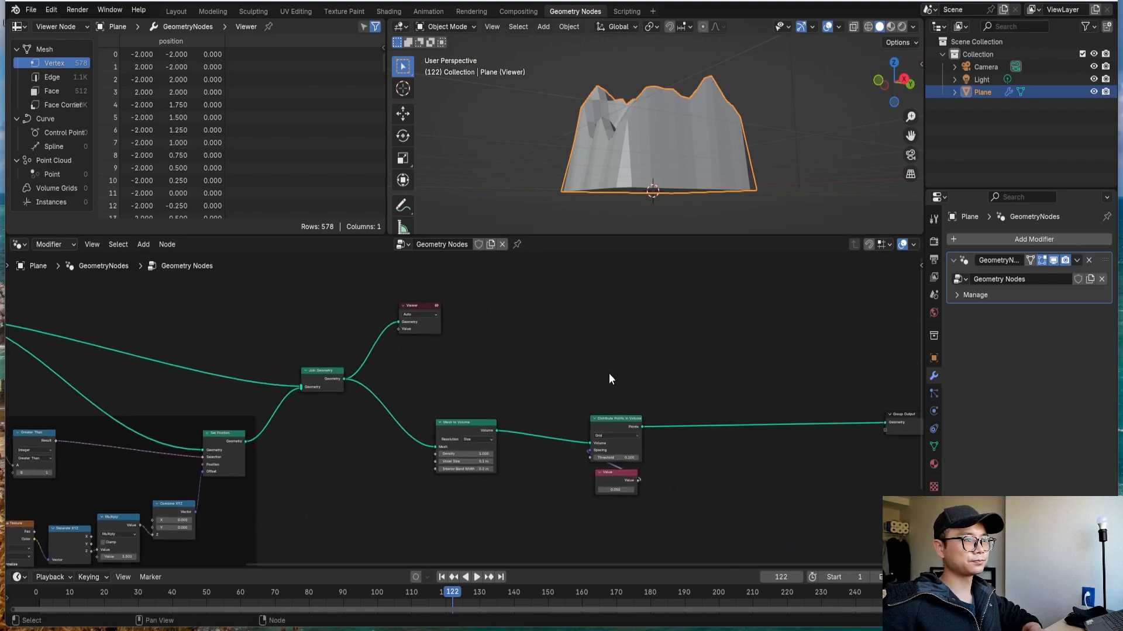
pyautogui.moveTo(398, 297); pyautogui.dragTo(457, 319)
pyautogui.press('x')
# Play the animation and orbit the mountain to examine how the grid points fill the closed volume.
pyautogui.press('space')
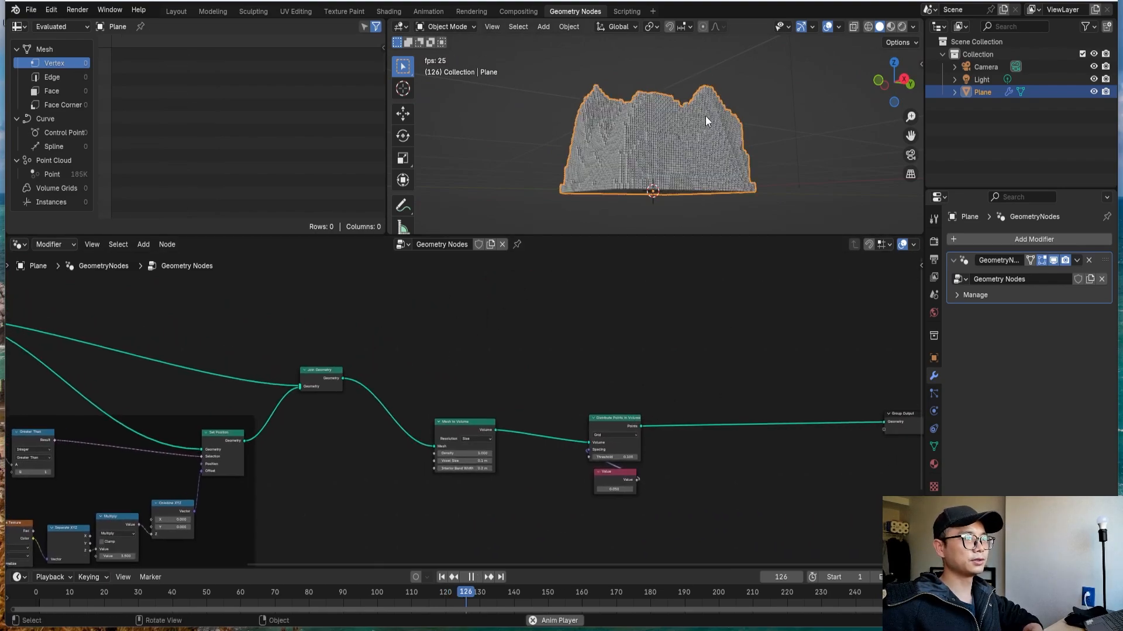
pyautogui.moveTo(705, 115); pyautogui.dragTo(626, 194, button='middle')
pyautogui.press('space')
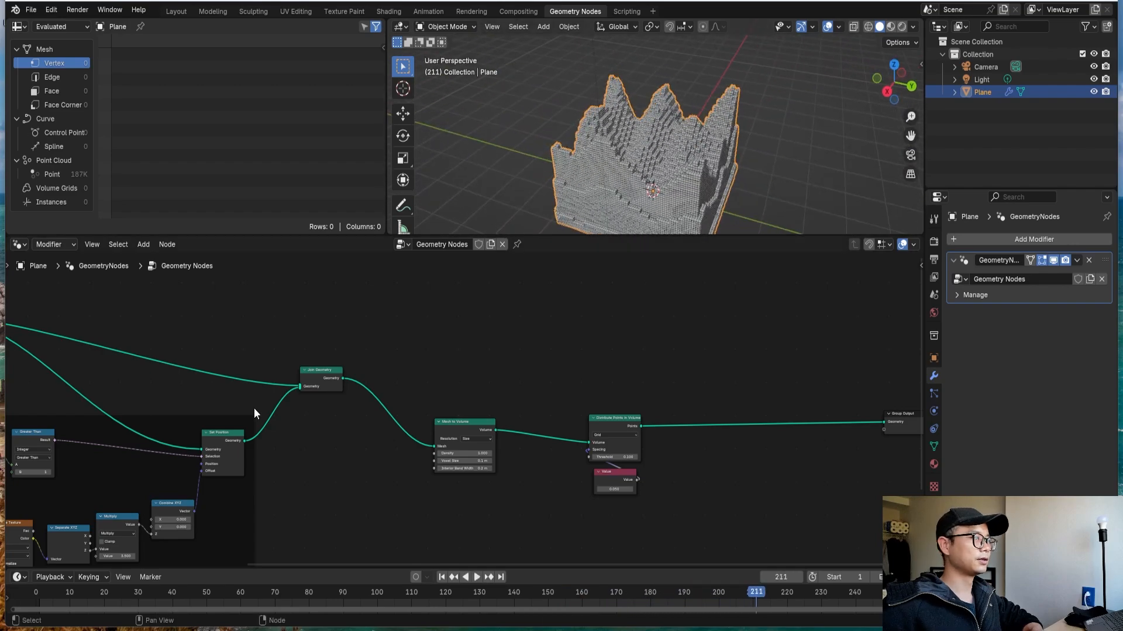
# Insert a Merge by Distance node between Join Geometry and Mesh to Volume, making room by moving Join Geometry.
pyautogui.scroll(2, 254, 408)
pyautogui.moveTo(311, 380); pyautogui.dragTo(268, 387)
pyautogui.scroll(1, 336, 375)
pyautogui.moveTo(344, 373); pyautogui.dragTo(405, 370, button='middle')
pyautogui.hotkey('shift', 'a')
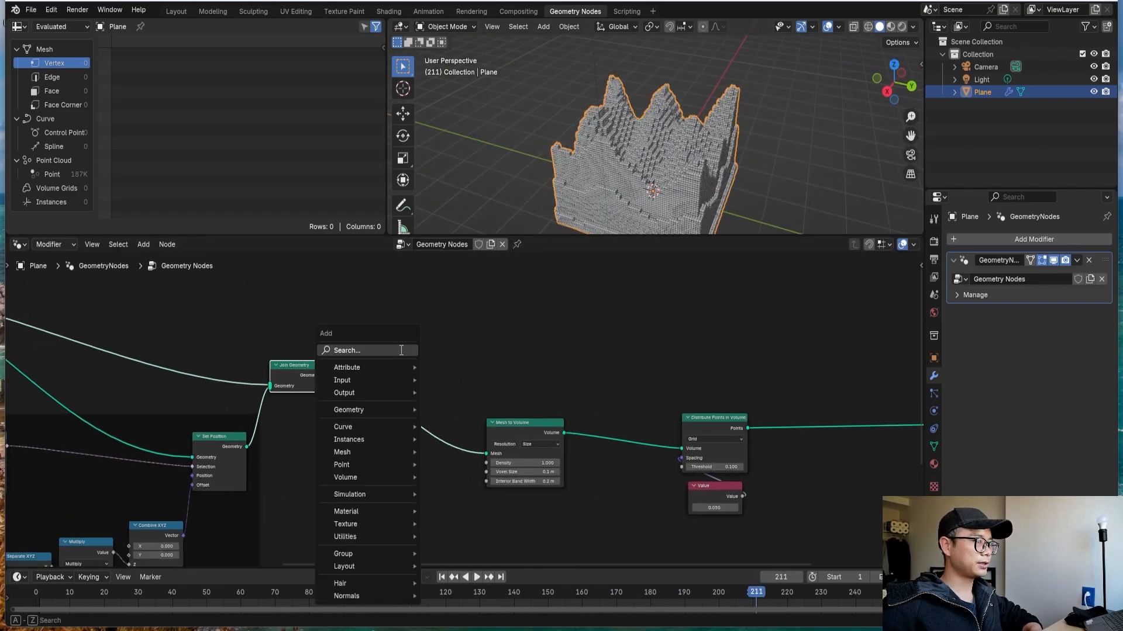
pyautogui.click(401, 351)
pyautogui.write('mer')
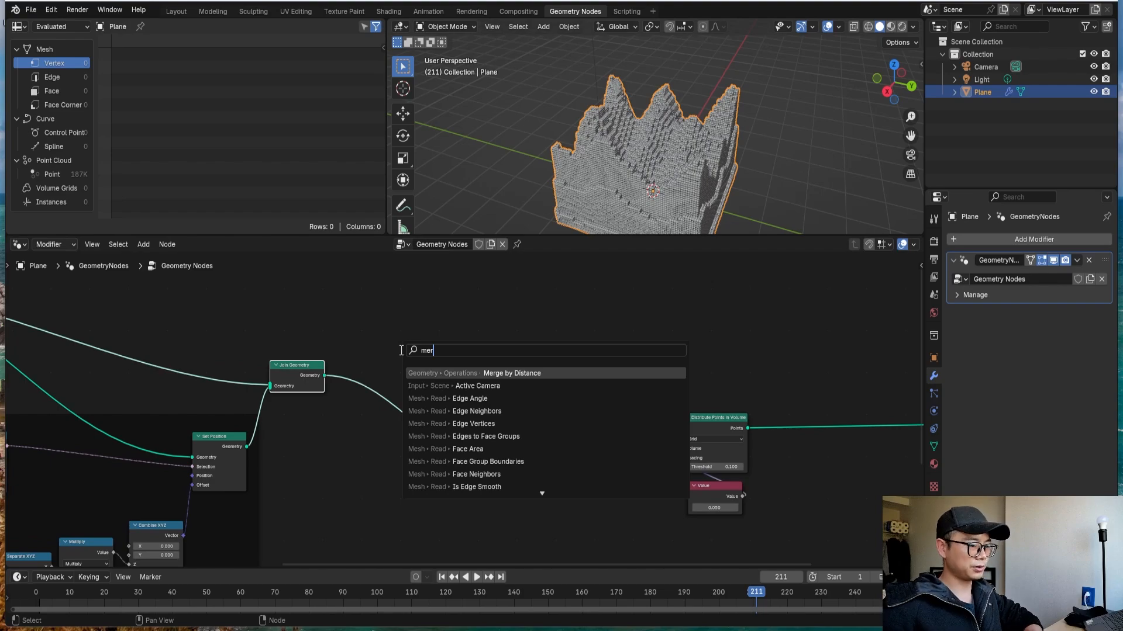
pyautogui.press('Return')
pyautogui.click(364, 366)
pyautogui.scroll(1, 364, 366)
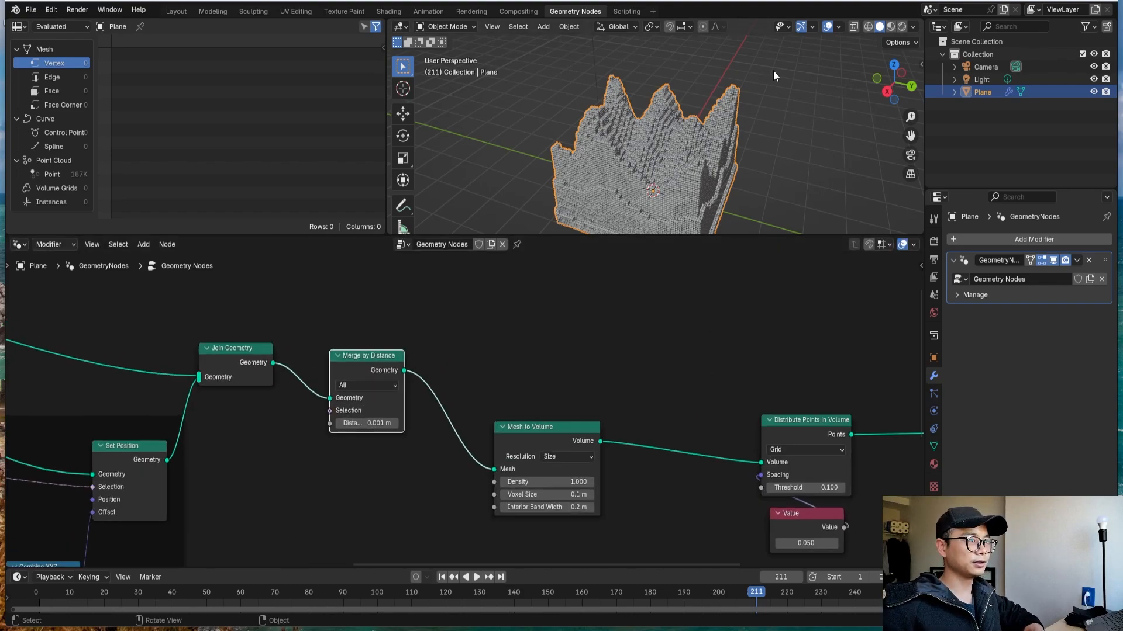
# Play the animation and orbit the point-filled mountain to examine it with the merged mesh.
pyautogui.moveTo(773, 70); pyautogui.dragTo(722, 48, button='middle')
pyautogui.press('space')
pyautogui.scroll(-4, 575, 346)
pyautogui.press('space')
pyautogui.moveTo(697, 168); pyautogui.dragTo(780, 156, button='middle')
pyautogui.press('space')
pyautogui.press('space')
# Move Mesh to Volume closer to Distribute Points in Volume and insert an Instance on Points node before Group Output.
pyautogui.hscroll(5, 704, 429)
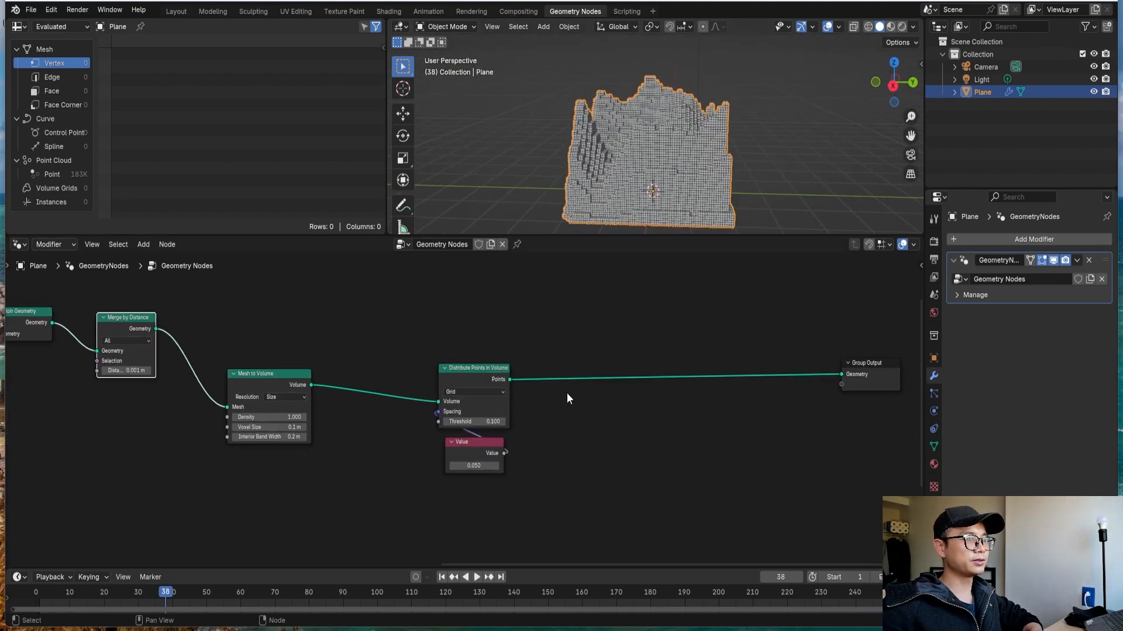
pyautogui.moveTo(258, 366); pyautogui.dragTo(359, 360)
pyautogui.hotkey('shift', 'a')
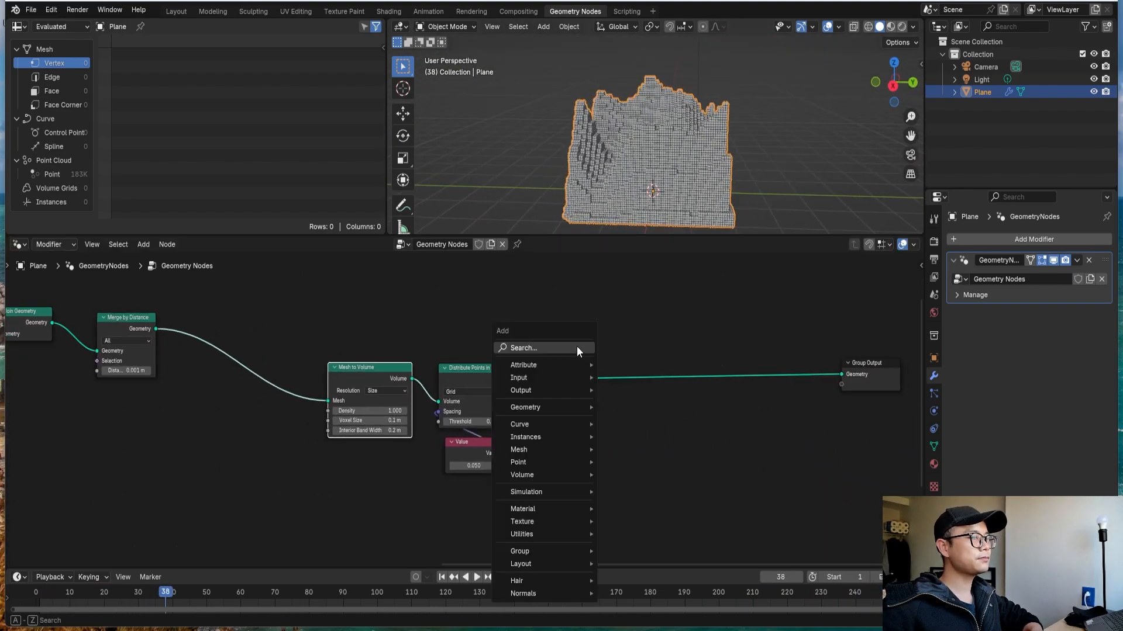
pyautogui.click(577, 346)
pyautogui.write('dist')
pyautogui.press('BackSpace')
pyautogui.press('BackSpace')
pyautogui.press('BackSpace')
pyautogui.press('BackSpace')
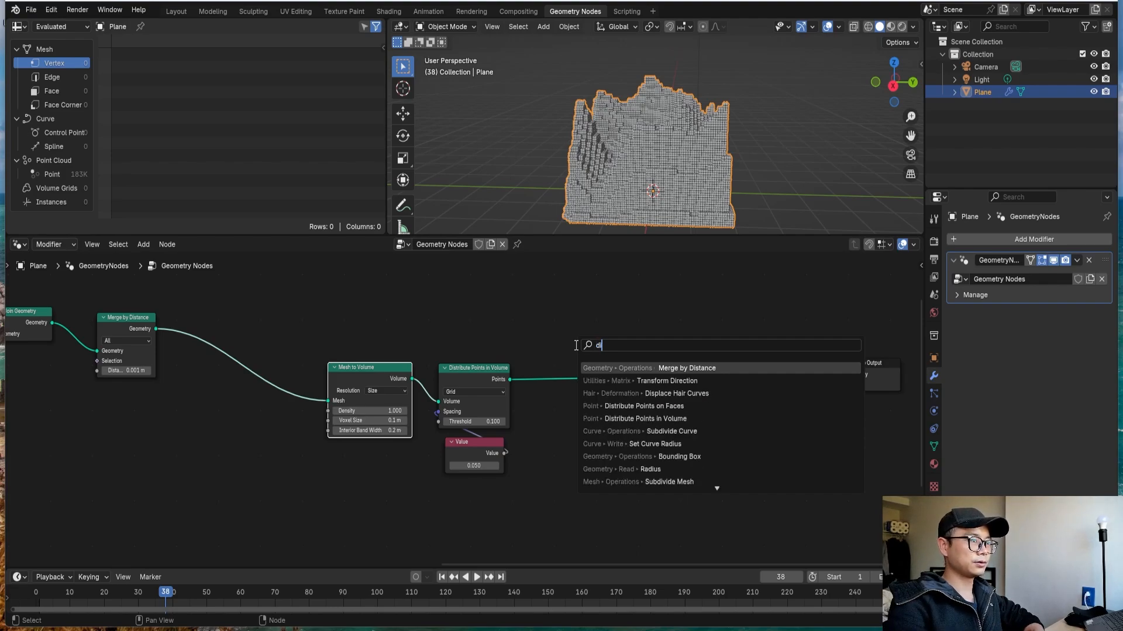
pyautogui.write('inst')
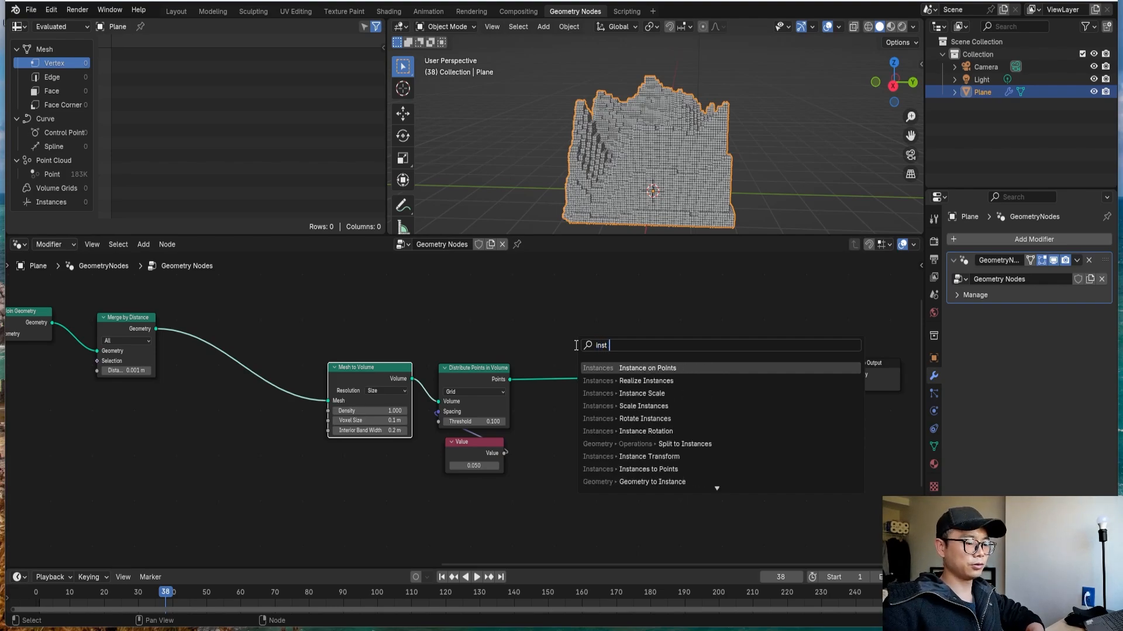
pyautogui.press('Return')
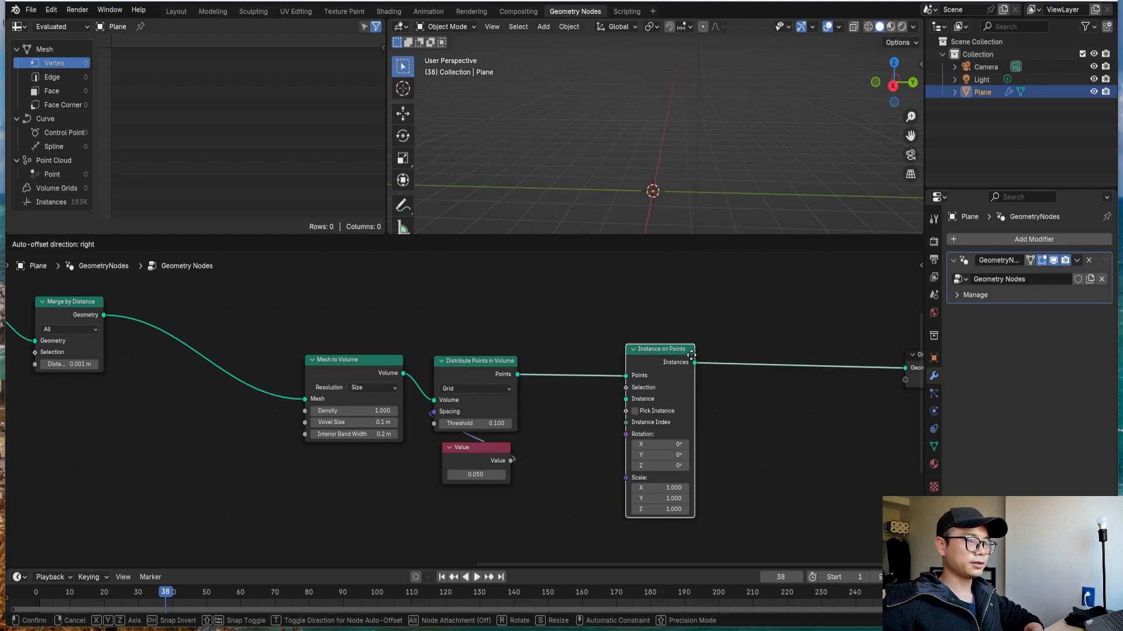
pyautogui.click(710, 410)
# Add a Cube node connected to the Instance input of Instance on Points and position it beside that node.
pyautogui.scroll(1, 692, 391)
pyautogui.hotkey('shift', 'a')
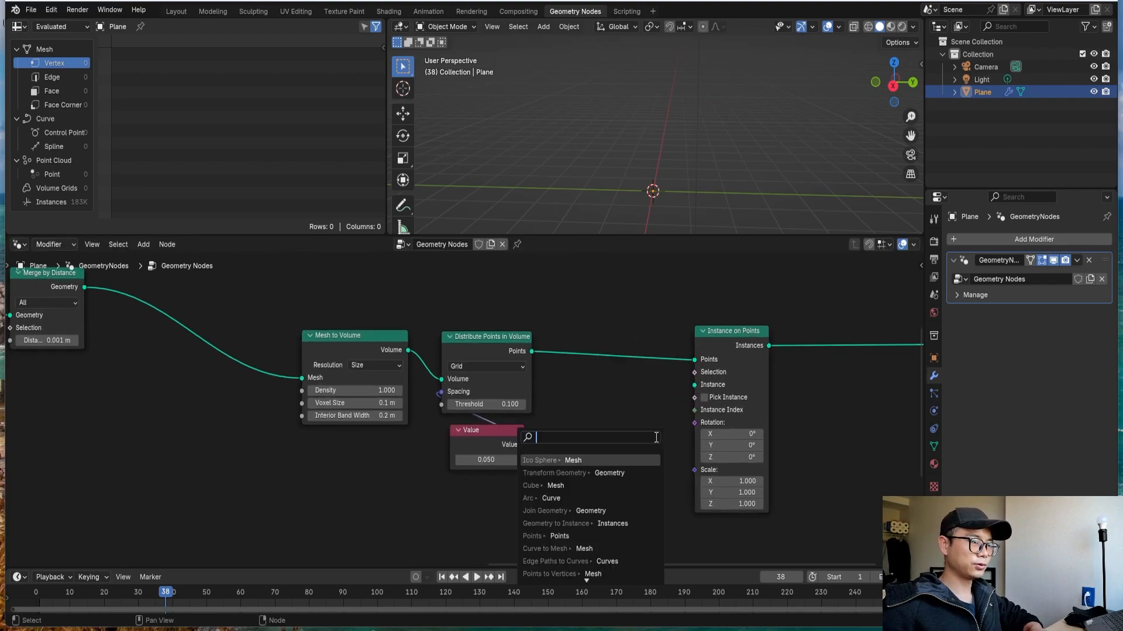
pyautogui.write('cube')
pyautogui.press('Return')
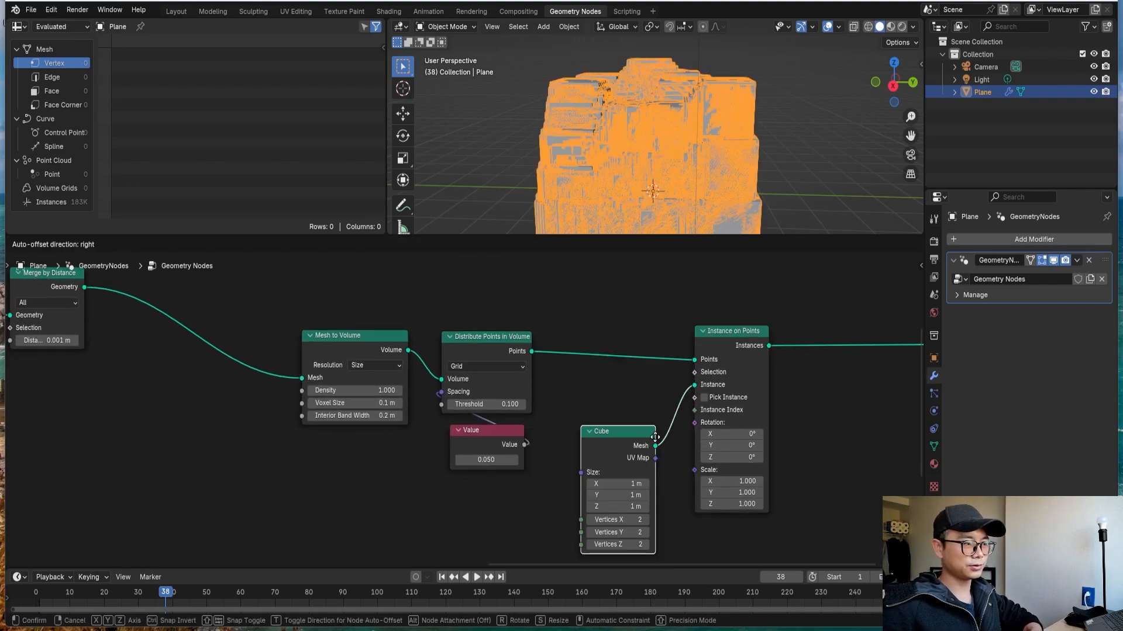
pyautogui.click(656, 437)
pyautogui.moveTo(647, 440); pyautogui.dragTo(609, 388, button='middle')
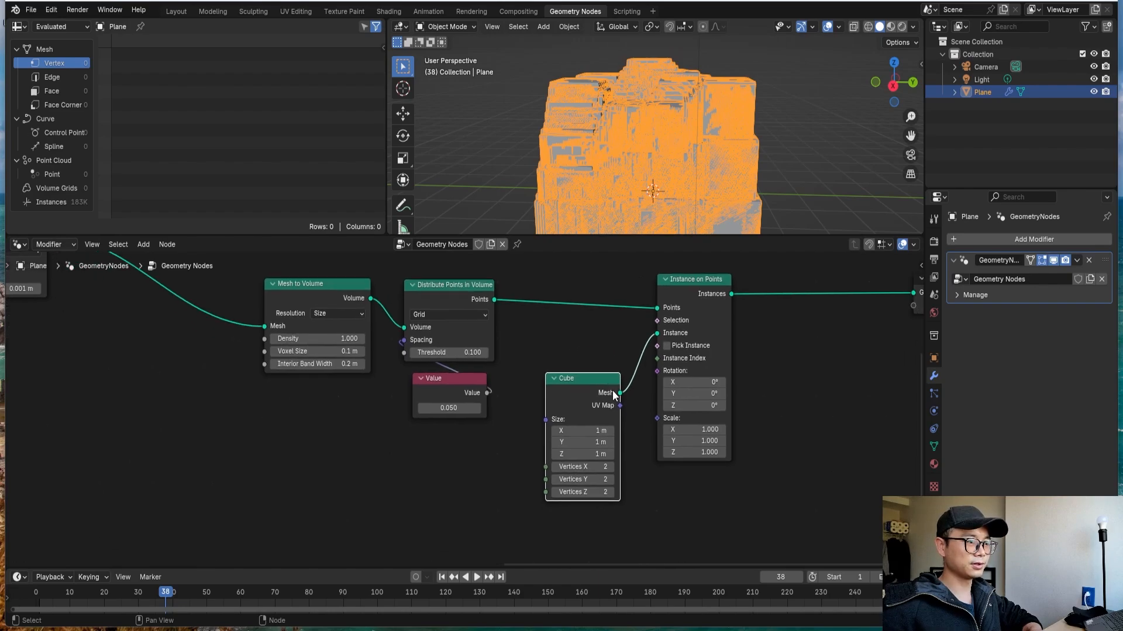
pyautogui.scroll(1, 608, 389)
pyautogui.moveTo(587, 391); pyautogui.dragTo(612, 383)
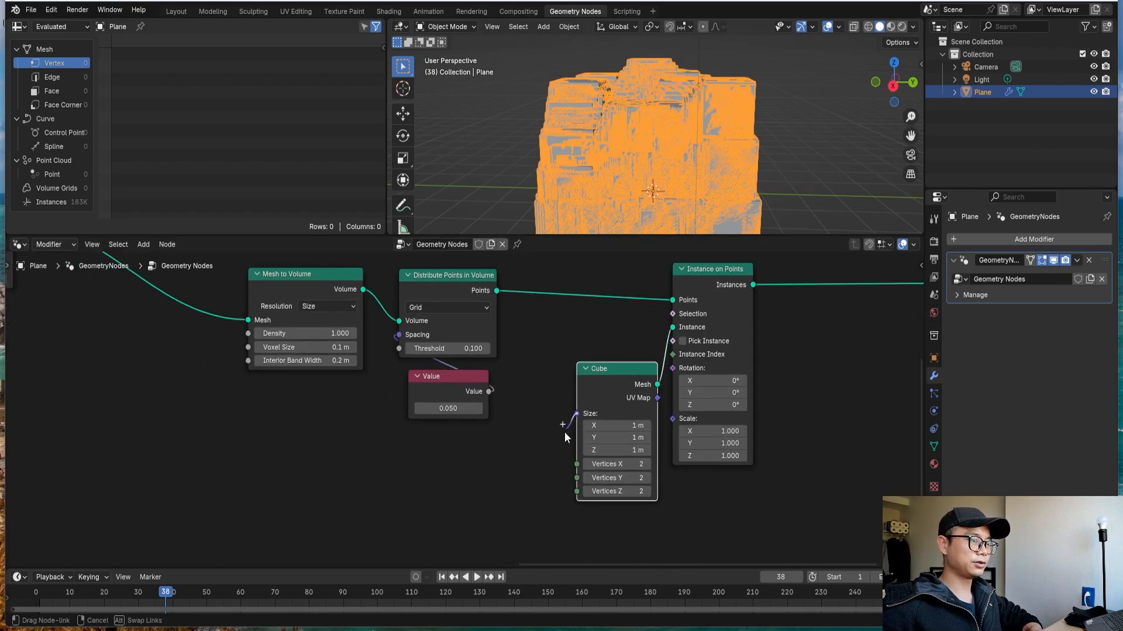
# Add a Value node connected to the Cube's Size input and set it to 0.03.
pyautogui.moveTo(557, 448); pyautogui.dragTo(559, 451)
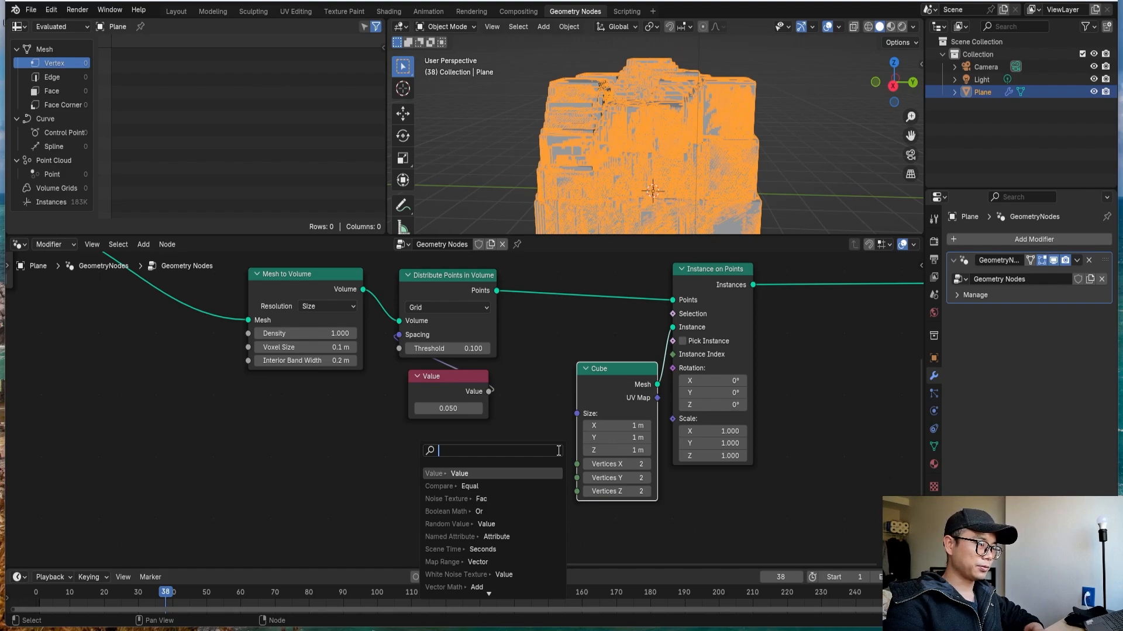
pyautogui.write('vale')
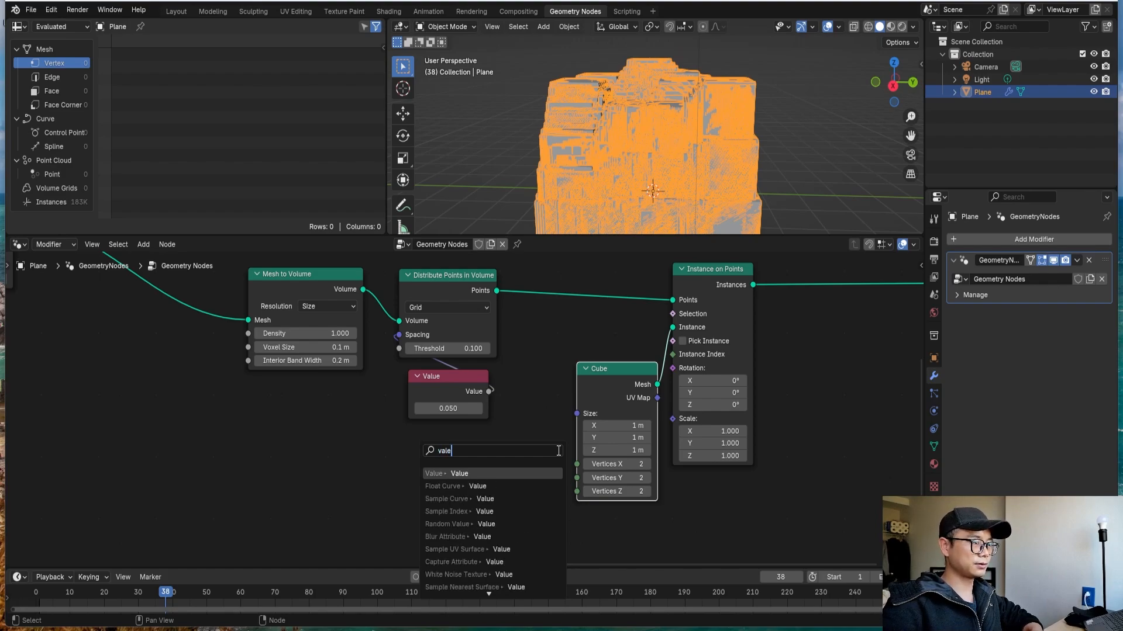
pyautogui.press('Return')
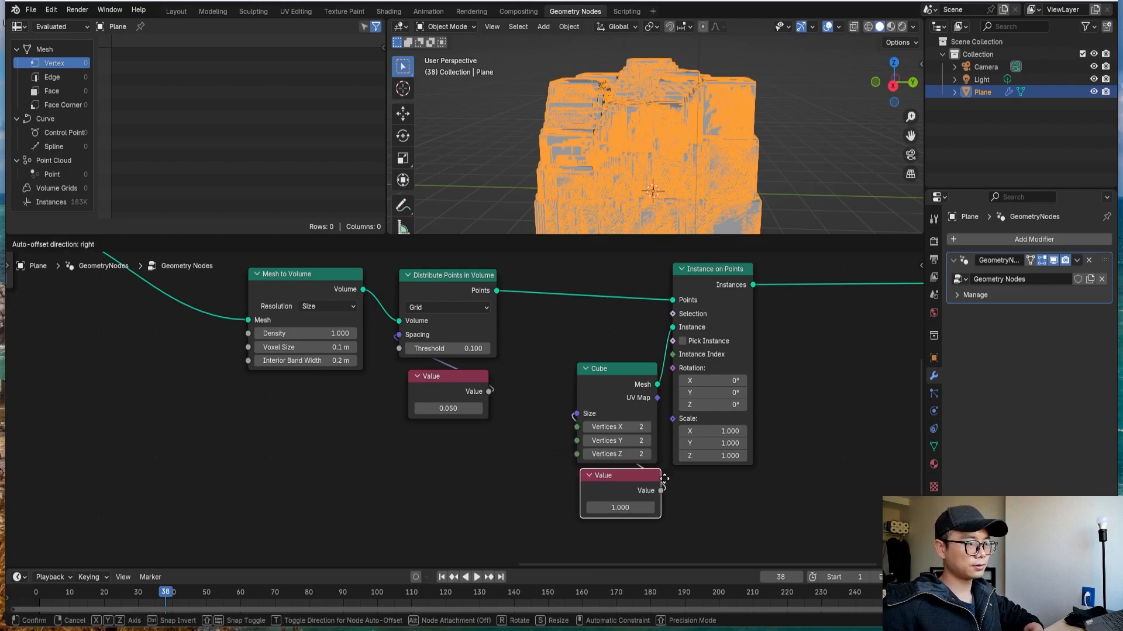
pyautogui.click(625, 502)
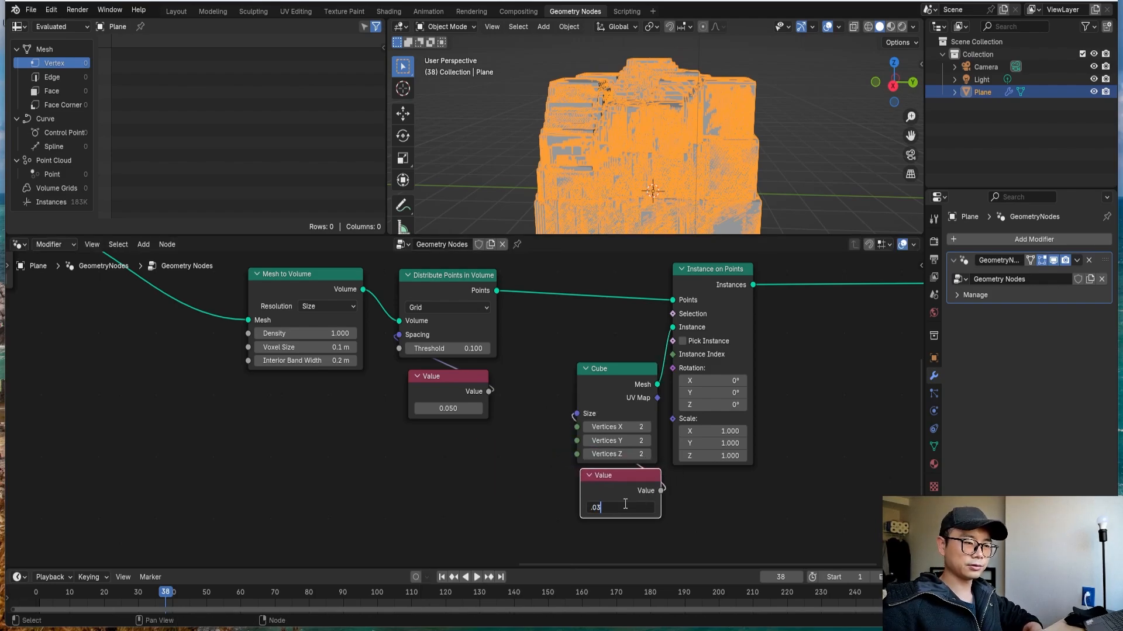
pyautogui.press('Return')
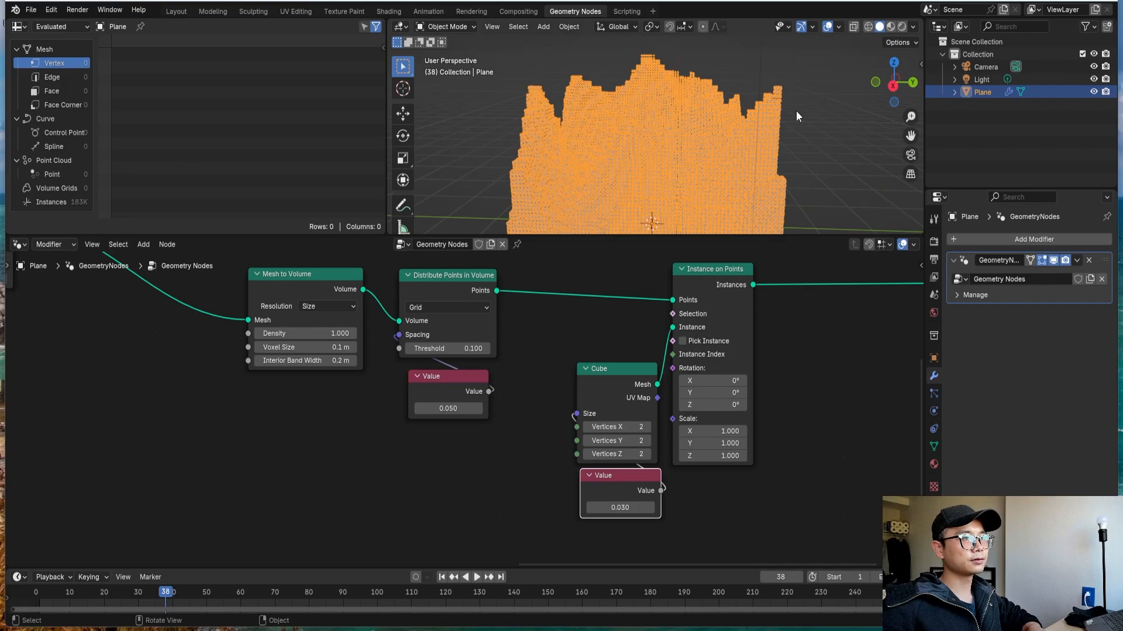
# Deselect the plane, examine the instanced cubes from another angle and save the file.
pyautogui.click(795, 111)
pyautogui.scroll(6, 718, 72)
pyautogui.moveTo(683, 90); pyautogui.dragTo(636, 137, button='middle')
pyautogui.scroll(-1, 637, 137)
pyautogui.scroll(-5, 637, 137)
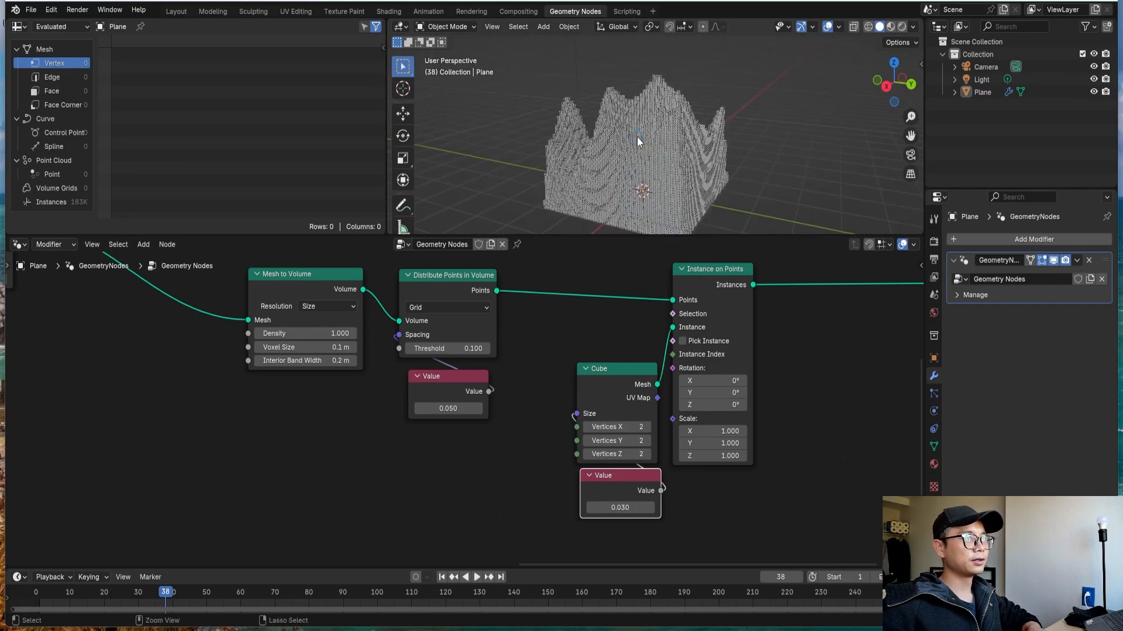
pyautogui.hotkey('ctrl', 's')
# Insert a Bake node between Instance on Points and Group Output and set it to Animation.
pyautogui.scroll(-4, 534, 434)
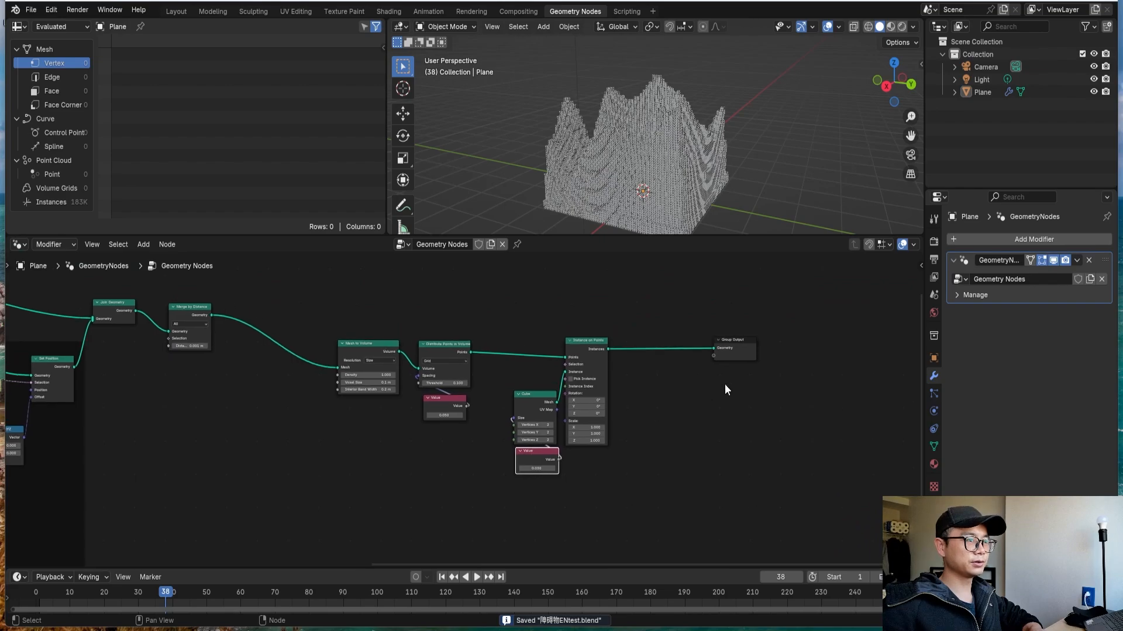
pyautogui.hotkey('shift', 'a')
pyautogui.write('ba')
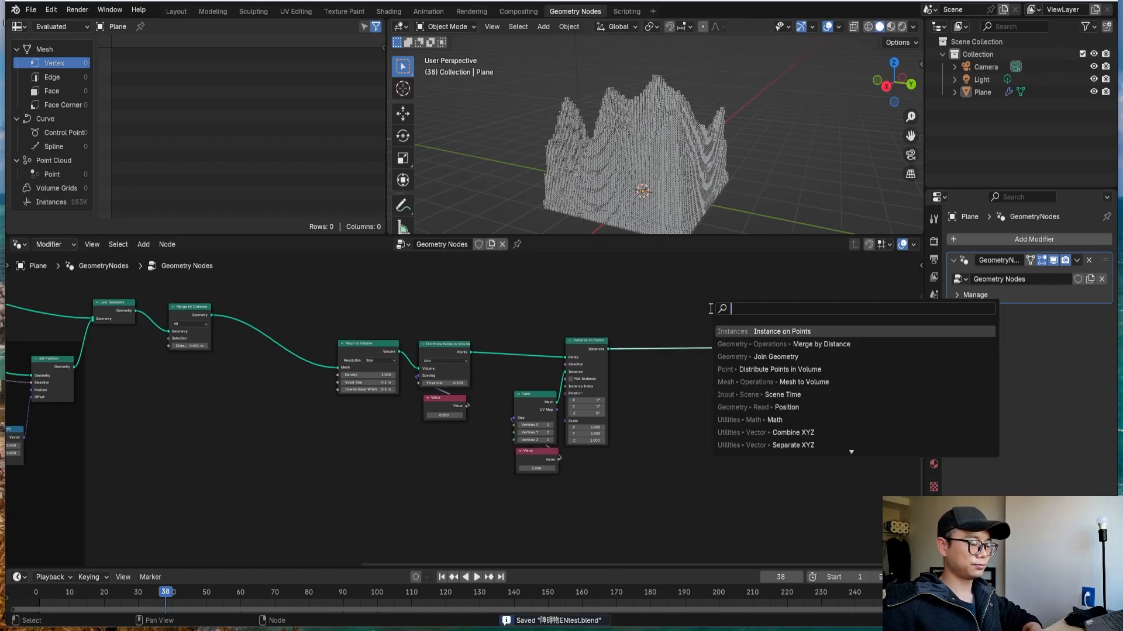
pyautogui.write('ke')
pyautogui.press('Return')
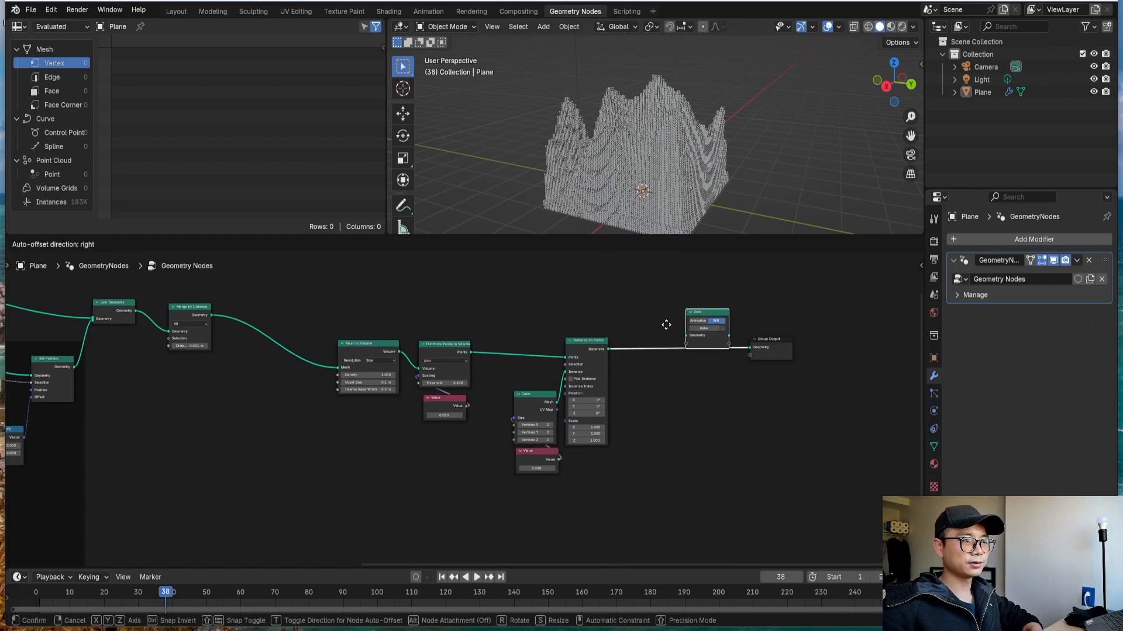
pyautogui.click(733, 348)
pyautogui.scroll(6, 734, 344)
pyautogui.moveTo(702, 352); pyautogui.dragTo(506, 396, button='middle')
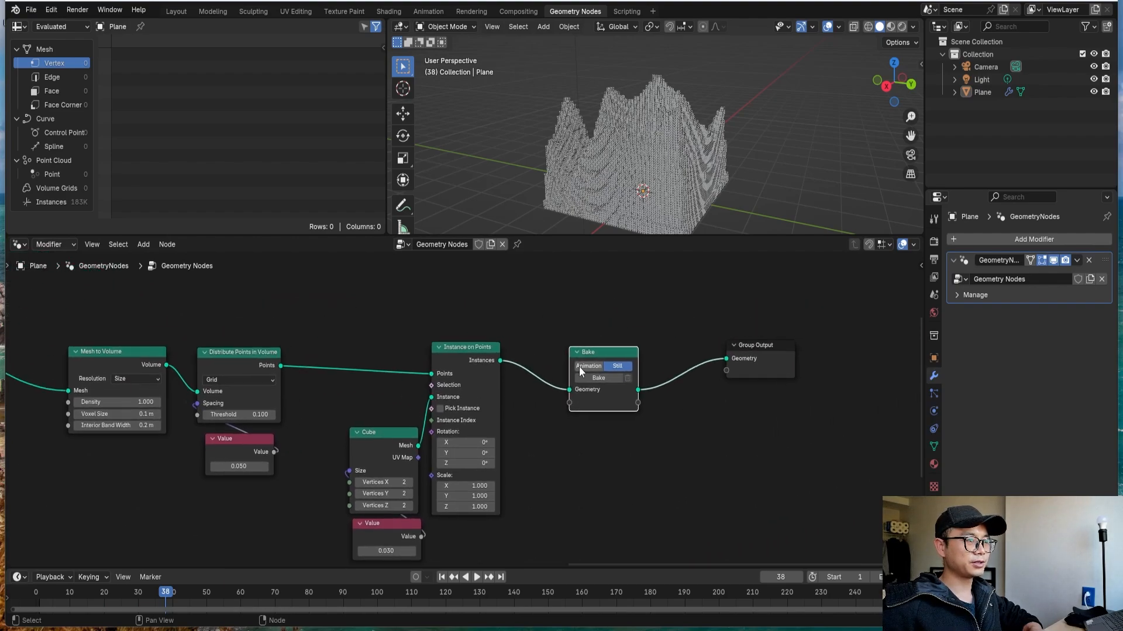
pyautogui.click(579, 368)
# Move the Group Output node far away from the Bake node to make room between them.
pyautogui.moveTo(765, 351); pyautogui.dragTo(811, 350)
pyautogui.scroll(-4, 664, 398)
pyautogui.moveTo(665, 398); pyautogui.dragTo(427, 430, button='middle')
pyautogui.moveTo(541, 401); pyautogui.dragTo(865, 418)
pyautogui.scroll(-4, 433, 407)
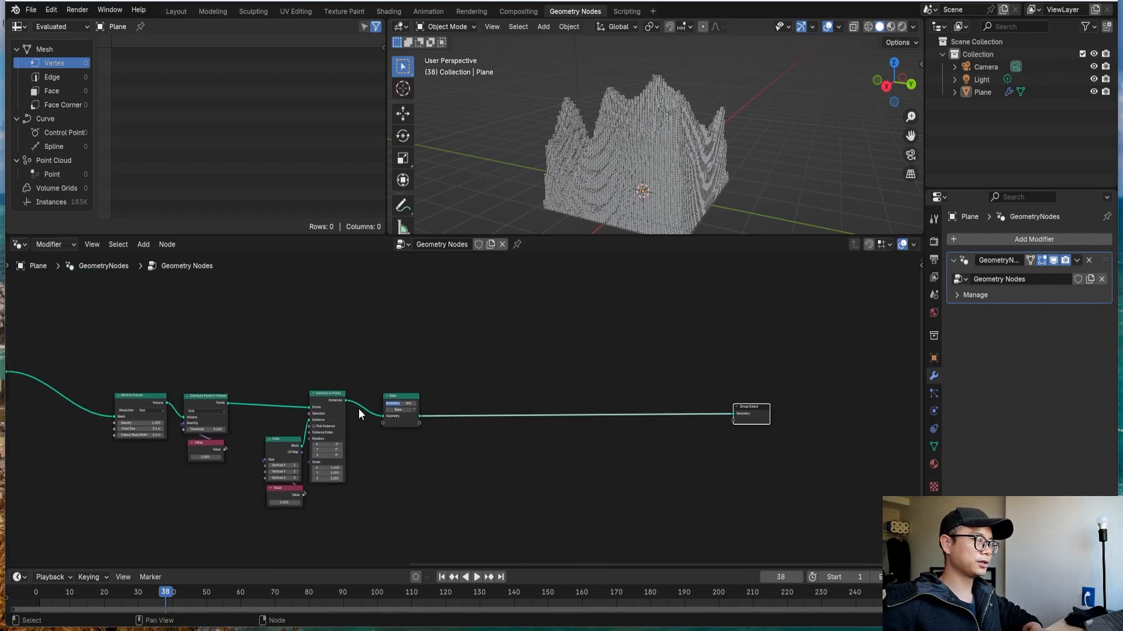
# Join the nodes from Mesh to Volume through Bake in a frame labelled "instance cube".
pyautogui.moveTo(359, 409); pyautogui.dragTo(570, 397, button='middle')
pyautogui.scroll(1, 294, 338)
pyautogui.moveTo(294, 335); pyautogui.dragTo(707, 530)
pyautogui.scroll(2, 564, 503)
pyautogui.hotkey('ctrl', 'j')
pyautogui.scroll(2, 426, 351)
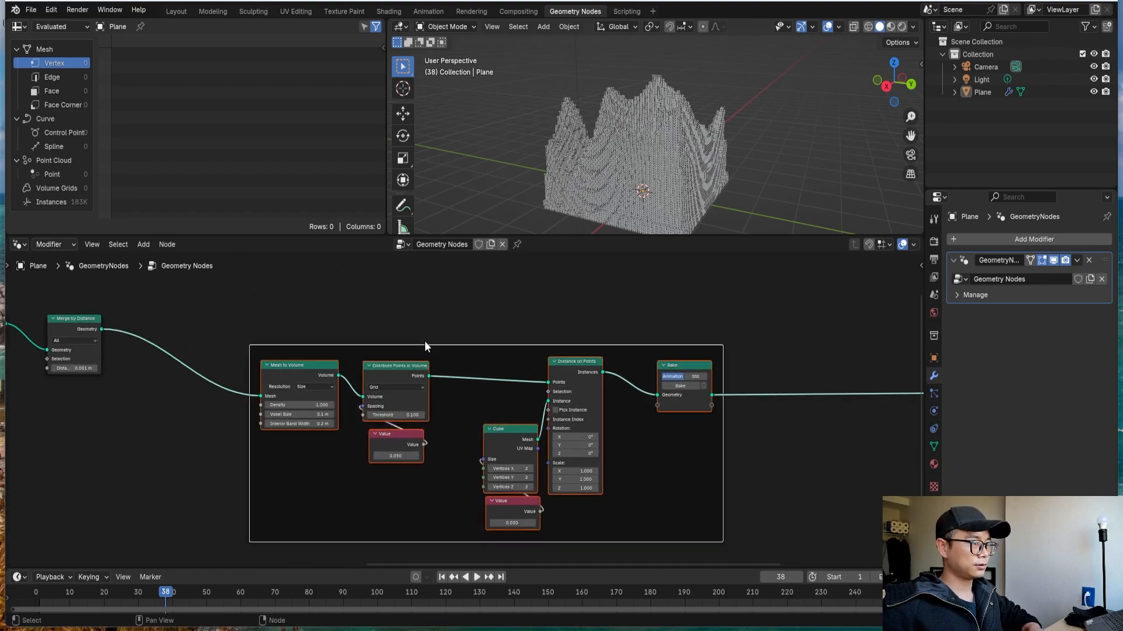
pyautogui.rightClick(531, 351)
pyautogui.click(531, 351)
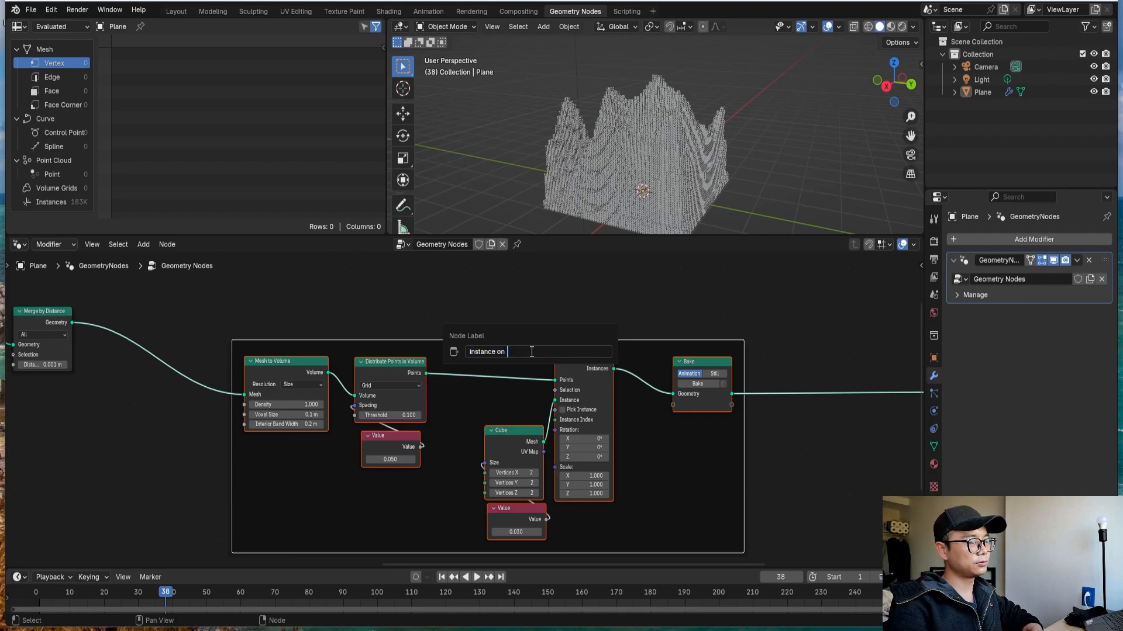
pyautogui.write('instance cube')
pyautogui.press('Return')
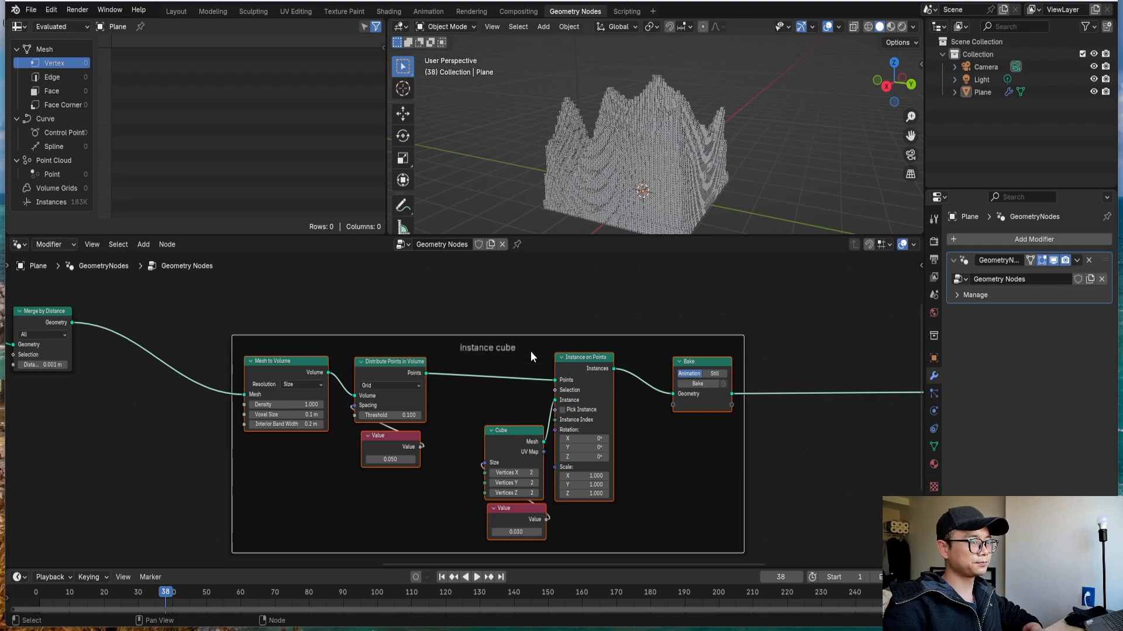
# Insert a Join Geometry node between Bake and Group Output, close to Group Output.
pyautogui.scroll(-4, 531, 351)
pyautogui.scroll(2, 666, 354)
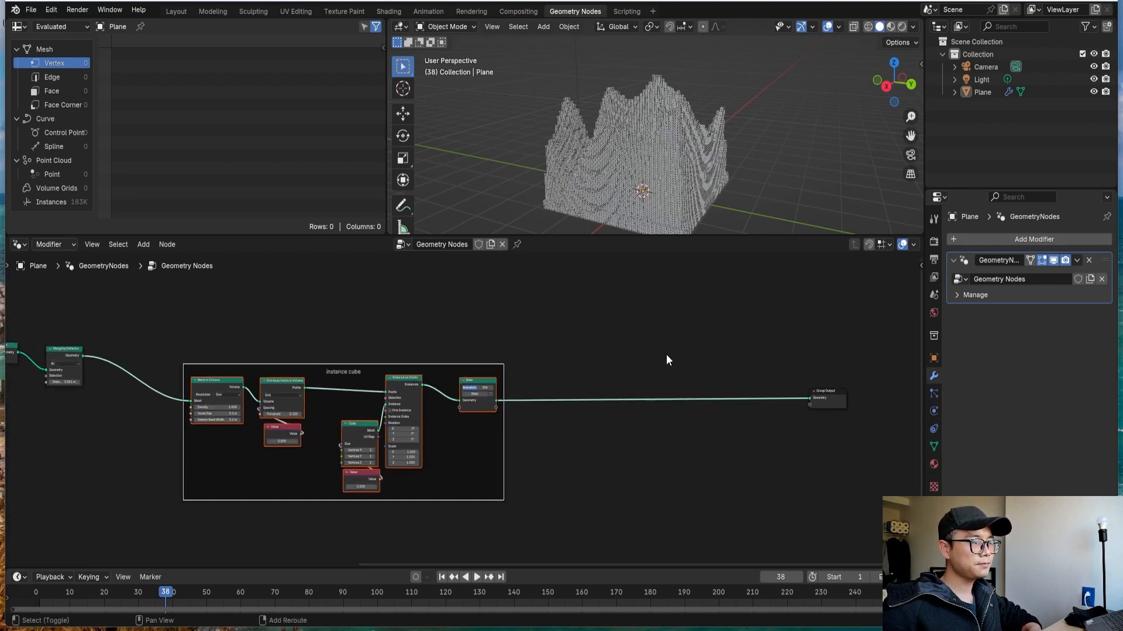
pyautogui.hotkey('shift', 'a')
pyautogui.write('join')
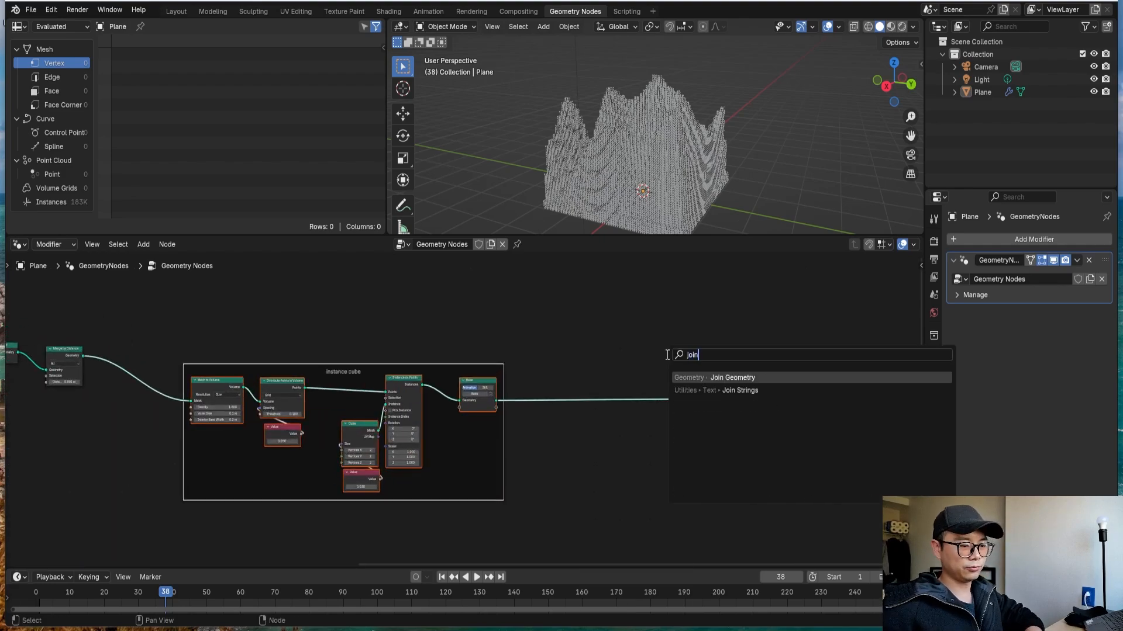
pyautogui.press('Return')
pyautogui.click(755, 386)
pyautogui.scroll(2, 792, 381)
pyautogui.moveTo(831, 384); pyautogui.dragTo(449, 425, button='middle')
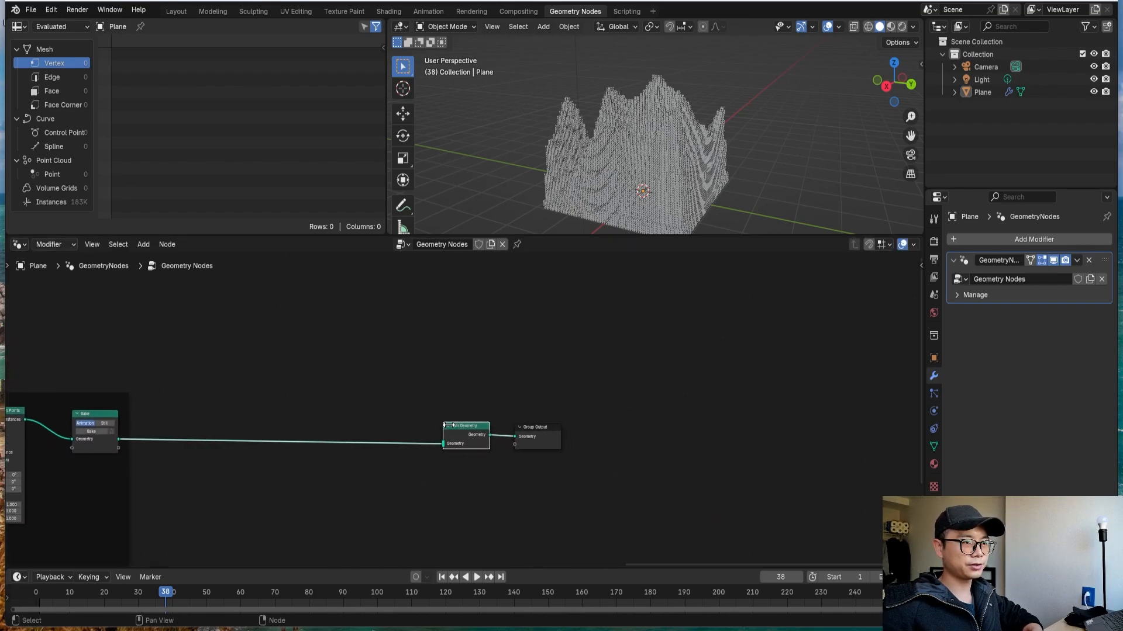
# Move Group Output and the new Join Geometry node farther away from the "instance cube" frame.
pyautogui.scroll(-3, 689, 458)
pyautogui.moveTo(533, 438); pyautogui.dragTo(764, 448)
pyautogui.scroll(-4, 739, 450)
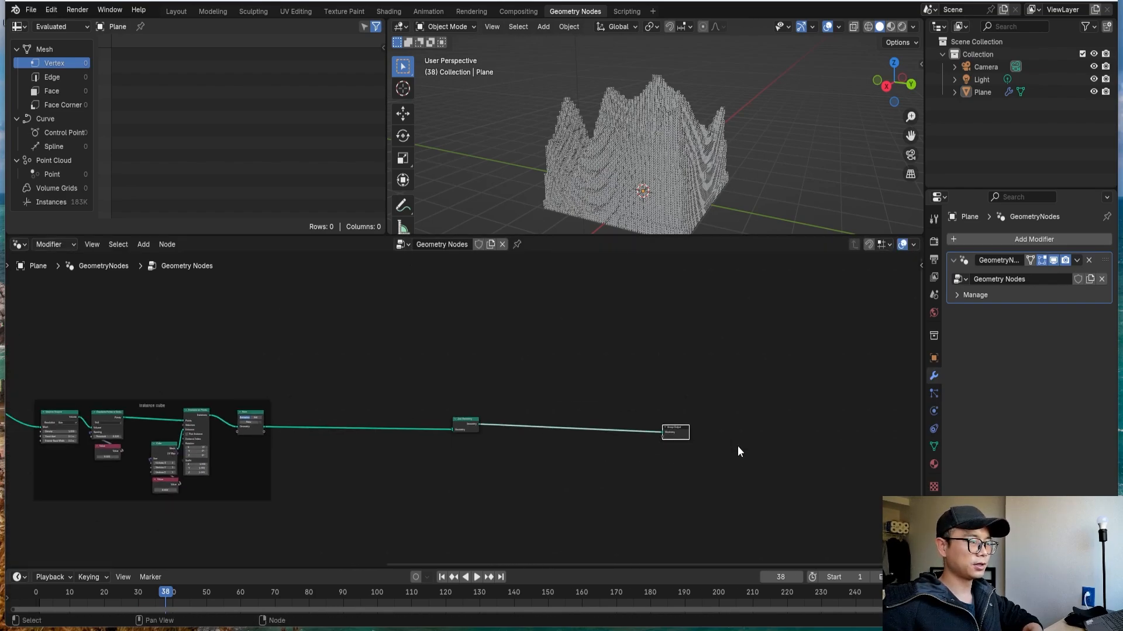
pyautogui.scroll(-1, 737, 446)
pyautogui.moveTo(696, 430); pyautogui.dragTo(880, 436, button='middle')
pyautogui.click(667, 431)
pyautogui.press('g')
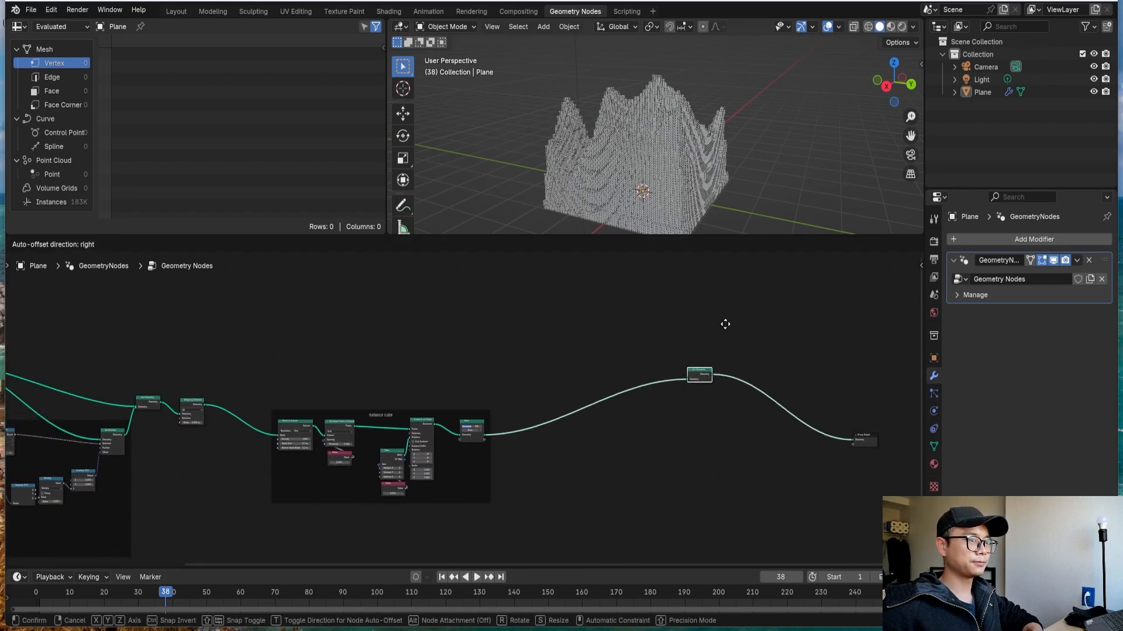
pyautogui.click(855, 329)
# Move Group Output up and farther out so it sits just beyond Join Geometry.
pyautogui.scroll(-3, 830, 403)
pyautogui.moveTo(795, 480); pyautogui.dragTo(676, 472, button='middle')
pyautogui.click(666, 468)
pyautogui.press('g')
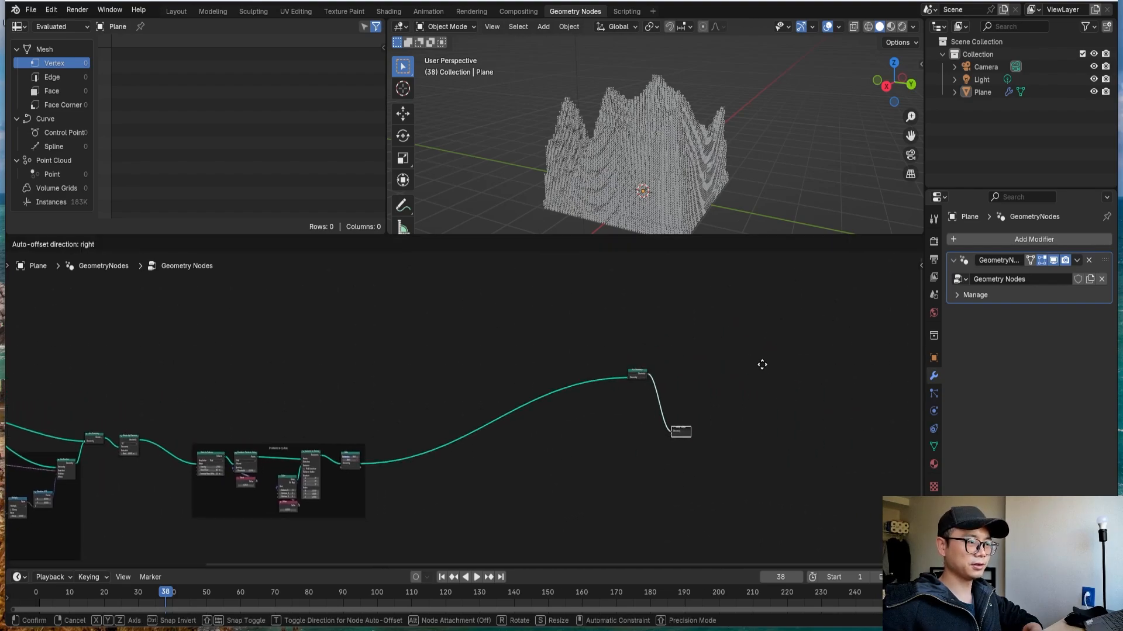
pyautogui.click(766, 355)
# Review the node tree from the input nodes and the mountain frame through to the "instance cube" frame.
pyautogui.moveTo(338, 415); pyautogui.dragTo(740, 411, button='middle')
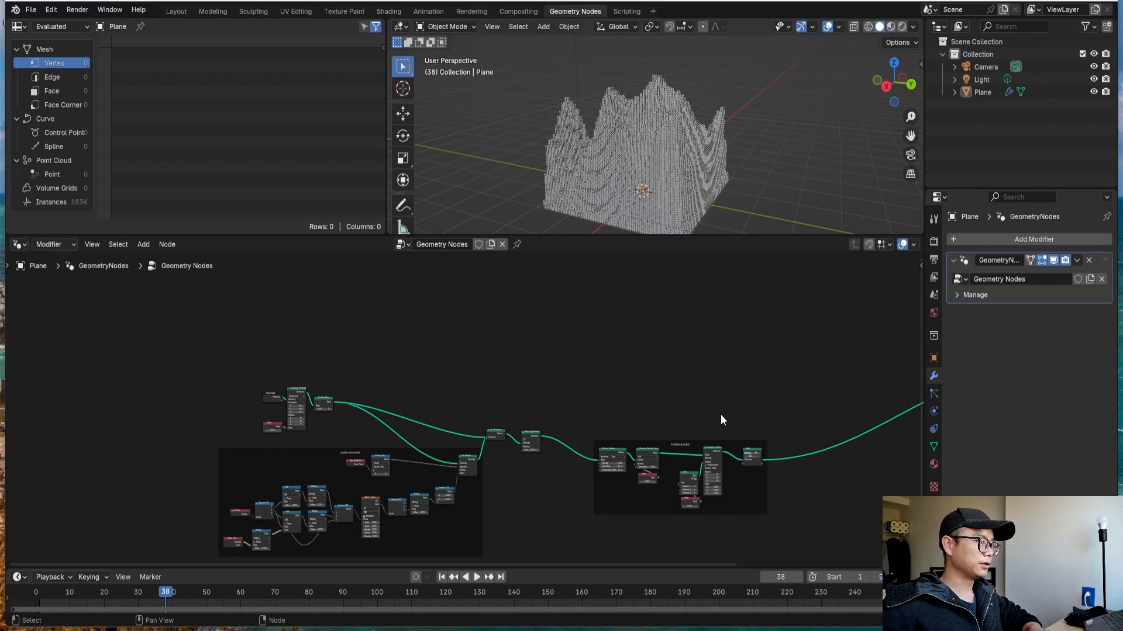
pyautogui.moveTo(661, 418); pyautogui.dragTo(391, 426, button='middle')
pyautogui.scroll(3, 387, 425)
pyautogui.moveTo(217, 427); pyautogui.dragTo(514, 433, button='middle')
pyautogui.scroll(3, 506, 435)
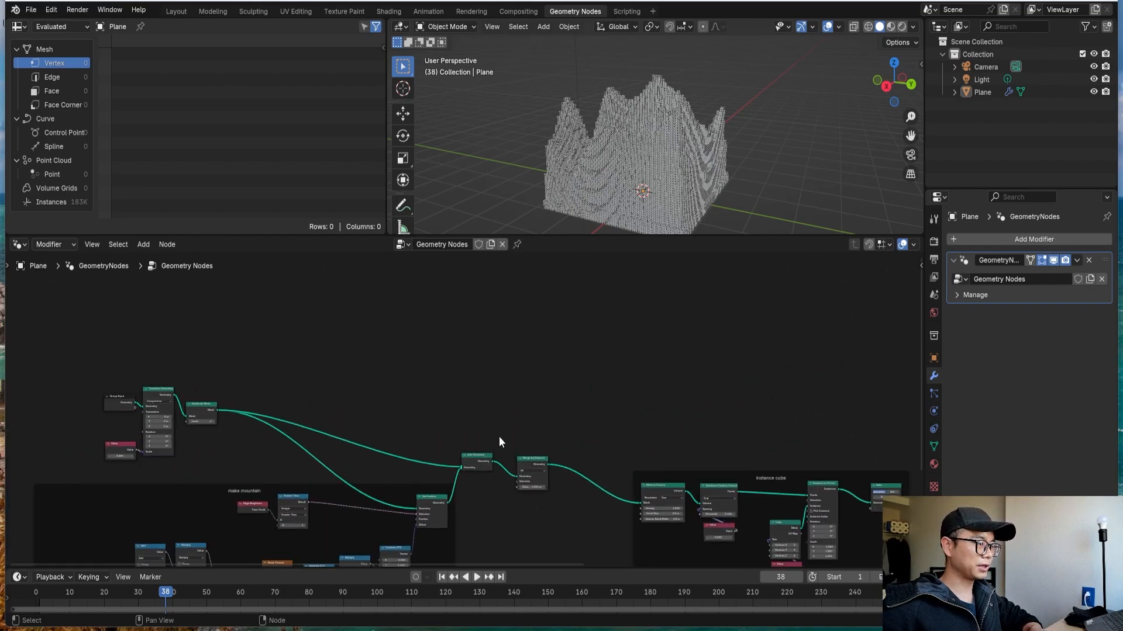
pyautogui.moveTo(789, 349); pyautogui.dragTo(548, 364, button='middle')
pyautogui.scroll(-5, 544, 370)
pyautogui.moveTo(316, 500); pyautogui.dragTo(371, 454, button='middle')
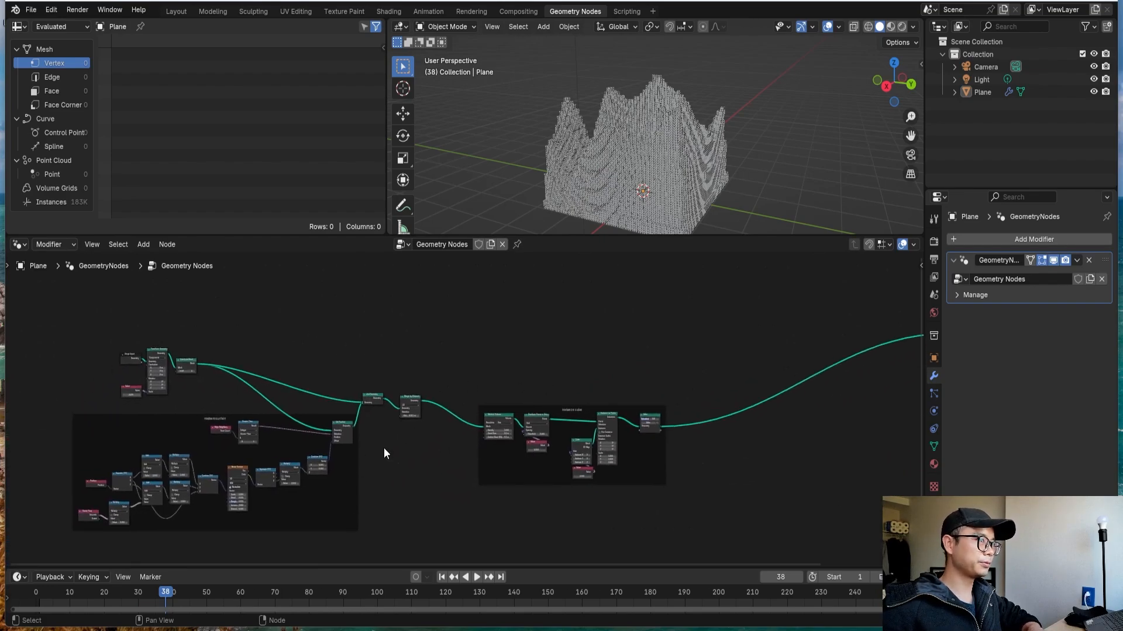
pyautogui.scroll(2, 495, 418)
pyautogui.moveTo(474, 411); pyautogui.dragTo(393, 453, button='middle')
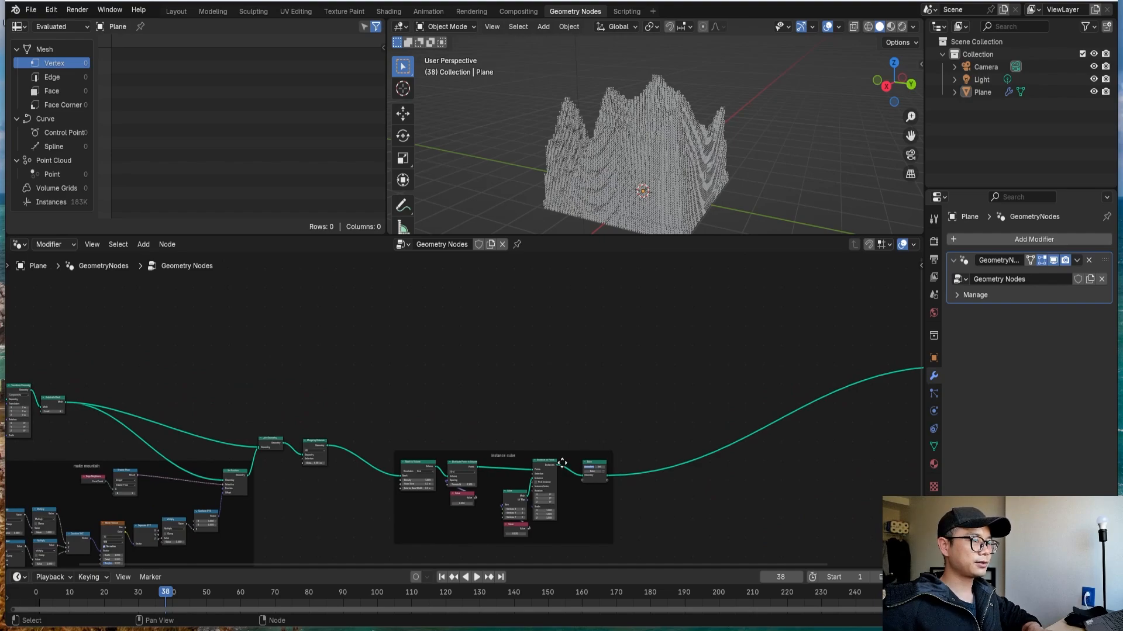
# Cut the link from Bake to the final Join Geometry and connect Merge by Distance to that Join Geometry instead.
pyautogui.moveTo(561, 463); pyautogui.dragTo(532, 449, button='middle')
pyautogui.moveTo(657, 472); pyautogui.dragTo(607, 463, button='middle')
pyautogui.scroll(-2, 606, 462)
pyautogui.keyDown('ctrl'); pyautogui.moveTo(608, 465); pyautogui.dragTo(610, 385, button='right'); pyautogui.keyUp('ctrl')
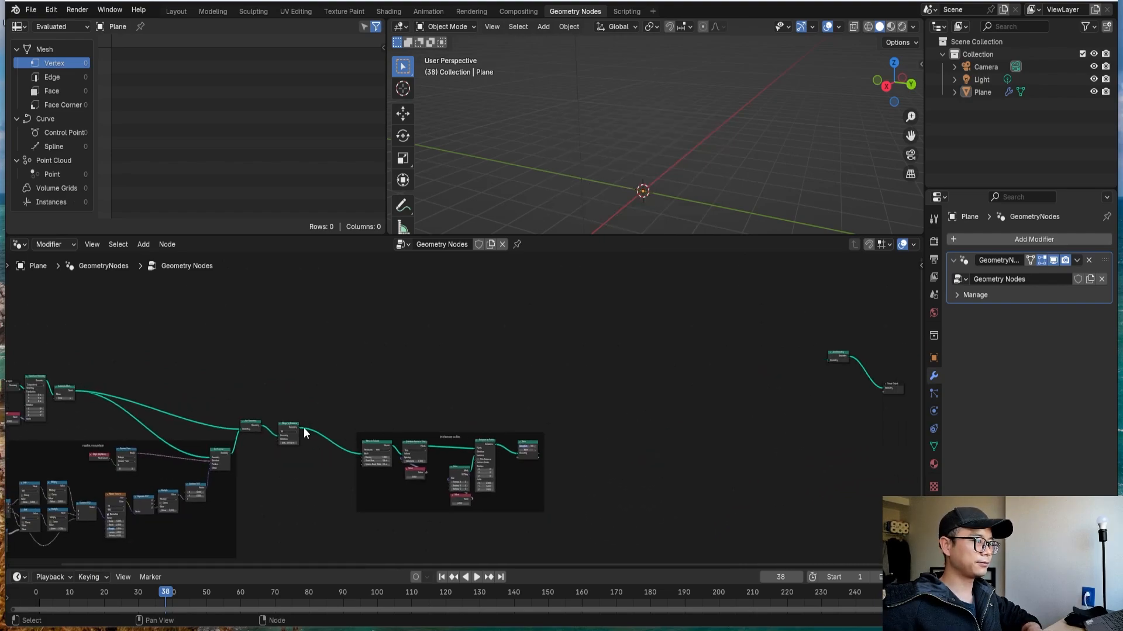
pyautogui.moveTo(304, 427); pyautogui.dragTo(826, 364)
pyautogui.scroll(1, 415, 391)
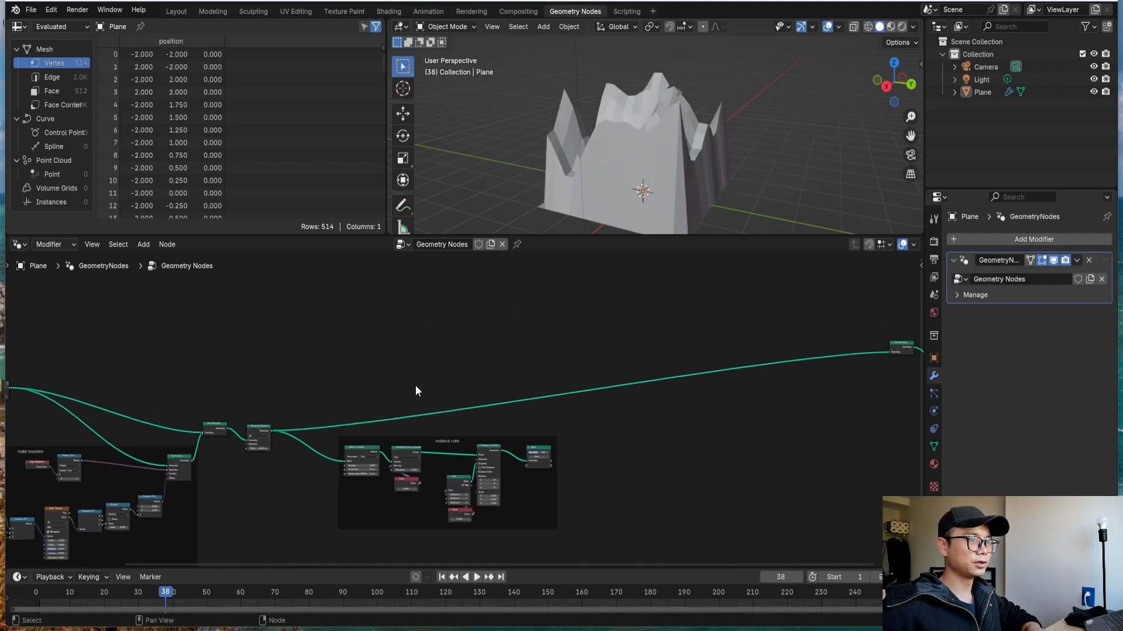
# Orbit around the mountain mesh to examine it and save the file.
pyautogui.moveTo(643, 166)
pyautogui.mouseDown(button='middle')
pyautogui.moveTo(699, 118)
pyautogui.moveTo(654, 146)
pyautogui.moveTo(656, 158)
pyautogui.mouseUp(button='middle')
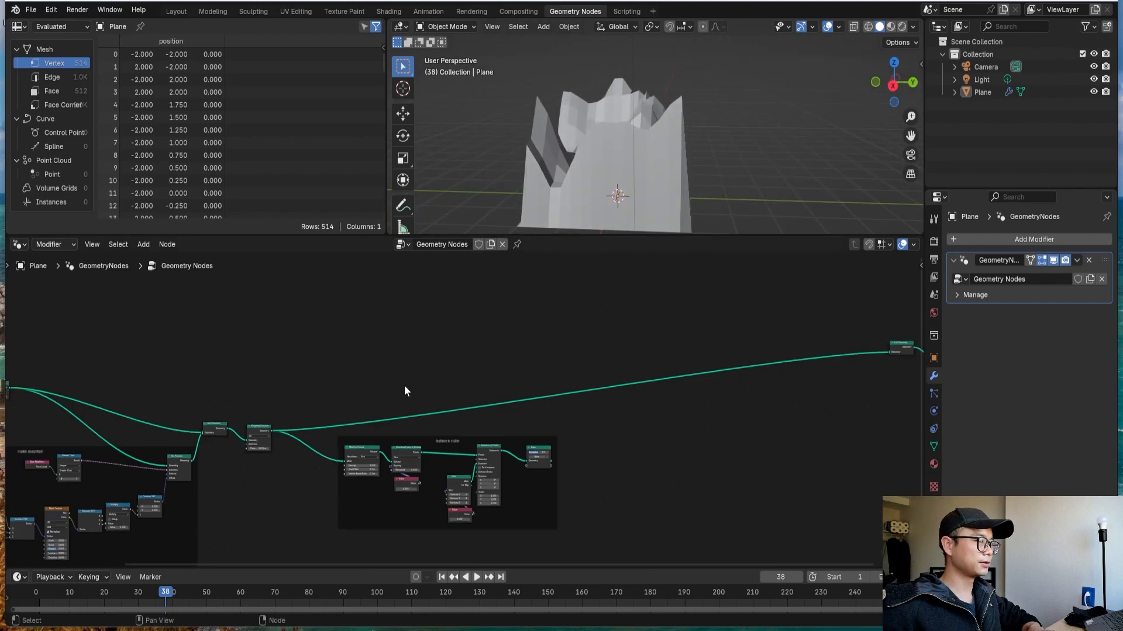
pyautogui.scroll(-2, 404, 386)
pyautogui.moveTo(332, 330); pyautogui.dragTo(354, 379, button='middle')
pyautogui.hotkey('ctrl', 's')
pyautogui.scroll(2, 444, 350)
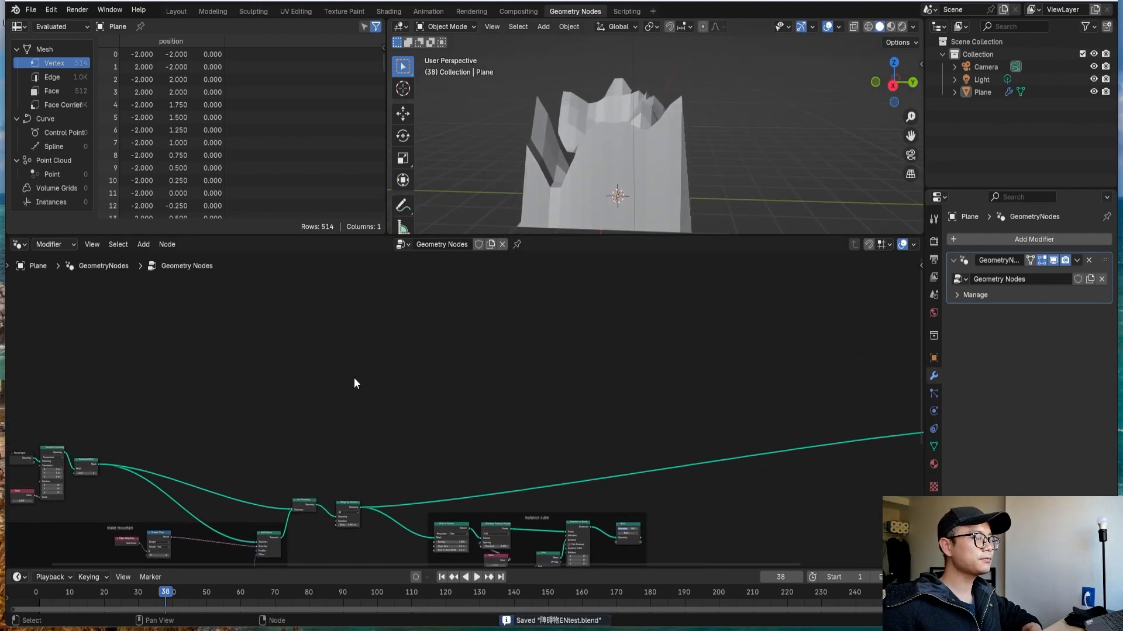
pyautogui.scroll(1, 355, 383)
pyautogui.hotkey('shift', 'a')
pyautogui.write('p')
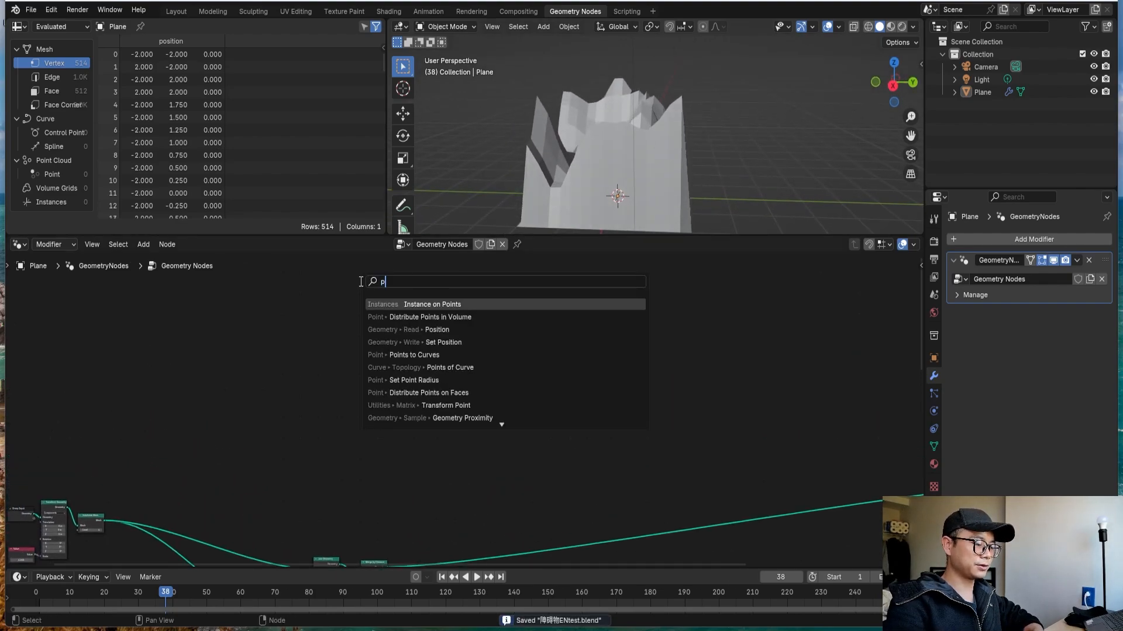
pyautogui.write('oint')
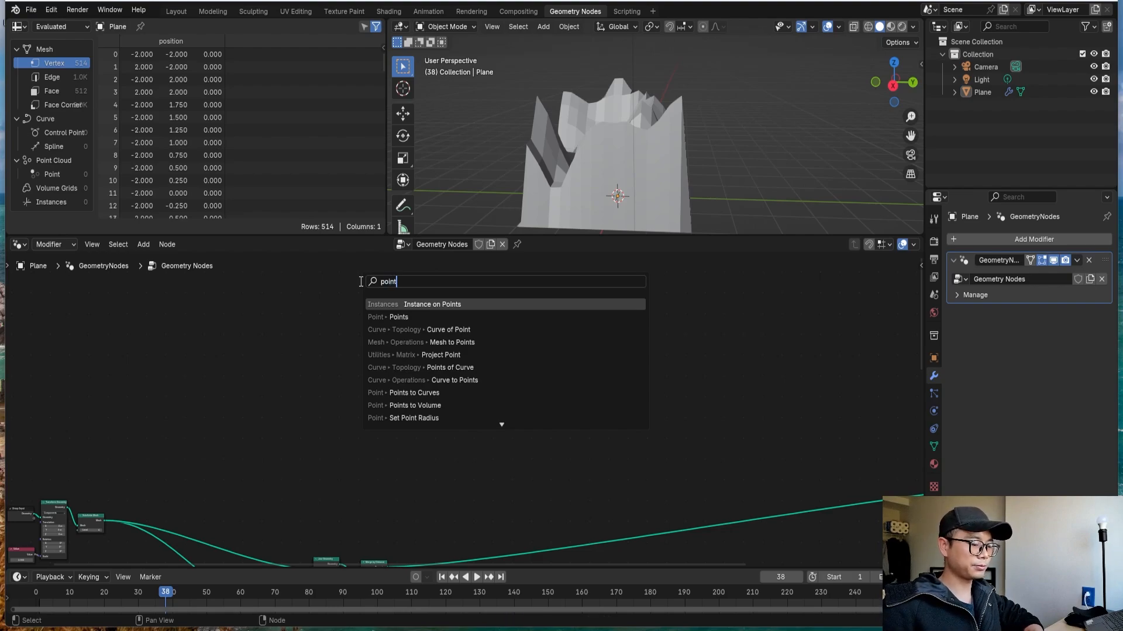
pyautogui.press('Return')
pyautogui.click(360, 281)
pyautogui.press('x')
# Add a Points node in the empty area above the existing node chain and adjust its position.
pyautogui.scroll(2, 368, 290)
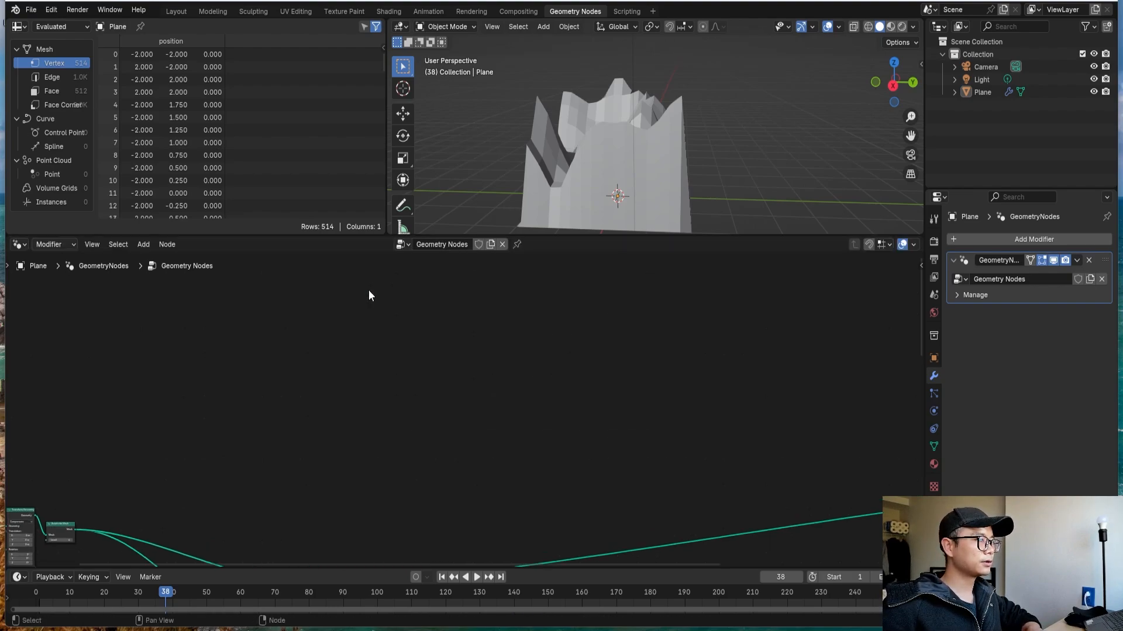
pyautogui.hotkey('shift', 'a')
pyautogui.click(369, 290)
pyautogui.write('poin')
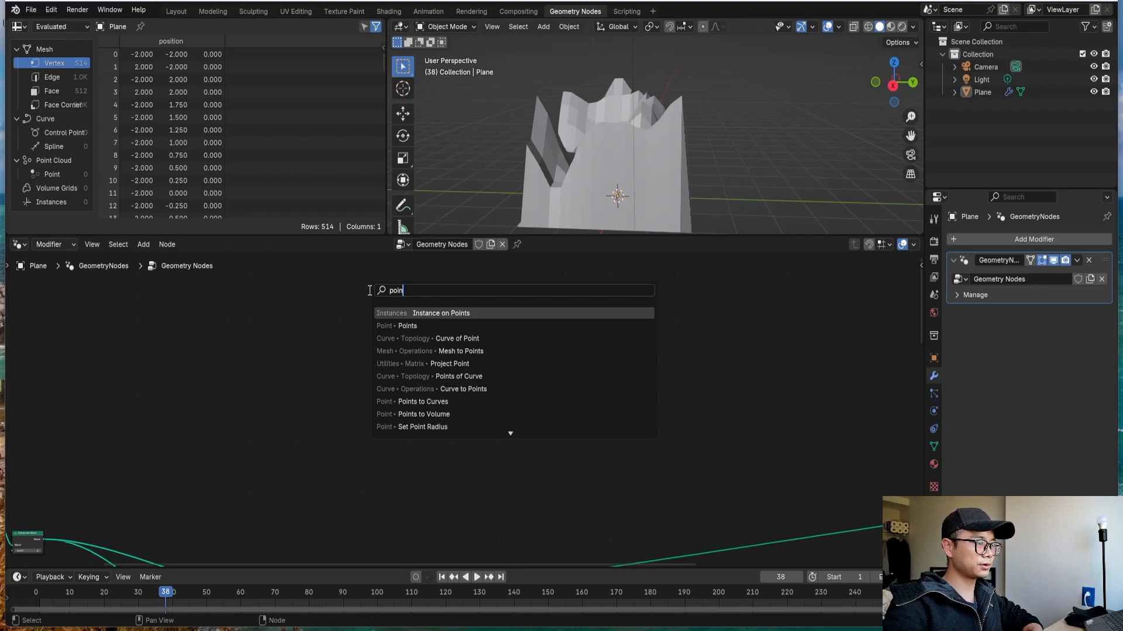
pyautogui.click(414, 324)
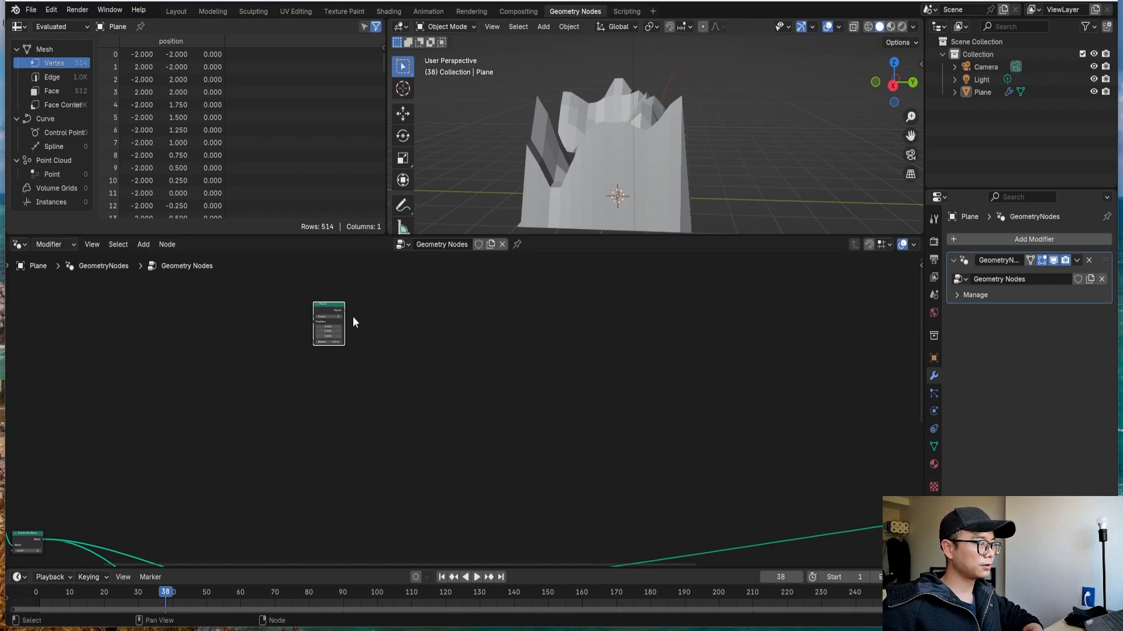
pyautogui.scroll(-1, 198, 358)
pyautogui.moveTo(198, 358); pyautogui.dragTo(270, 370, button='middle')
pyautogui.moveTo(244, 363); pyautogui.dragTo(200, 328)
# Add a Simulation Zone beside the Points node and connect the Points output to the zone's Geometry input.
pyautogui.scroll(-1, 245, 335)
pyautogui.moveTo(245, 335); pyautogui.dragTo(132, 324, button='middle')
pyautogui.scroll(-1, 330, 374)
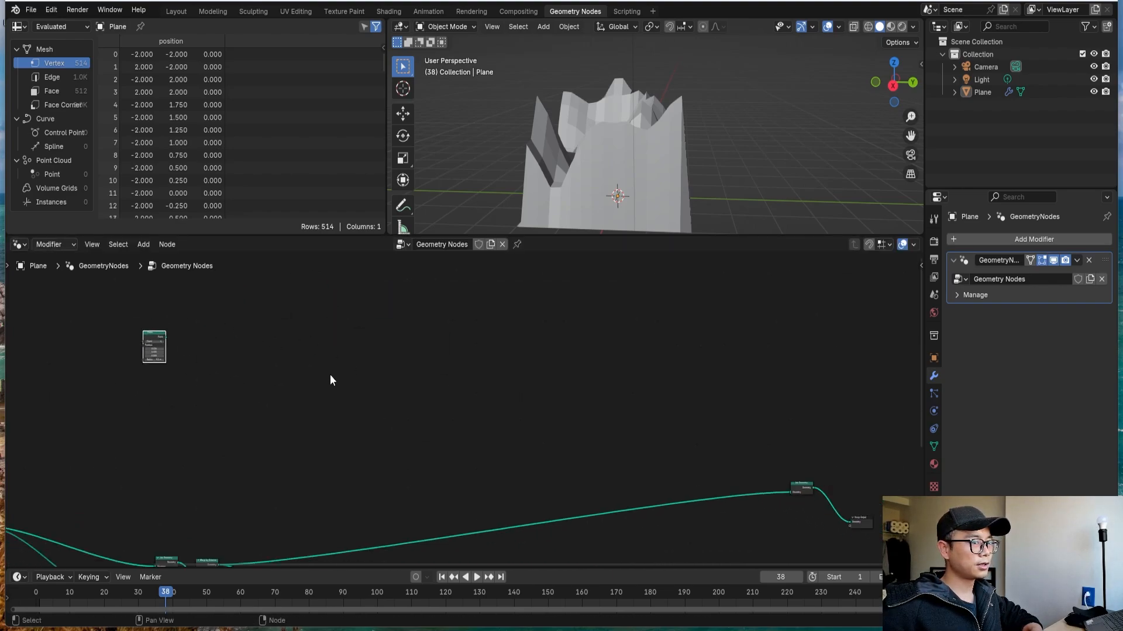
pyautogui.hotkey('shift', 'a')
pyautogui.click(592, 342)
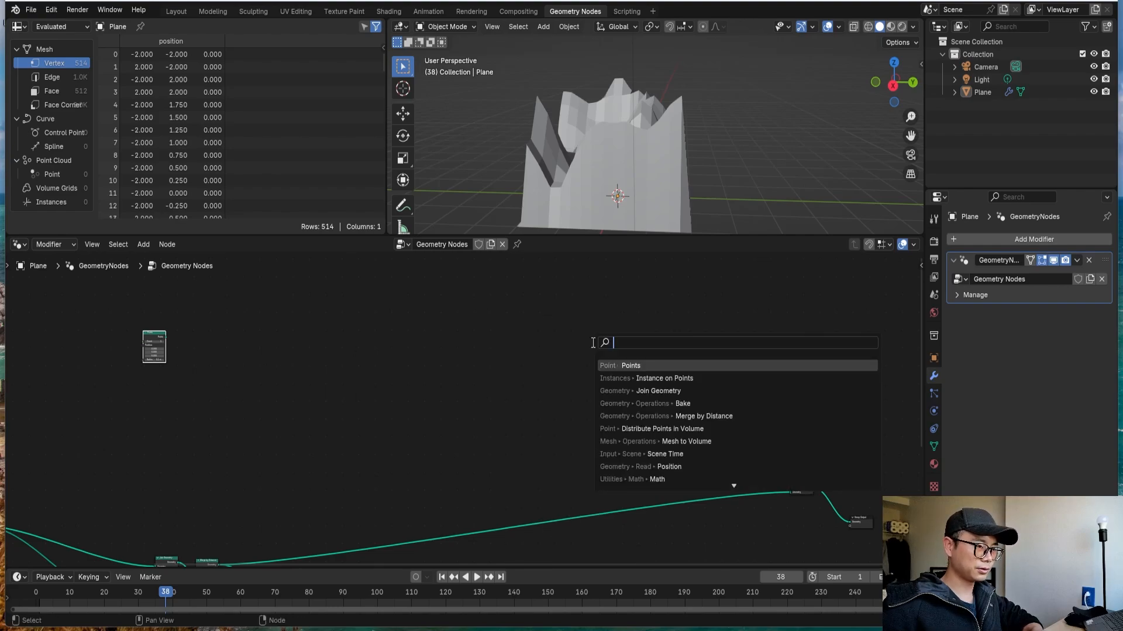
pyautogui.write('simu')
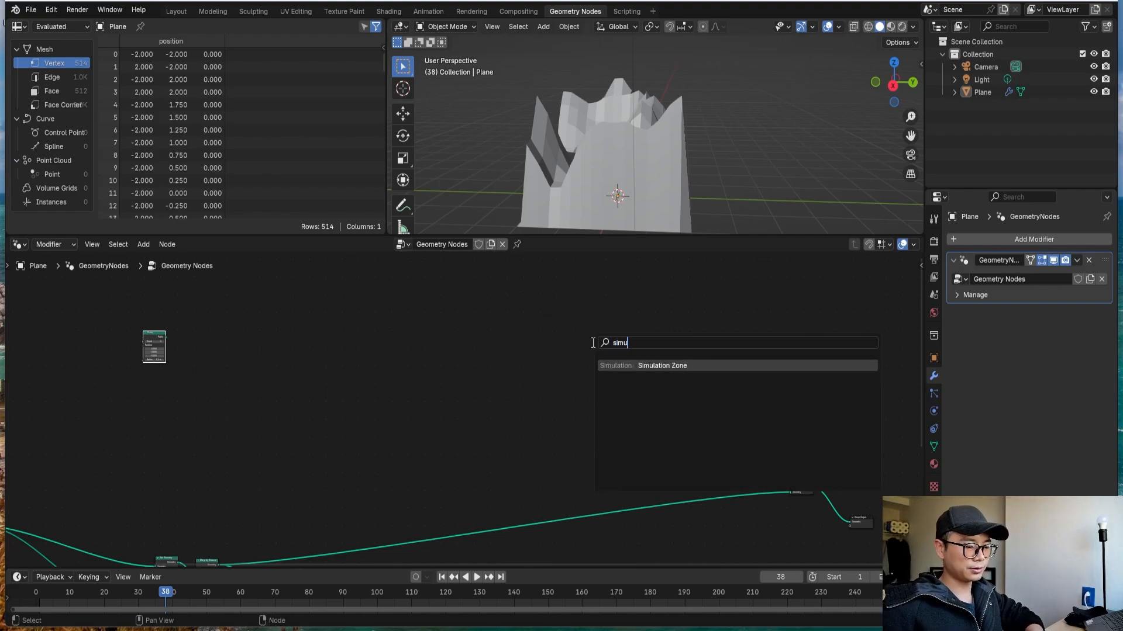
pyautogui.press('Return')
pyautogui.click(218, 340)
pyautogui.scroll(5, 331, 370)
pyautogui.moveTo(330, 370); pyautogui.dragTo(571, 391, button='middle')
pyautogui.scroll(3, 382, 351)
pyautogui.moveTo(241, 316); pyautogui.dragTo(307, 333)
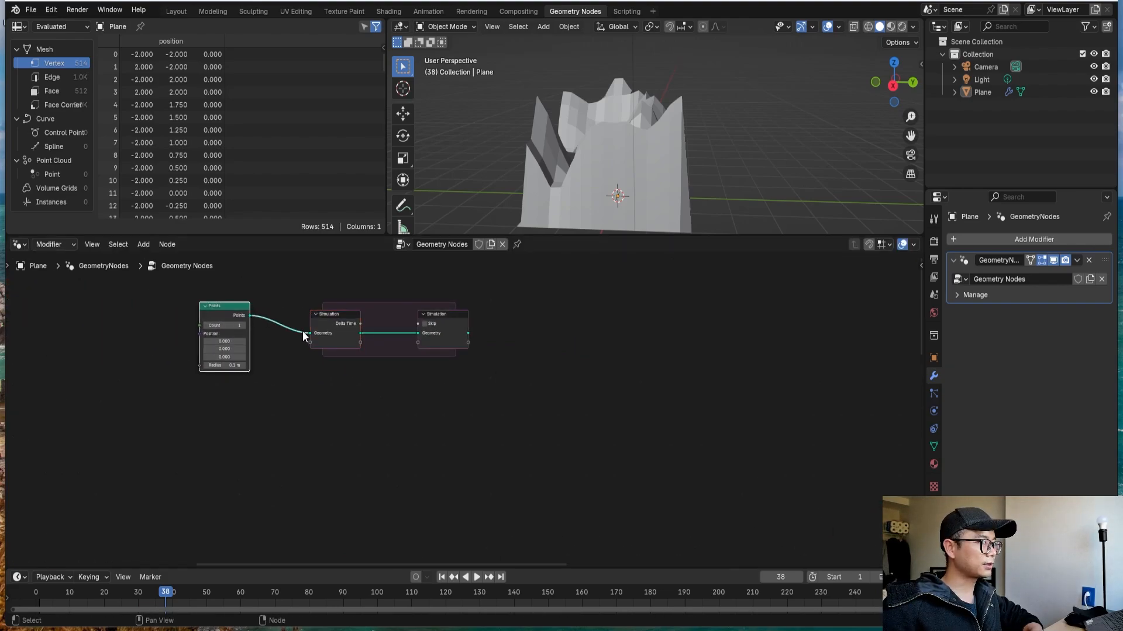
# Stretch the simulation zone by moving its output node far along the tree, close to the final Join Geometry.
pyautogui.scroll(-2, 445, 345)
pyautogui.moveTo(528, 357); pyautogui.dragTo(229, 331, button='middle')
pyautogui.scroll(-1, 201, 333)
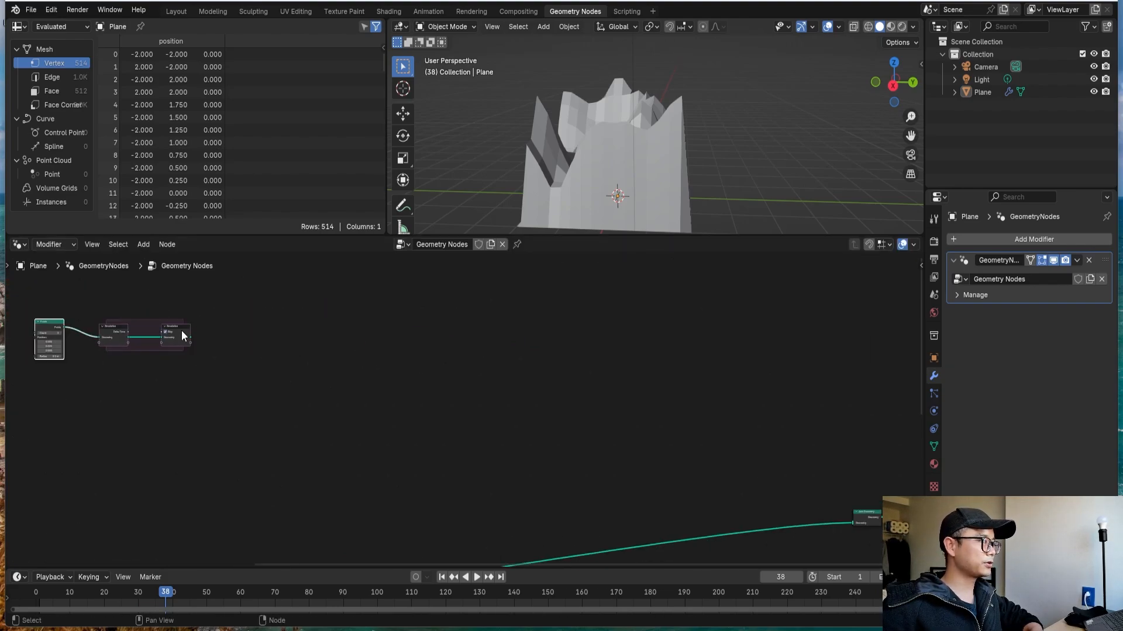
pyautogui.scroll(1, 168, 336)
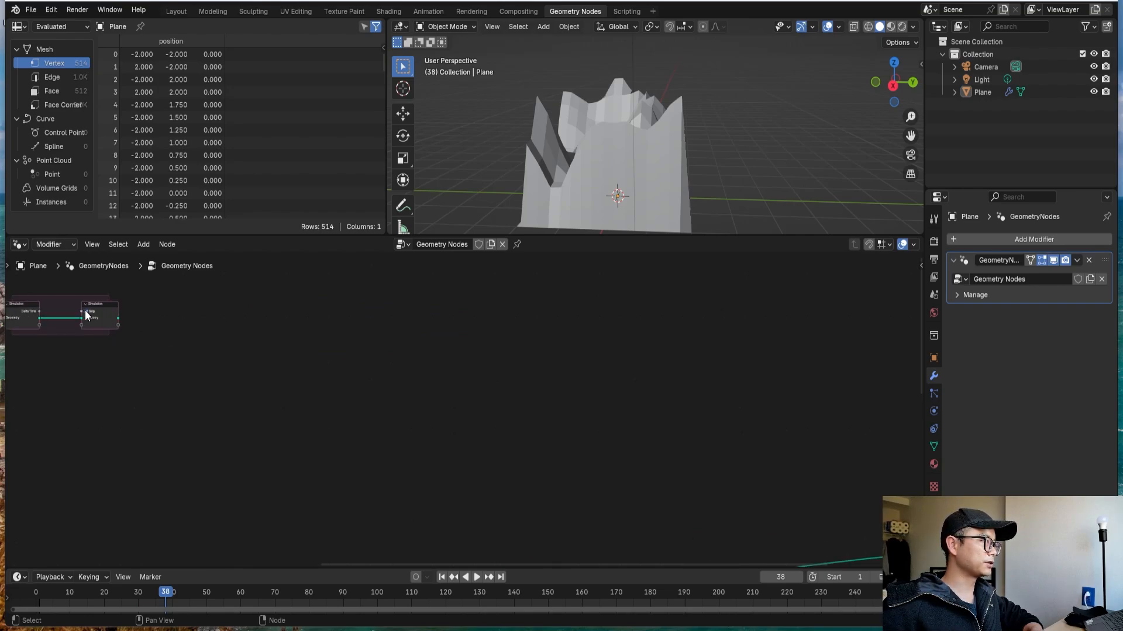
pyautogui.moveTo(100, 309); pyautogui.dragTo(899, 327)
pyautogui.moveTo(794, 353); pyautogui.dragTo(310, 318, button='middle')
pyautogui.scroll(1, 418, 345)
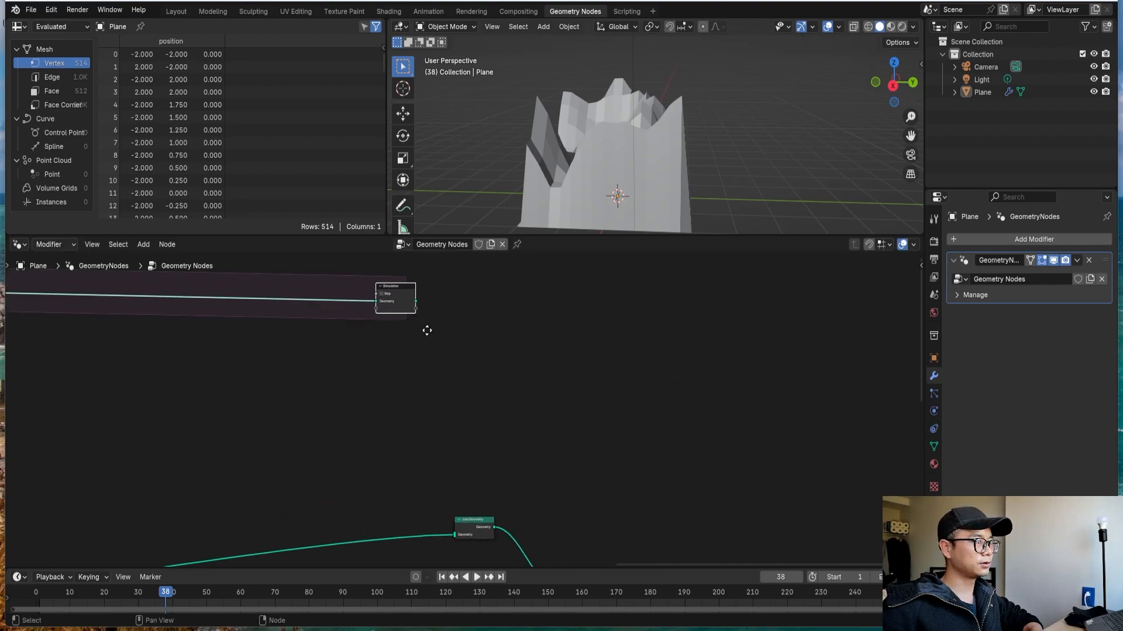
pyautogui.moveTo(426, 331); pyautogui.dragTo(443, 325, button='middle')
# Shift the final Join Geometry node outward and connect the simulation output's Geometry to it.
pyautogui.moveTo(479, 512); pyautogui.dragTo(547, 515)
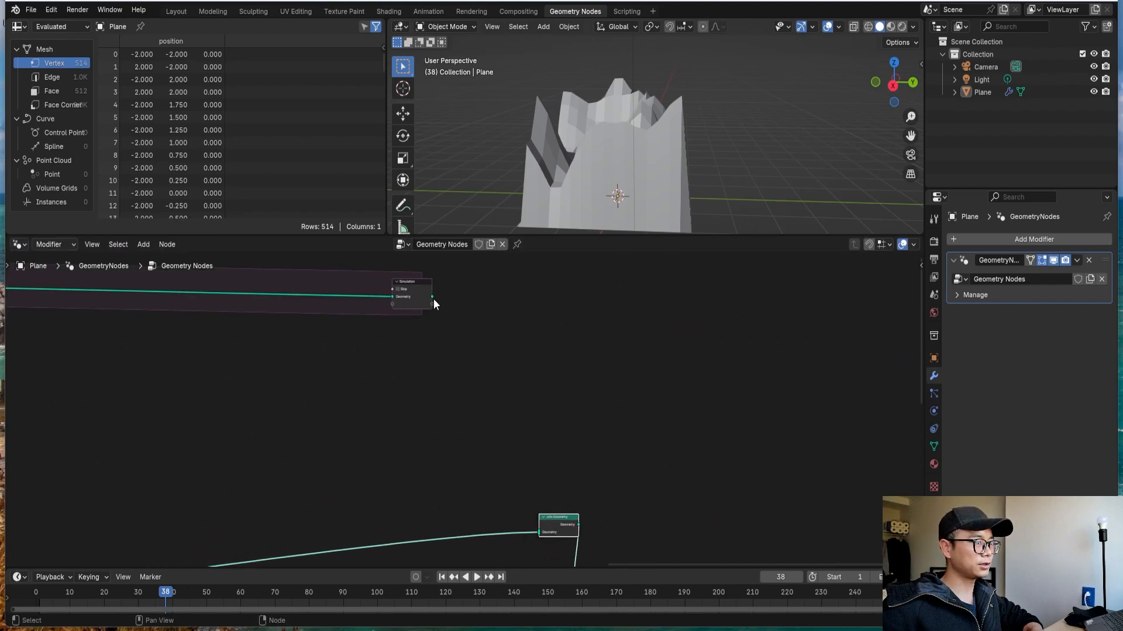
pyautogui.moveTo(431, 303); pyautogui.dragTo(542, 524)
pyautogui.moveTo(660, 153)
pyautogui.mouseDown(button='middle')
pyautogui.moveTo(619, 128)
pyautogui.moveTo(664, 134)
pyautogui.mouseUp(button='middle')
pyautogui.scroll(1, 577, 303)
# Insert an Instance on Points node into the link between the simulation output and the final Join Geometry.
pyautogui.hotkey('shift', 'a')
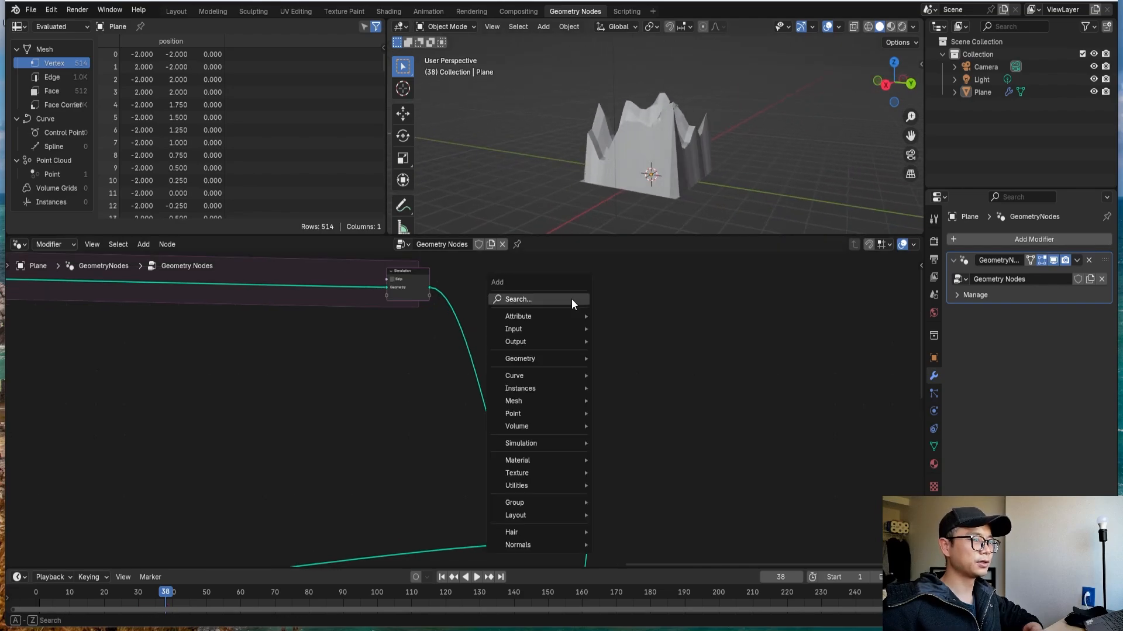
pyautogui.click(571, 299)
pyautogui.write('i')
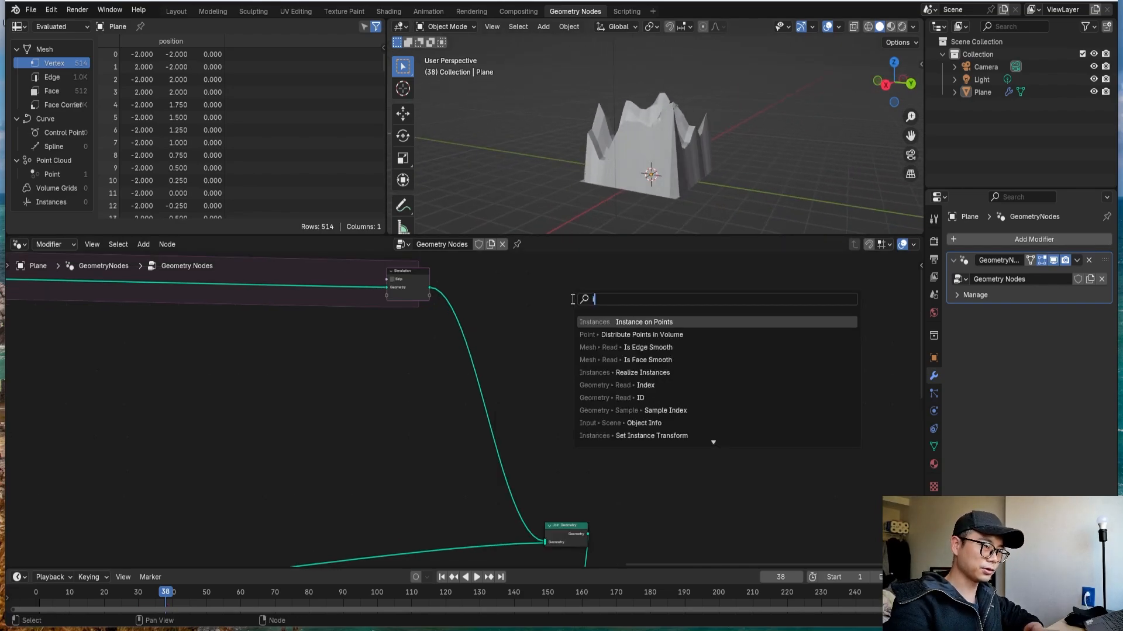
pyautogui.write('nst on')
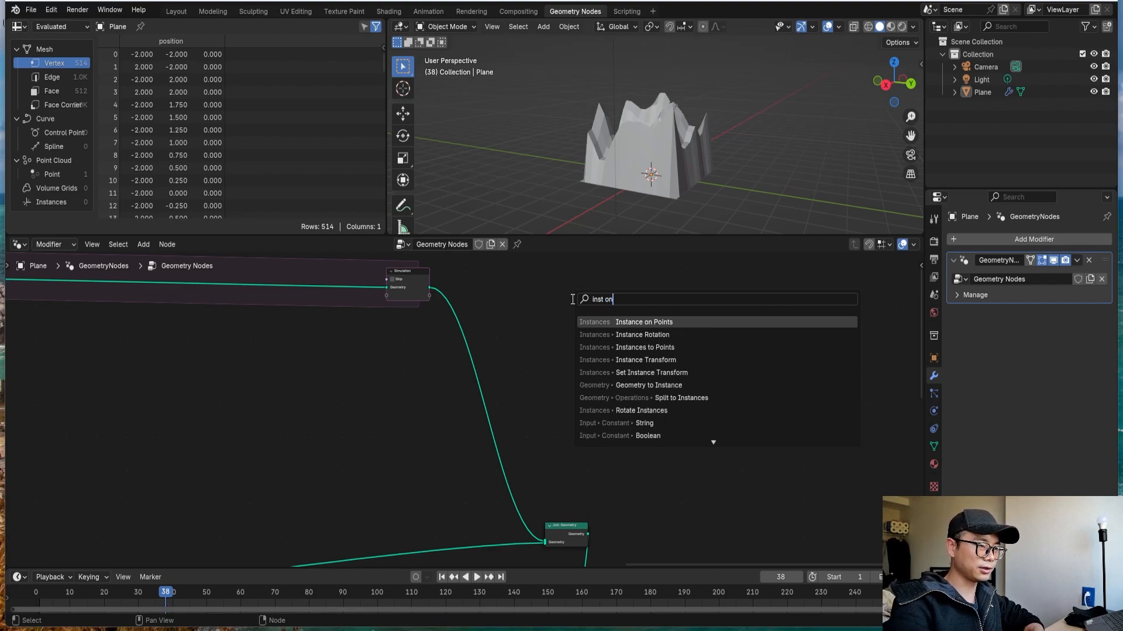
pyautogui.press('Return')
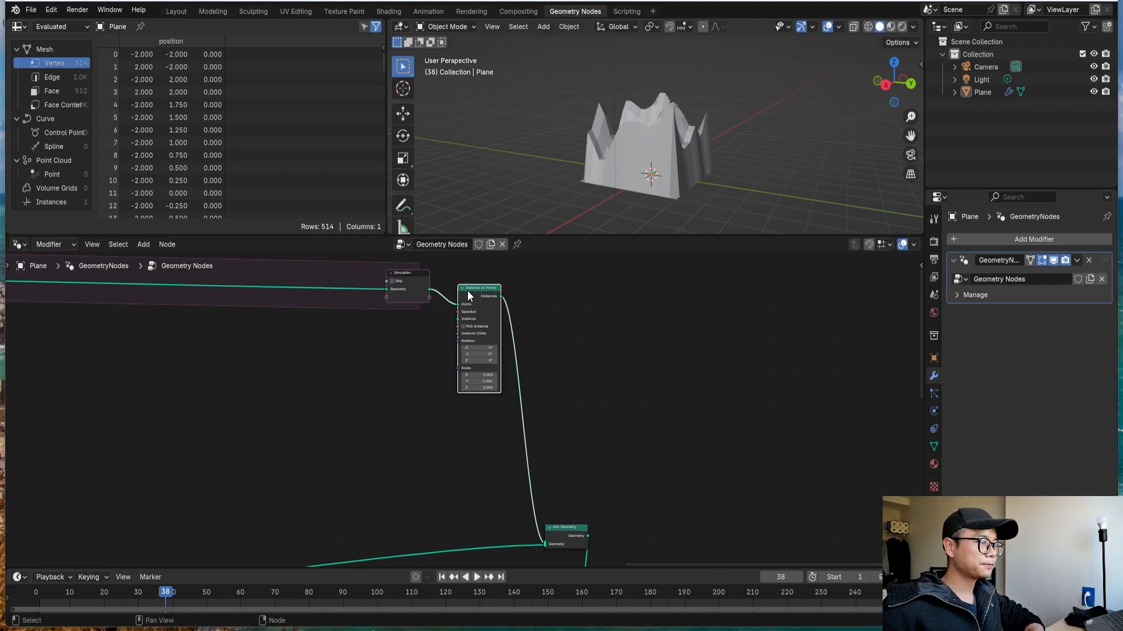
pyautogui.click(480, 285)
pyautogui.moveTo(478, 321); pyautogui.dragTo(612, 344, button='middle')
# Add a UV Sphere node with its Mesh connected to the Instance input of the new Instance on Points.
pyautogui.scroll(2, 612, 344)
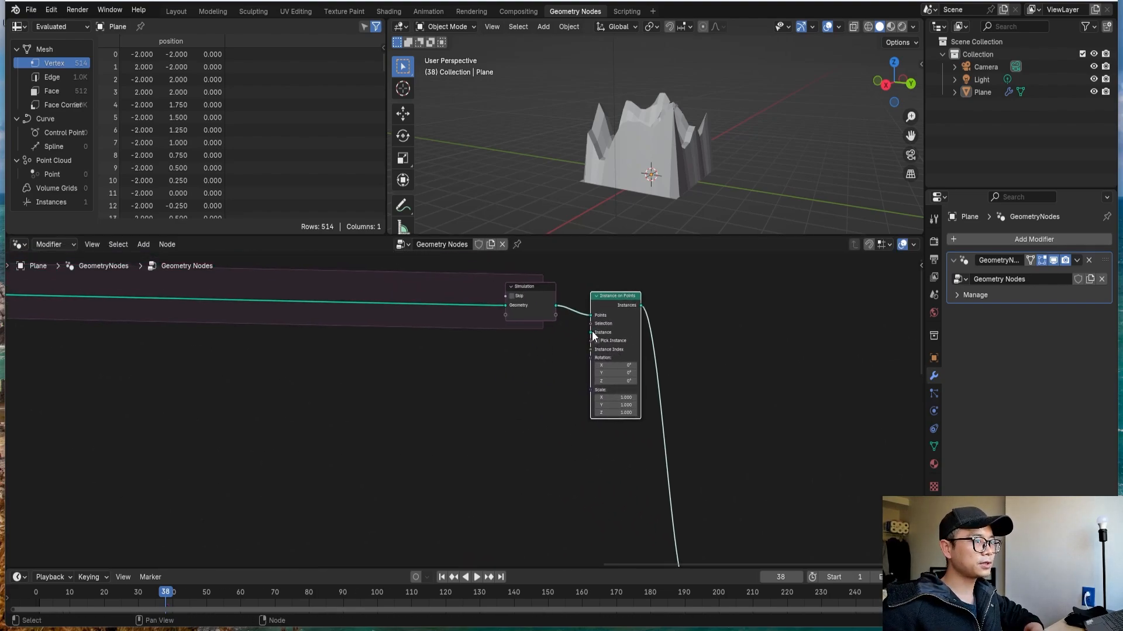
pyautogui.moveTo(591, 332); pyautogui.dragTo(560, 390)
pyautogui.write('uv sph')
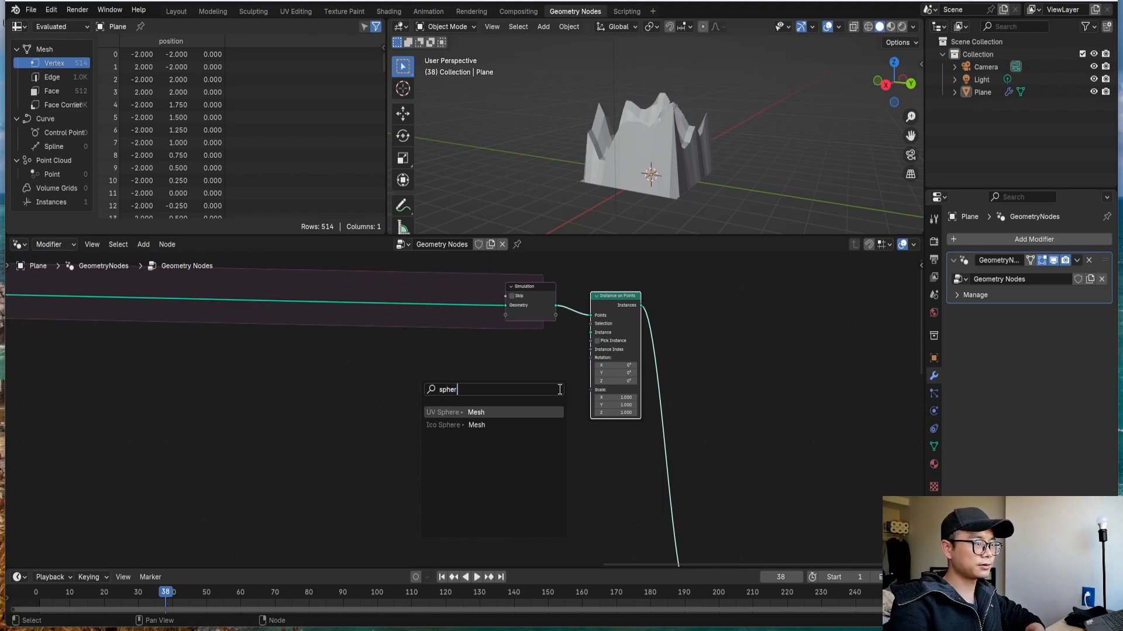
pyautogui.press('Return')
pyautogui.click(568, 393)
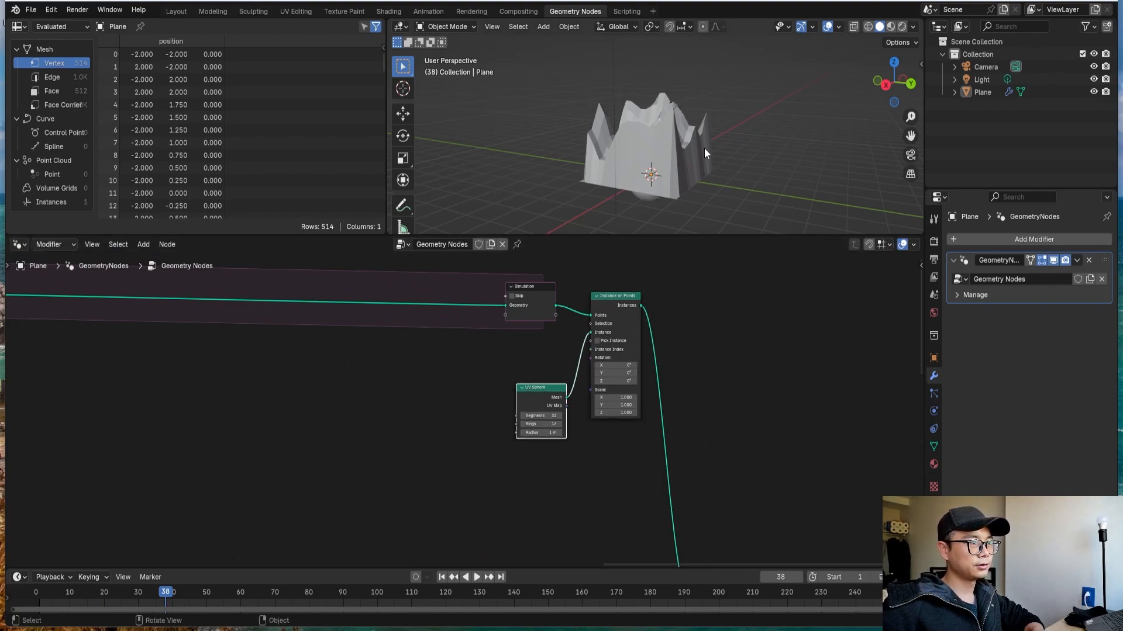
pyautogui.moveTo(704, 148)
pyautogui.mouseDown(button='middle')
pyautogui.moveTo(690, 81)
pyautogui.moveTo(698, 157)
pyautogui.mouseUp(button='middle')
pyautogui.scroll(1, 636, 345)
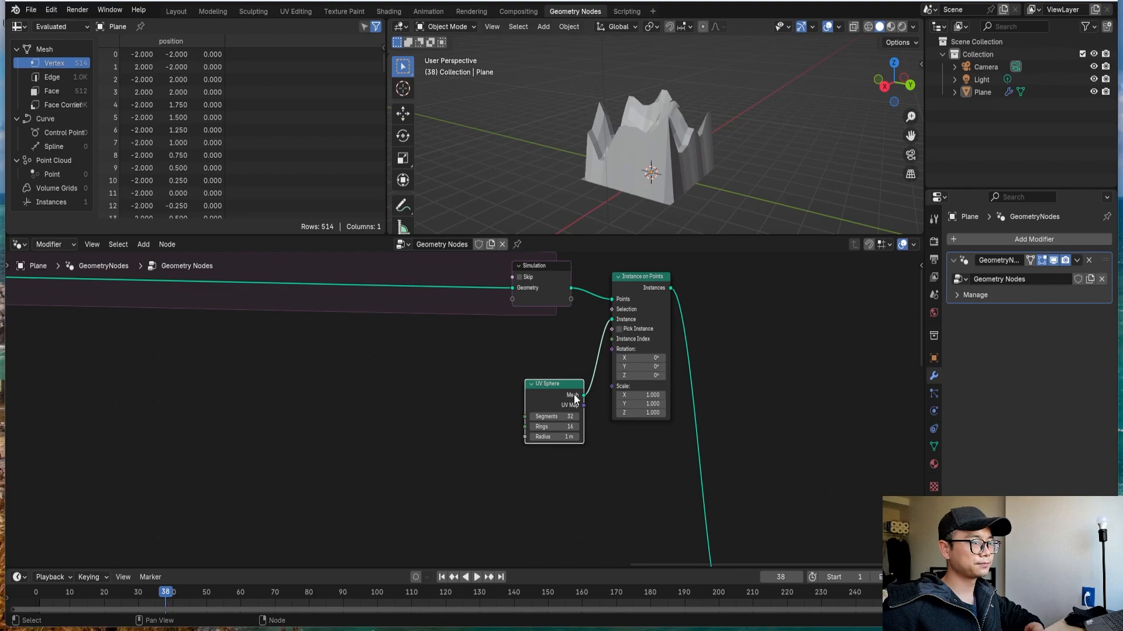
# Set the Points node's Z position to 2.5 so the sphere sits above the mountain.
pyautogui.scroll(-2, 573, 401)
pyautogui.moveTo(209, 412); pyautogui.dragTo(866, 474, button='middle')
pyautogui.moveTo(241, 426); pyautogui.dragTo(670, 432, button='middle')
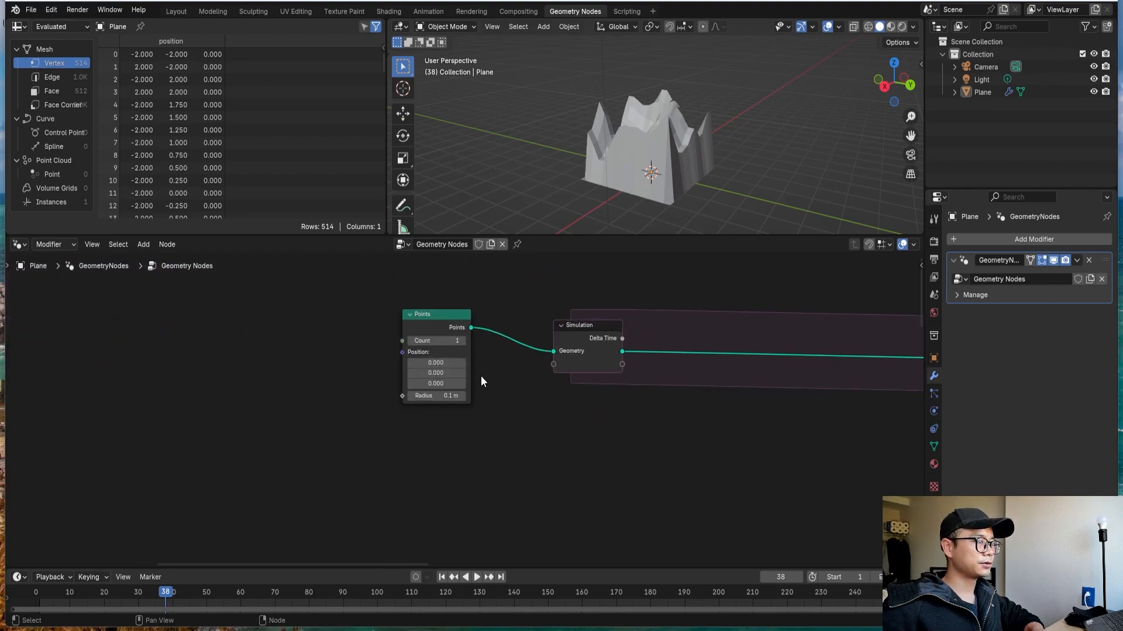
pyautogui.scroll(4, 481, 376)
pyautogui.moveTo(399, 410); pyautogui.dragTo(362, 439, button='middle')
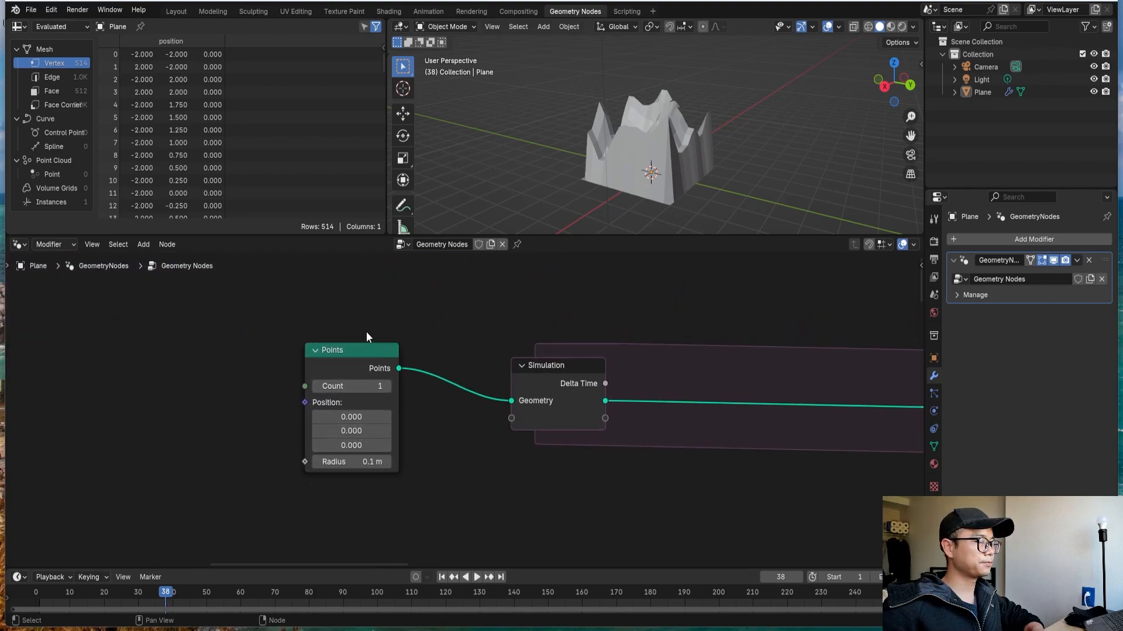
pyautogui.scroll(2, 364, 345)
pyautogui.click(335, 452)
pyautogui.moveTo(335, 452); pyautogui.dragTo(394, 451)
pyautogui.moveTo(673, 146); pyautogui.dragTo(723, 136, button='middle')
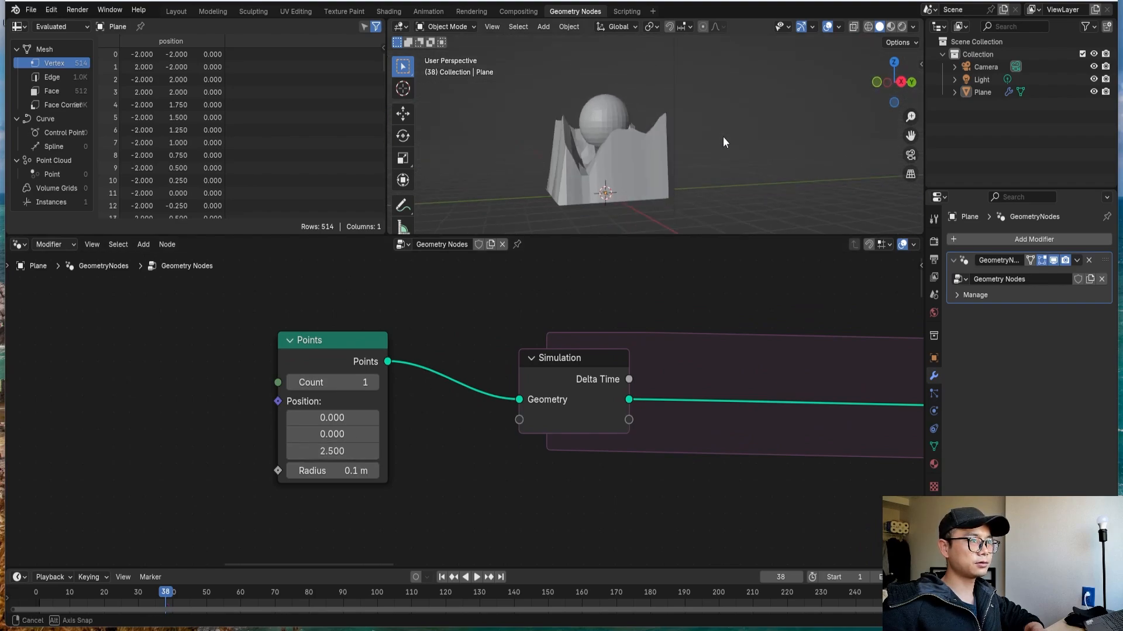
# Set the UV Sphere's radius to 0.1 m.
pyautogui.scroll(-2, 818, 409)
pyautogui.moveTo(818, 405); pyautogui.dragTo(175, 365, button='middle')
pyautogui.moveTo(701, 379); pyautogui.dragTo(246, 345, button='middle')
pyautogui.scroll(3, 551, 471)
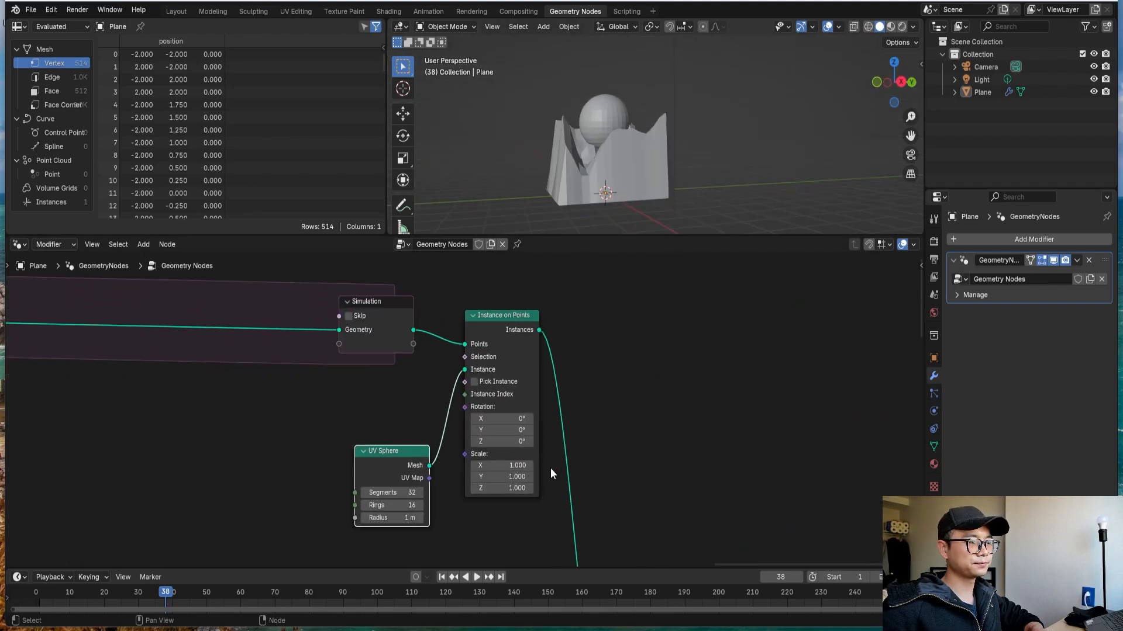
pyautogui.moveTo(427, 462); pyautogui.dragTo(609, 431, button='middle')
pyautogui.scroll(1, 443, 469)
pyautogui.click(593, 461)
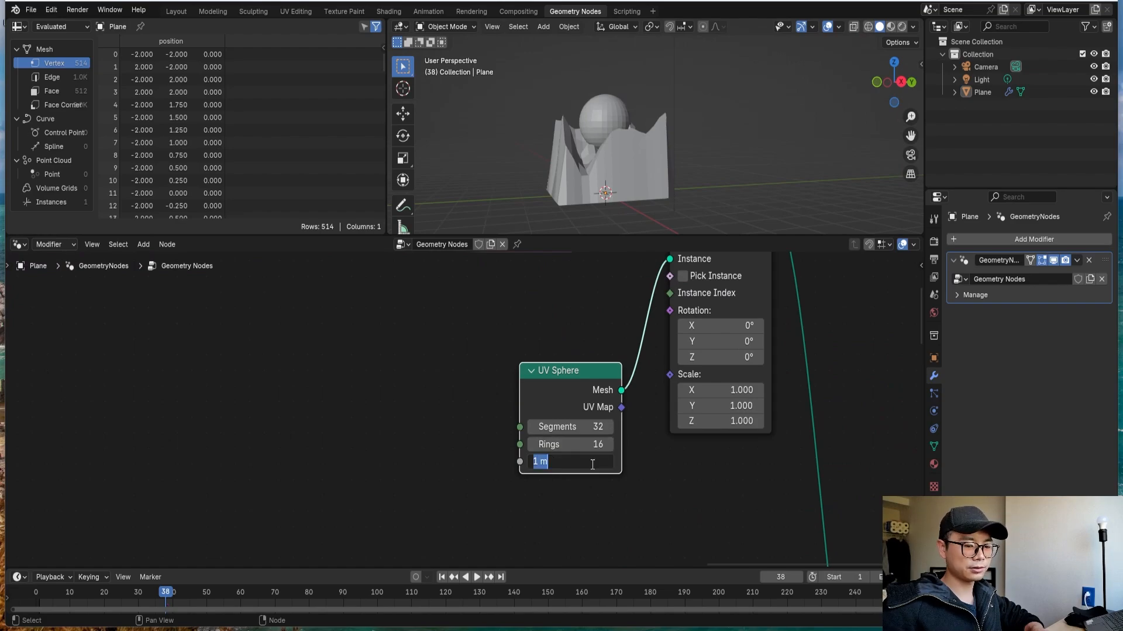
pyautogui.write('.1')
pyautogui.press('Return')
# Save the file and play the animation while orbiting around the small sphere and the mountain.
pyautogui.scroll(5, 599, 121)
pyautogui.moveTo(558, 149); pyautogui.dragTo(584, 152, button='middle')
pyautogui.scroll(-3, 728, 338)
pyautogui.hotkey('ctrl', 's')
pyautogui.press('space')
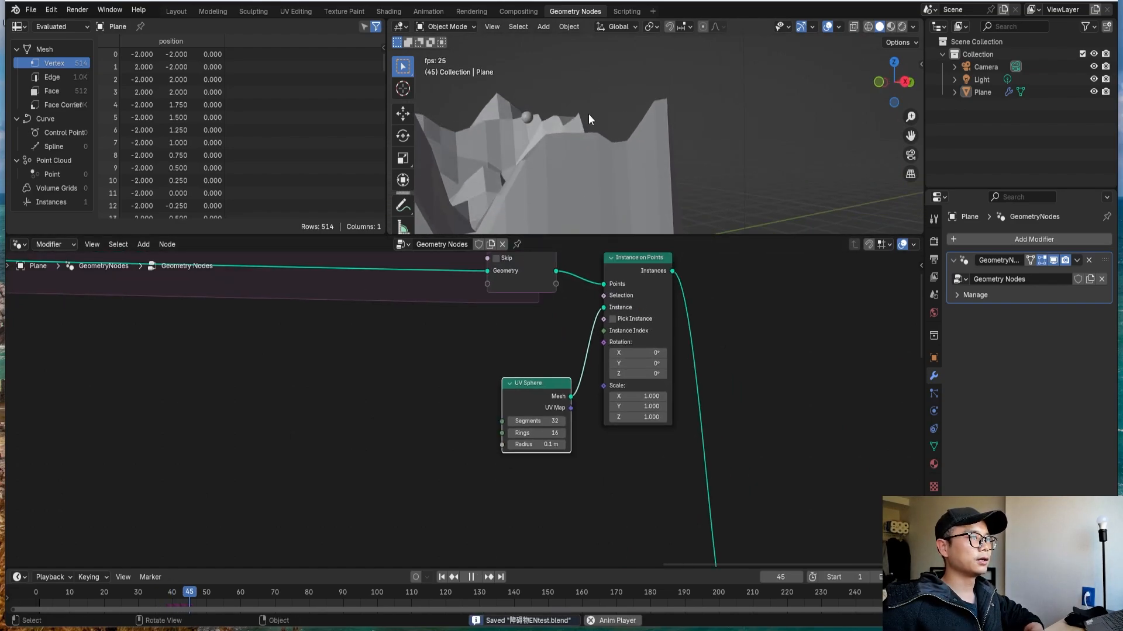
pyautogui.moveTo(588, 113); pyautogui.dragTo(419, 124, button='middle')
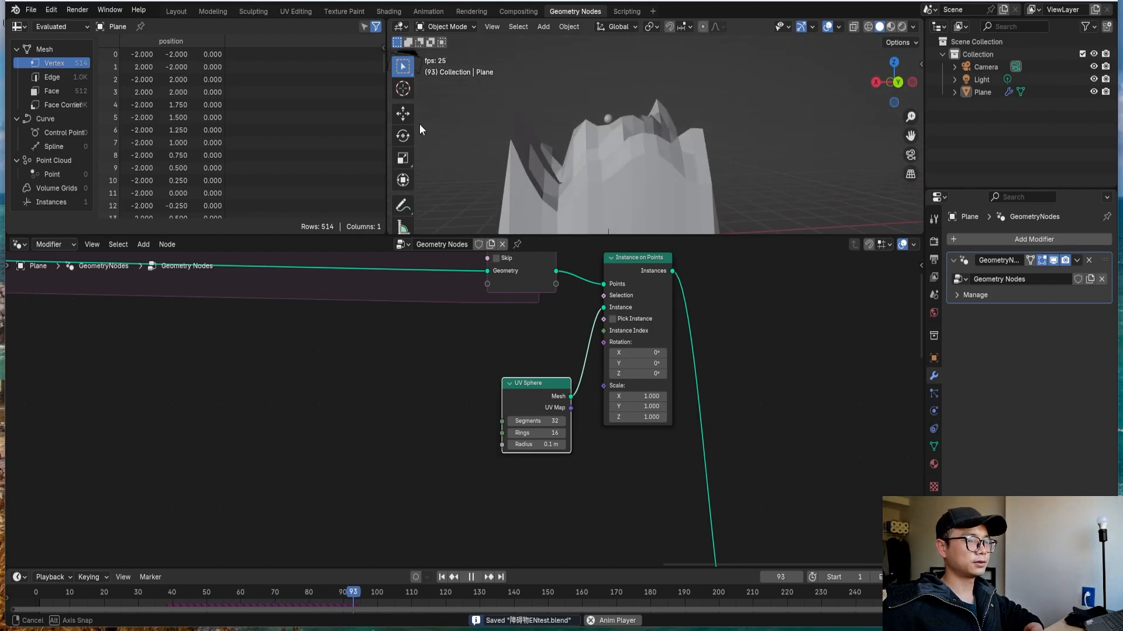
pyautogui.press('space')
# Raise the factor of the Multiply node feeding Combine XYZ's X in the "make mountain" frame to 2.3.
pyautogui.scroll(-4, 569, 390)
pyautogui.scroll(-3, 529, 423)
pyautogui.moveTo(53, 427); pyautogui.dragTo(489, 398, button='middle')
pyautogui.scroll(-1, 489, 398)
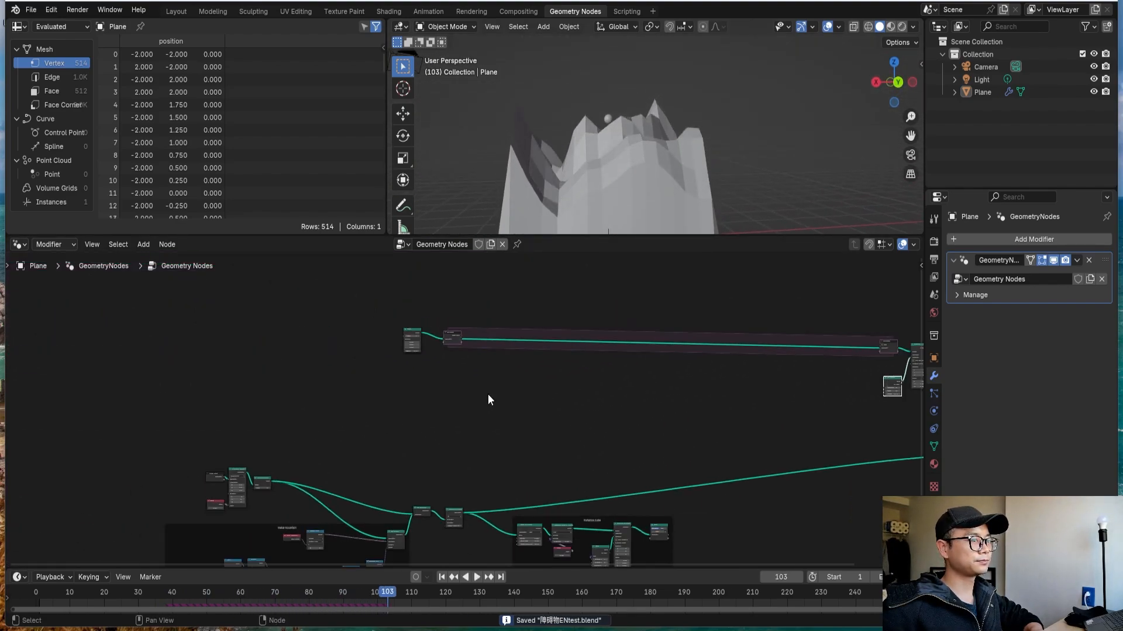
pyautogui.moveTo(358, 530); pyautogui.dragTo(484, 456, button='middle')
pyautogui.scroll(2, 485, 455)
pyautogui.moveTo(512, 402); pyautogui.dragTo(622, 340, button='middle')
pyautogui.scroll(6, 517, 439)
pyautogui.moveTo(515, 435); pyautogui.dragTo(529, 406, button='middle')
pyautogui.scroll(3, 530, 407)
pyautogui.moveTo(666, 134); pyautogui.dragTo(651, 136, button='middle')
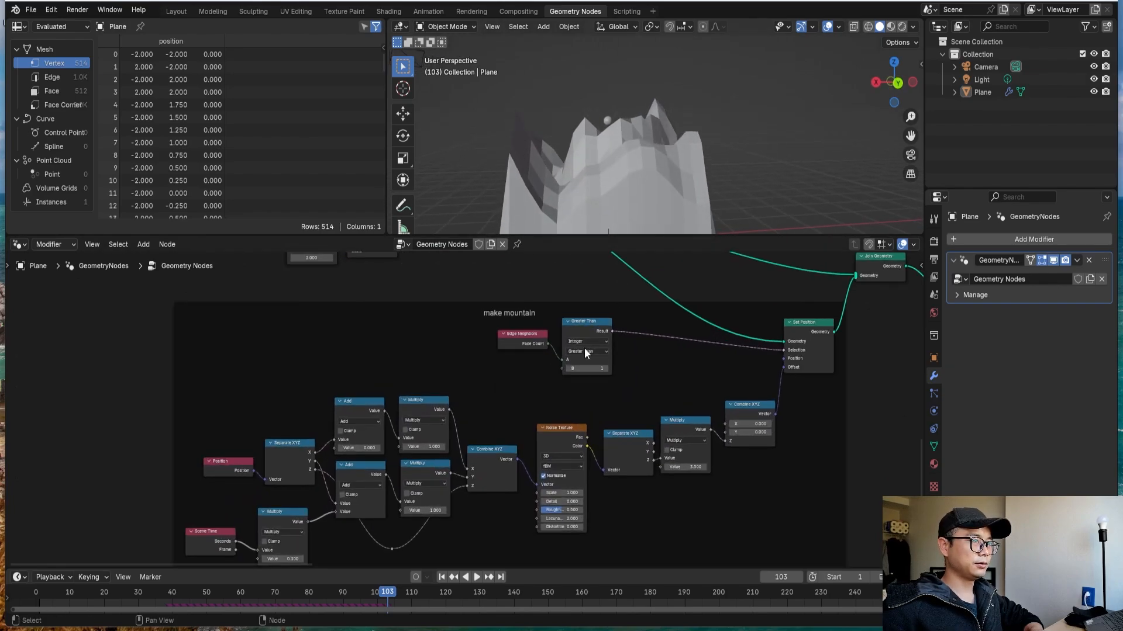
pyautogui.moveTo(722, 163); pyautogui.dragTo(714, 166, button='middle')
pyautogui.scroll(2, 468, 443)
pyautogui.moveTo(486, 442); pyautogui.dragTo(673, 404, button='middle')
pyautogui.scroll(2, 703, 378)
pyautogui.scroll(1, 703, 379)
pyautogui.moveTo(695, 175); pyautogui.dragTo(685, 179, button='middle')
pyautogui.scroll(1, 609, 413)
pyautogui.moveTo(608, 413); pyautogui.dragTo(564, 418, button='middle')
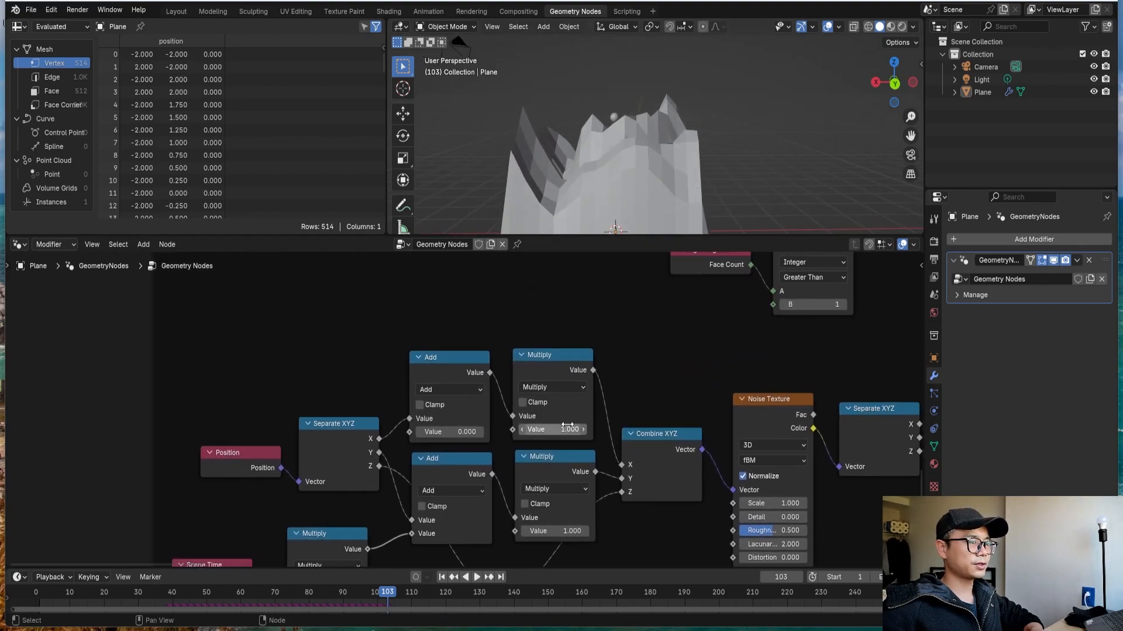
pyautogui.moveTo(566, 429); pyautogui.dragTo(623, 430)
pyautogui.moveTo(669, 149); pyautogui.dragTo(695, 201, button='middle')
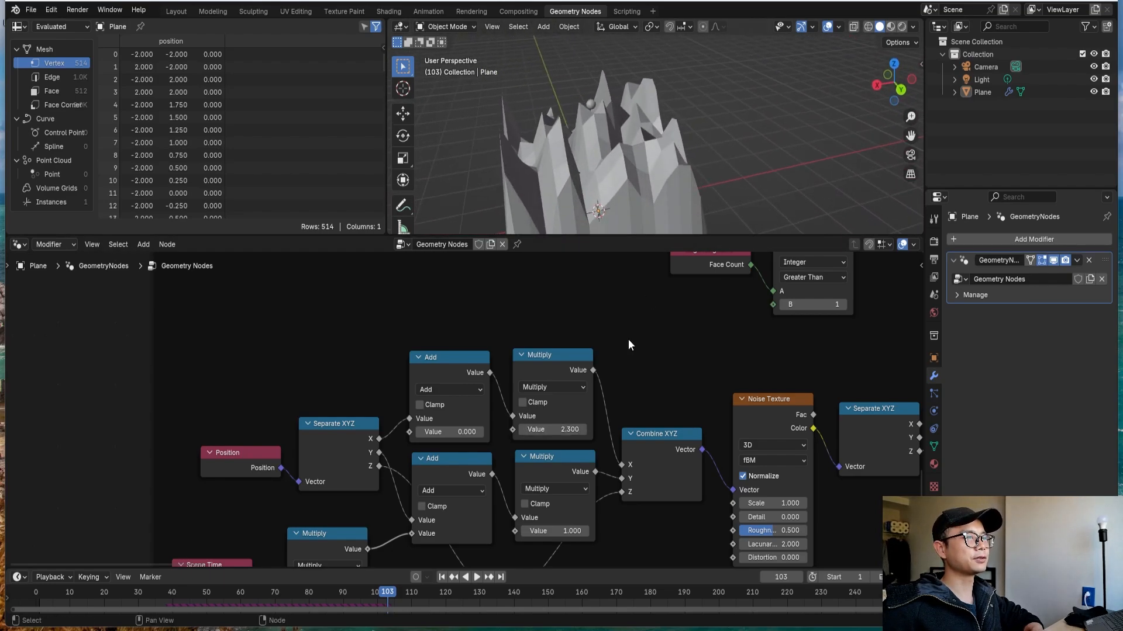
# Set the X-axis Multiply factor in the "make mountain" frame to 2 and view the mountain from another angle.
pyautogui.click(522, 430)
pyautogui.click(523, 430)
pyautogui.click(547, 430)
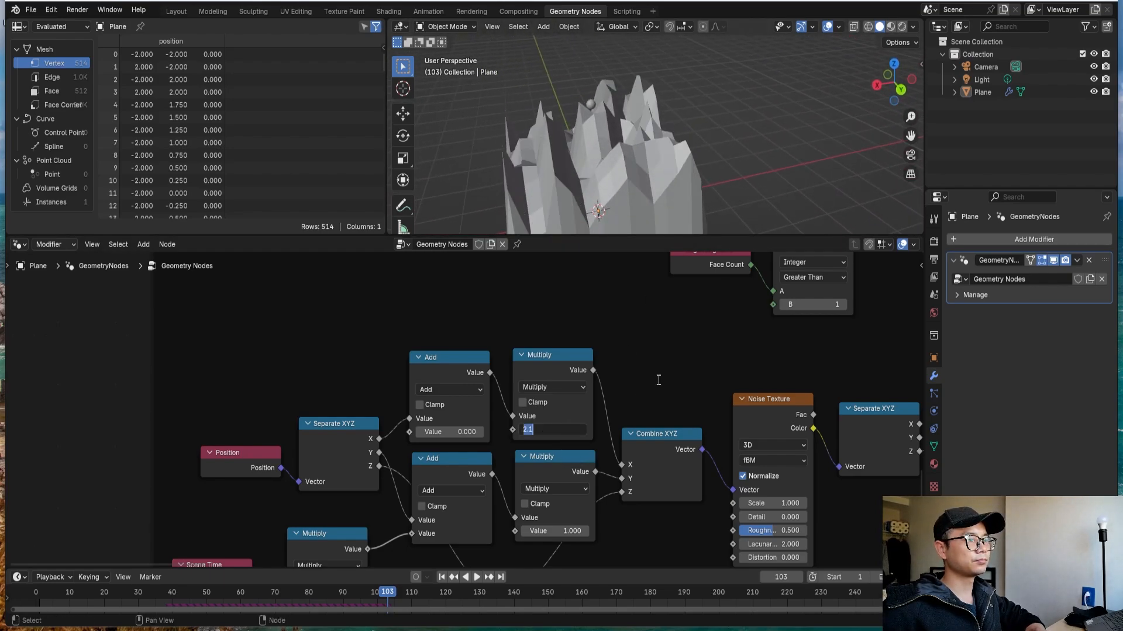
pyautogui.write('2')
pyautogui.press('Return')
pyautogui.moveTo(646, 138); pyautogui.dragTo(578, 141, button='middle')
# Review the node tree from the "make mountain" frame through Merge by Distance to the area below the simulation zone.
pyautogui.scroll(-1, 544, 292)
pyautogui.scroll(-1, 647, 146)
pyautogui.scroll(-8, 612, 426)
pyautogui.moveTo(630, 453); pyautogui.dragTo(506, 556, button='middle')
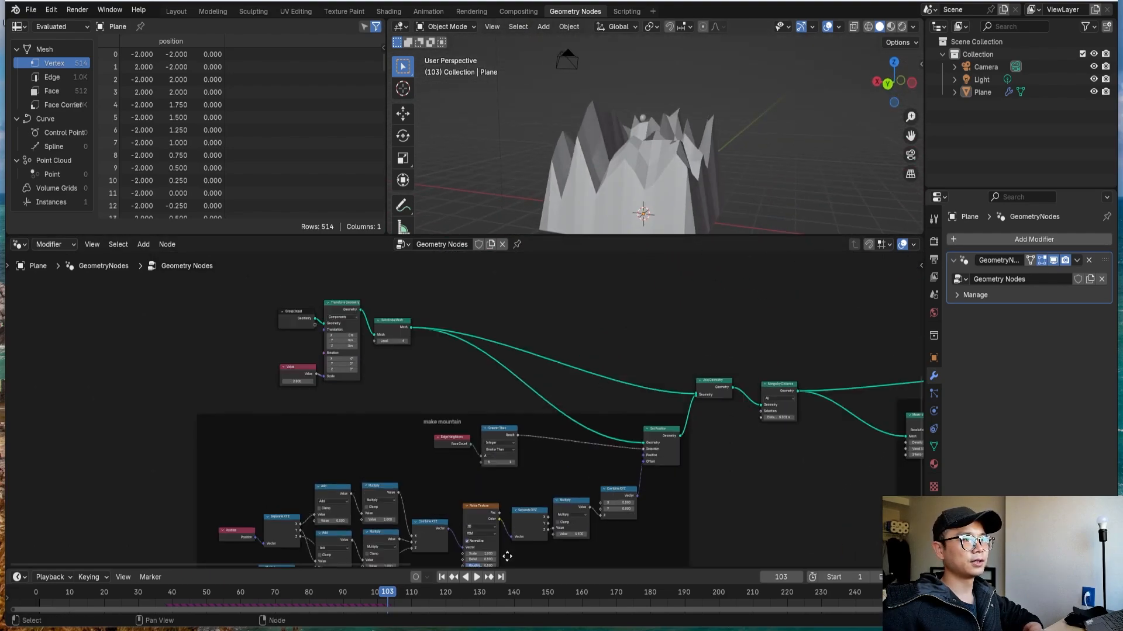
pyautogui.moveTo(623, 432); pyautogui.dragTo(409, 564, button='middle')
pyautogui.scroll(-1, 612, 413)
pyautogui.moveTo(681, 404); pyautogui.dragTo(585, 377, button='middle')
pyautogui.scroll(-1, 451, 366)
pyautogui.scroll(1, 515, 479)
pyautogui.moveTo(422, 544); pyautogui.dragTo(458, 509, button='middle')
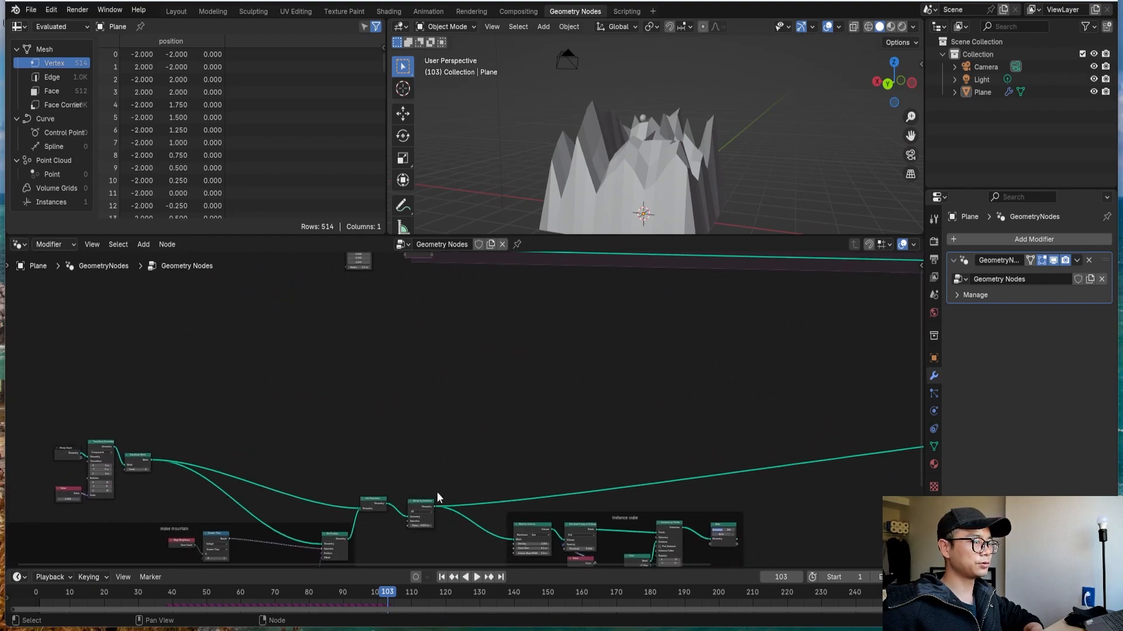
# Add a Geometry Proximity node above Merge by Distance, fed by that node's Geometry output.
pyautogui.scroll(4, 437, 493)
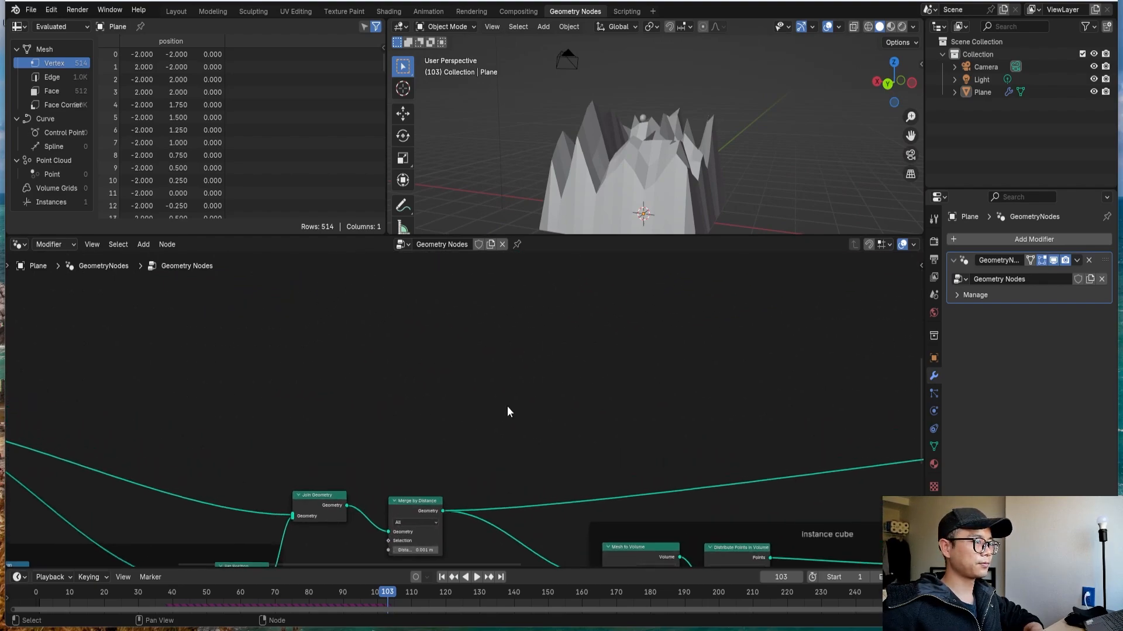
pyautogui.moveTo(442, 511); pyautogui.dragTo(450, 478)
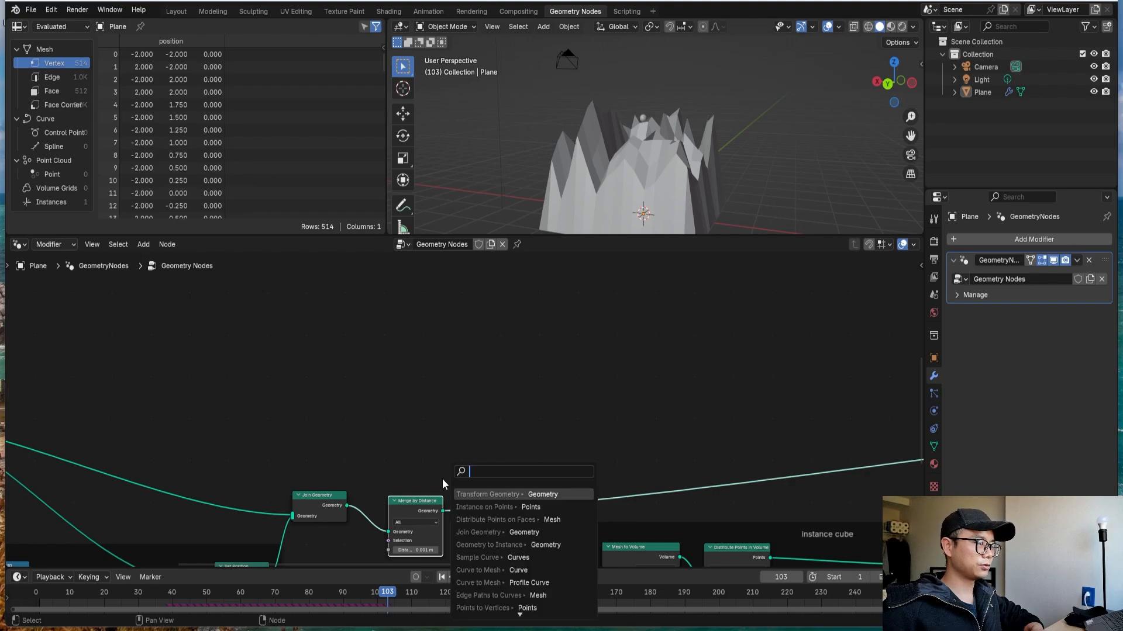
pyautogui.scroll(3, 458, 418)
pyautogui.moveTo(449, 522)
pyautogui.mouseDown(button='middle')
pyautogui.moveTo(500, 329)
pyautogui.moveTo(460, 516)
pyautogui.mouseUp(button='middle')
pyautogui.scroll(-1, 499, 328)
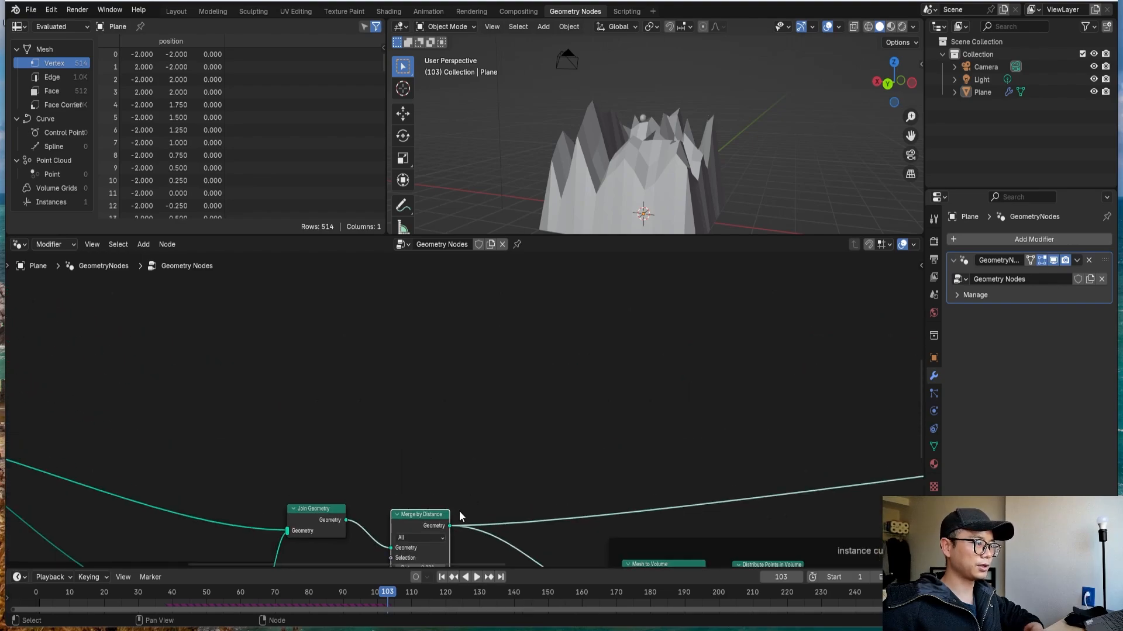
pyautogui.moveTo(450, 525); pyautogui.dragTo(467, 345)
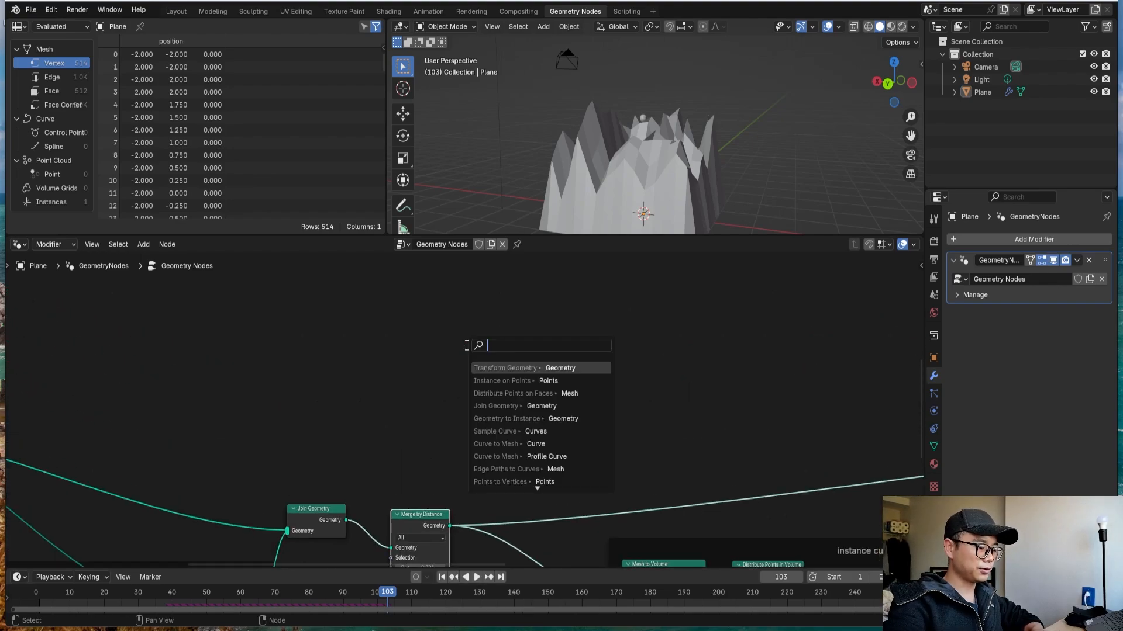
pyautogui.write('prox')
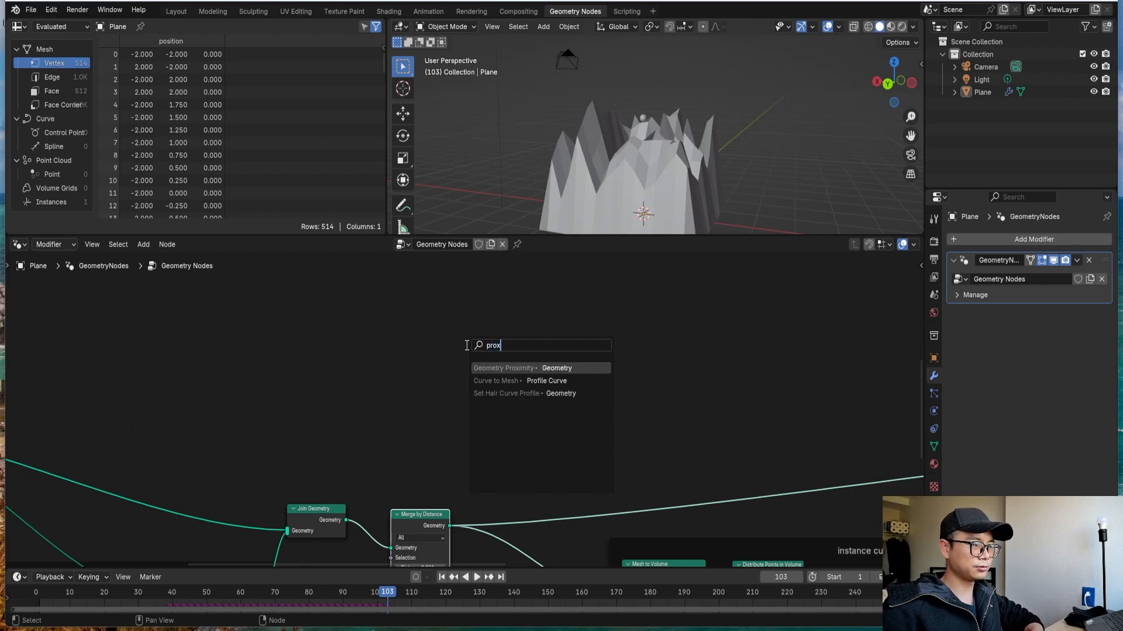
pyautogui.press('Return')
pyautogui.click(454, 315)
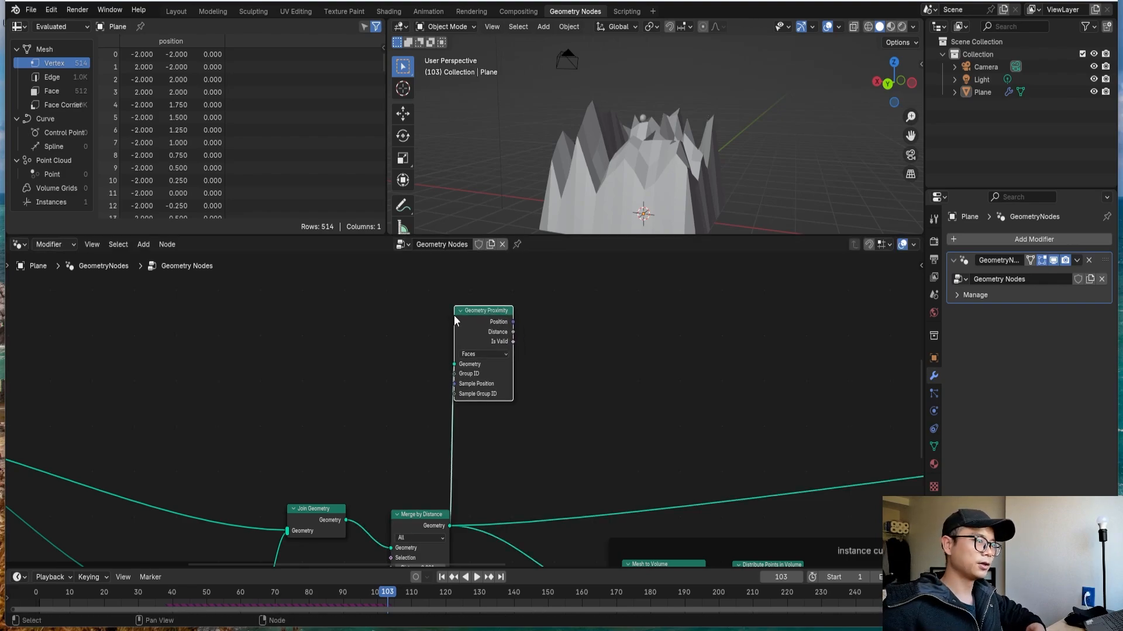
pyautogui.moveTo(497, 339); pyautogui.dragTo(494, 346, button='middle')
pyautogui.scroll(-2, 495, 346)
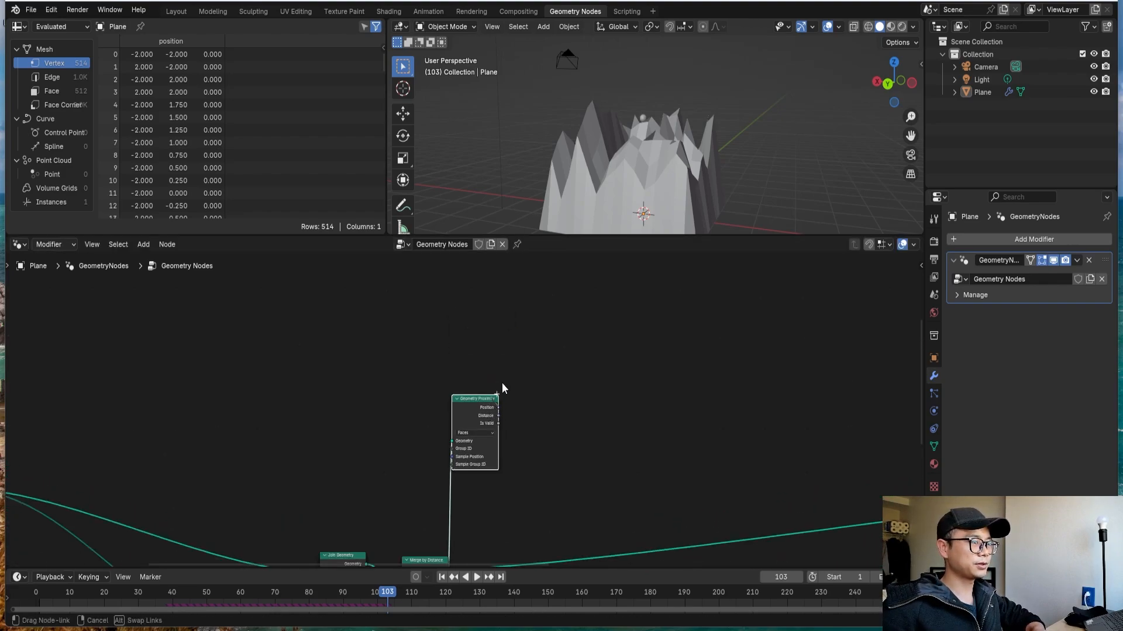
pyautogui.moveTo(468, 412); pyautogui.dragTo(488, 394)
pyautogui.scroll(-3, 519, 400)
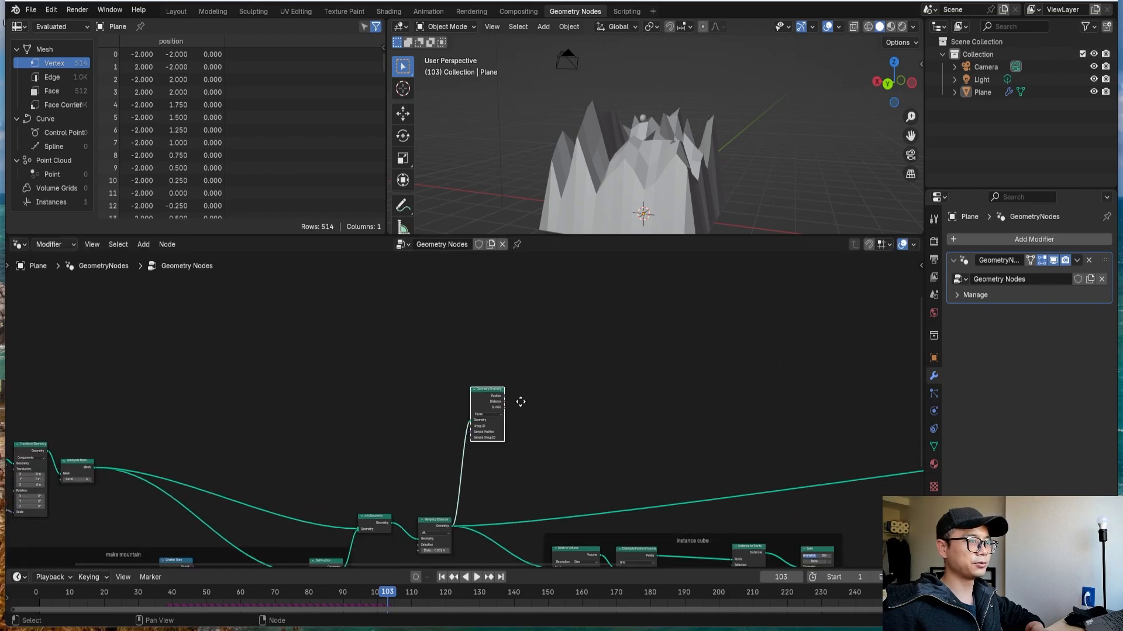
# Insert a Set Position node on the geometry link inside the simulation zone.
pyautogui.moveTo(519, 400); pyautogui.dragTo(422, 464, button='middle')
pyautogui.scroll(2, 423, 460)
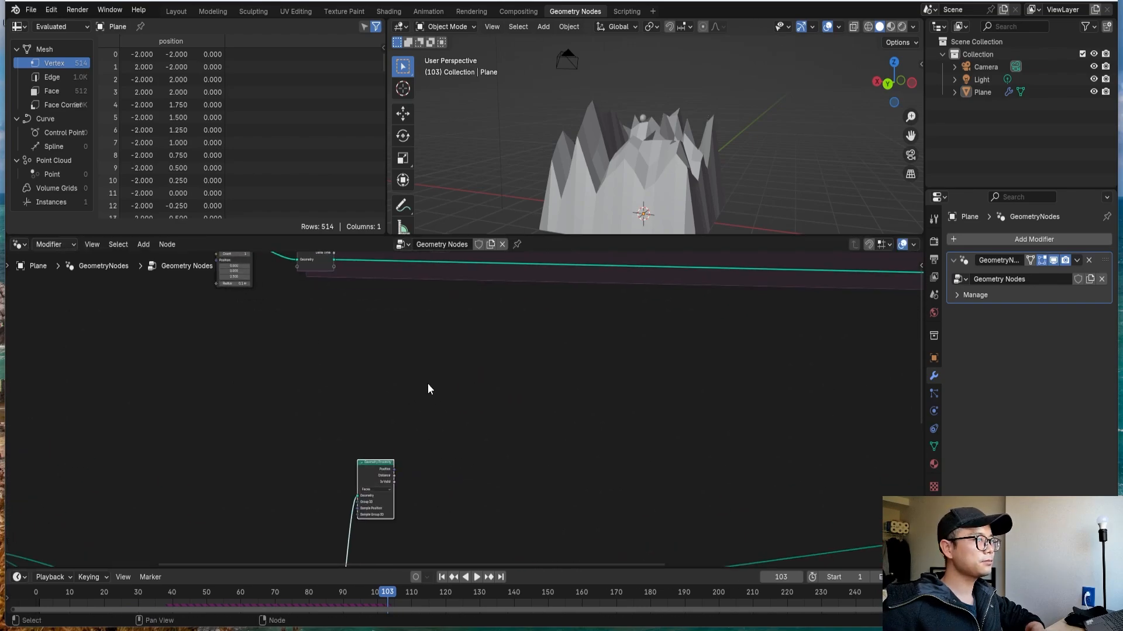
pyautogui.moveTo(426, 383); pyautogui.dragTo(425, 395, button='middle')
pyautogui.hotkey('shift', 'a')
pyautogui.write('se')
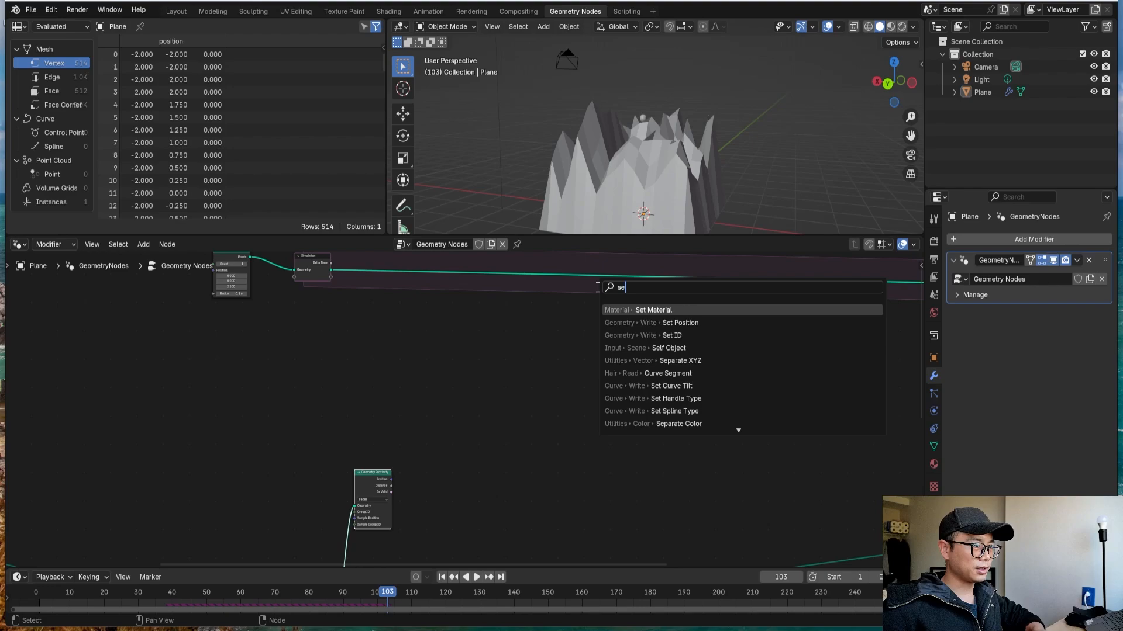
pyautogui.write('t po')
pyautogui.press('Return')
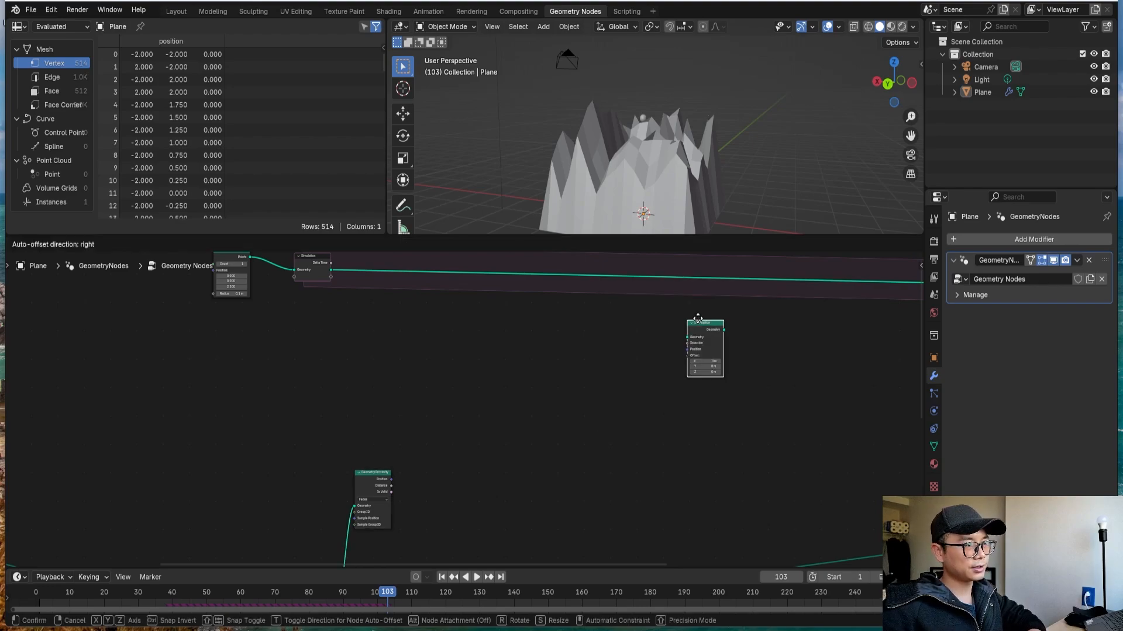
pyautogui.click(734, 308)
pyautogui.moveTo(663, 435); pyautogui.dragTo(667, 391, button='middle')
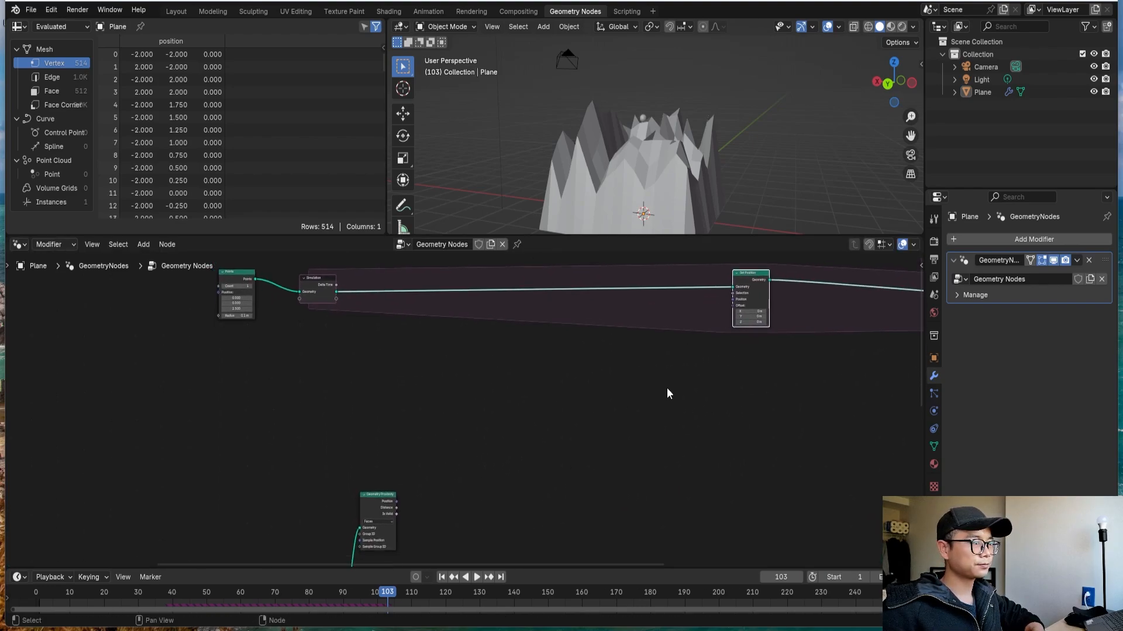
# Add a Position input node and place it just above the Geometry Proximity node.
pyautogui.scroll(6, 450, 415)
pyautogui.moveTo(377, 493); pyautogui.dragTo(482, 410, button='middle')
pyautogui.hotkey('shift', 'a')
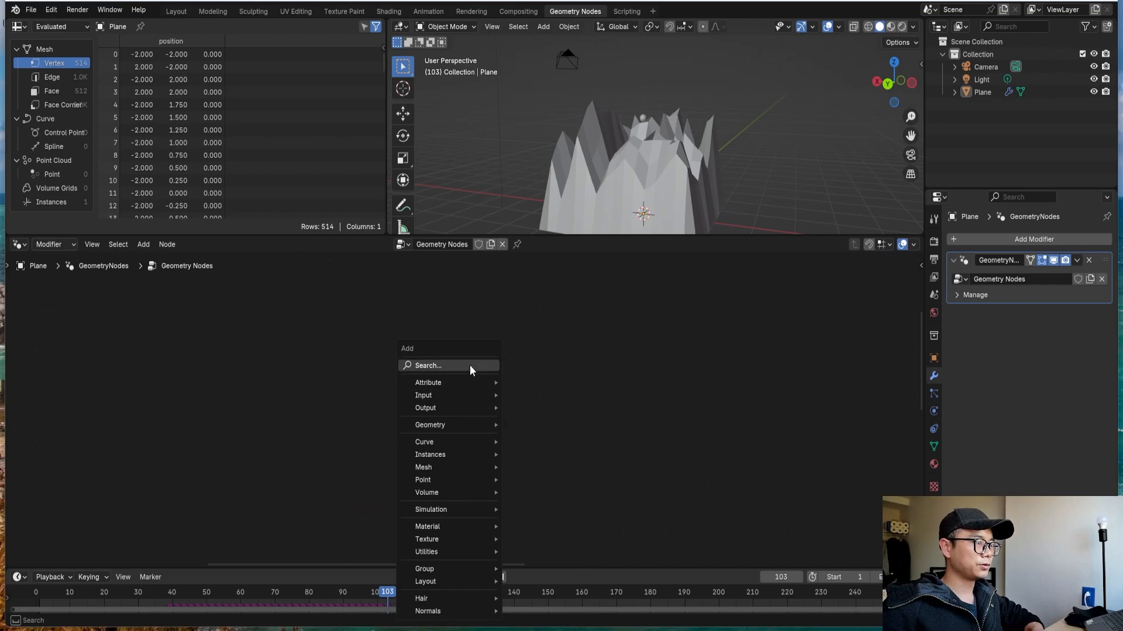
pyautogui.click(468, 366)
pyautogui.write('posi')
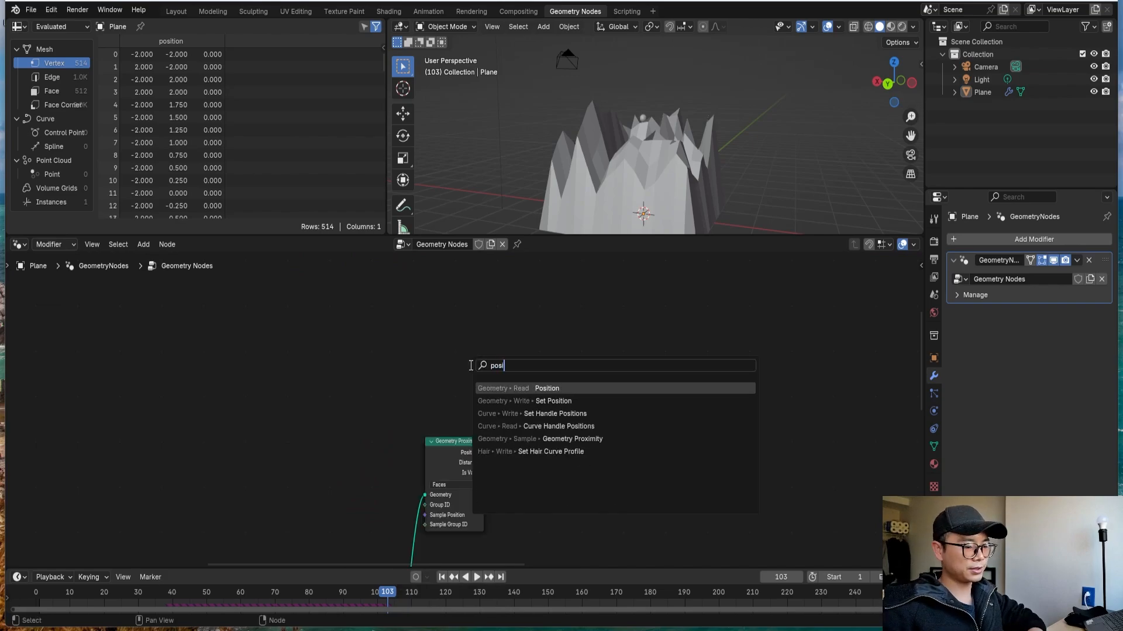
pyautogui.press('Return')
pyautogui.click(448, 387)
pyautogui.scroll(1, 450, 386)
pyautogui.scroll(1, 449, 386)
pyautogui.moveTo(402, 347); pyautogui.dragTo(522, 440)
pyautogui.moveTo(456, 390); pyautogui.dragTo(460, 390)
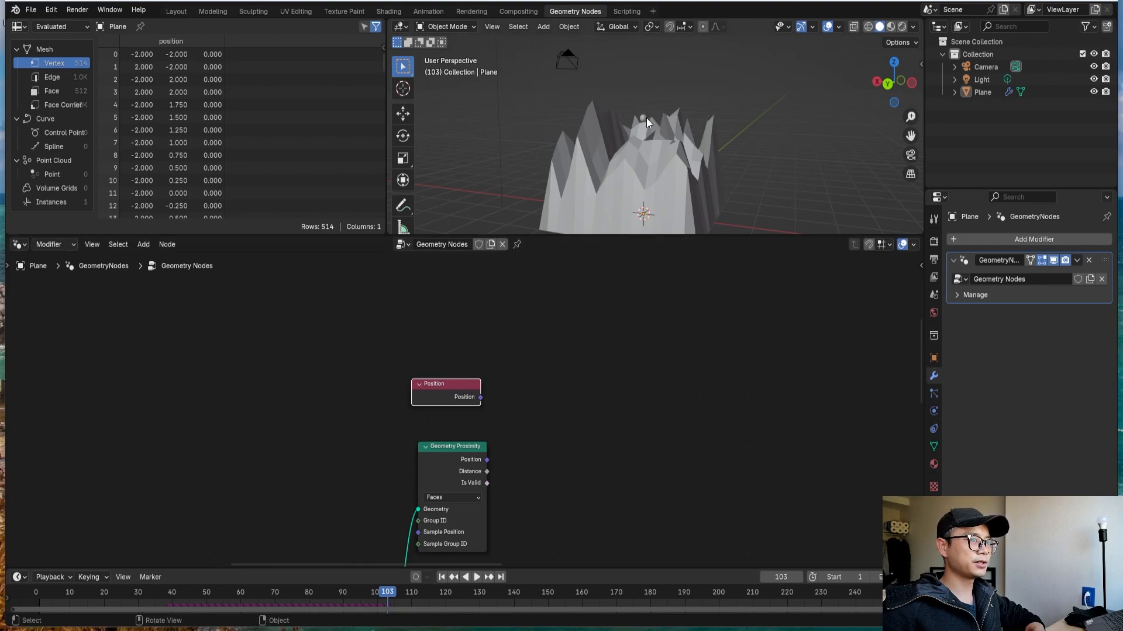
# Examine the point above the mountain in the 3D view and the Geometry Proximity node's sockets.
pyautogui.moveTo(645, 116)
pyautogui.mouseDown(button='middle')
pyautogui.moveTo(626, 121)
pyautogui.moveTo(643, 124)
pyautogui.mouseUp(button='middle')
pyautogui.scroll(1, 463, 451)
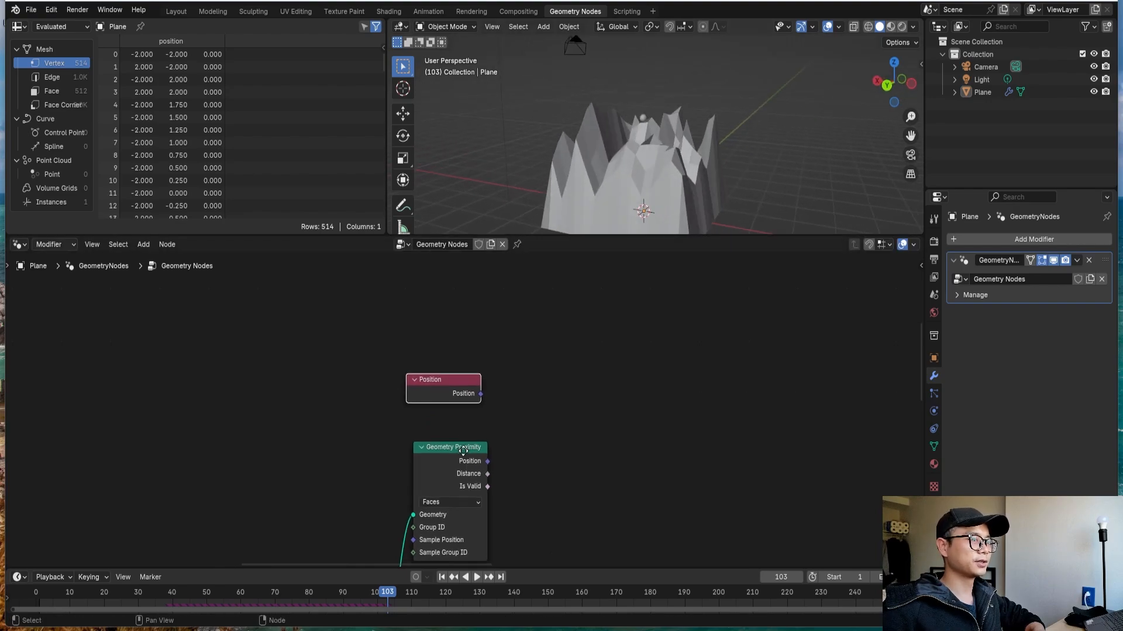
pyautogui.scroll(2, 462, 448)
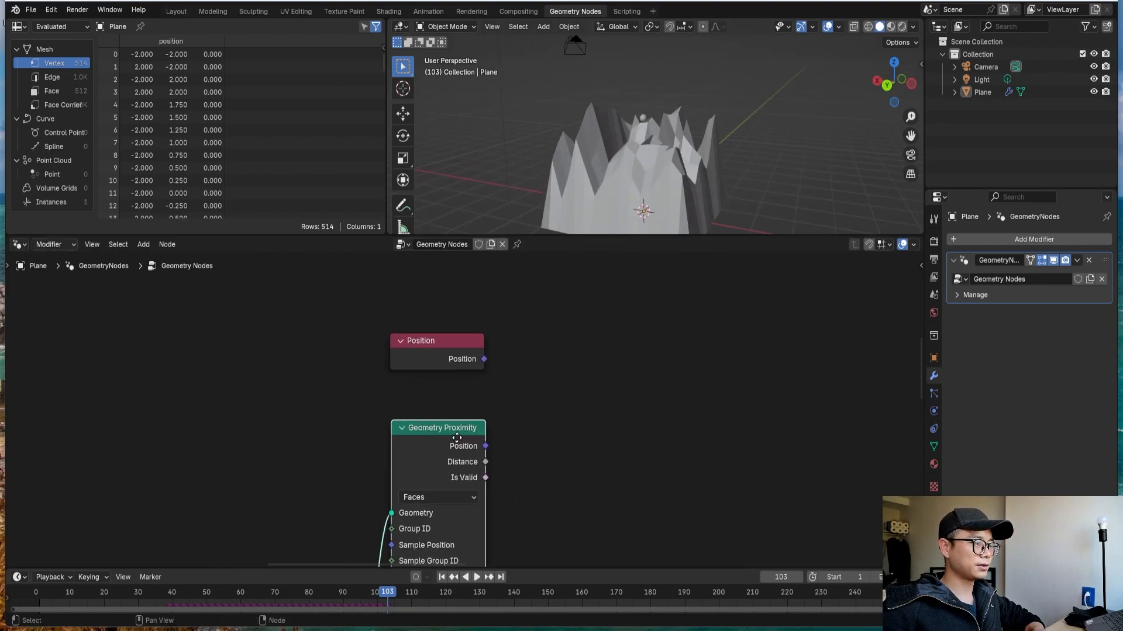
pyautogui.scroll(1, 457, 437)
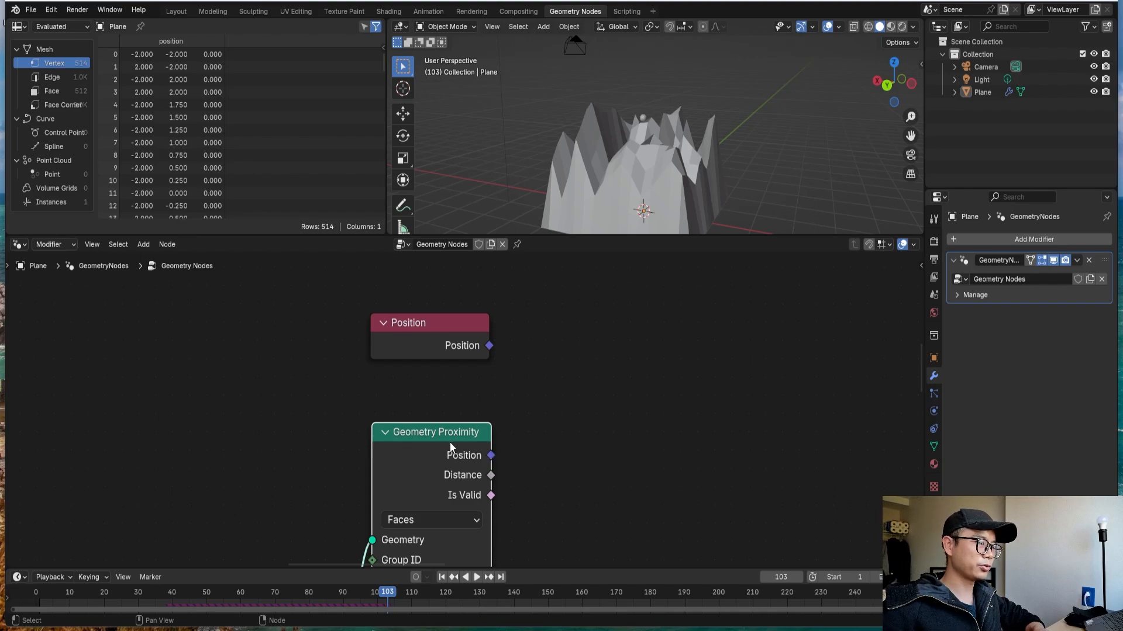
pyautogui.scroll(-1, 468, 453)
pyautogui.moveTo(485, 469); pyautogui.dragTo(495, 437, button='middle')
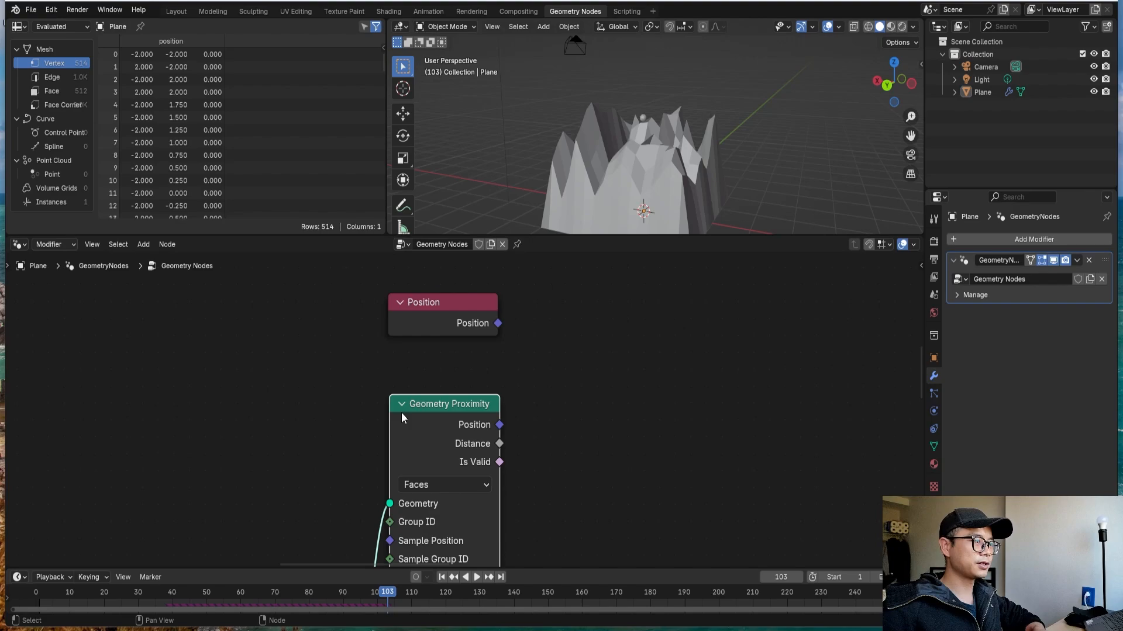
pyautogui.scroll(-3, 459, 439)
pyautogui.moveTo(635, 143); pyautogui.dragTo(626, 146, button='middle')
pyautogui.scroll(-4, 479, 528)
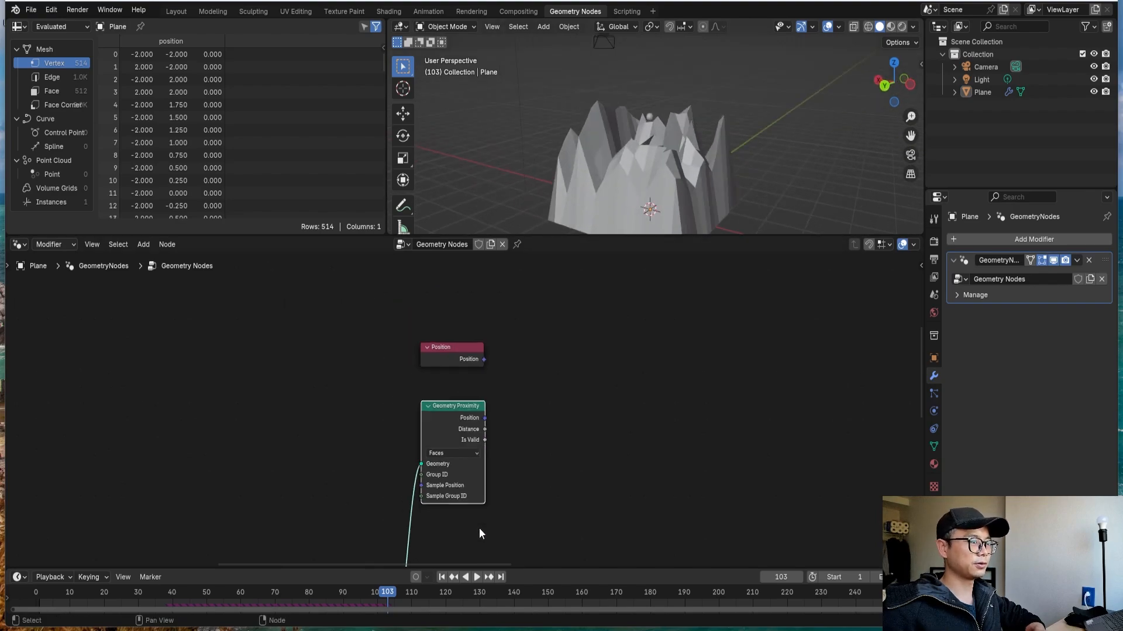
# Add a Vector Math node set to Subtract, taking the Position node first and Geometry Proximity's Position second.
pyautogui.moveTo(565, 448); pyautogui.dragTo(491, 499, button='middle')
pyautogui.scroll(2, 432, 444)
pyautogui.moveTo(402, 411); pyautogui.dragTo(490, 404)
pyautogui.write('math v')
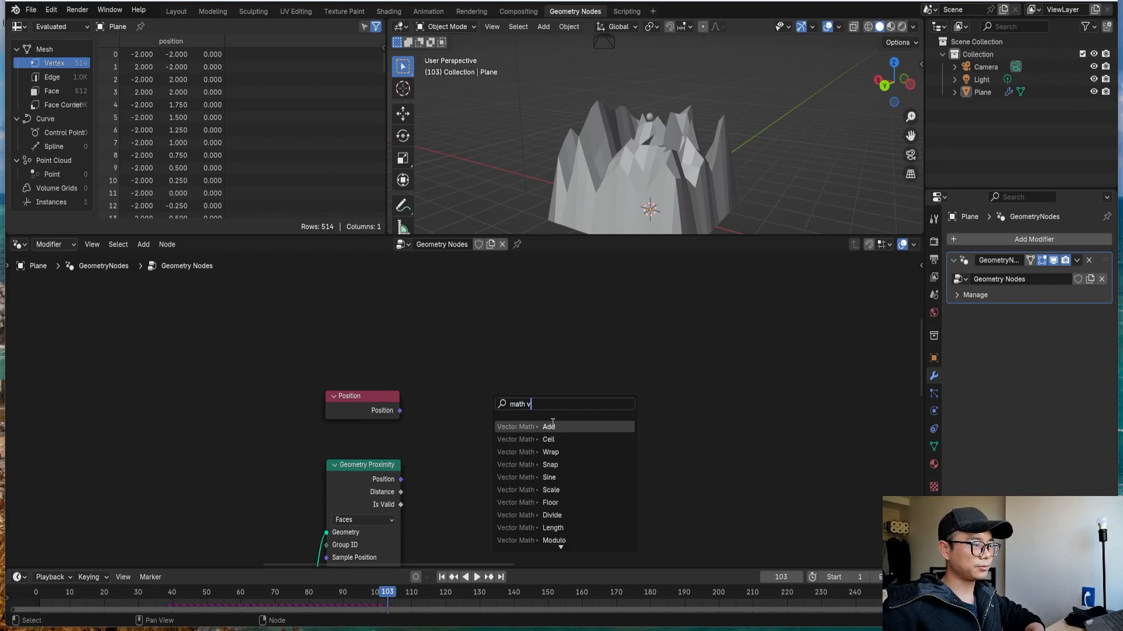
pyautogui.click(553, 426)
pyautogui.click(521, 401)
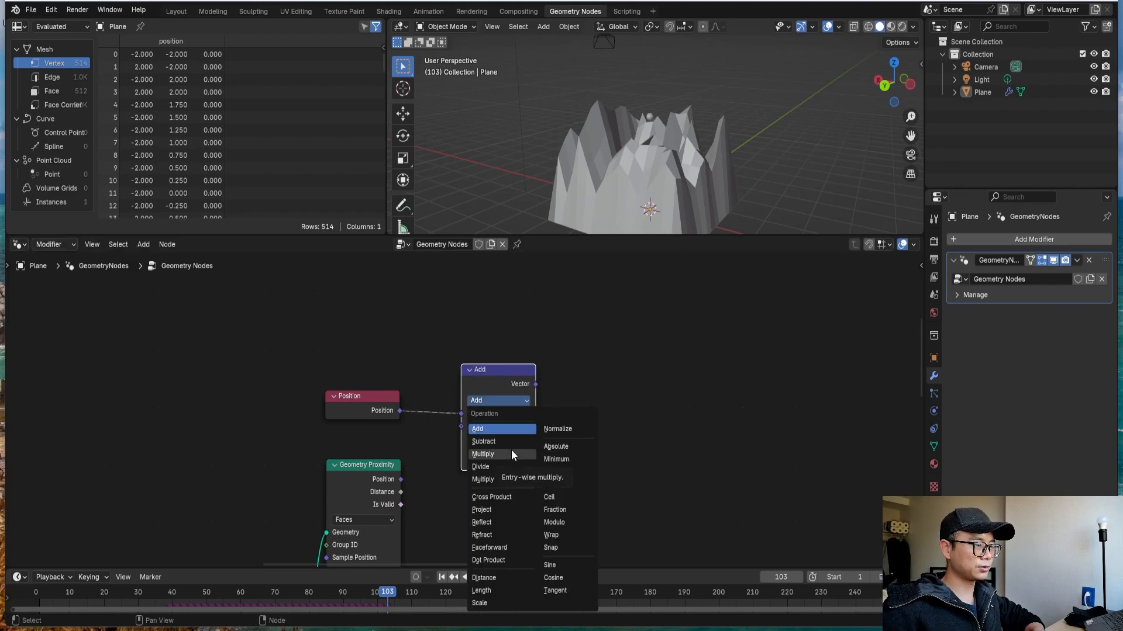
pyautogui.click(483, 441)
pyautogui.moveTo(401, 480); pyautogui.dragTo(461, 426)
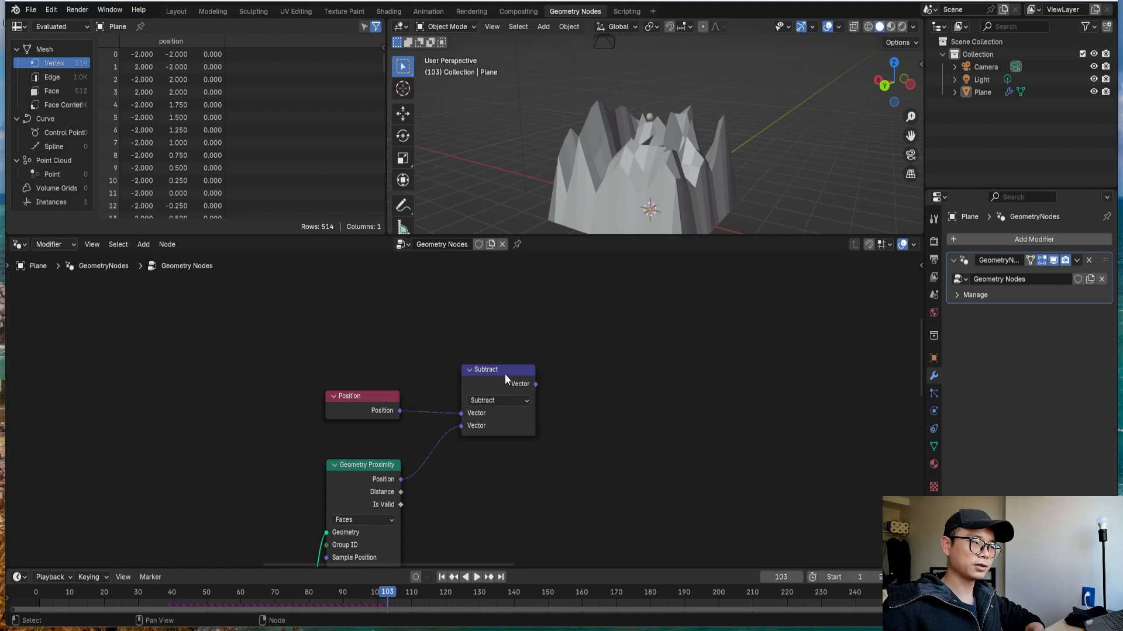
# Reposition the Subtract node beside the Position and Geometry Proximity nodes.
pyautogui.moveTo(505, 377); pyautogui.dragTo(538, 390)
pyautogui.moveTo(514, 401); pyautogui.dragTo(472, 397, button='middle')
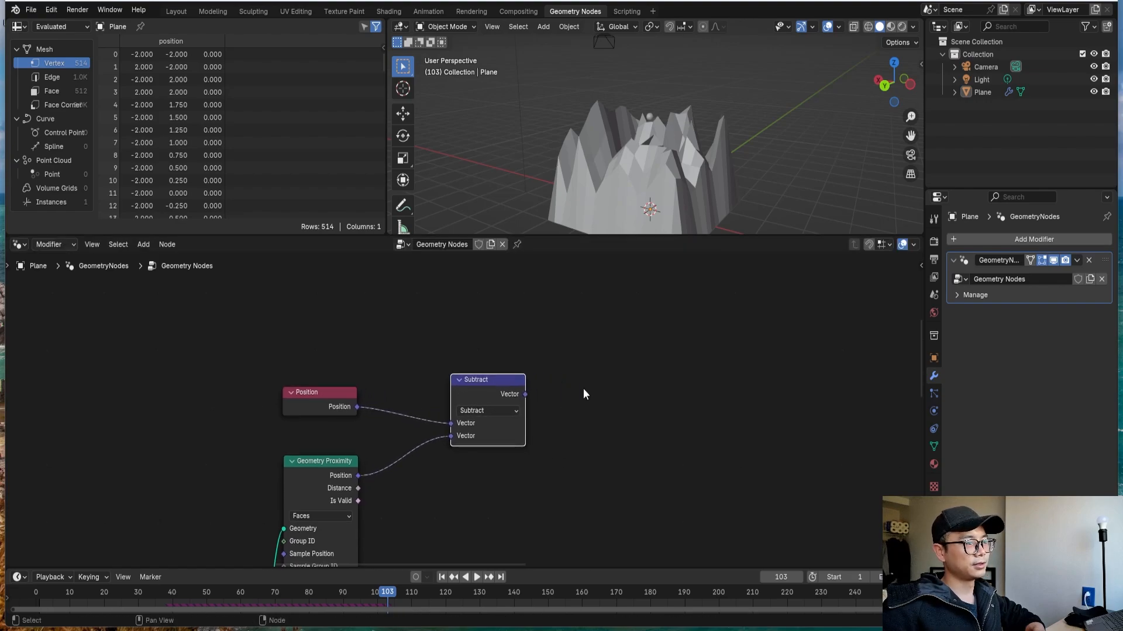
pyautogui.moveTo(584, 388); pyautogui.dragTo(490, 388, button='middle')
pyautogui.scroll(-3, 477, 403)
pyautogui.moveTo(417, 397); pyautogui.dragTo(411, 387)
pyautogui.moveTo(524, 415); pyautogui.dragTo(523, 426, button='middle')
pyautogui.moveTo(401, 390); pyautogui.dragTo(375, 387)
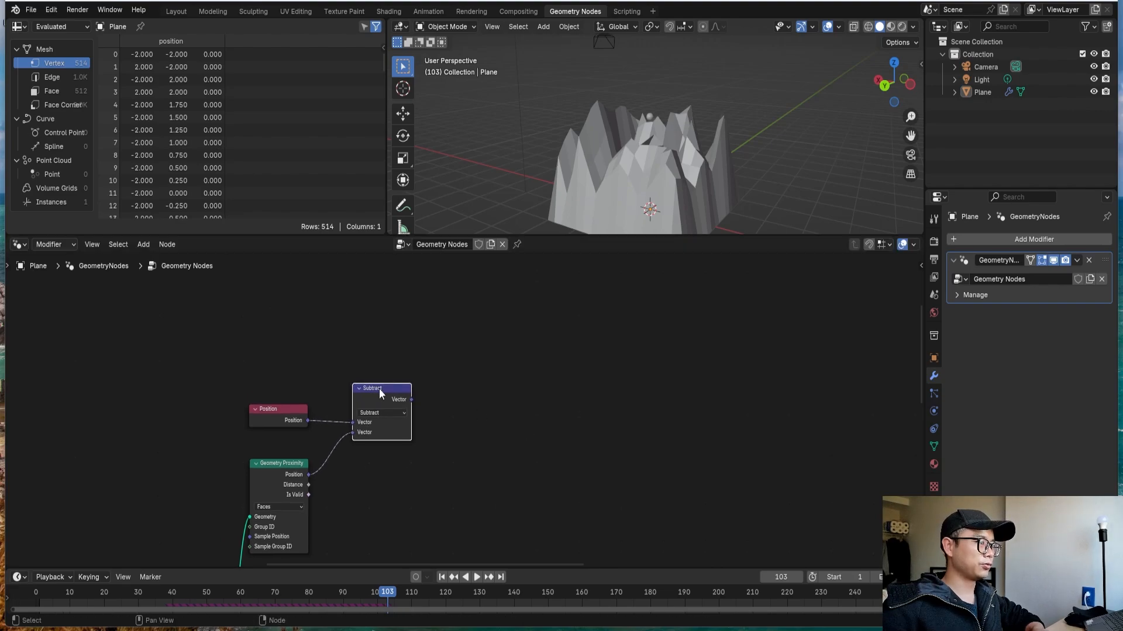
pyautogui.moveTo(440, 398); pyautogui.dragTo(366, 418, button='middle')
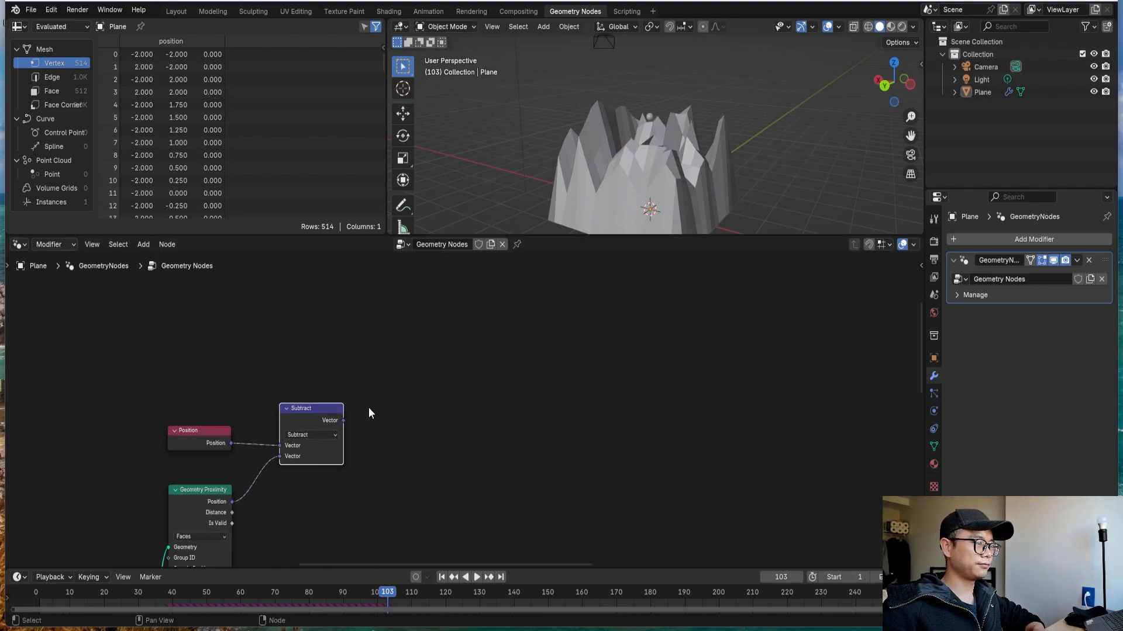
pyautogui.scroll(-2, 473, 402)
pyautogui.moveTo(502, 402); pyautogui.dragTo(534, 440, button='middle')
pyautogui.scroll(2, 474, 448)
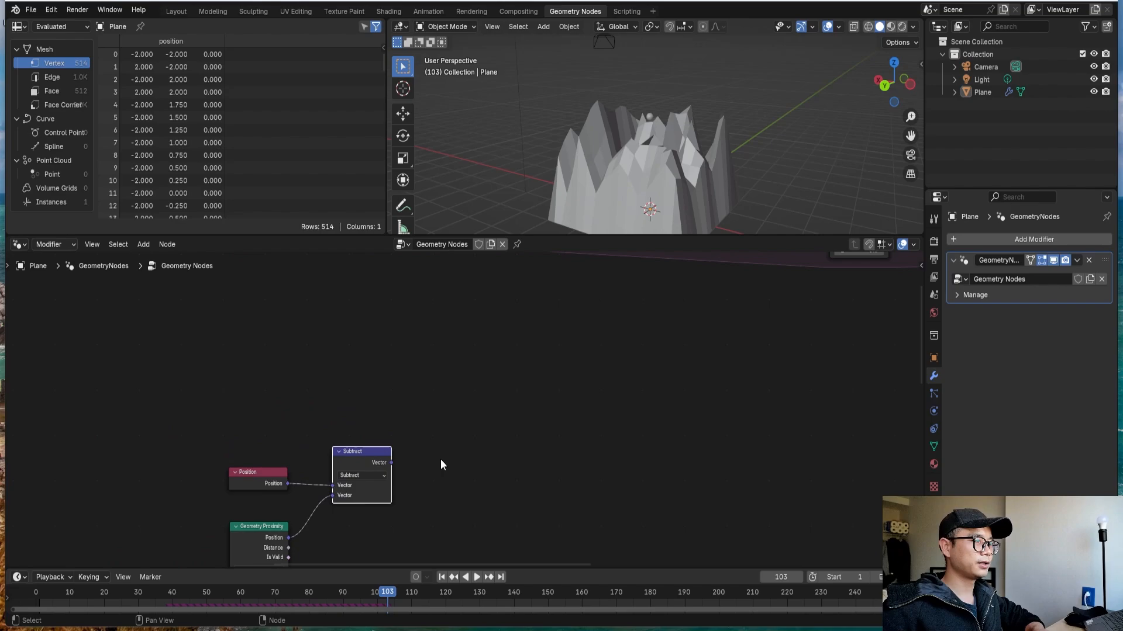
pyautogui.moveTo(441, 459); pyautogui.dragTo(415, 474, button='middle')
pyautogui.moveTo(368, 477); pyautogui.dragTo(466, 399)
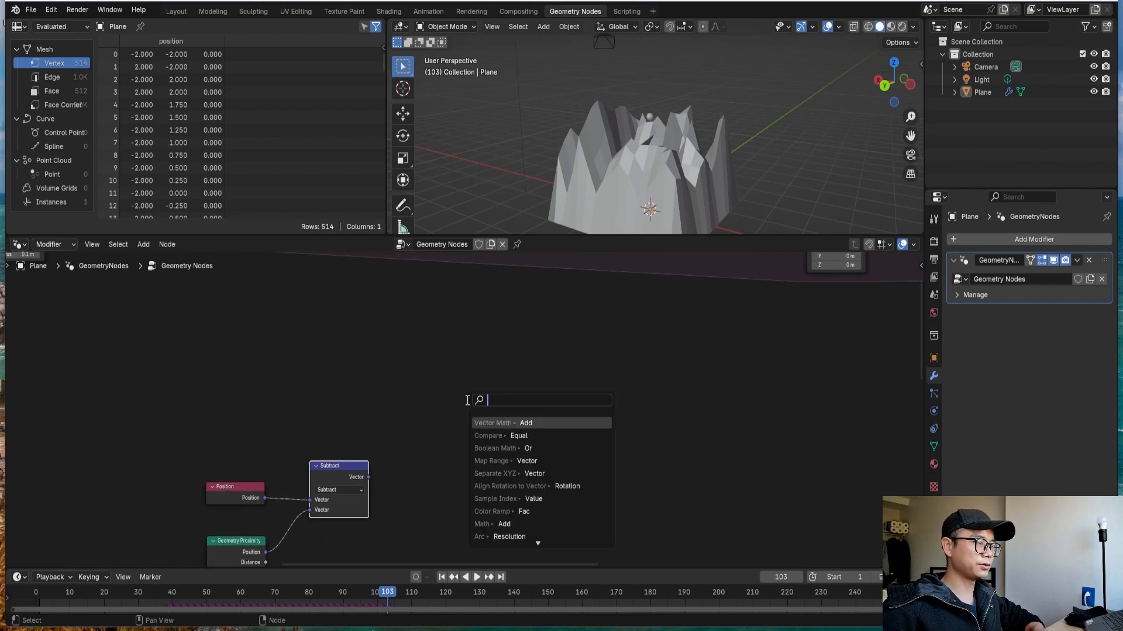
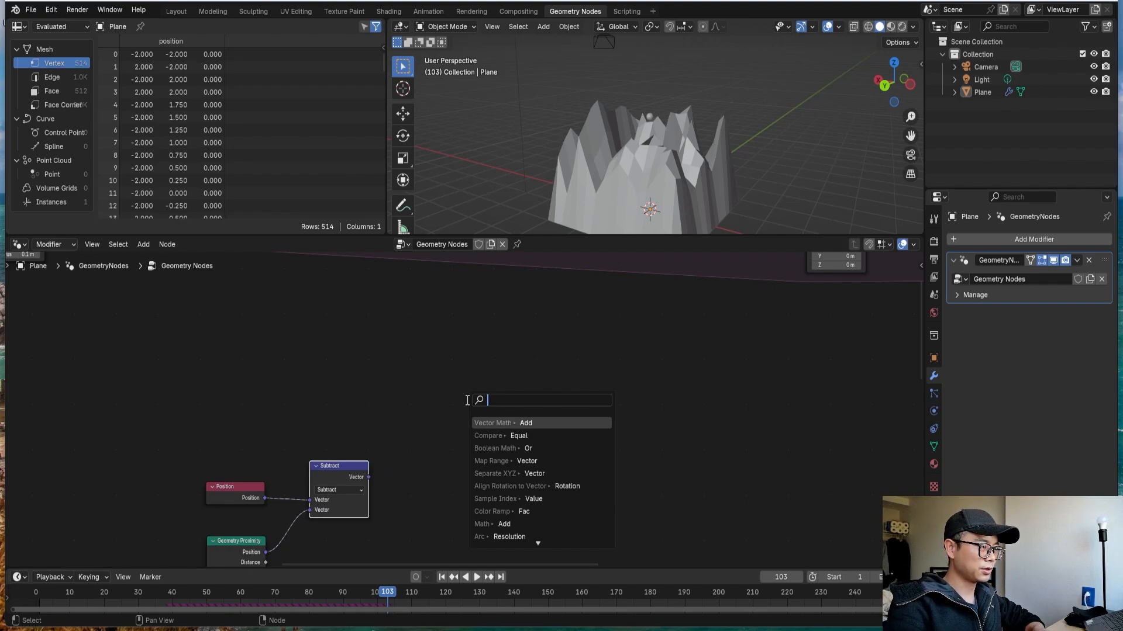
pyautogui.write('spe')
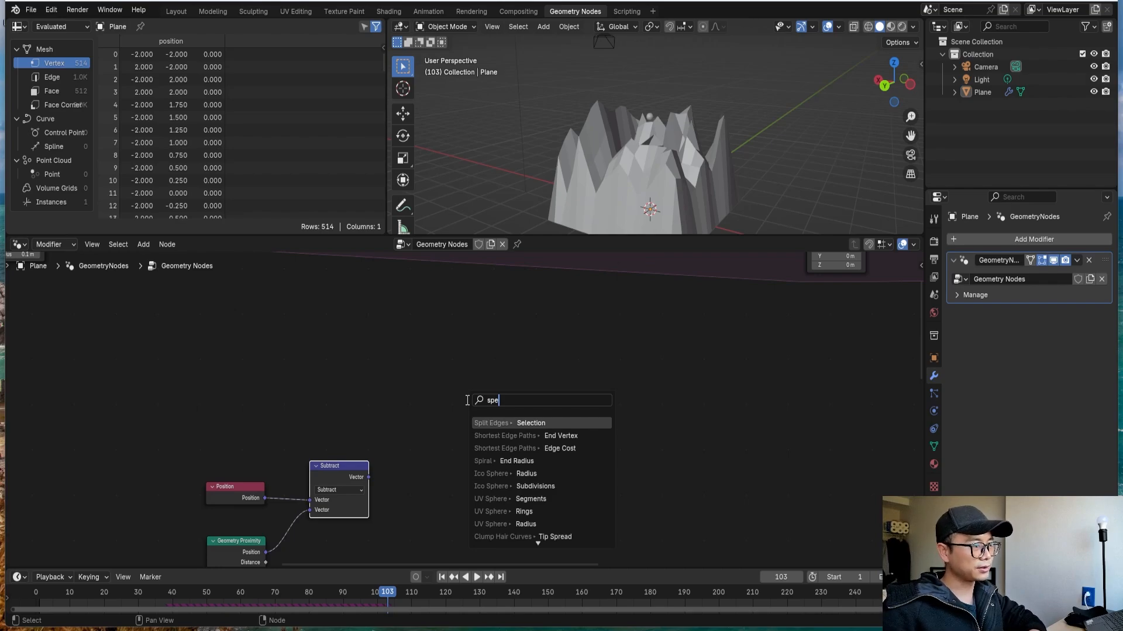
pyautogui.press('BackSpace')
pyautogui.write('a')
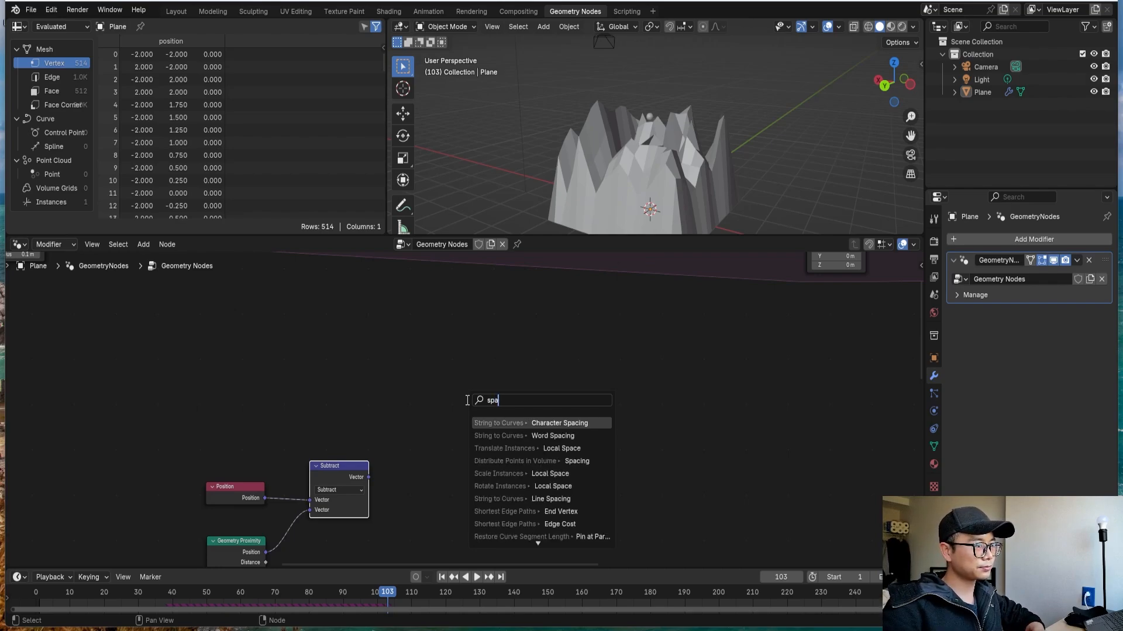
pyautogui.press('Escape')
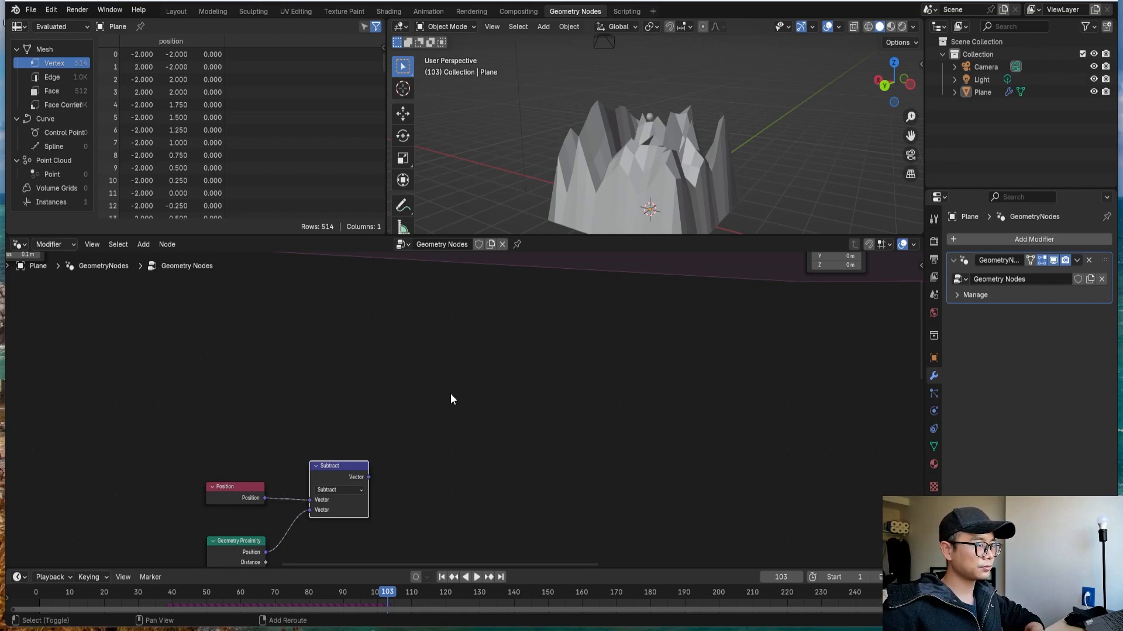
# Add a Separate XYZ node and feed the Subtract node's Vector output into it.
pyautogui.hotkey('shift', 'a')
pyautogui.write('se')
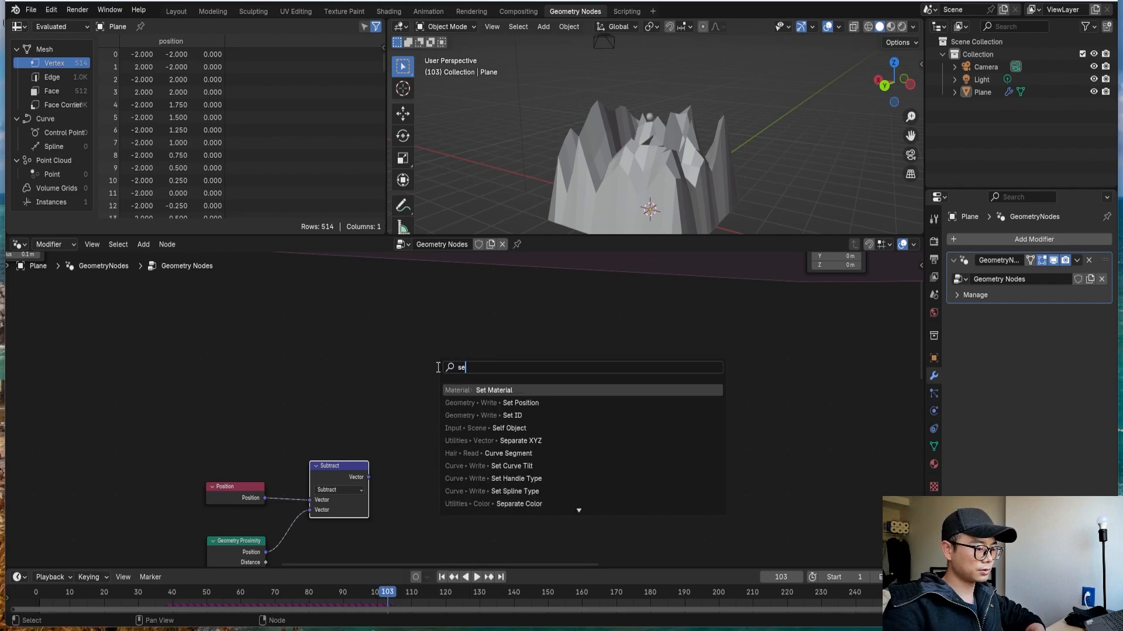
pyautogui.write('par')
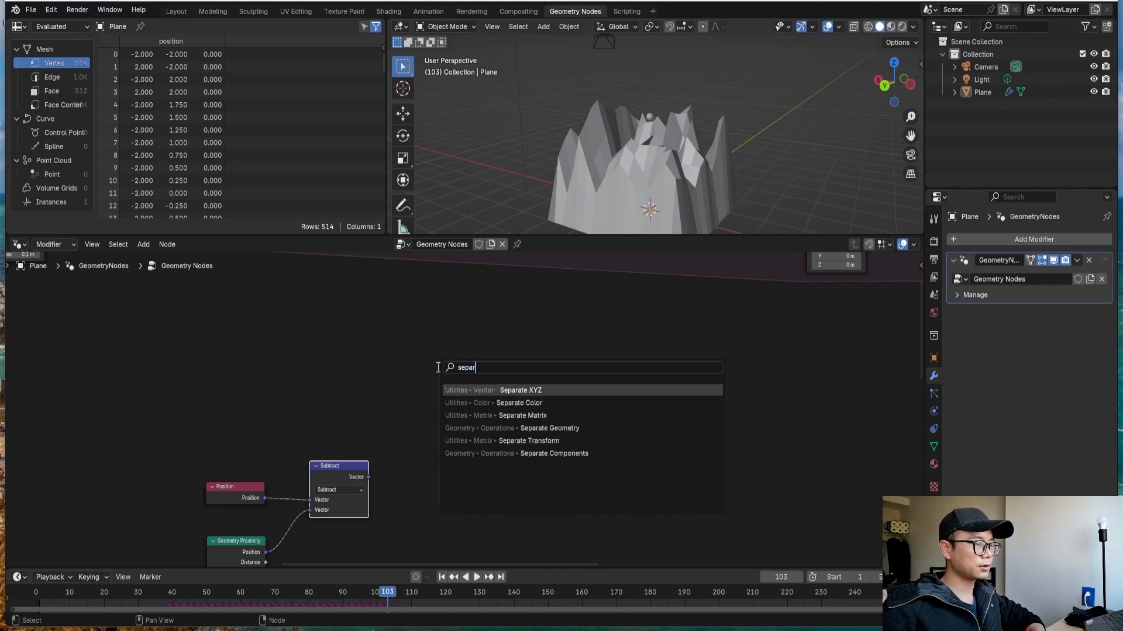
pyautogui.press('Return')
pyautogui.click(426, 447)
pyautogui.moveTo(369, 477); pyautogui.dragTo(427, 422)
pyautogui.hotkey('shift', 'a')
pyautogui.write('comb')
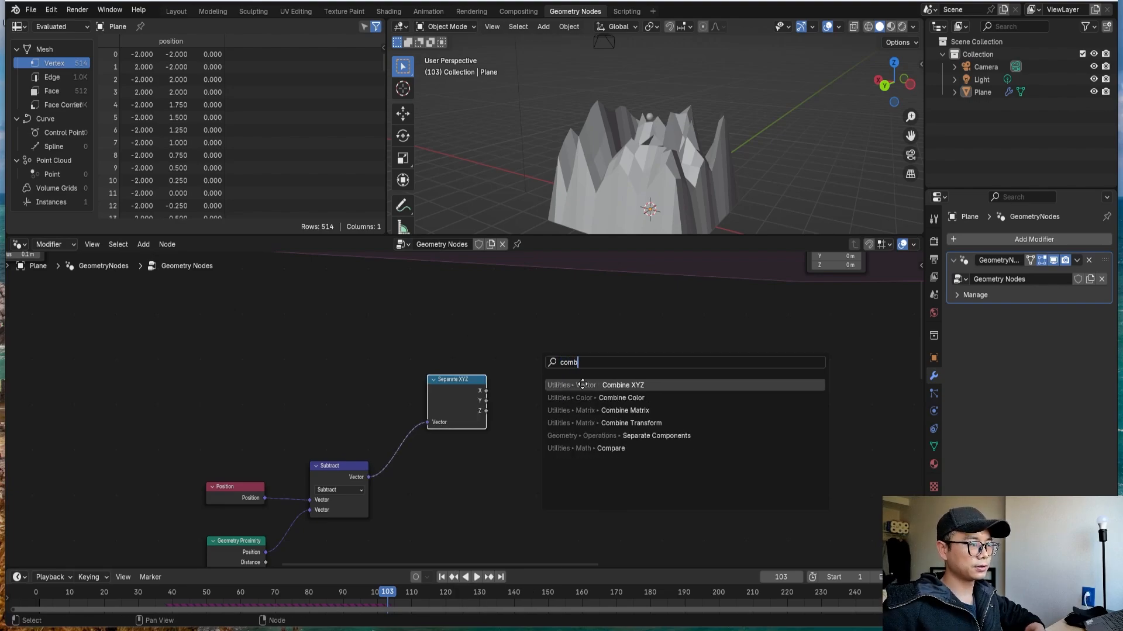
pyautogui.press('Return')
pyautogui.click(548, 381)
pyautogui.press('x')
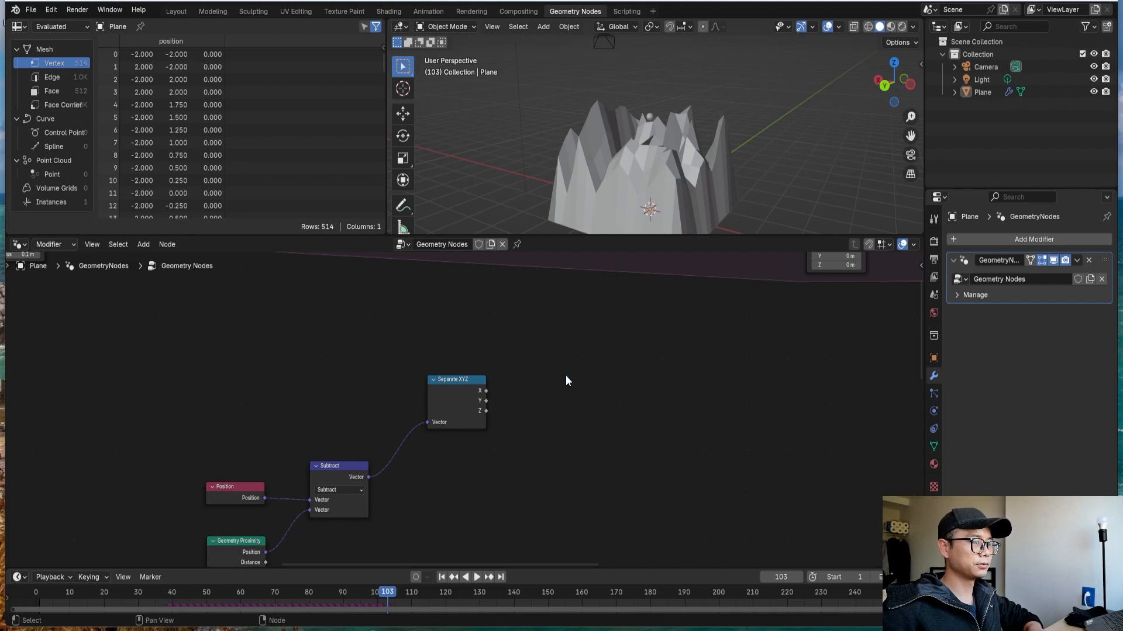
# Add a Switch node with its input type set to Vector, leaving space between it and the Separate XYZ node.
pyautogui.hscroll(5, 566, 381)
pyautogui.scroll(1, 506, 422)
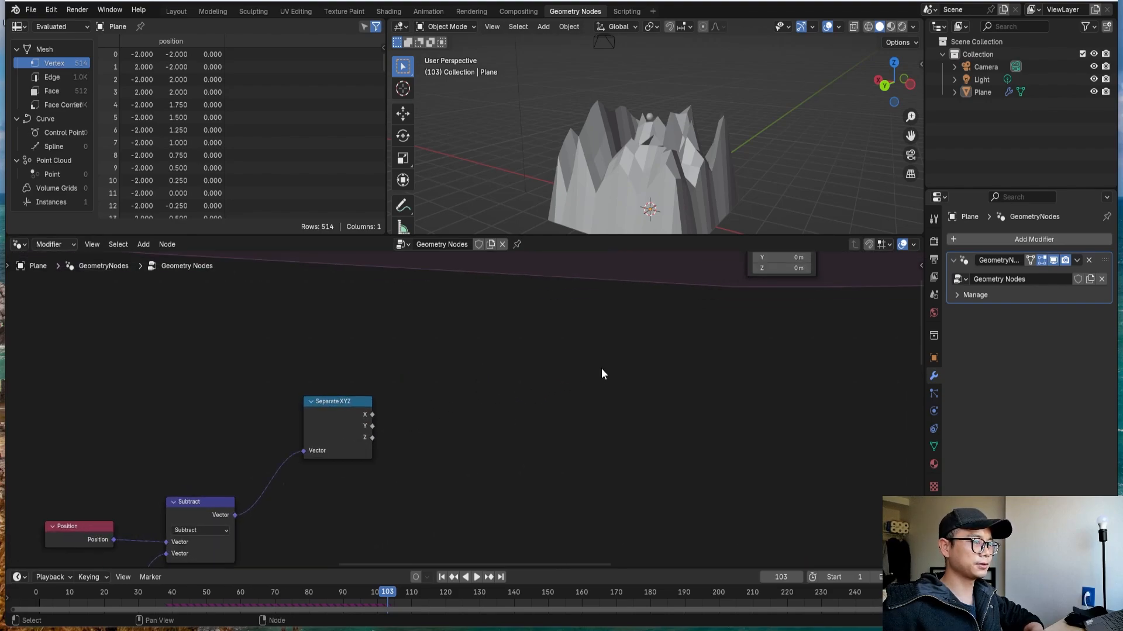
pyautogui.hotkey('shift', 'a')
pyautogui.write('sw')
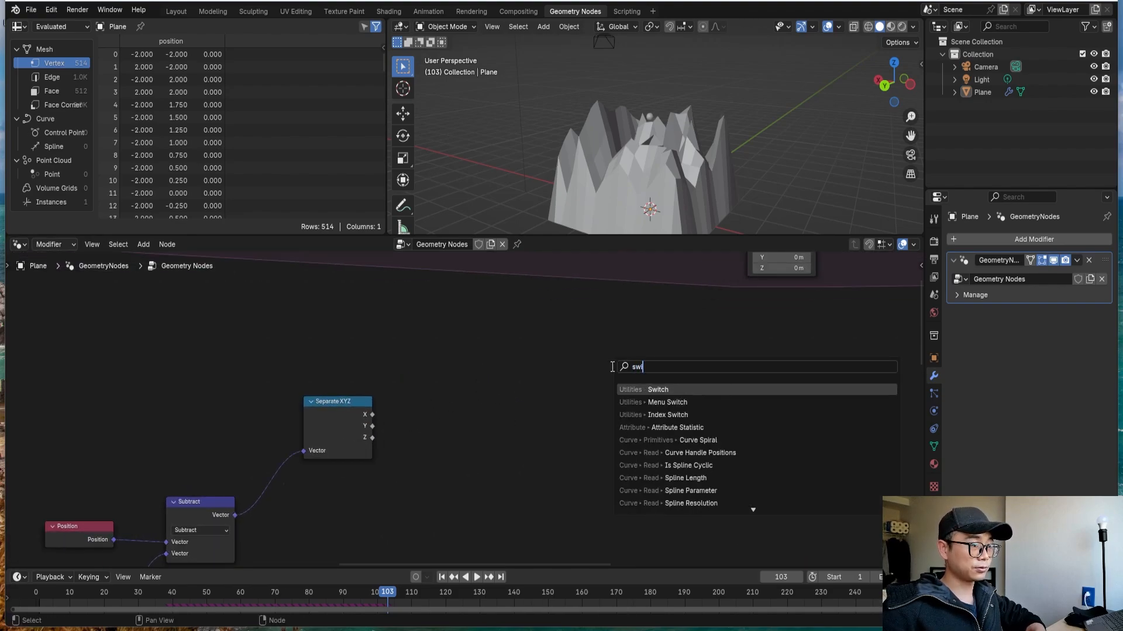
pyautogui.press('Return')
pyautogui.scroll(1, 673, 421)
pyautogui.click(675, 422)
pyautogui.click(675, 422)
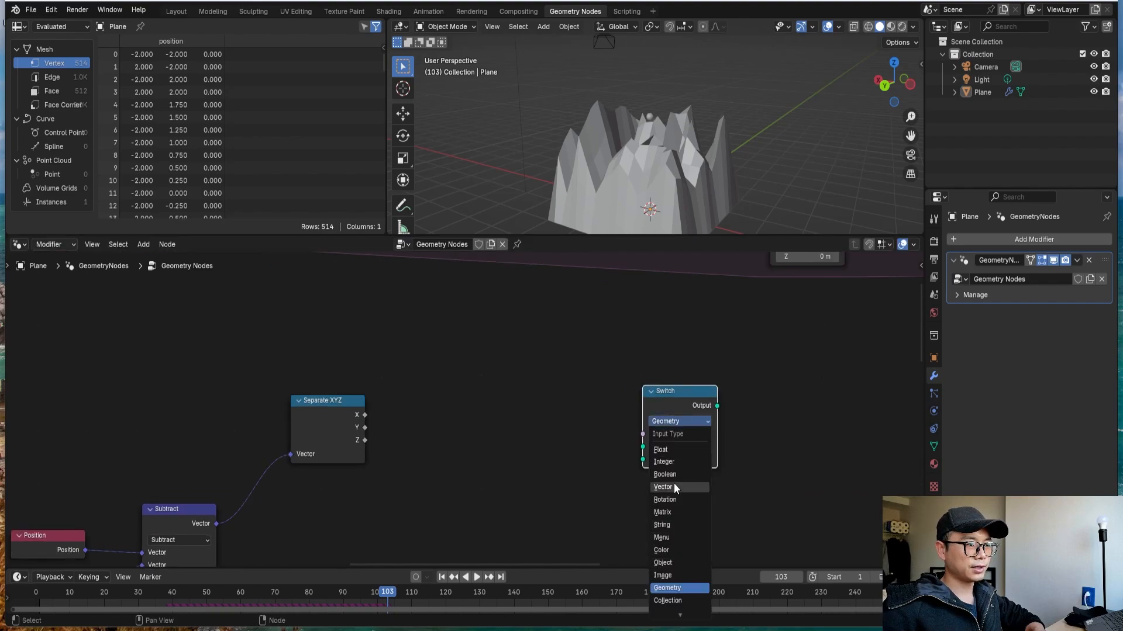
pyautogui.press('Escape')
pyautogui.click(670, 422)
pyautogui.click(673, 485)
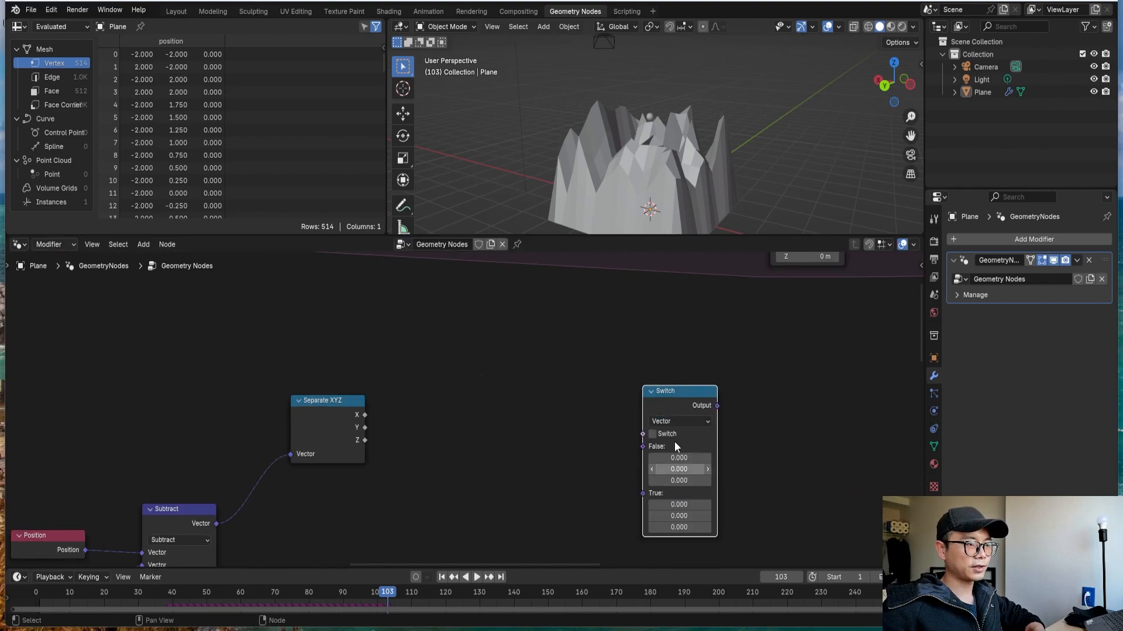
pyautogui.scroll(-3, 687, 401)
pyautogui.moveTo(620, 398); pyautogui.dragTo(649, 400)
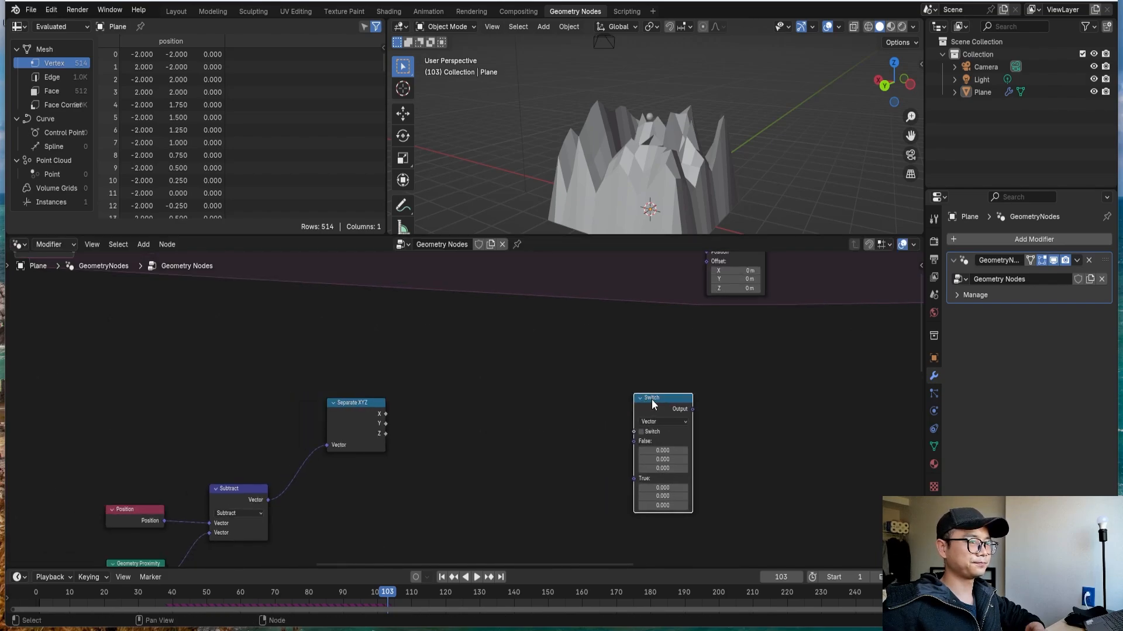
# Add a Compare node set to Equal, fed by the Separate XYZ node's X output.
pyautogui.scroll(1, 468, 398)
pyautogui.moveTo(462, 398); pyautogui.dragTo(477, 396, button='middle')
pyautogui.scroll(1, 467, 396)
pyautogui.scroll(1, 455, 386)
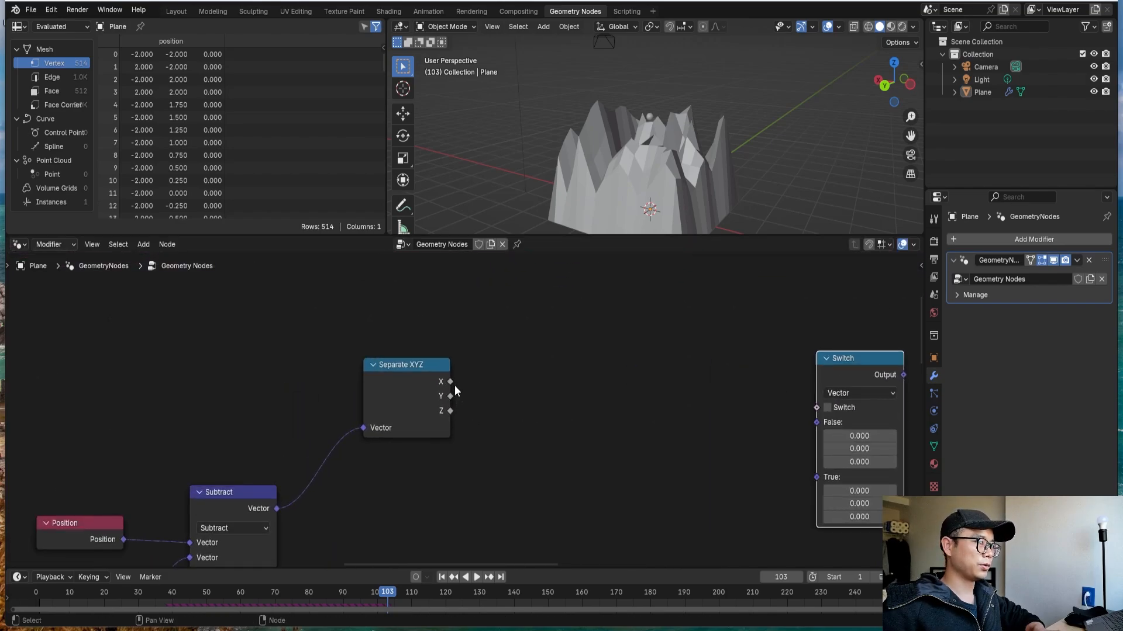
pyautogui.moveTo(452, 382); pyautogui.dragTo(541, 357)
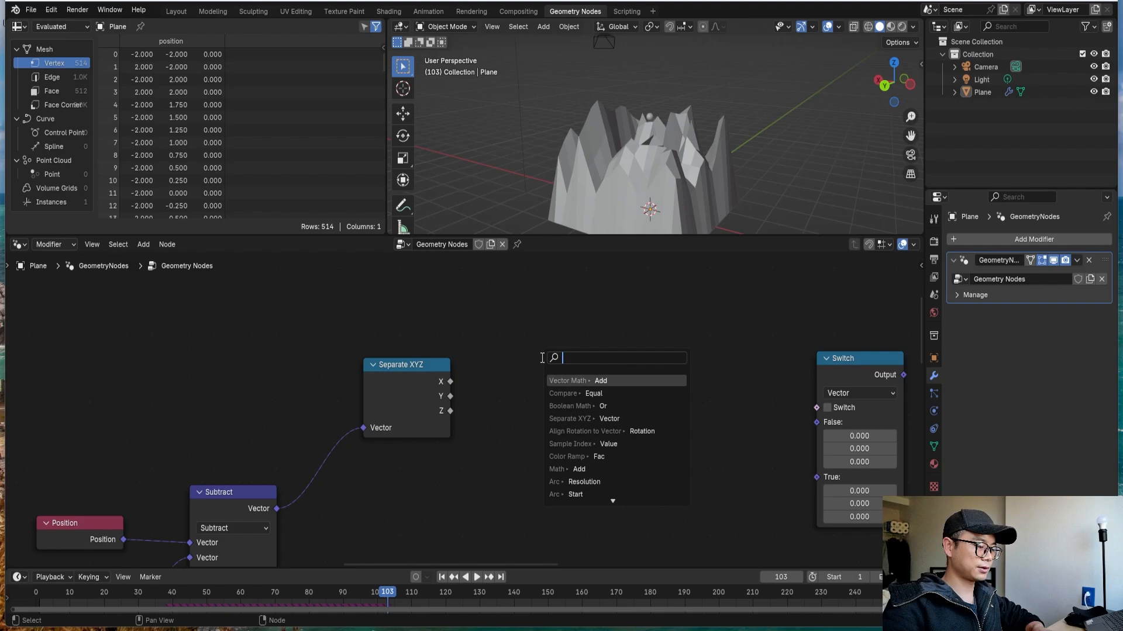
pyautogui.write('com')
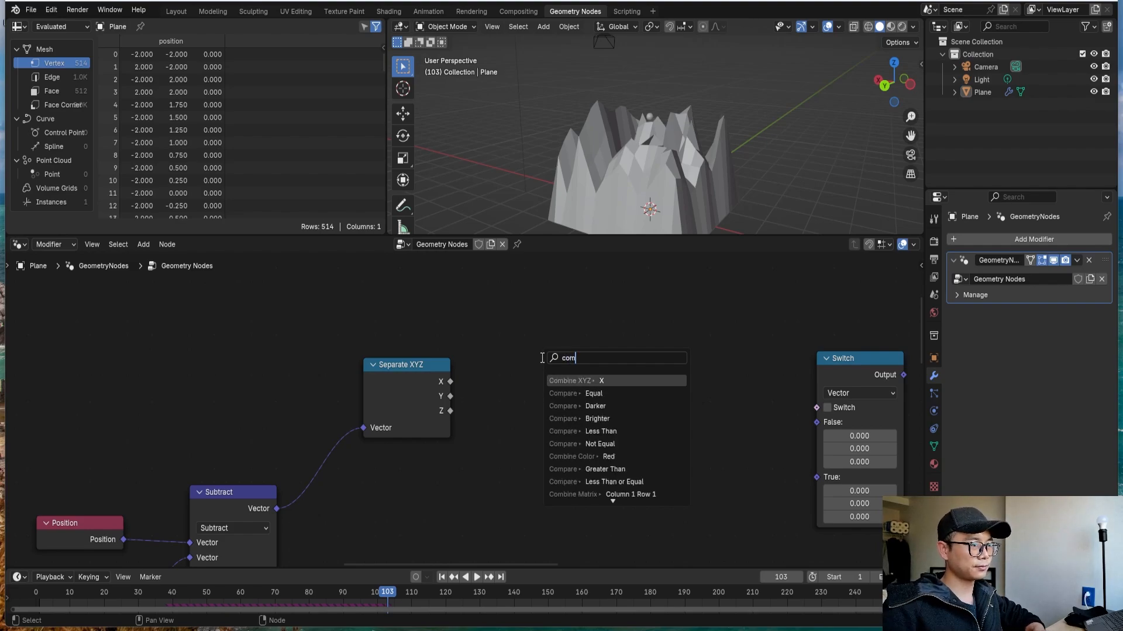
pyautogui.write('p')
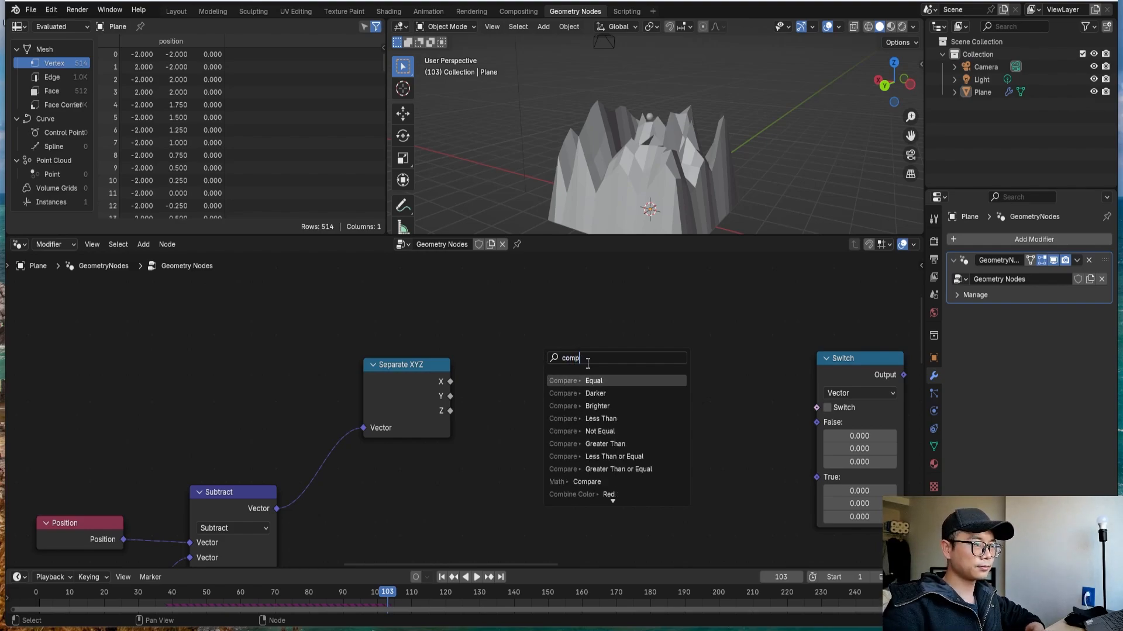
pyautogui.press('Return')
# Change the Compare node's operation to Less Than and move it up, away from Separate XYZ.
pyautogui.click(563, 348)
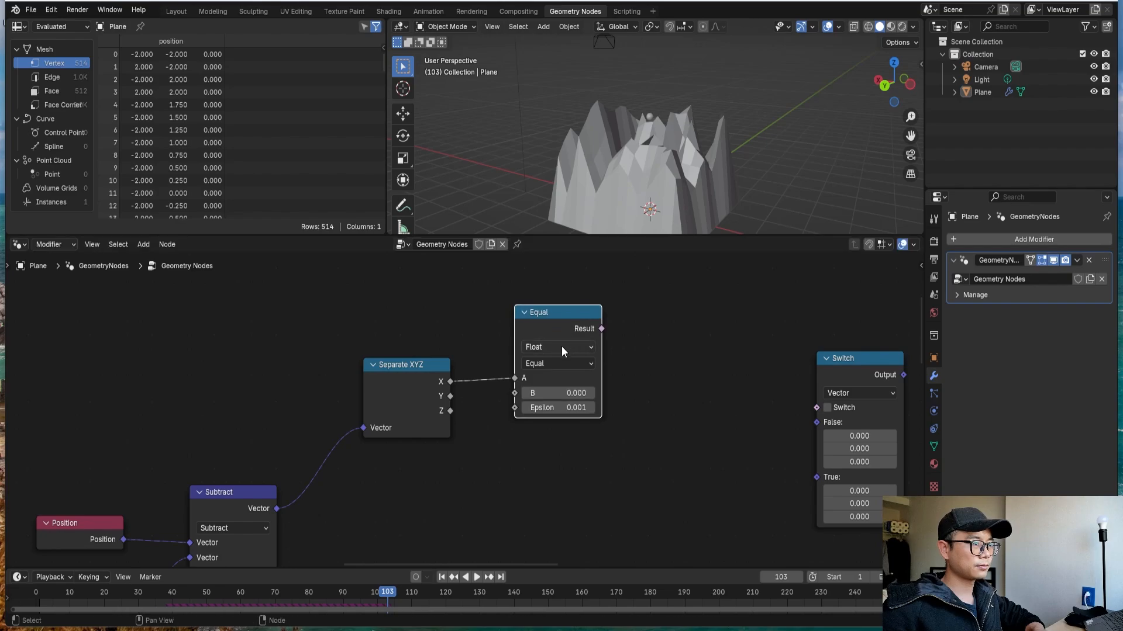
pyautogui.click(561, 347)
pyautogui.click(561, 346)
pyautogui.click(560, 361)
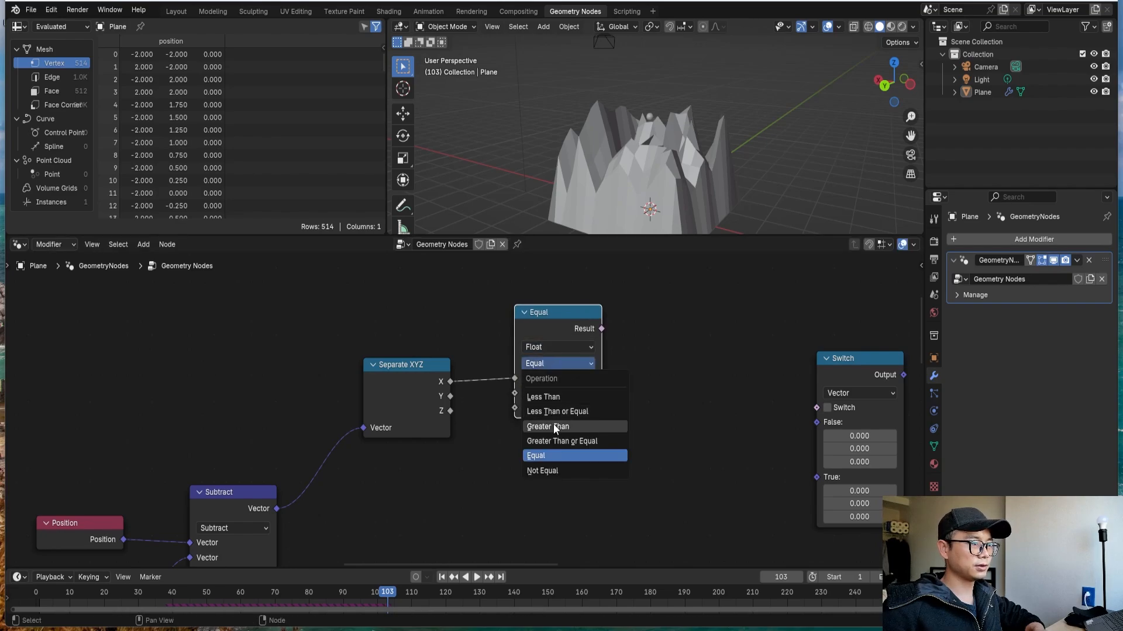
pyautogui.click(553, 397)
pyautogui.moveTo(553, 332); pyautogui.dragTo(602, 298)
# Set the Less Than node's B value to 0.2.
pyautogui.click(619, 358)
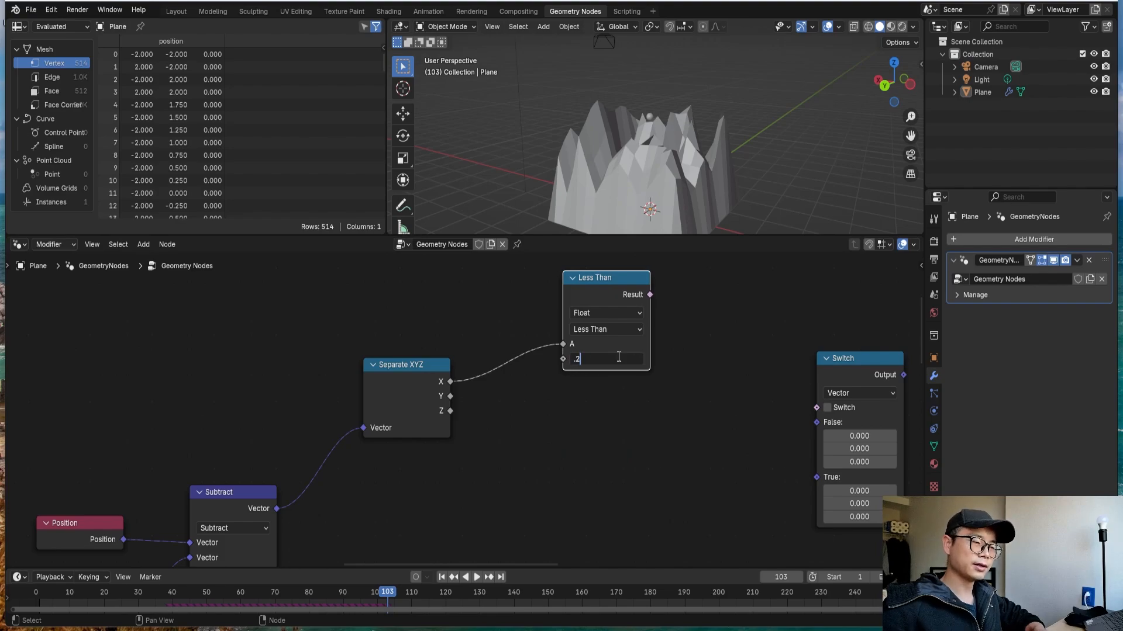
pyautogui.write('.2')
pyautogui.press('Return')
pyautogui.click(622, 361)
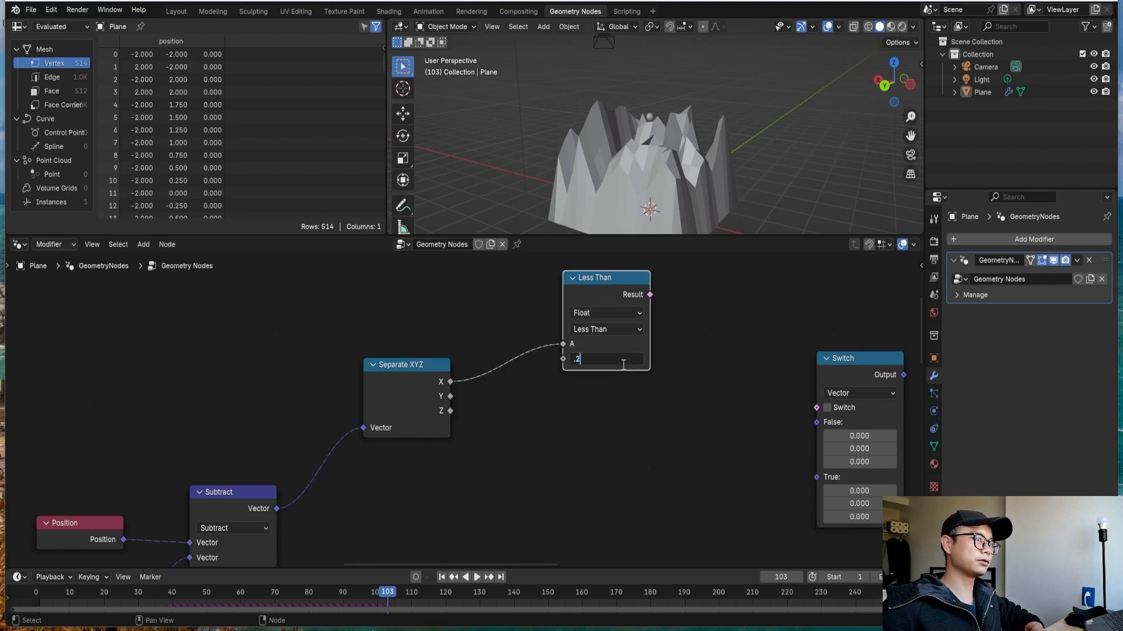
pyautogui.write('.2')
pyautogui.press('Return')
# Duplicate the Less Than node below the original and feed its A input from the Separate XYZ node's Y output.
pyautogui.click(599, 313)
pyautogui.click(598, 312)
pyautogui.hotkey('shift', 'd')
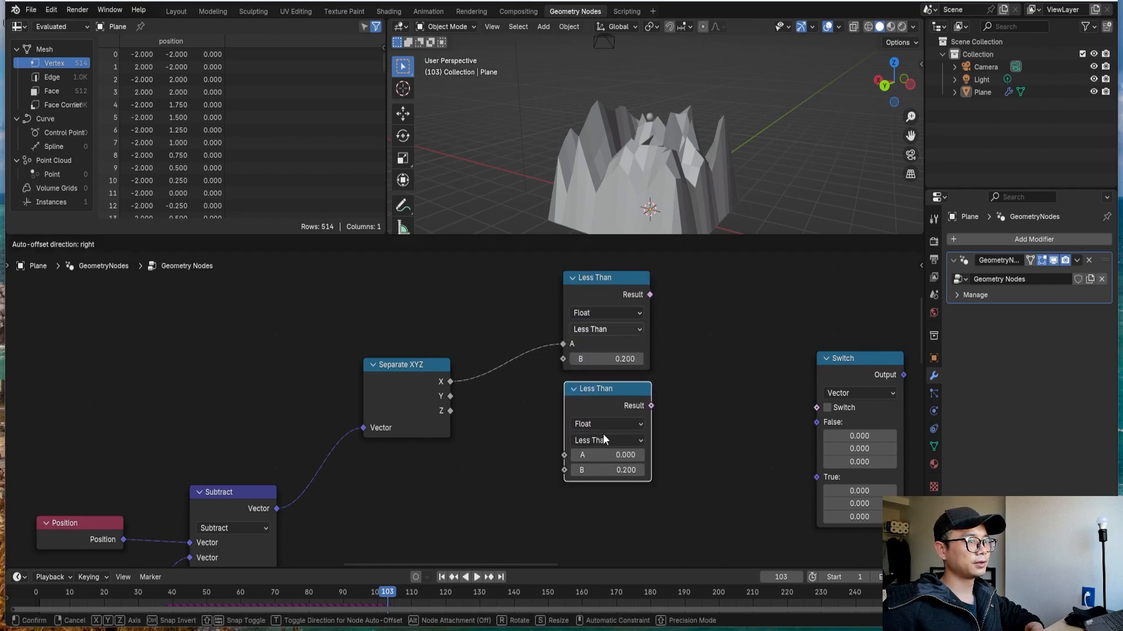
pyautogui.click(604, 439)
pyautogui.moveTo(450, 396); pyautogui.dragTo(564, 455)
# Duplicate the Less Than node once more, feed its A input from the Z output, and set its B value to 0.1.
pyautogui.scroll(-2, 593, 416)
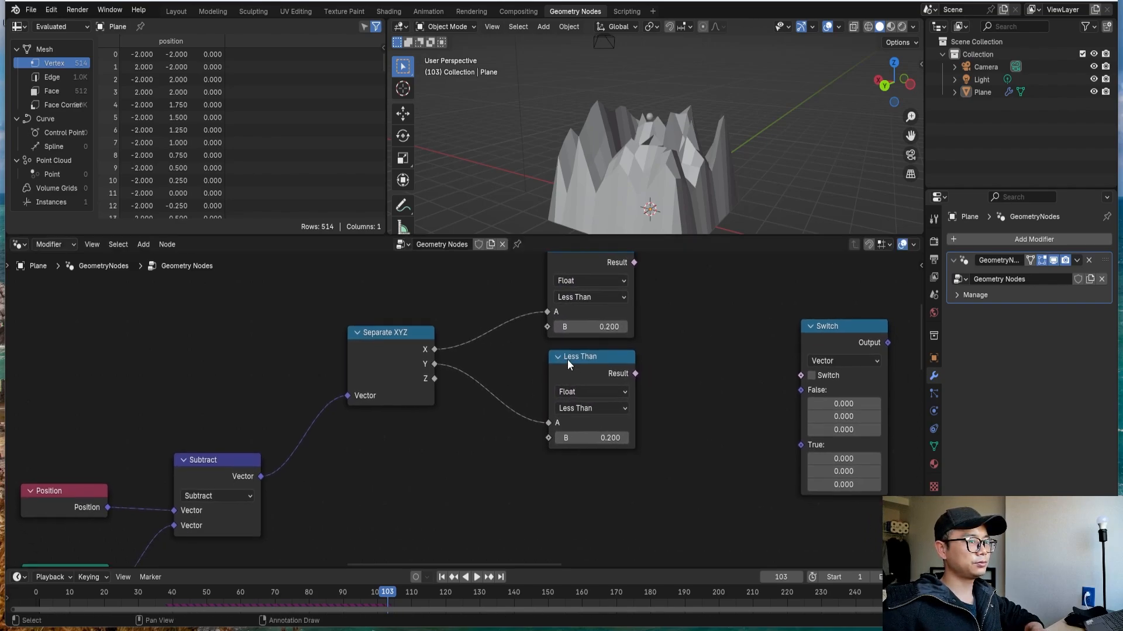
pyautogui.hotkey('shift', 'd')
pyautogui.click(570, 468)
pyautogui.moveTo(434, 379); pyautogui.dragTo(539, 533)
pyautogui.click(609, 538)
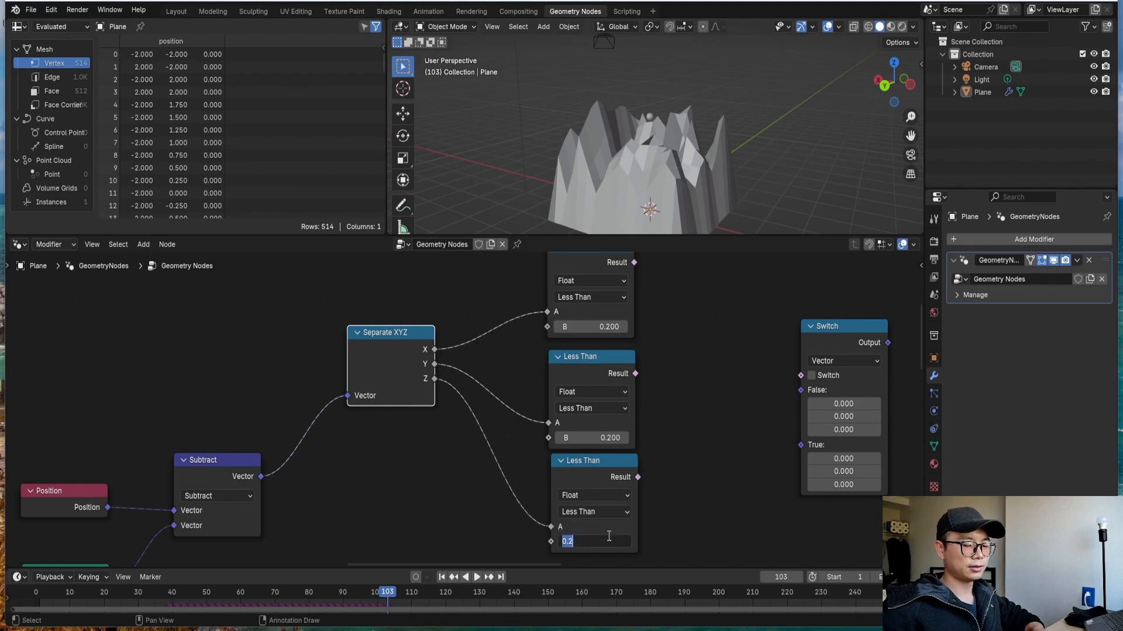
pyautogui.write('.1')
pyautogui.press('Return')
# Tidy the stack of Less Than nodes and shift the Switch node slightly to make room beside them.
pyautogui.scroll(-2, 538, 434)
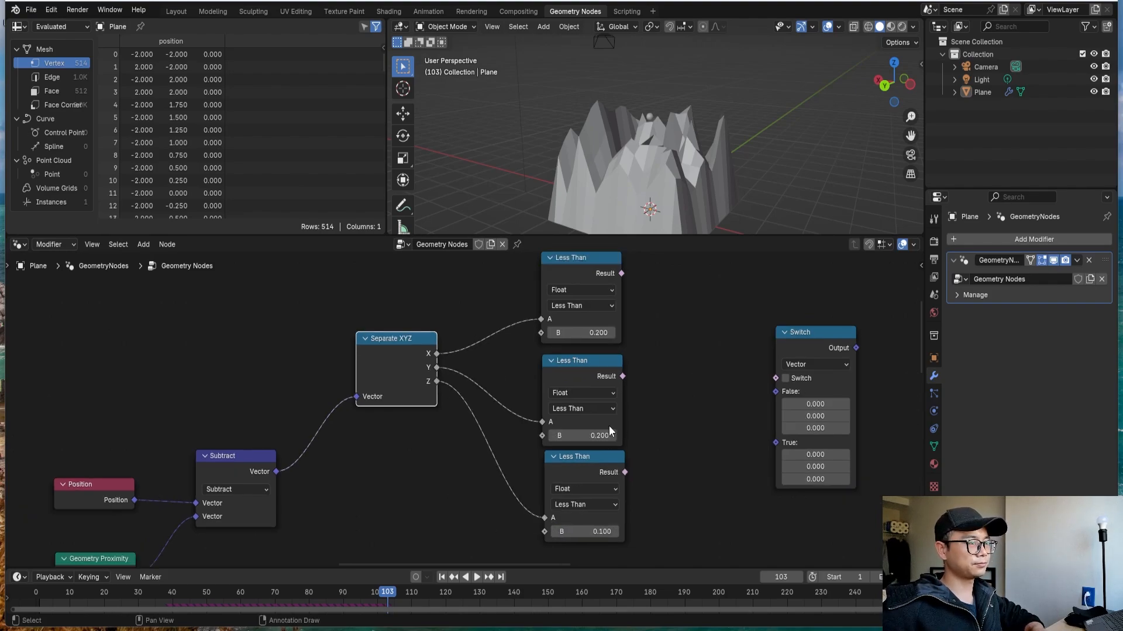
pyautogui.moveTo(544, 353); pyautogui.dragTo(545, 356)
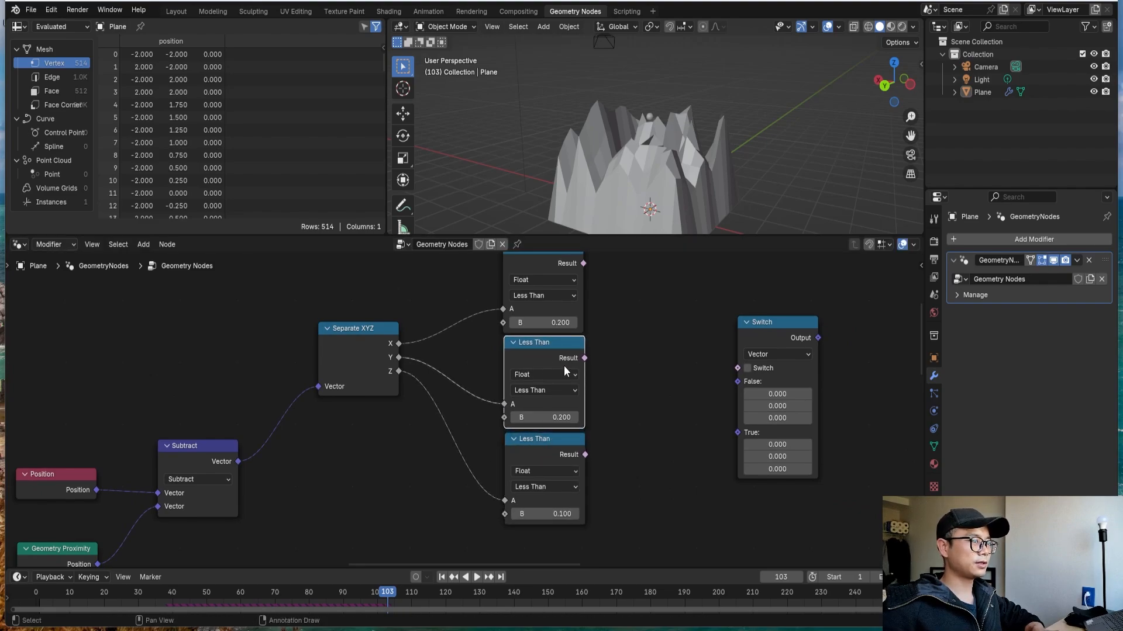
pyautogui.hscroll(3, 564, 366)
pyautogui.moveTo(570, 298); pyautogui.dragTo(490, 325, button='middle')
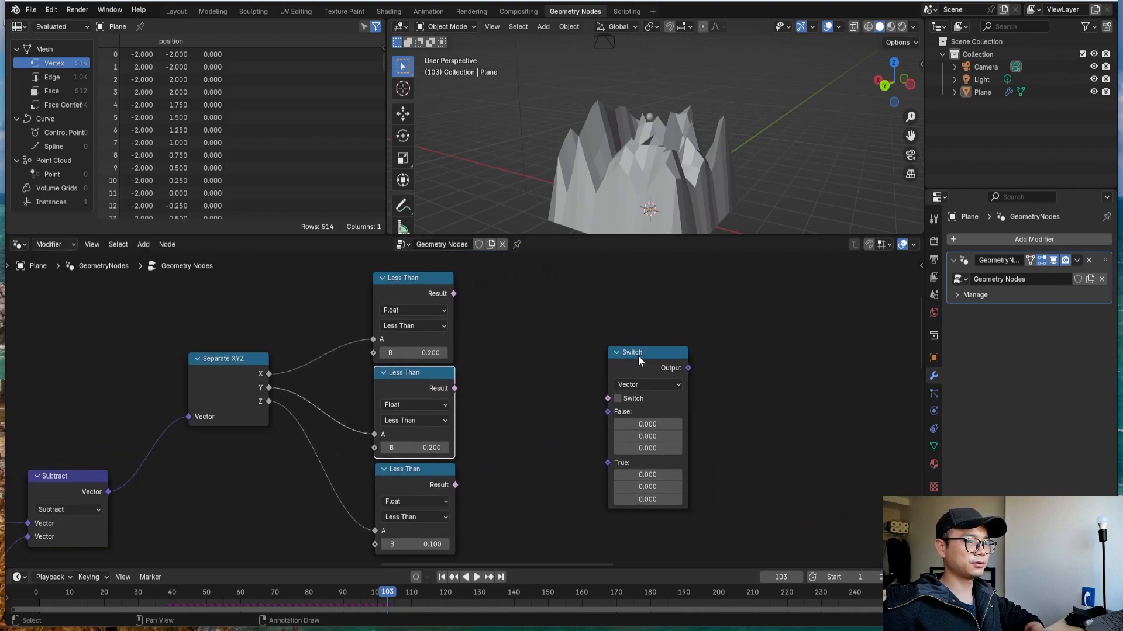
pyautogui.moveTo(637, 356); pyautogui.dragTo(648, 349)
# Add a Boolean Math node between the Less Than nodes and the Switch node.
pyautogui.hotkey('shift', 'a')
pyautogui.click(538, 321)
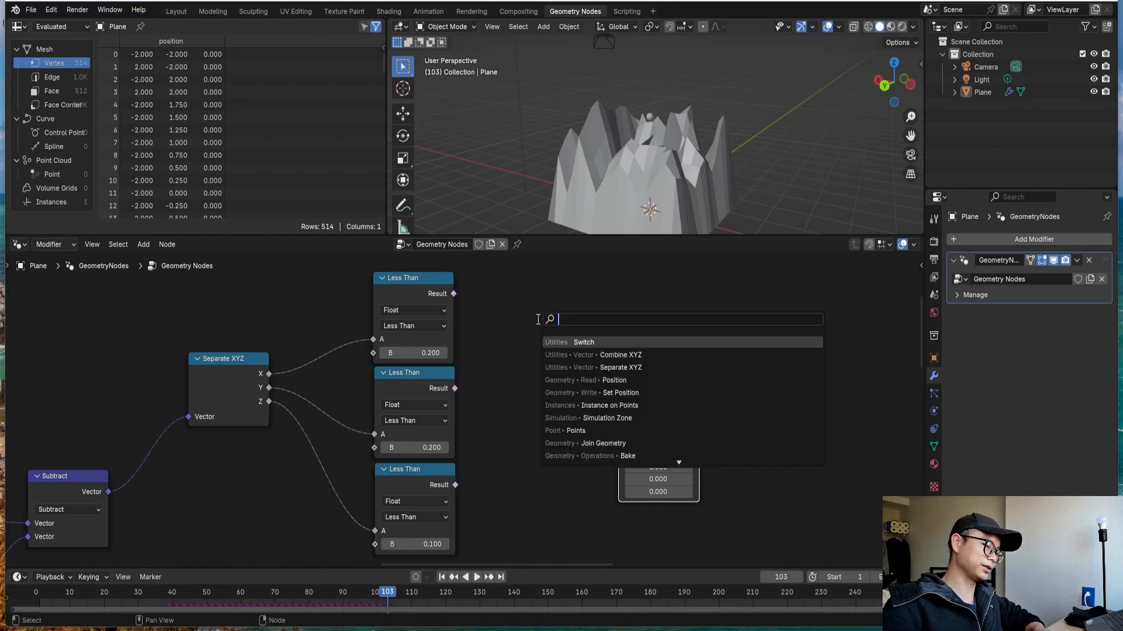
pyautogui.write('boole')
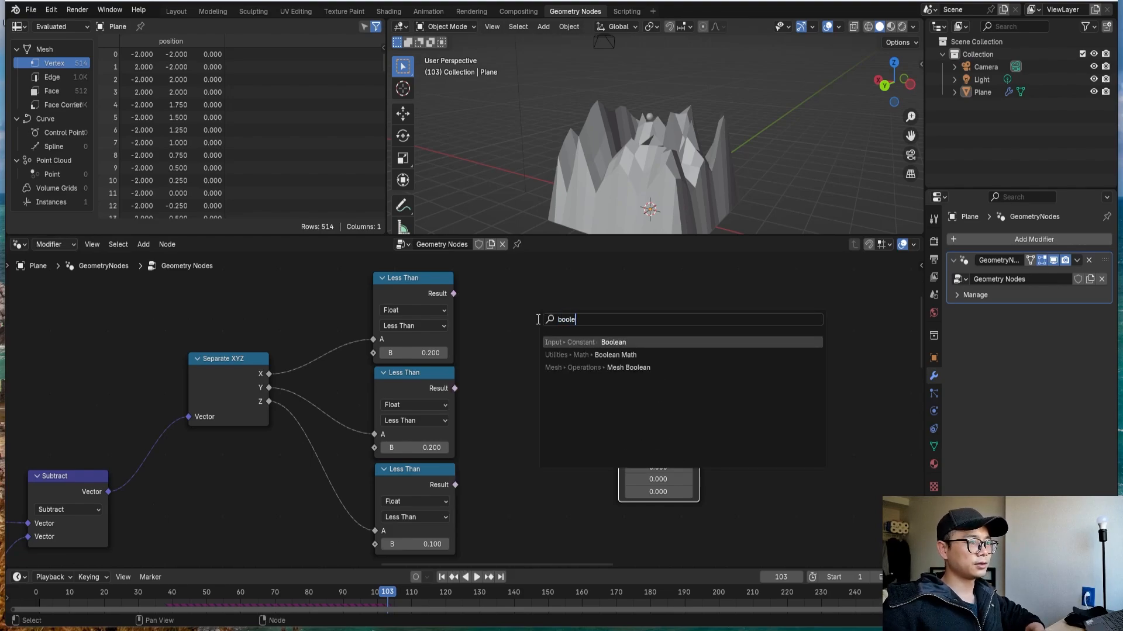
pyautogui.press('Down')
pyautogui.press('Return')
pyautogui.click(477, 317)
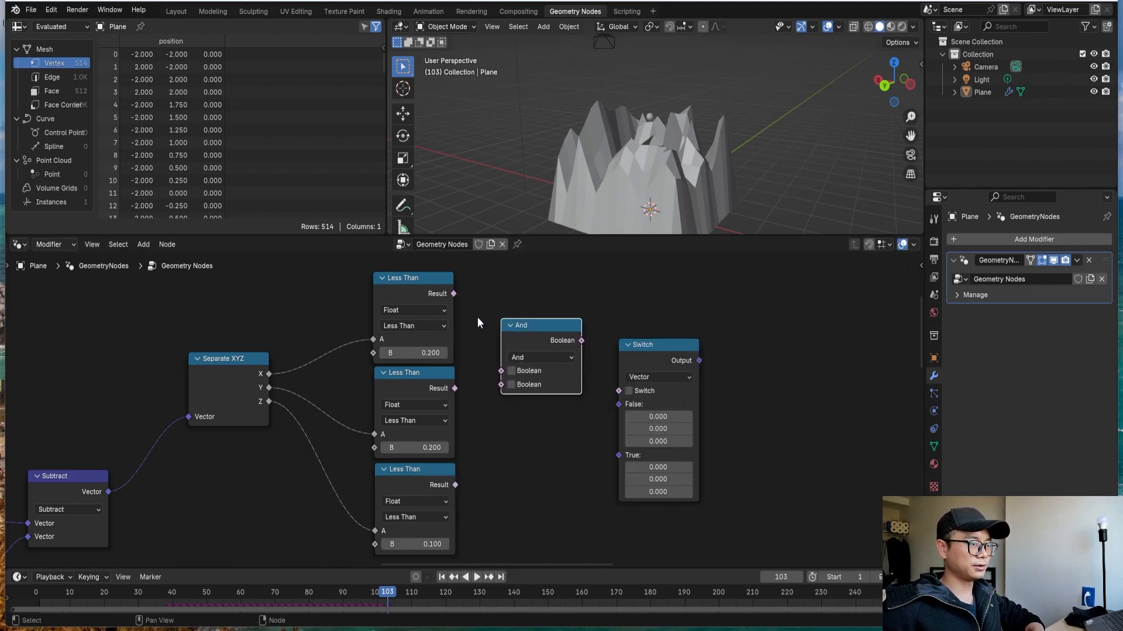
# Feed the X and Y Less Than results into the Boolean Math node and set its operation to Or.
pyautogui.moveTo(454, 294); pyautogui.dragTo(501, 385)
pyautogui.moveTo(655, 345); pyautogui.dragTo(709, 339)
pyautogui.click(552, 356)
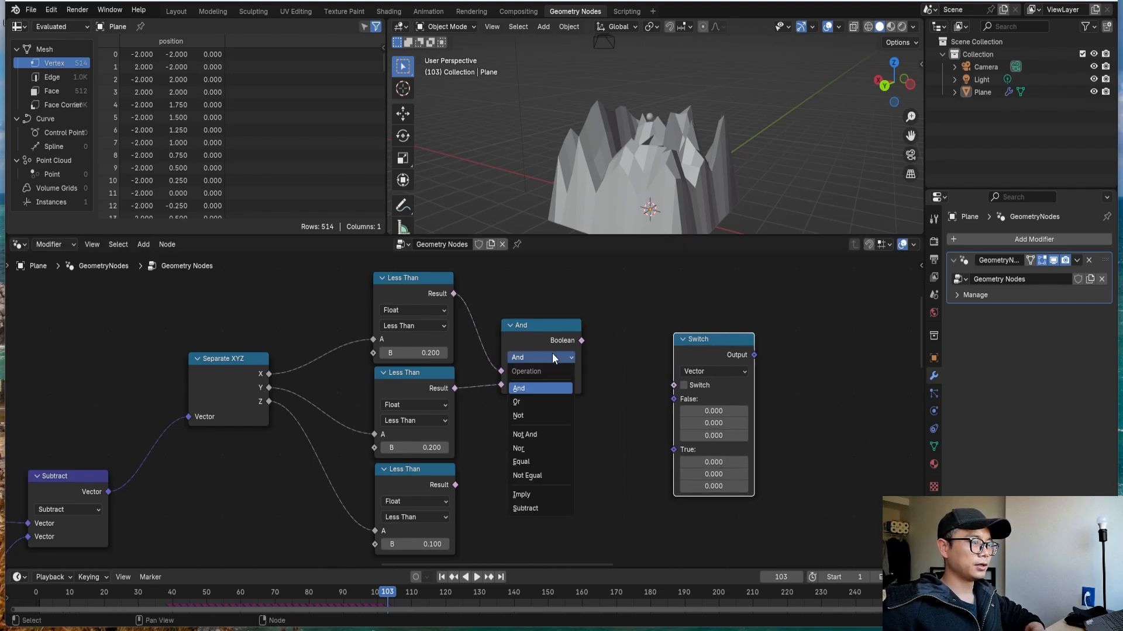
pyautogui.click(539, 400)
# Duplicate the Or node, combine the first Or with the Z Less Than result in it, and feed it into the Switch input.
pyautogui.click(525, 332)
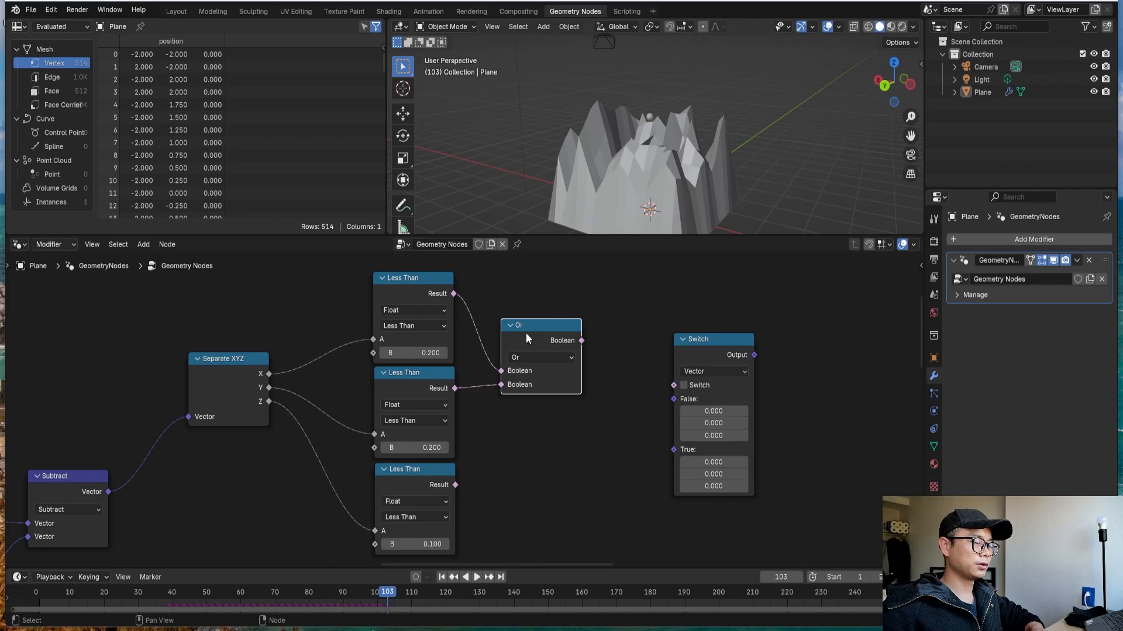
pyautogui.hotkey('shift', 'd')
pyautogui.click(657, 489)
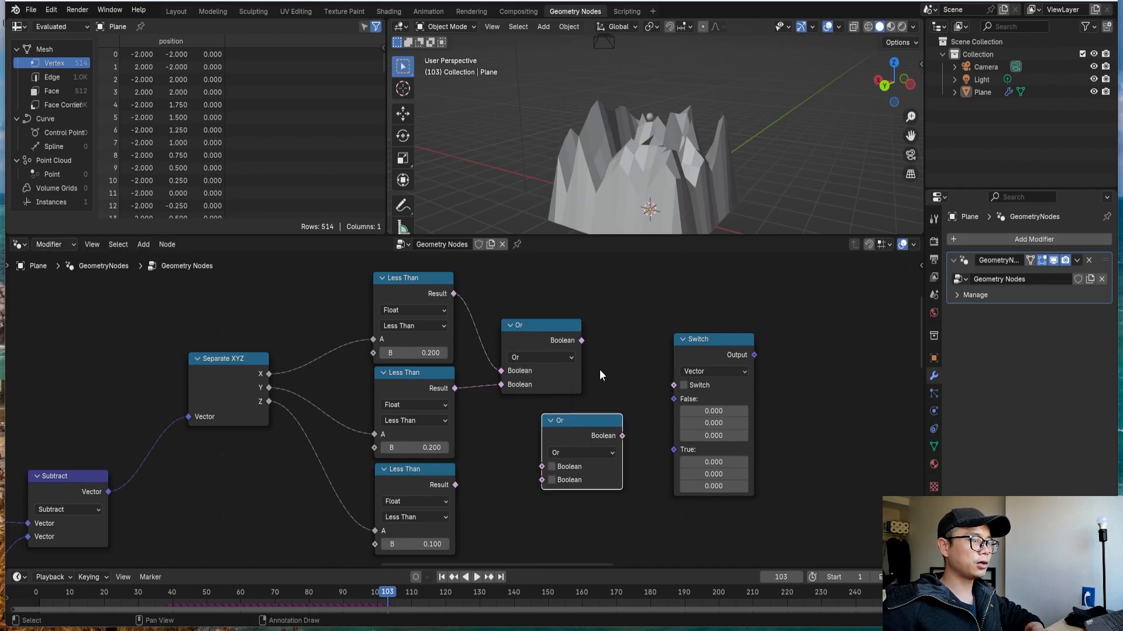
pyautogui.moveTo(581, 340); pyautogui.dragTo(542, 466)
pyautogui.moveTo(455, 485); pyautogui.dragTo(541, 483)
pyautogui.moveTo(622, 436); pyautogui.dragTo(688, 385)
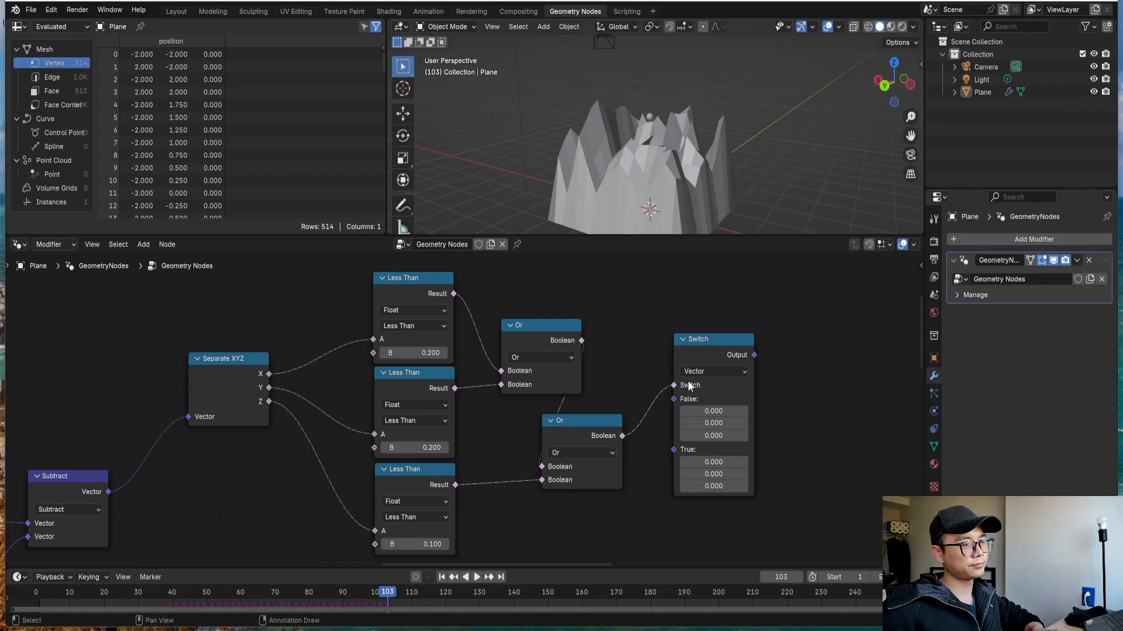
# Move the Set Position node farther along the simulation zone and connect the Switch node's Output to its Offset.
pyautogui.scroll(-4, 741, 402)
pyautogui.moveTo(717, 433); pyautogui.dragTo(664, 484, button='middle')
pyautogui.moveTo(612, 292); pyautogui.dragTo(742, 305)
pyautogui.moveTo(598, 427); pyautogui.dragTo(700, 321)
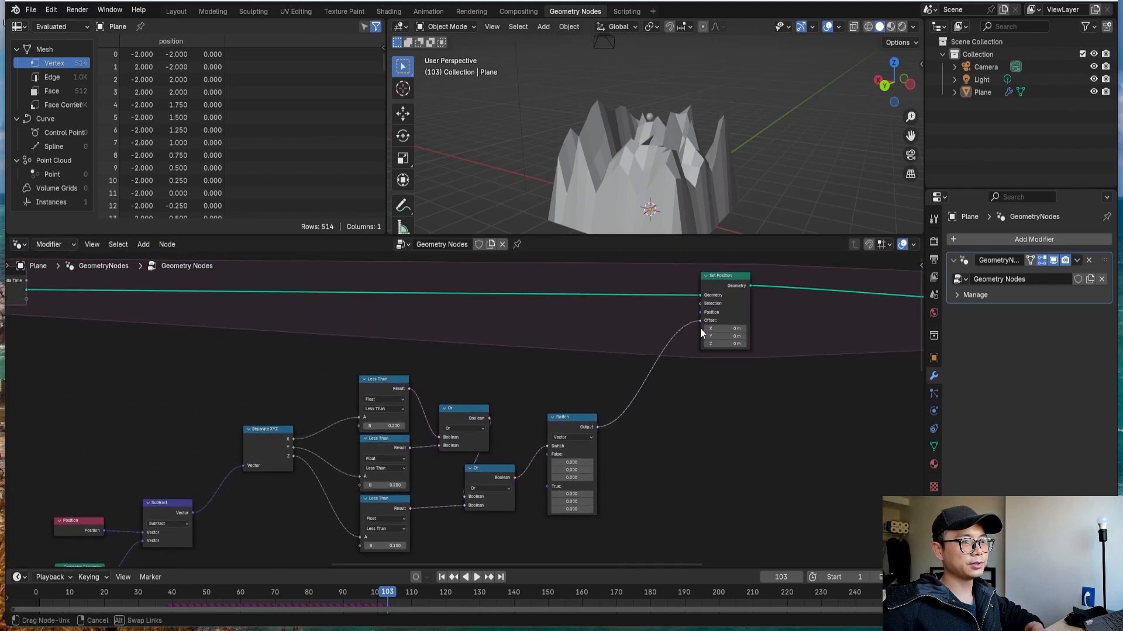
# Reposition the Switch node and the second Or node so the boolean chain reads in order.
pyautogui.scroll(-2, 616, 405)
pyautogui.scroll(3, 582, 420)
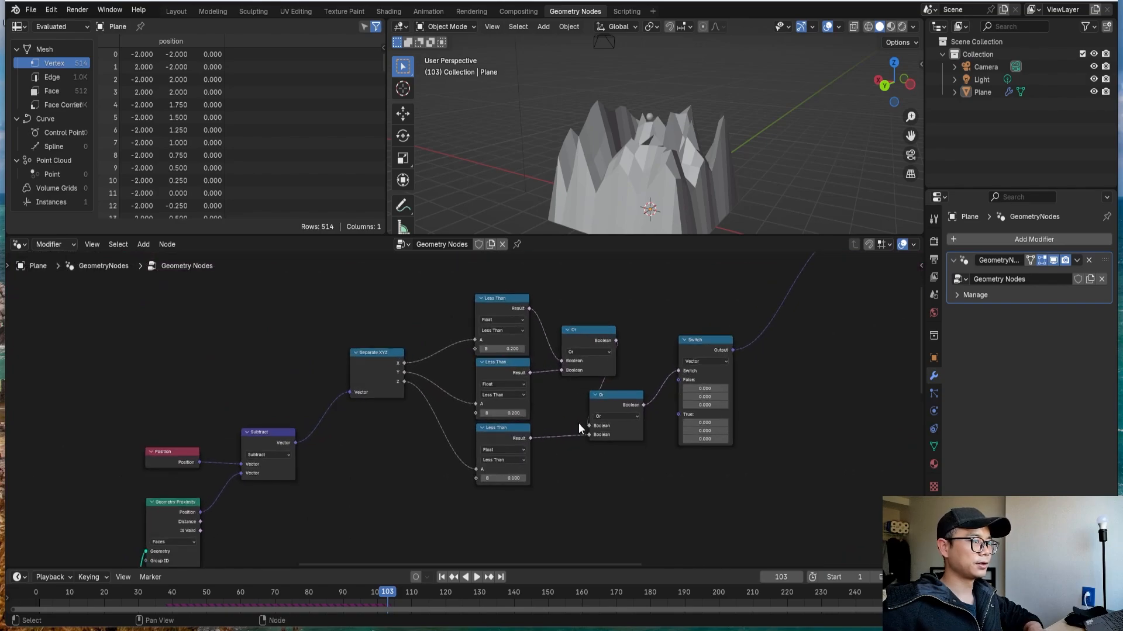
pyautogui.moveTo(753, 327); pyautogui.dragTo(790, 325)
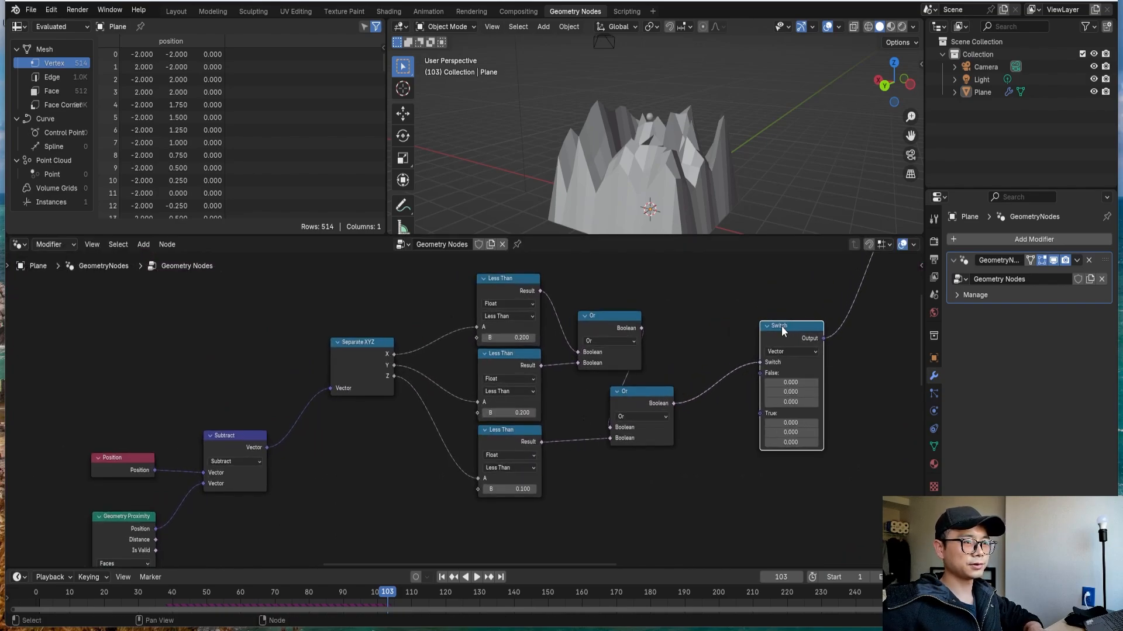
pyautogui.moveTo(638, 403); pyautogui.dragTo(691, 362)
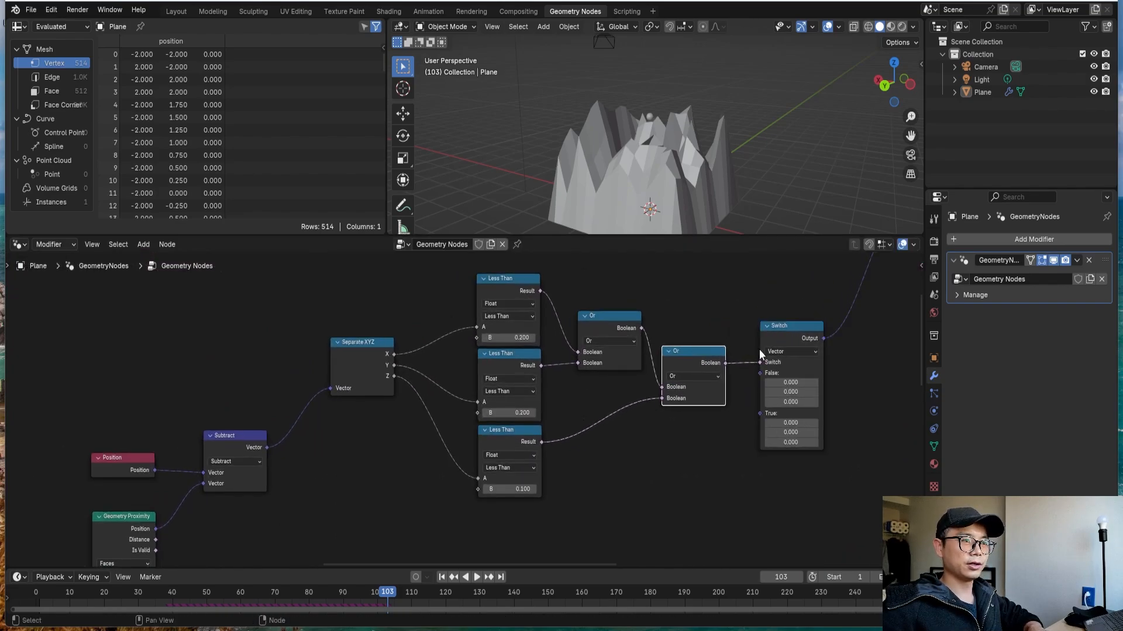
# Duplicate the vector Subtract node and place the copy beneath the Separate XYZ node.
pyautogui.moveTo(318, 489); pyautogui.dragTo(303, 463, button='middle')
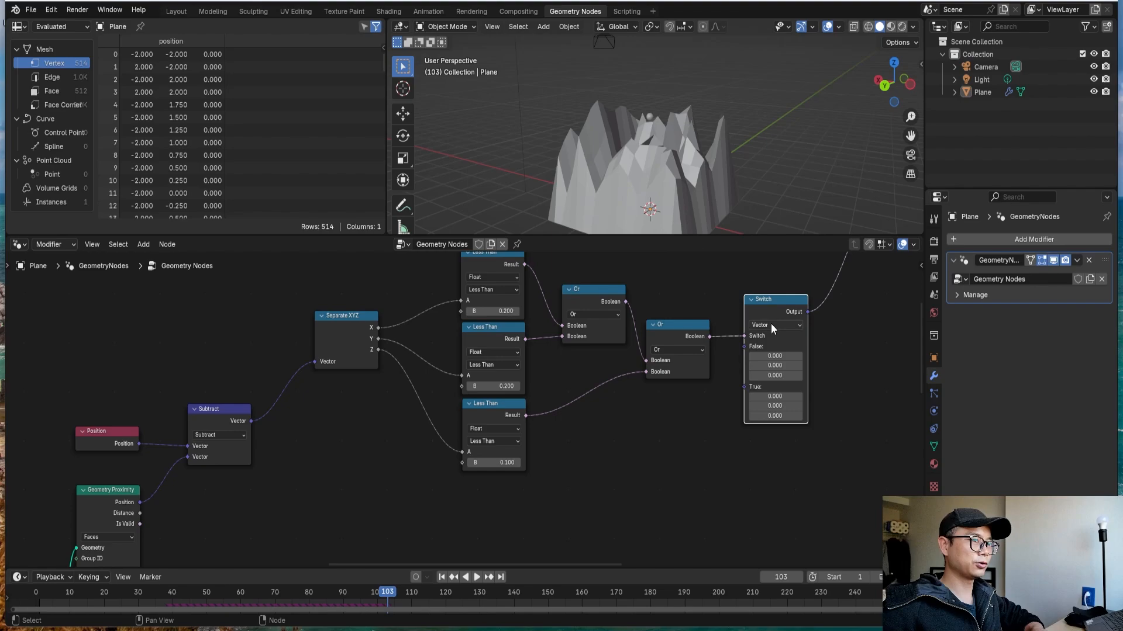
pyautogui.click(232, 414)
pyautogui.scroll(1, 348, 443)
pyautogui.moveTo(347, 442); pyautogui.dragTo(314, 432, button='middle')
pyautogui.hotkey('shift', 'd')
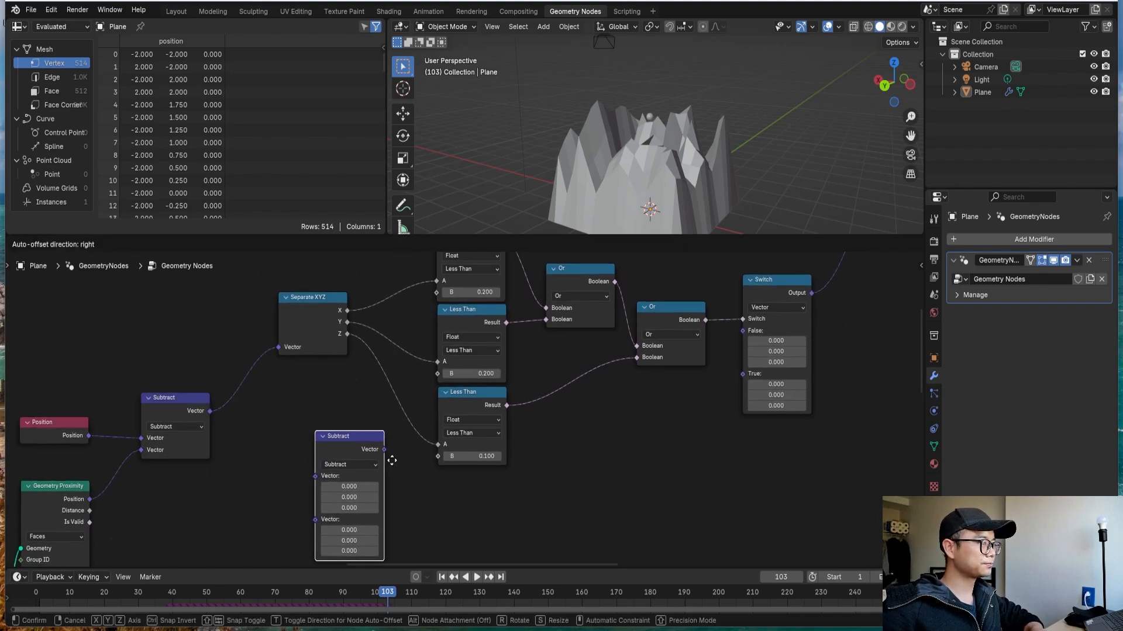
pyautogui.click(388, 481)
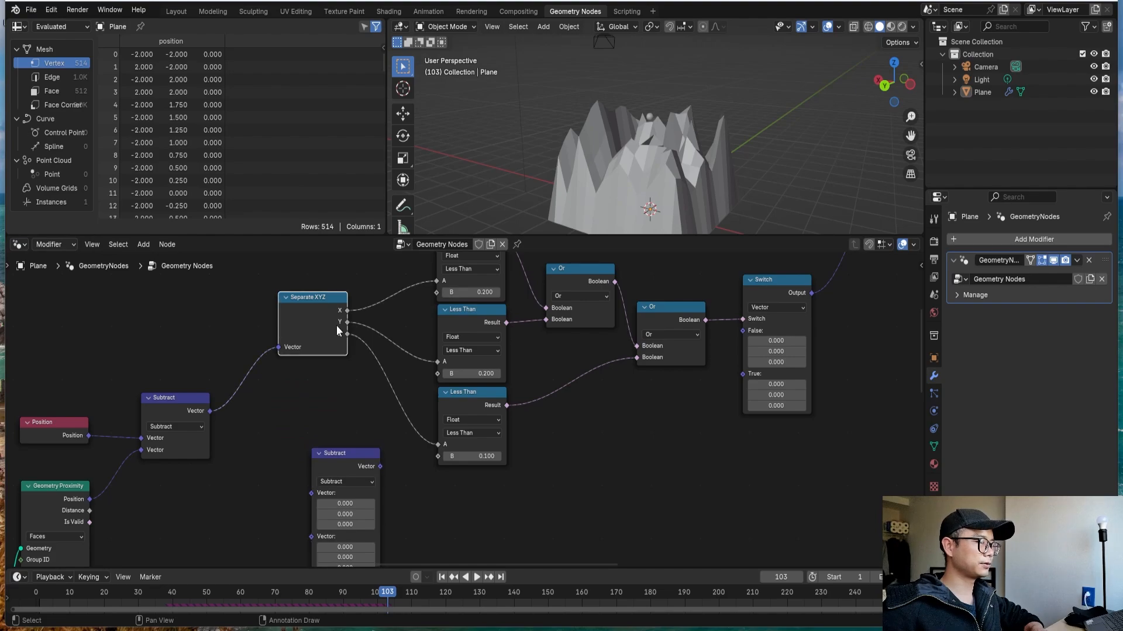
# Insert the duplicated vector math node between Subtract and Separate XYZ and set its operation to Absolute.
pyautogui.moveTo(337, 328); pyautogui.dragTo(348, 366, button='middle')
pyautogui.scroll(-1, 349, 383)
pyautogui.moveTo(355, 501); pyautogui.dragTo(269, 337)
pyautogui.scroll(1, 360, 392)
pyautogui.click(264, 365)
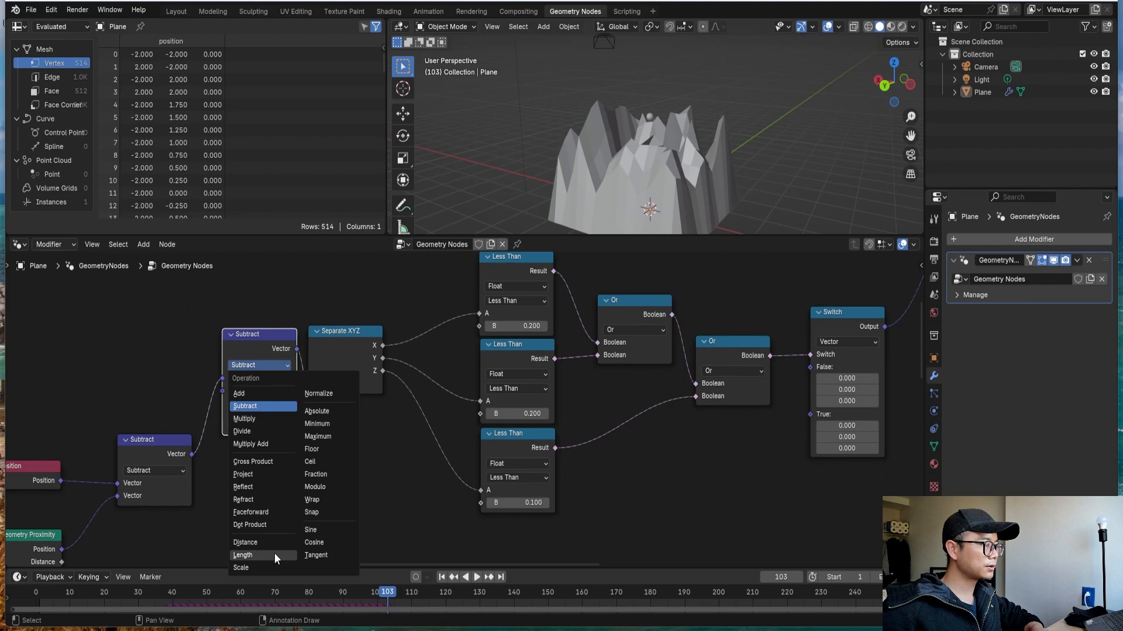
pyautogui.click(317, 411)
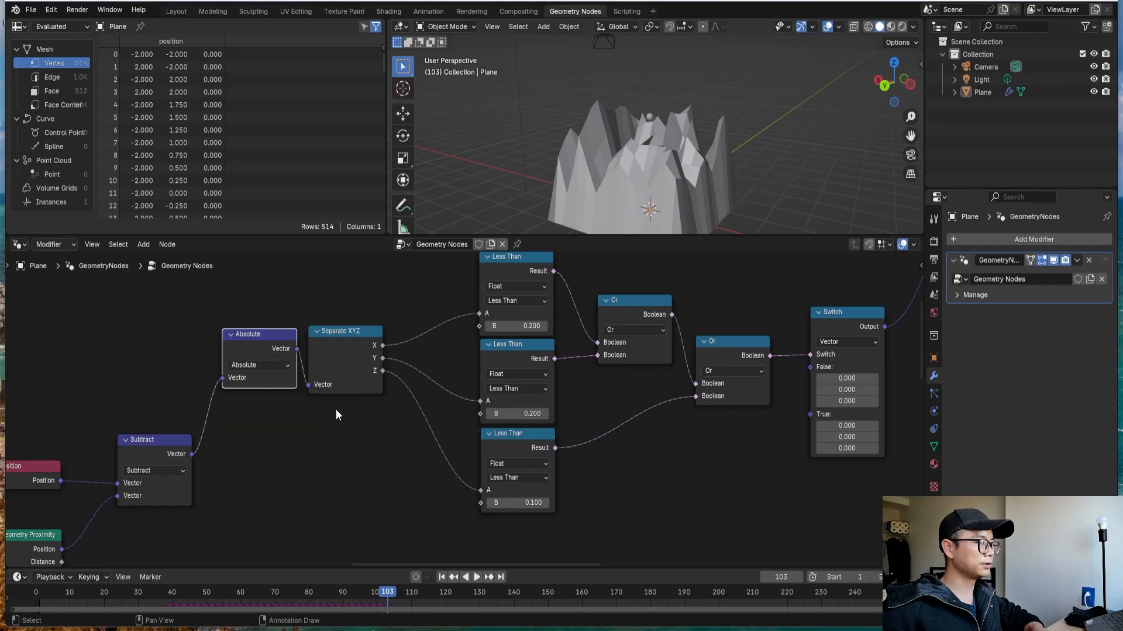
pyautogui.scroll(-1, 339, 445)
pyautogui.moveTo(342, 440); pyautogui.dragTo(310, 427, button='middle')
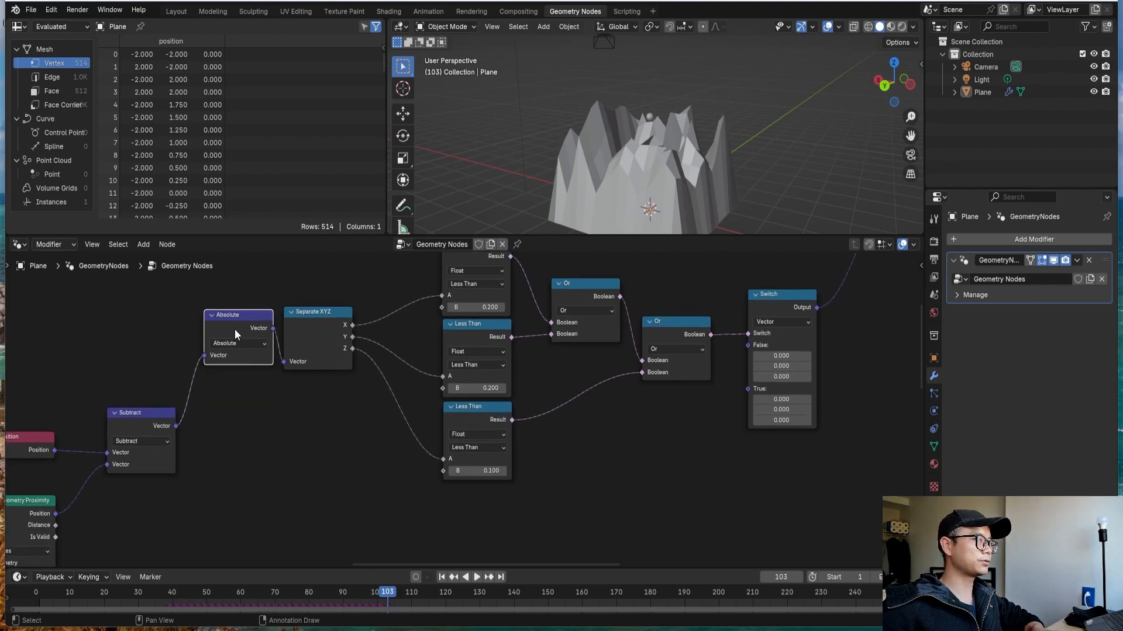
pyautogui.moveTo(236, 328)
pyautogui.mouseDown()
pyautogui.moveTo(248, 318)
pyautogui.moveTo(237, 326)
pyautogui.mouseUp()
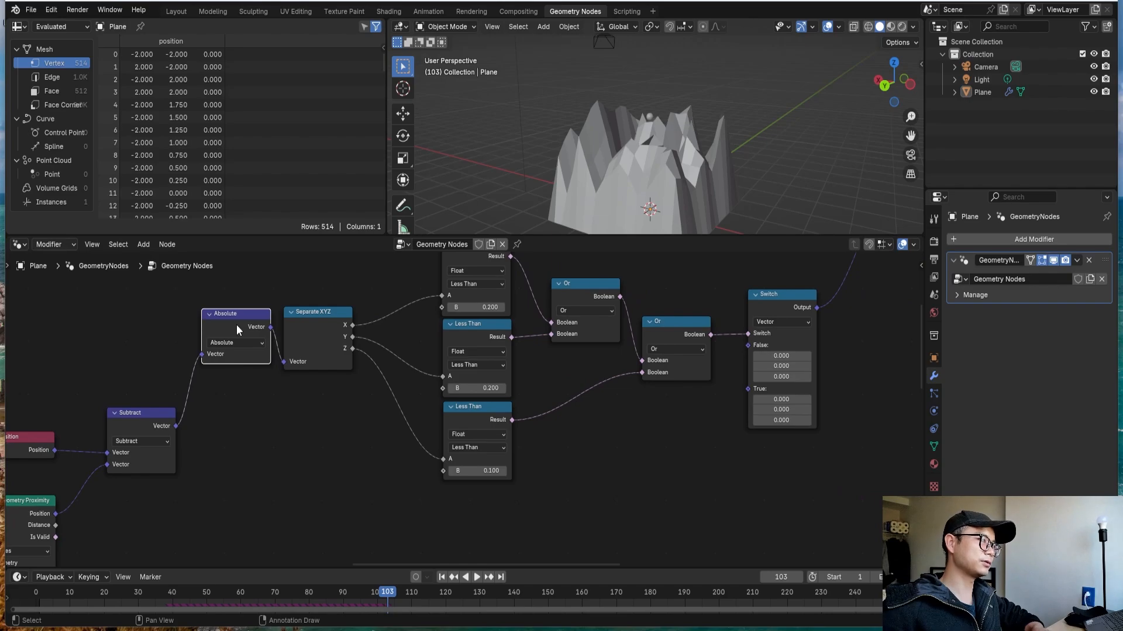
# Duplicate the Absolute node below the chain, change the copy's operation to Scale, and duplicate that Scale node beside it.
pyautogui.hotkey('shift', 'd')
pyautogui.click(306, 490)
pyautogui.scroll(-2, 305, 480)
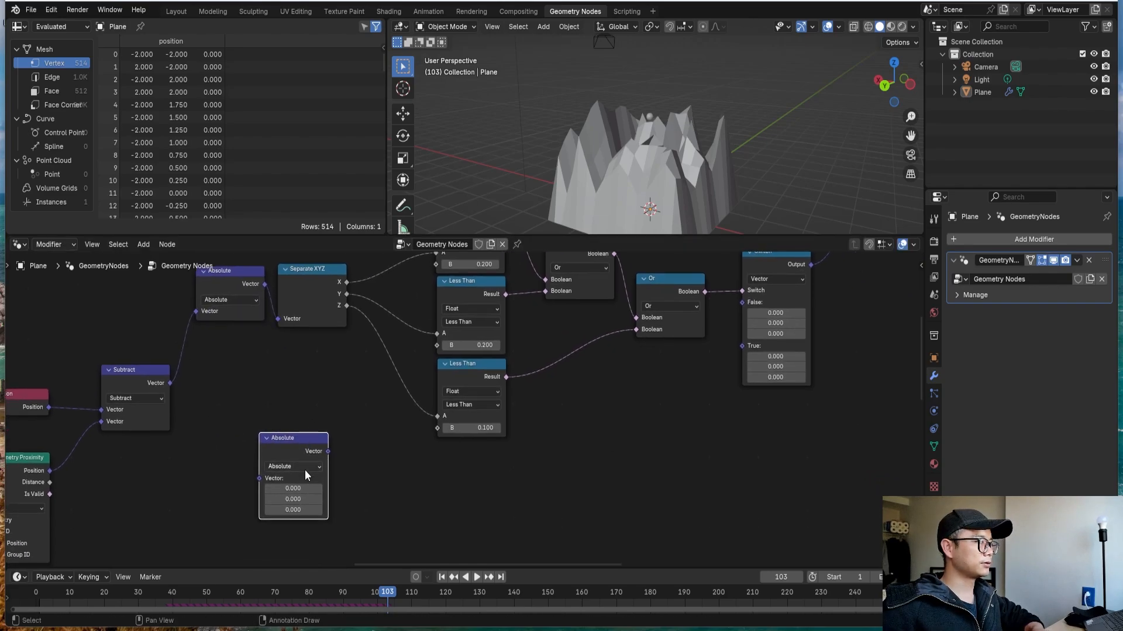
pyautogui.click(304, 466)
pyautogui.click(299, 451)
pyautogui.moveTo(299, 451); pyautogui.dragTo(391, 465)
pyautogui.hotkey('shift', 'd')
pyautogui.click(305, 468)
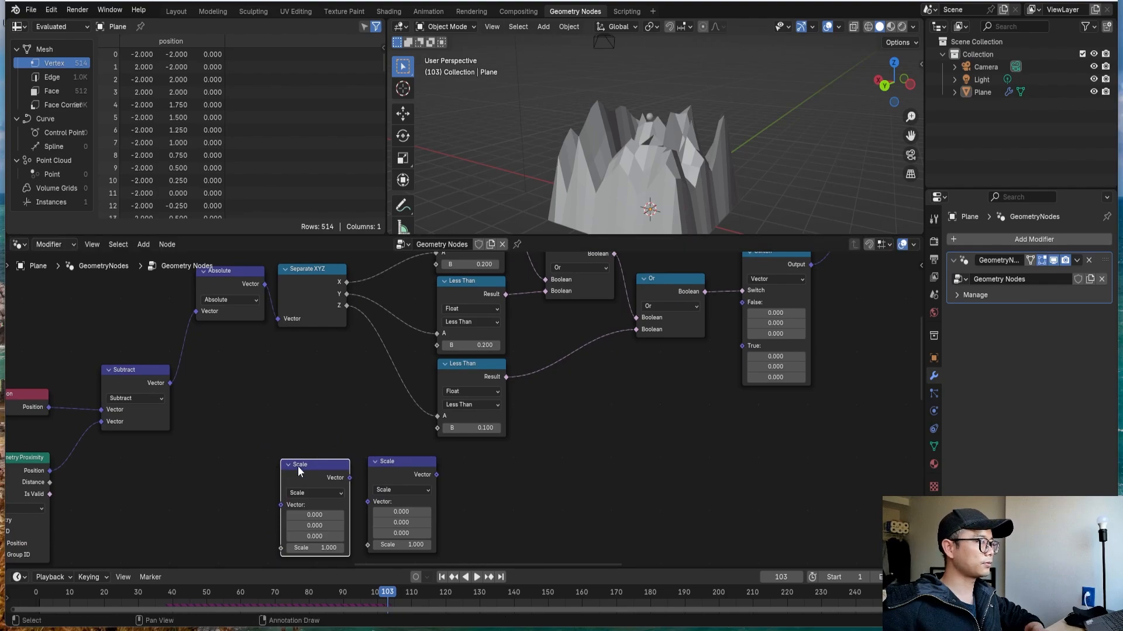
# Change the first of the two Scale nodes to the Normalize operation.
pyautogui.moveTo(302, 480); pyautogui.dragTo(321, 456, button='middle')
pyautogui.scroll(1, 366, 474)
pyautogui.click(82, 340)
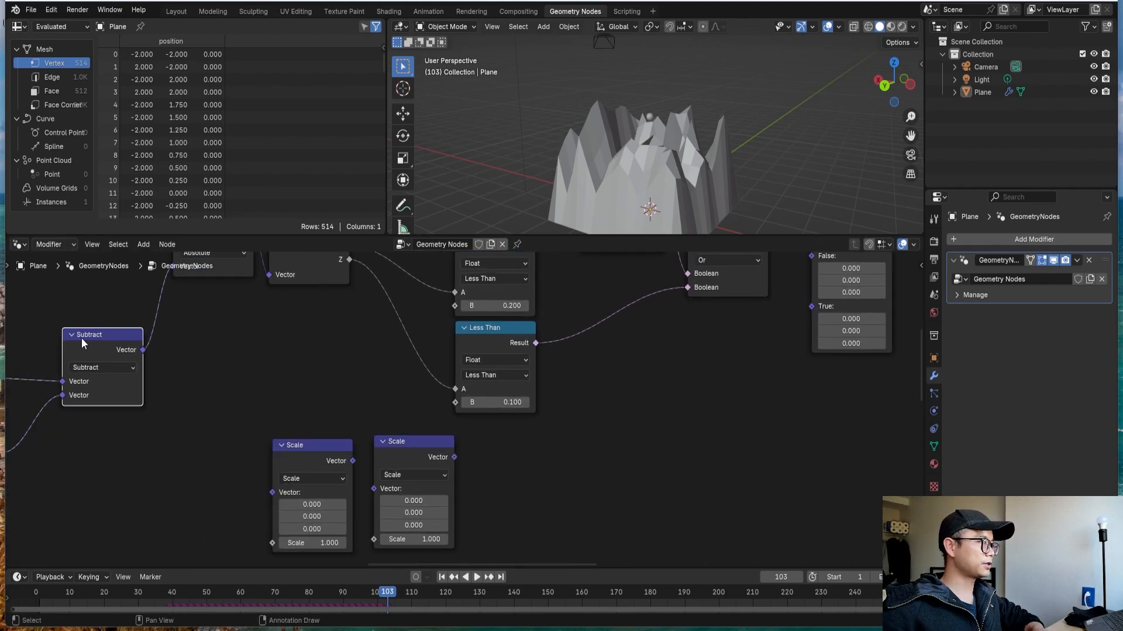
pyautogui.moveTo(346, 362); pyautogui.dragTo(589, 367, button='middle')
pyautogui.scroll(1, 293, 357)
pyautogui.scroll(-1, 368, 414)
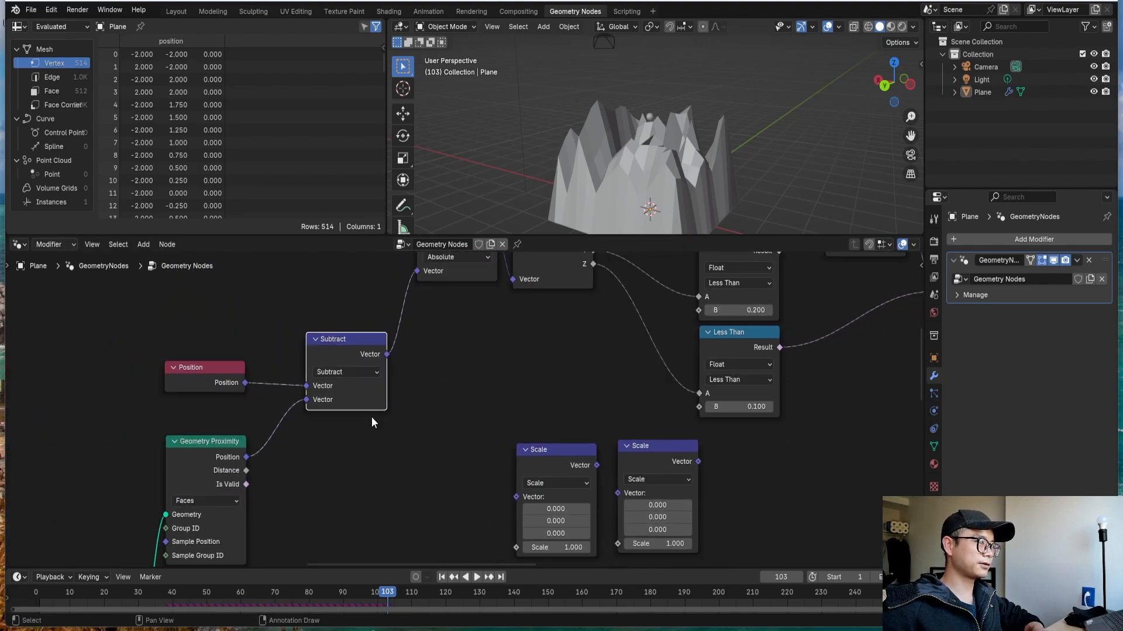
pyautogui.moveTo(421, 419); pyautogui.dragTo(302, 420, button='middle')
pyautogui.moveTo(383, 436); pyautogui.dragTo(343, 414, button='middle')
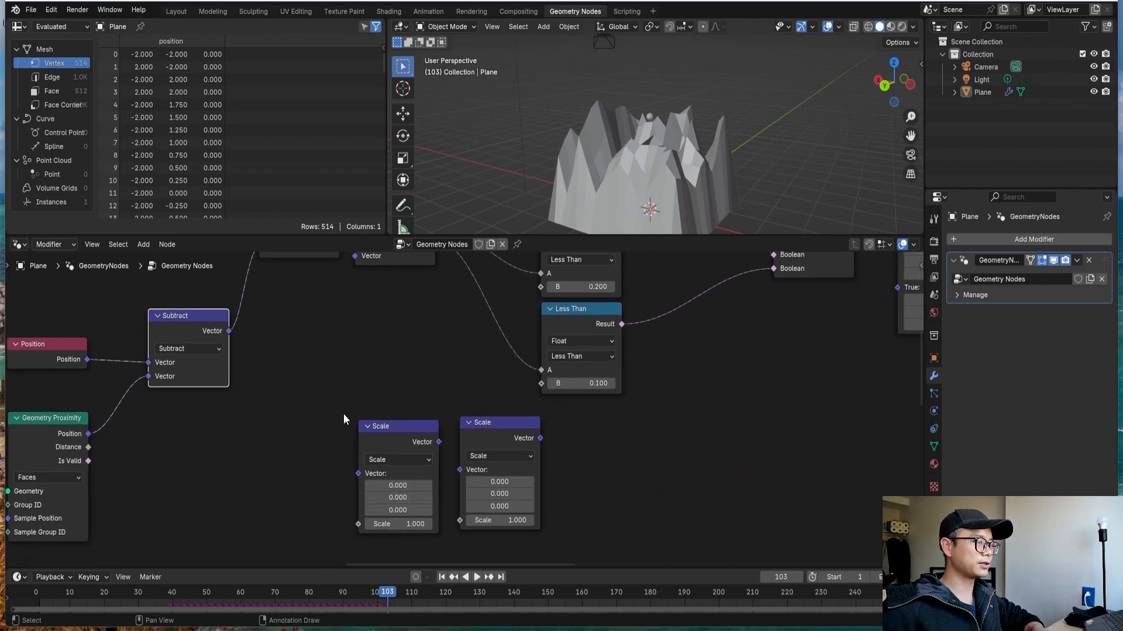
pyautogui.click(399, 459)
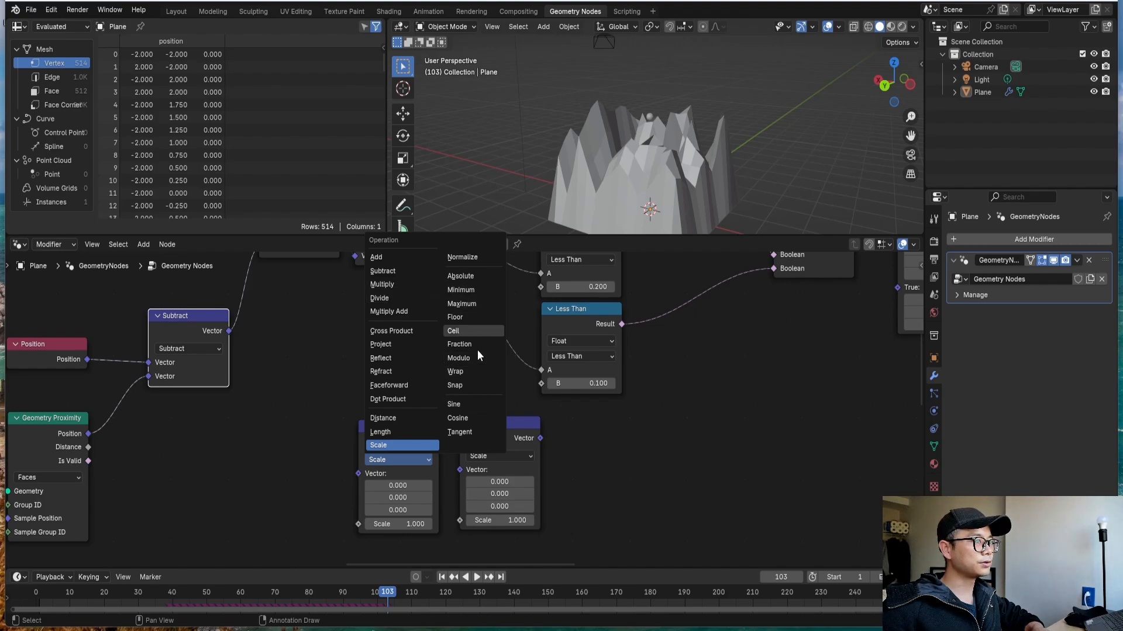
pyautogui.click(462, 257)
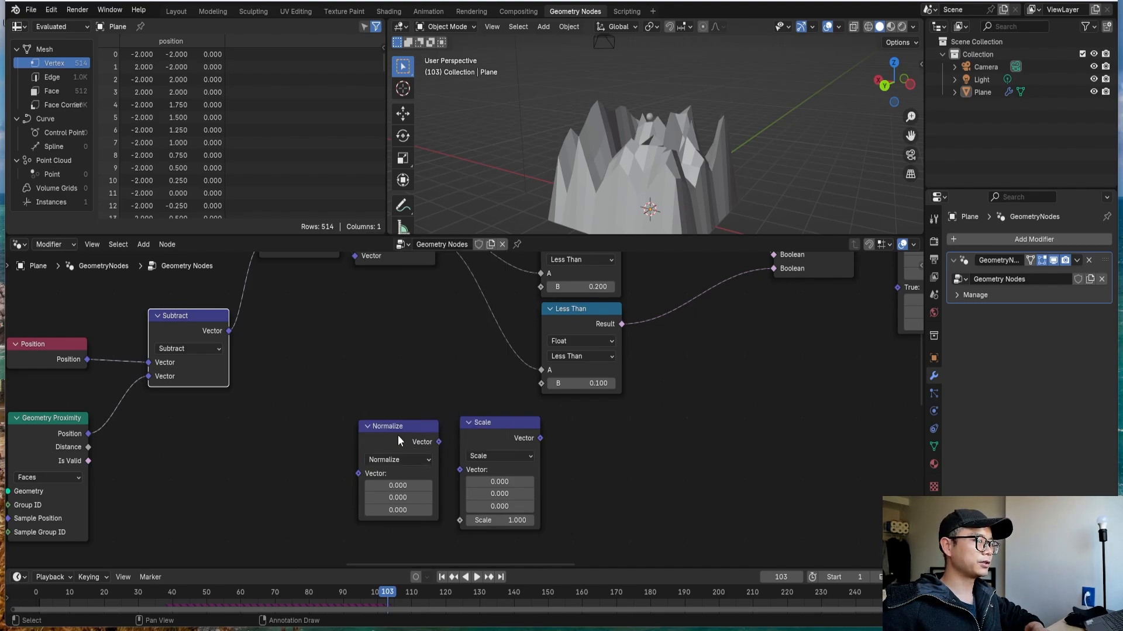
pyautogui.click(424, 447)
pyautogui.click(493, 452)
pyautogui.click(492, 452)
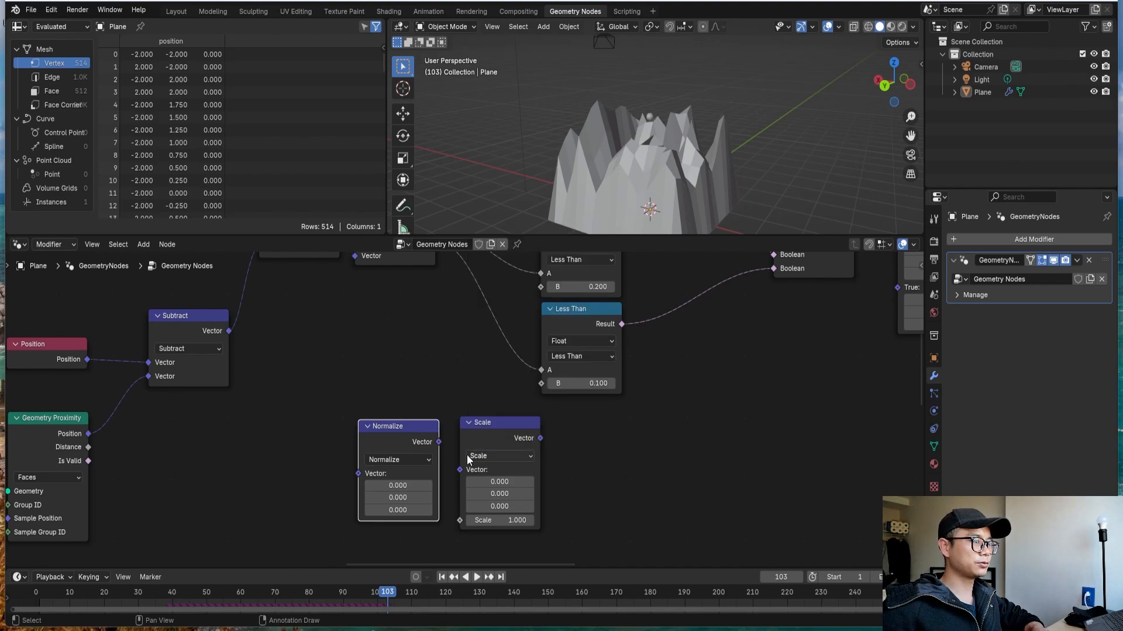
# Connect the Normalize output to the Scale node's Vector input and feed the Subtract result into Normalize.
pyautogui.click(440, 440)
pyautogui.moveTo(464, 469); pyautogui.dragTo(462, 470)
pyautogui.scroll(-1, 345, 363)
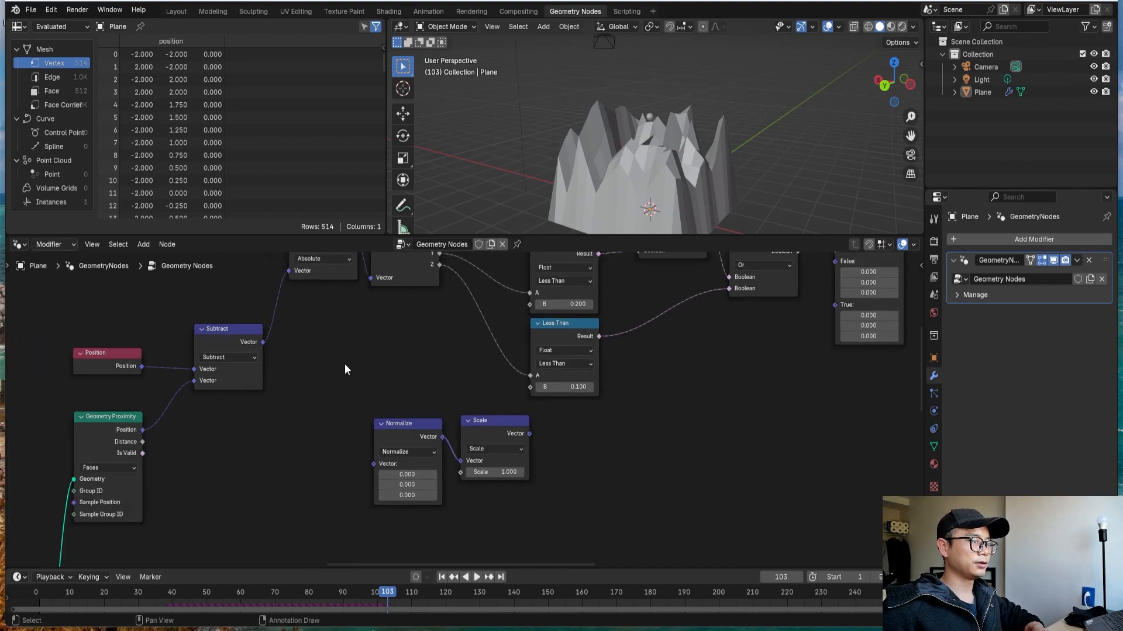
pyautogui.moveTo(360, 456); pyautogui.dragTo(374, 464)
pyautogui.moveTo(491, 460); pyautogui.dragTo(446, 479, button='middle')
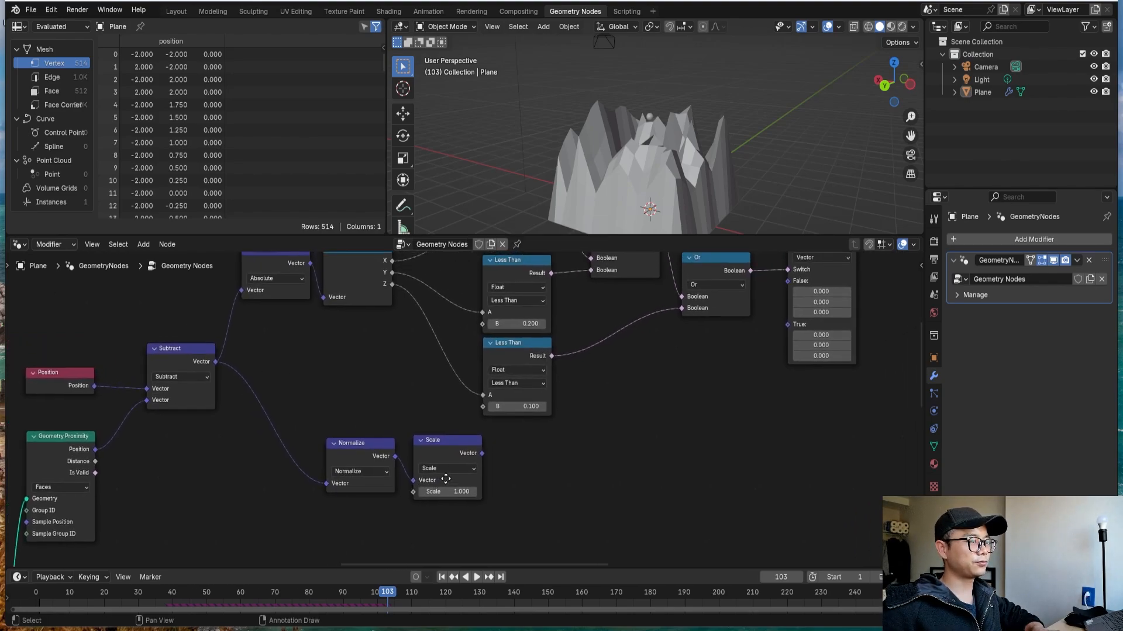
pyautogui.moveTo(502, 456); pyautogui.dragTo(493, 469, button='middle')
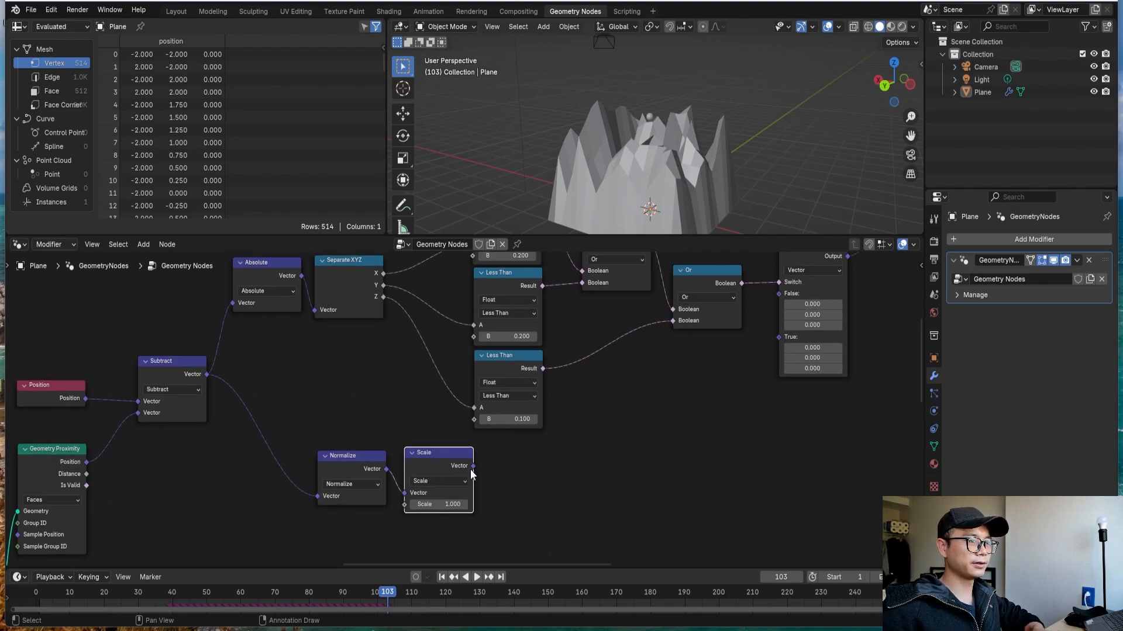
pyautogui.moveTo(473, 468); pyautogui.dragTo(533, 465)
pyautogui.write('spe')
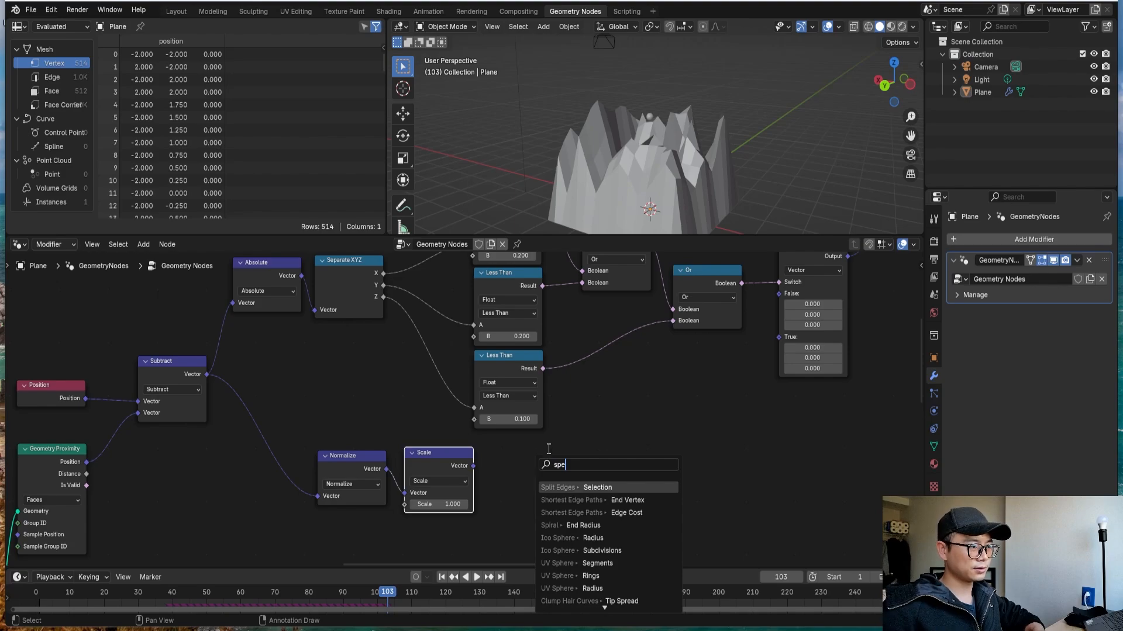
pyautogui.press('BackSpace')
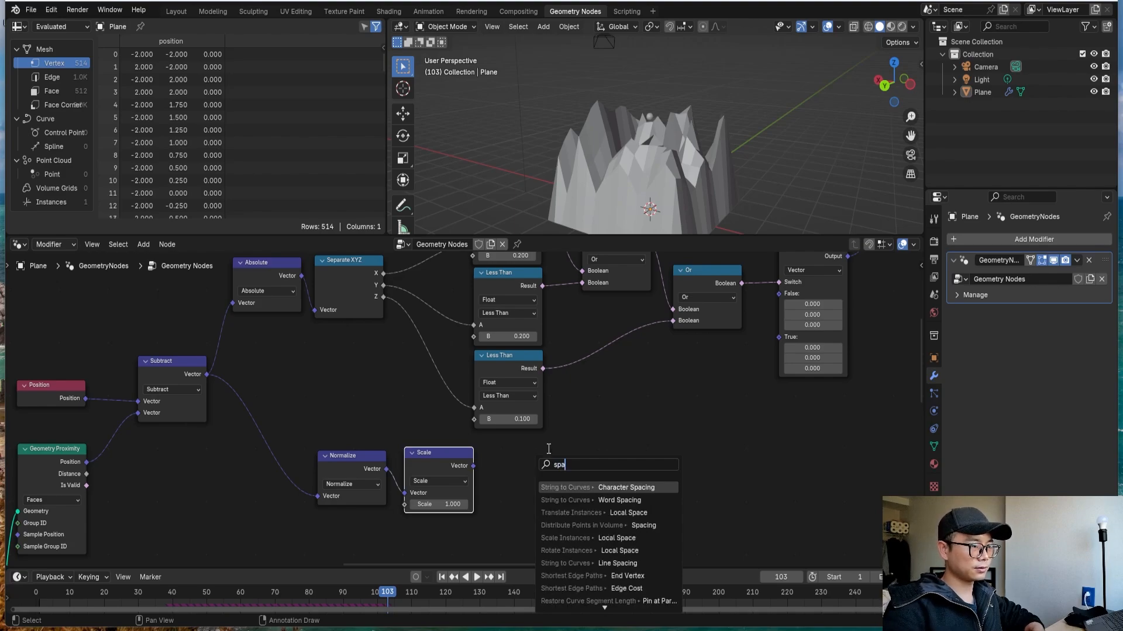
pyautogui.press('BackSpace')
pyautogui.write('pa')
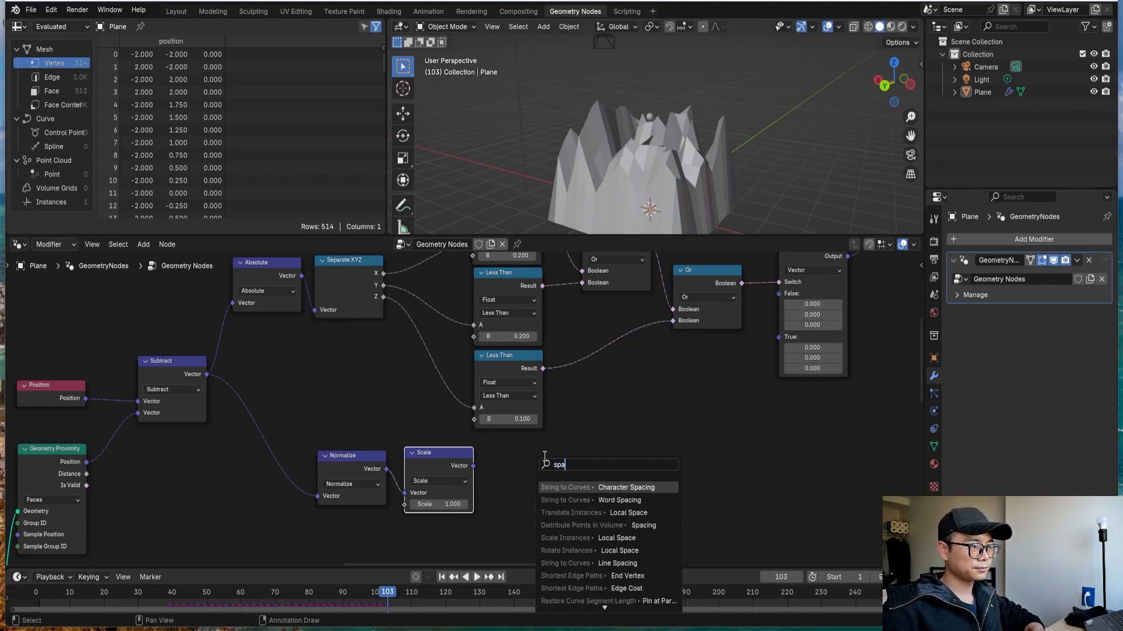
pyautogui.press('BackSpace')
pyautogui.press('BackSpace')
pyautogui.press('BackSpace')
pyautogui.press('Escape')
# Add a Separate XYZ node and place it after the Scale node.
pyautogui.hotkey('shift', 'a')
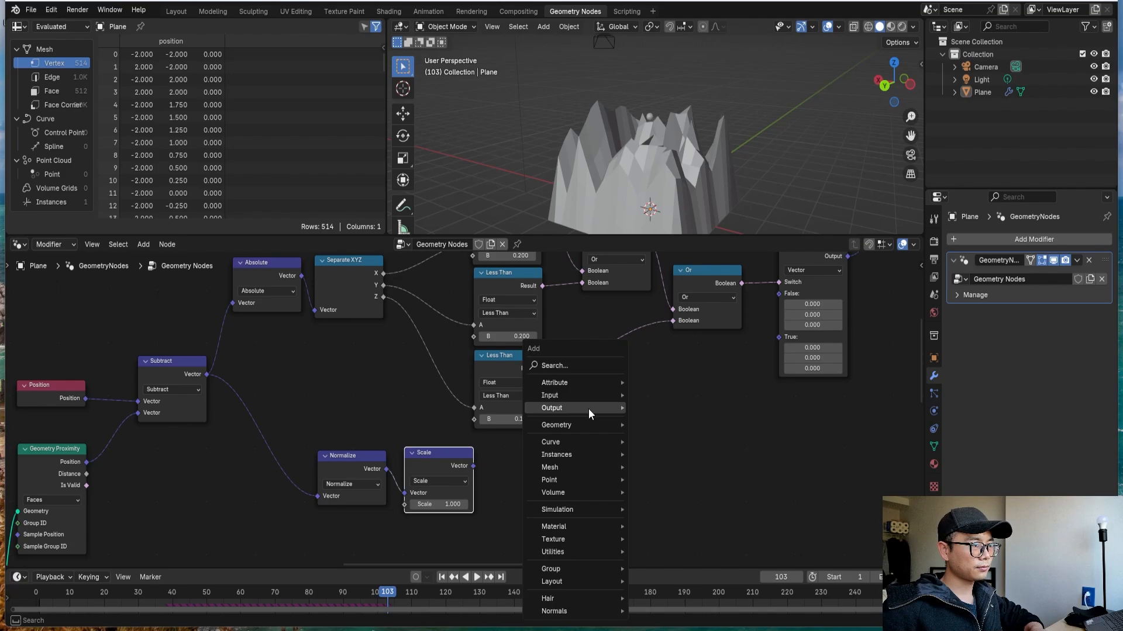
pyautogui.write('sepa')
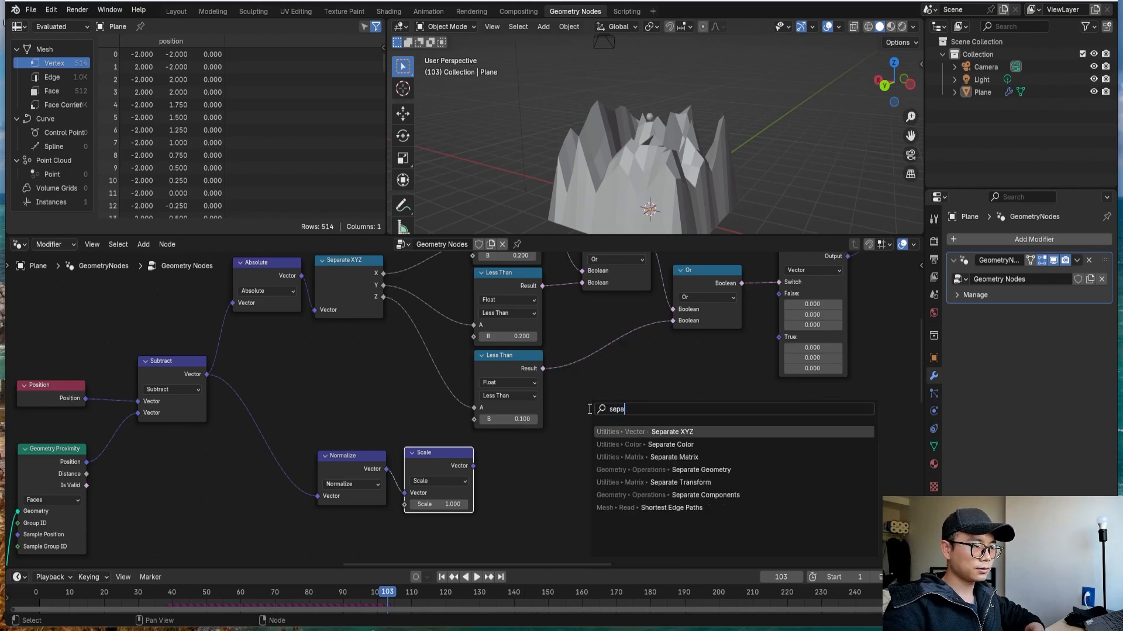
pyautogui.press('Return')
pyautogui.click(536, 441)
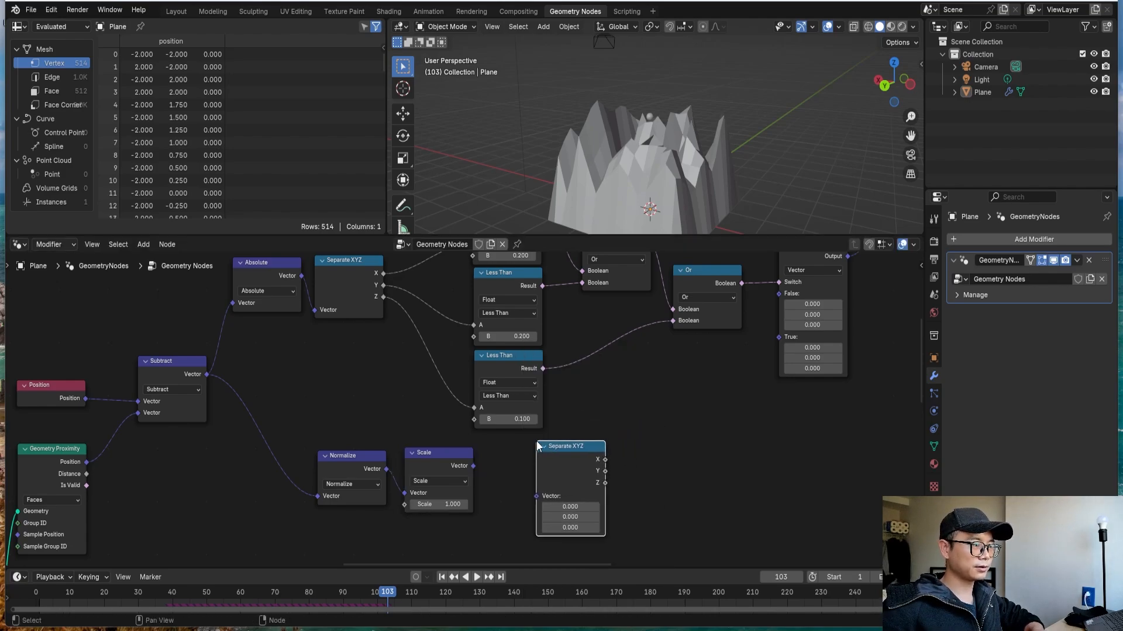
# Add a Combine XYZ node and place it after the new Separate XYZ node.
pyautogui.hotkey('shift', 'a')
pyautogui.click(539, 360)
pyautogui.write('co')
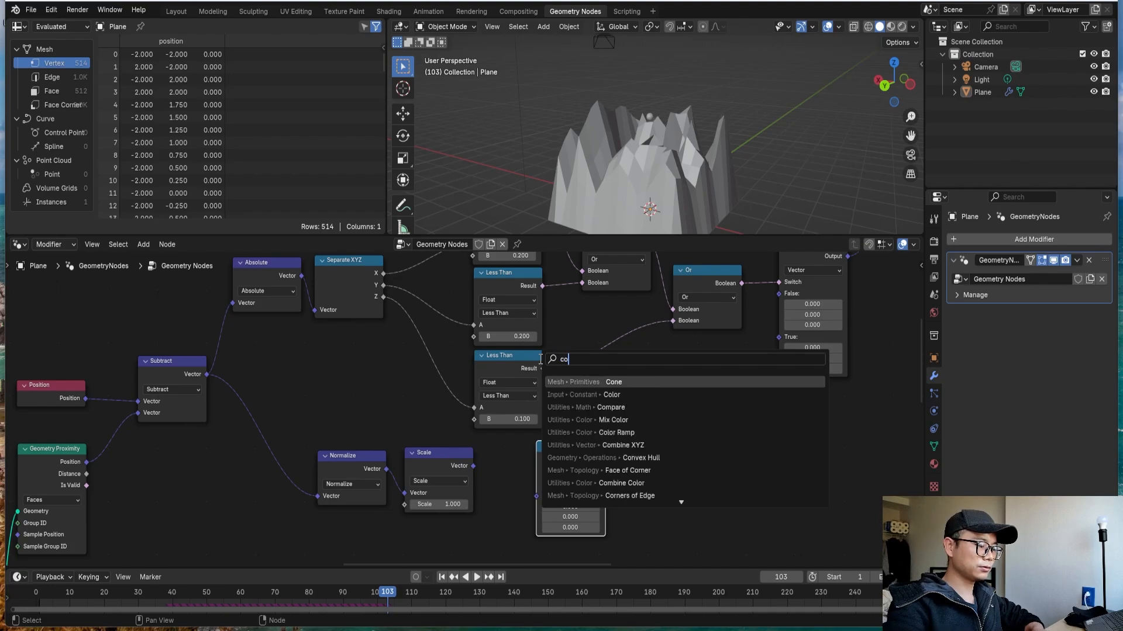
pyautogui.write('mbin')
pyautogui.press('Return')
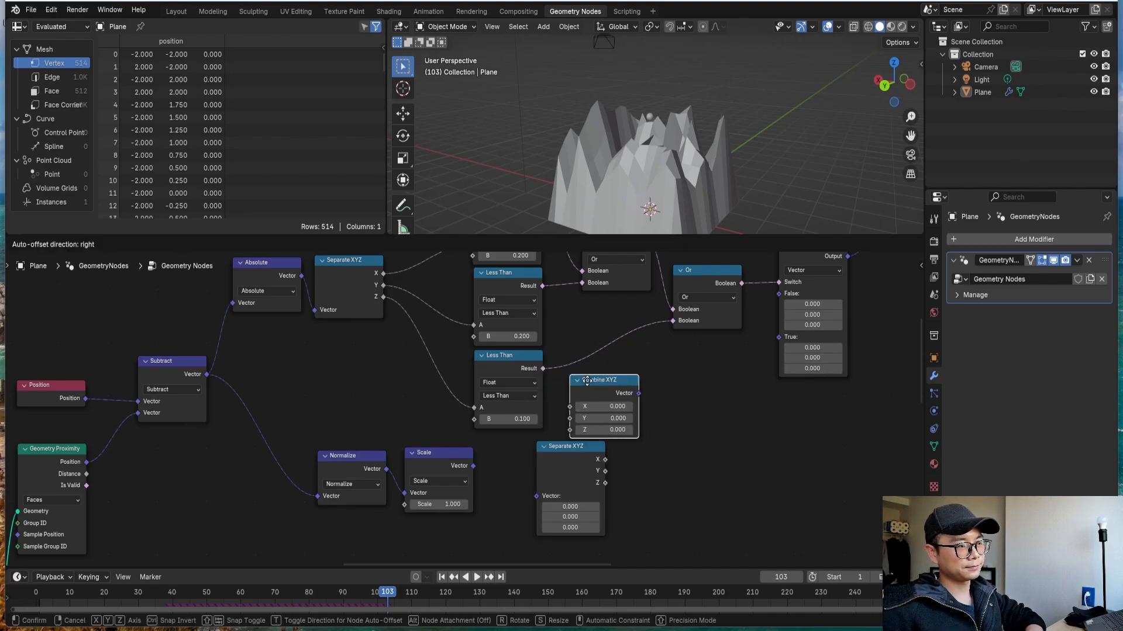
pyautogui.click(651, 446)
pyautogui.scroll(1, 651, 446)
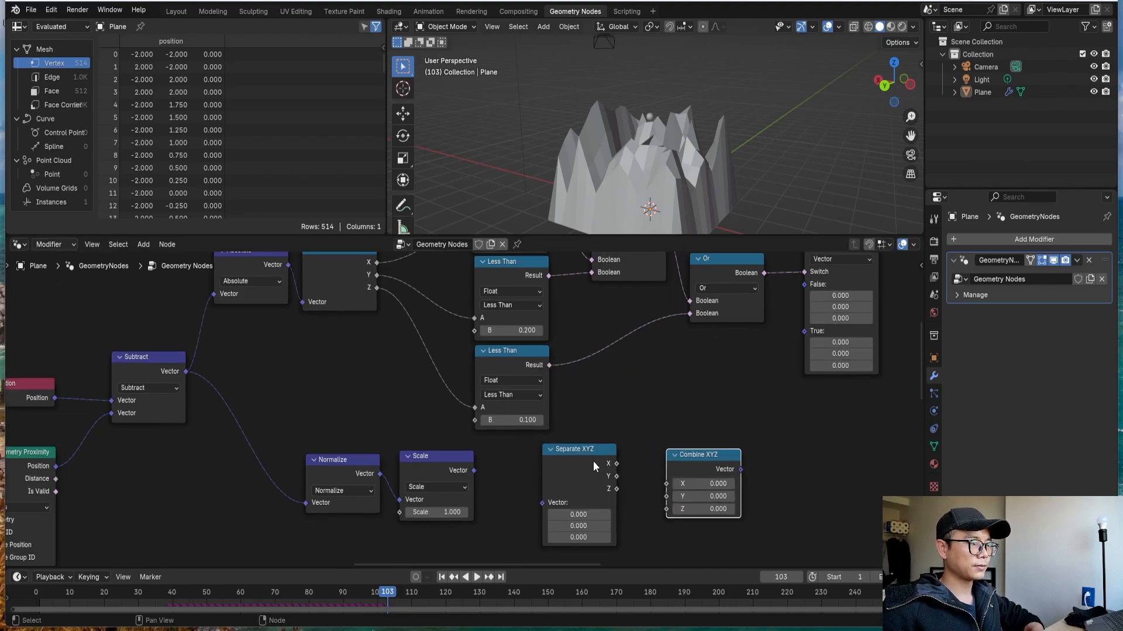
# Link Separate XYZ's X to Combine XYZ's X, feed the Scale vector into Separate XYZ, and tidy both nodes' spacing.
pyautogui.moveTo(668, 464); pyautogui.dragTo(664, 461)
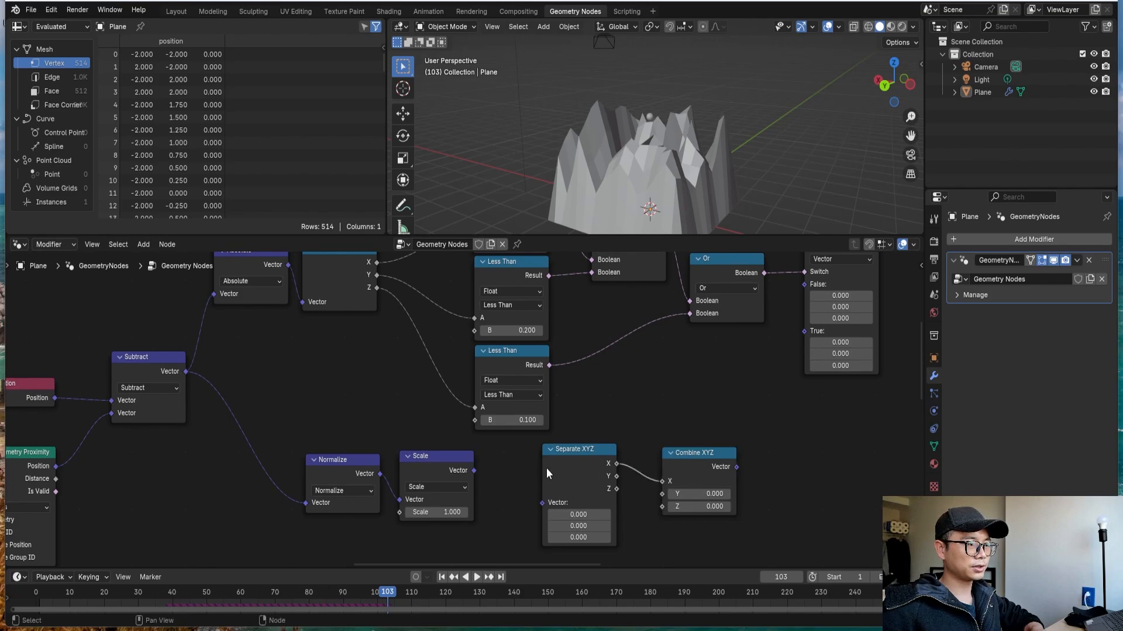
pyautogui.moveTo(474, 471); pyautogui.dragTo(554, 504)
pyautogui.moveTo(561, 462); pyautogui.dragTo(558, 463)
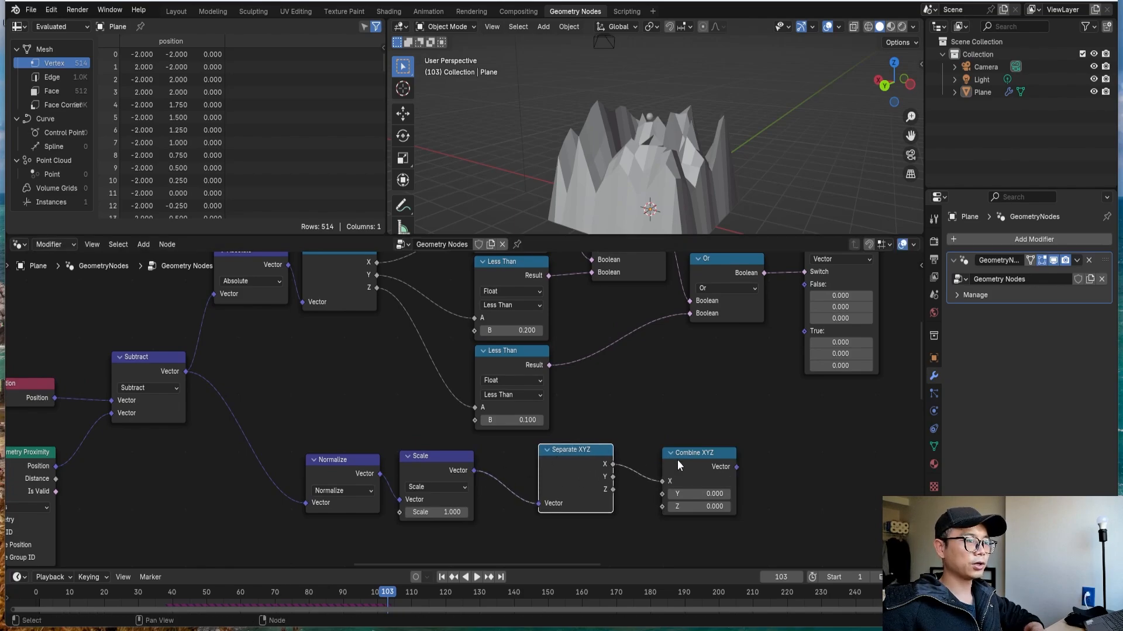
pyautogui.moveTo(673, 460); pyautogui.dragTo(656, 456)
pyautogui.moveTo(728, 460); pyautogui.dragTo(635, 468, button='middle')
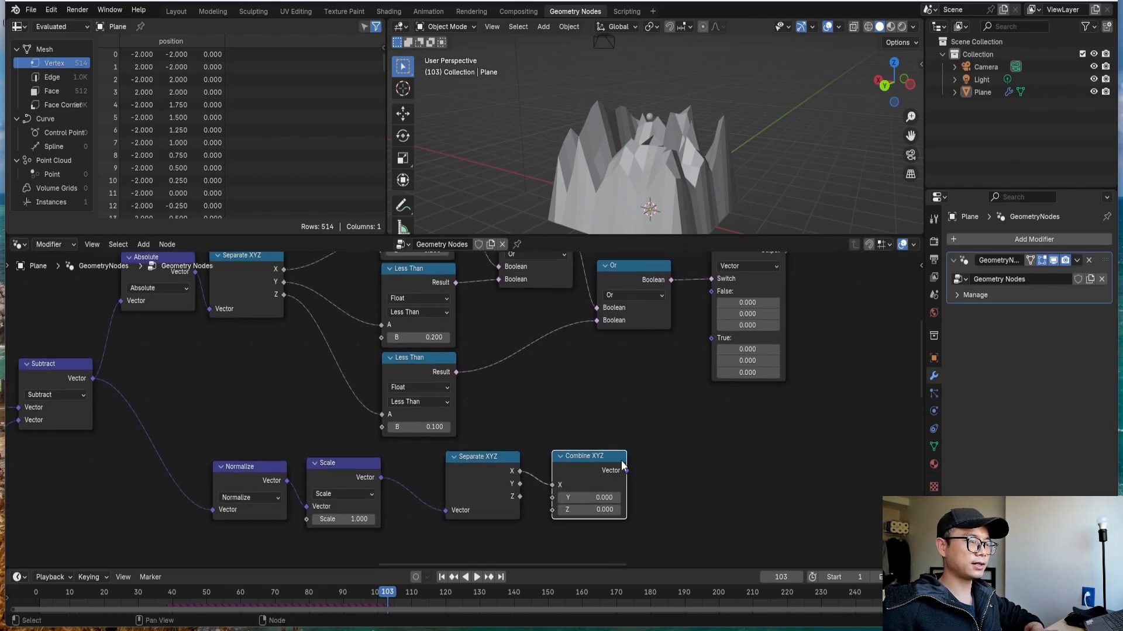
# Connect the Combine XYZ Vector to the Switch node's True input and save the file.
pyautogui.moveTo(623, 466); pyautogui.dragTo(710, 341)
pyautogui.scroll(-2, 656, 465)
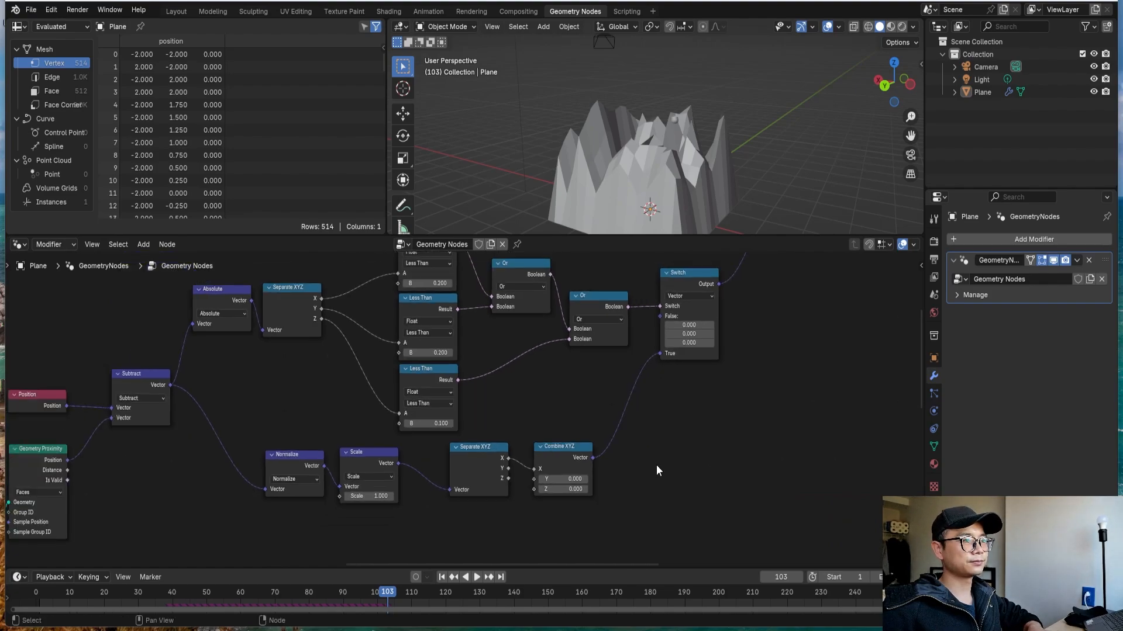
pyautogui.scroll(-1, 656, 465)
pyautogui.hotkey('ctrl', 's')
# Play the simulation from frame 0 and examine the point's motion on the mountain from several angles.
pyautogui.moveTo(118, 598); pyautogui.dragTo(24, 598)
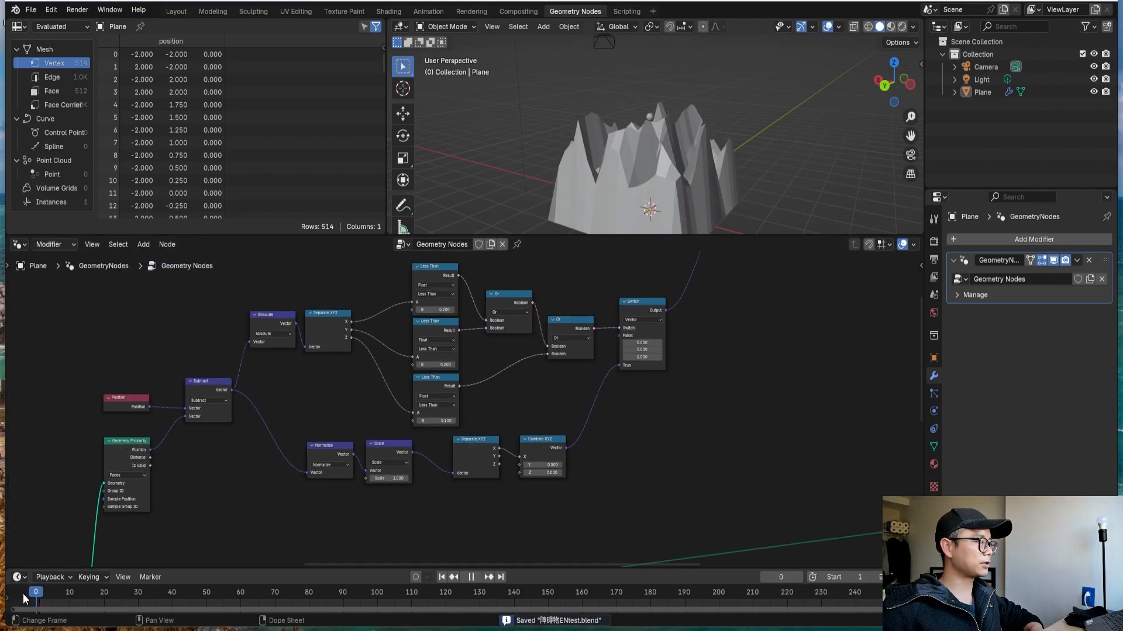
pyautogui.moveTo(642, 154); pyautogui.dragTo(696, 153, button='middle')
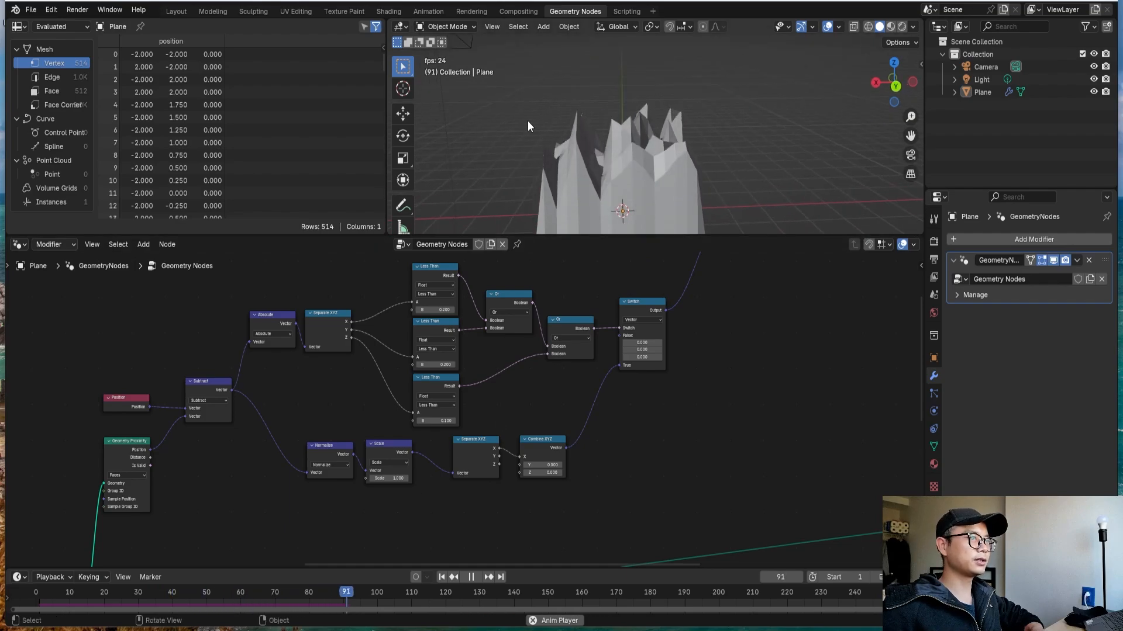
pyautogui.moveTo(595, 143); pyautogui.dragTo(638, 81, button='middle')
pyautogui.press('space')
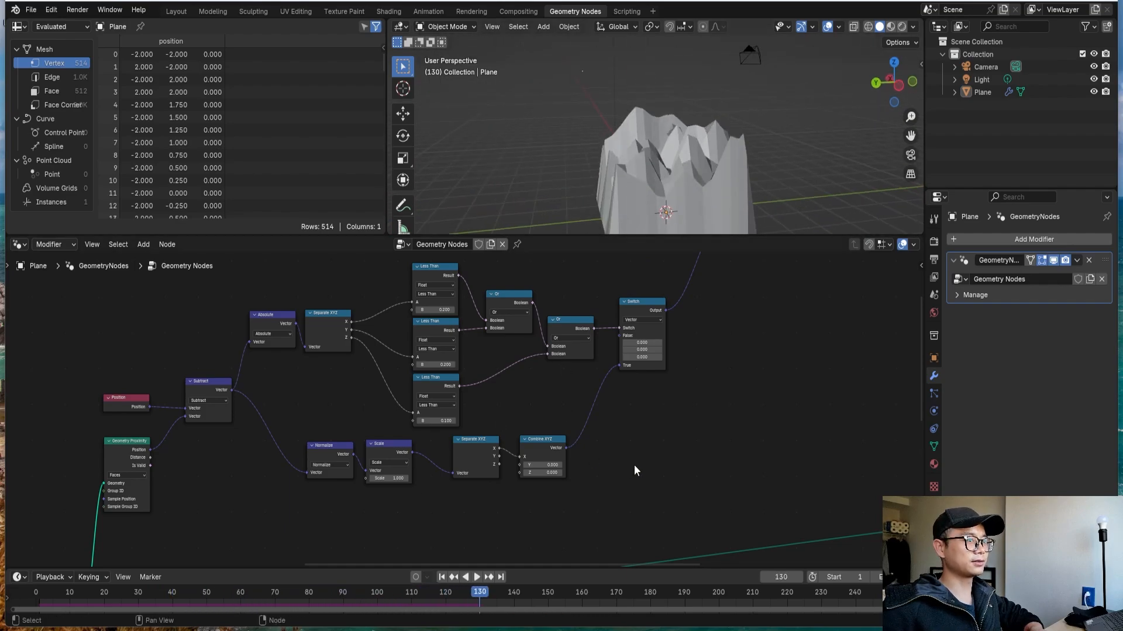
# Duplicate the Set Position node and insert the copy into the geometry link just before the simulation output.
pyautogui.scroll(-4, 635, 472)
pyautogui.moveTo(611, 473); pyautogui.dragTo(533, 531, button='middle')
pyautogui.moveTo(633, 376); pyautogui.dragTo(539, 378, button='middle')
pyautogui.scroll(2, 551, 359)
pyautogui.click(508, 292)
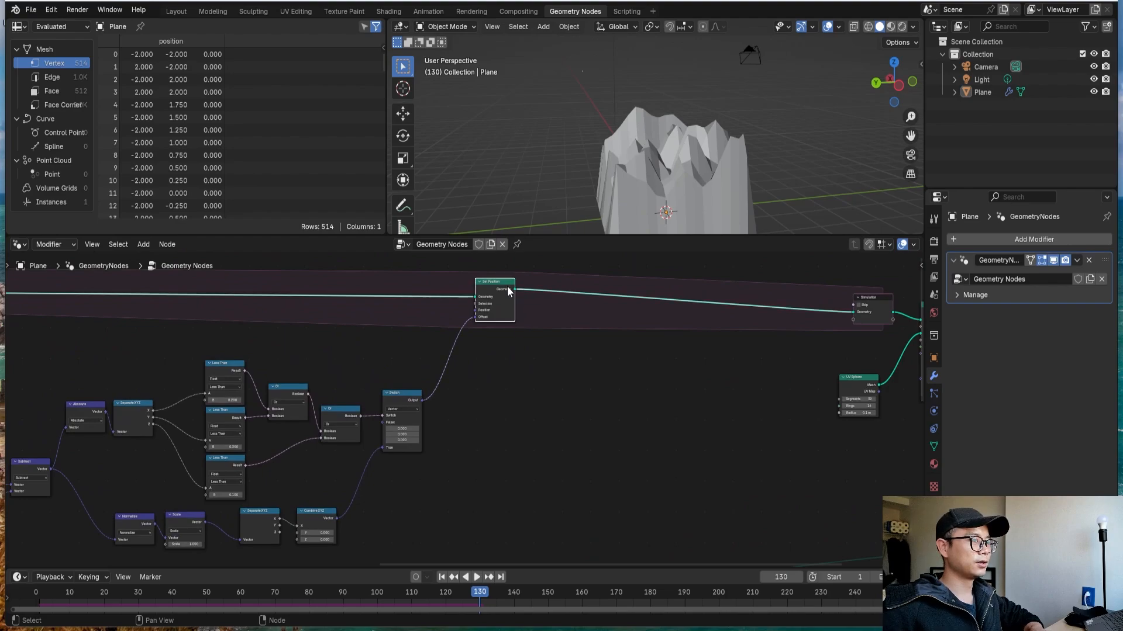
pyautogui.hotkey('shift', 'd')
pyautogui.click(782, 299)
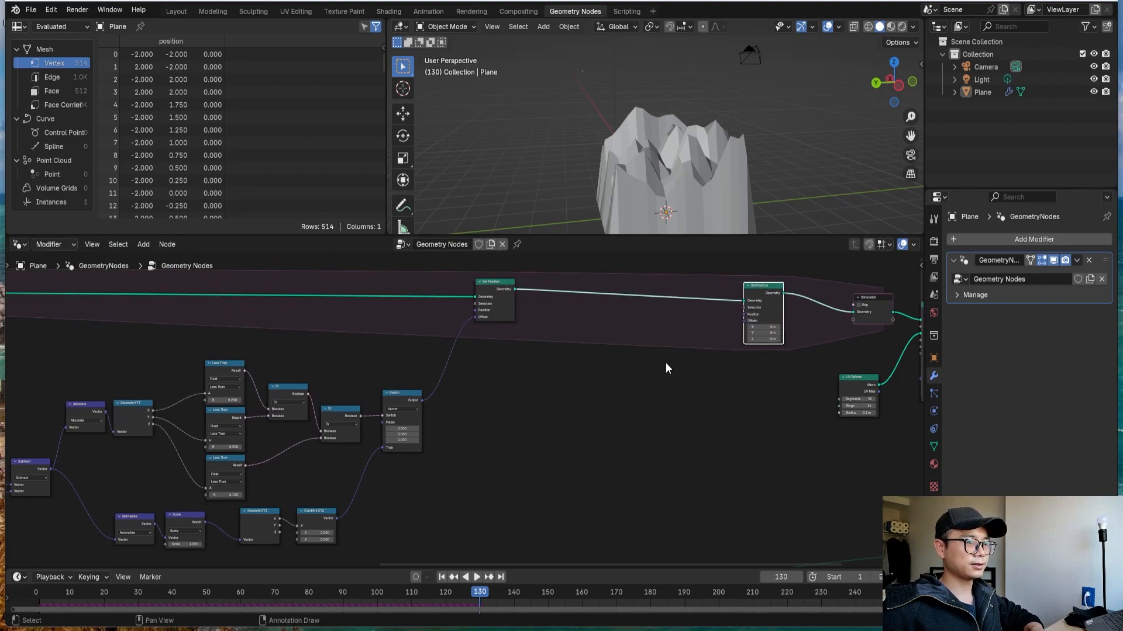
# Duplicate the Position and Subtract nodes together and place the copies below the second Set Position node.
pyautogui.scroll(-2, 666, 362)
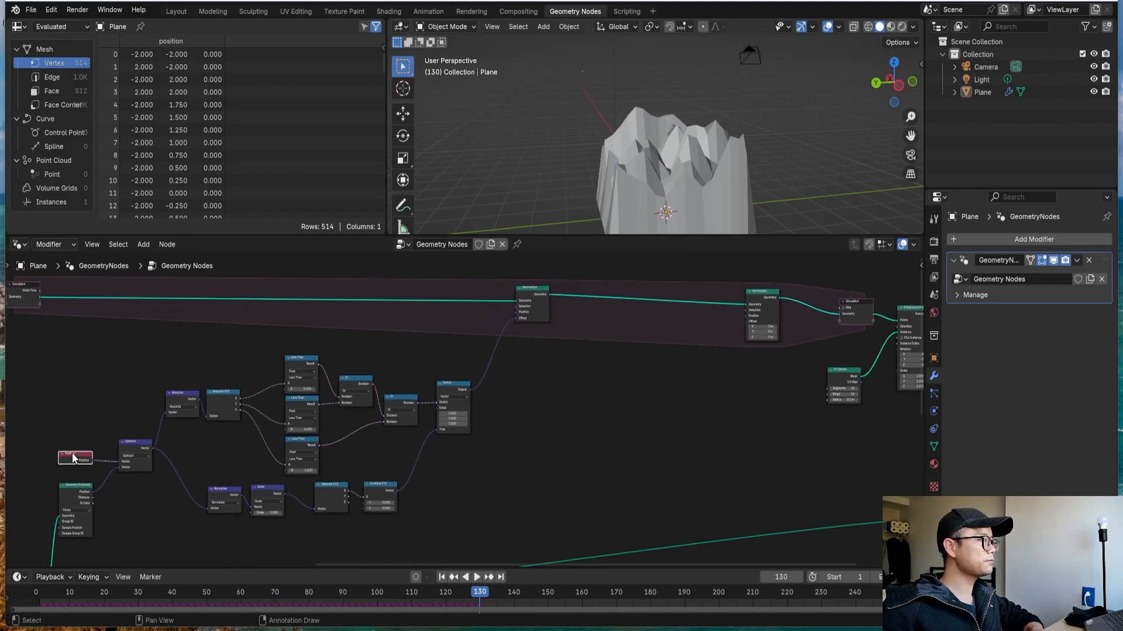
pyautogui.hotkey('shift', 'd')
pyautogui.click(669, 370)
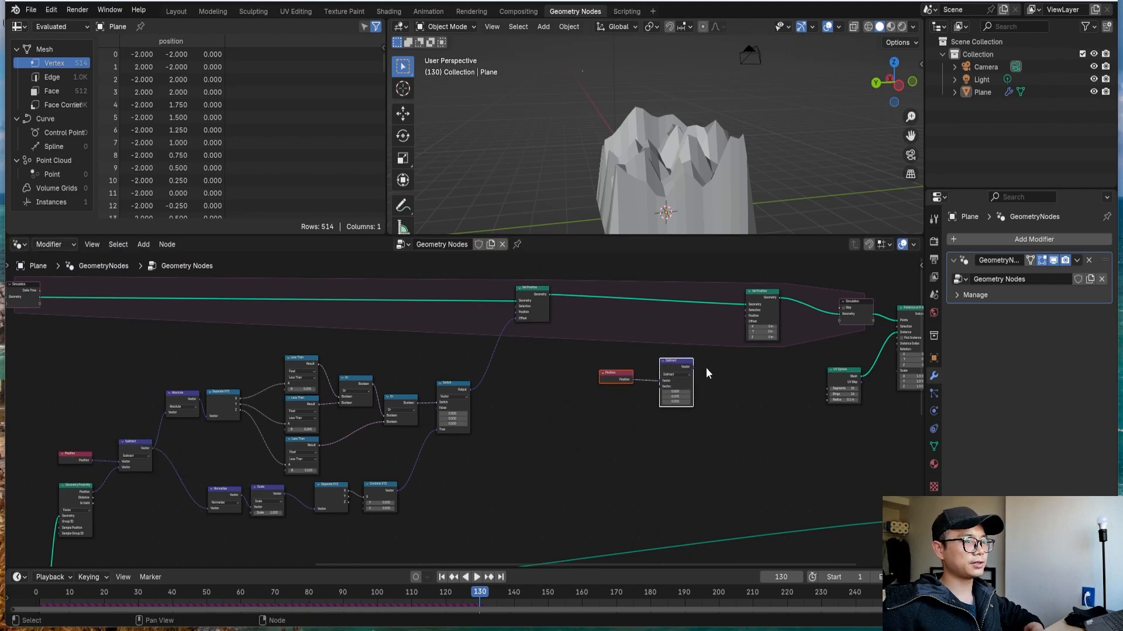
# Duplicate the Separate XYZ and Combine XYZ nodes together and place the copies beside the copied Subtract node below the second Set Position.
pyautogui.scroll(1, 477, 433)
pyautogui.moveTo(706, 373); pyautogui.dragTo(703, 344, button='middle')
pyautogui.scroll(3, 477, 433)
pyautogui.scroll(-1, 705, 337)
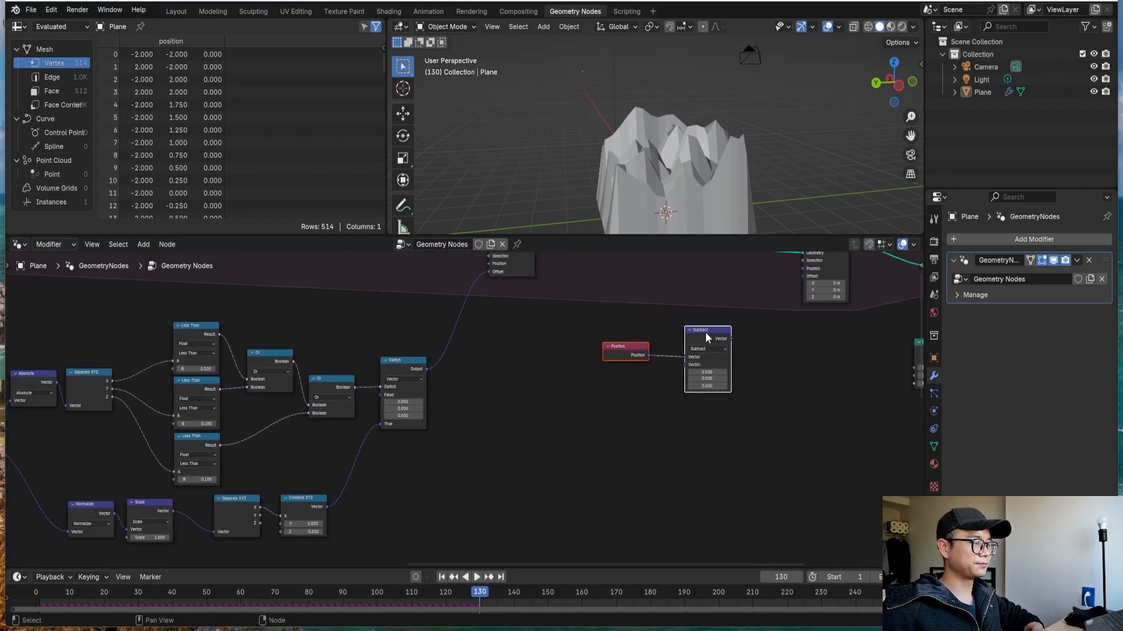
pyautogui.moveTo(696, 329); pyautogui.dragTo(608, 338)
pyautogui.moveTo(348, 556); pyautogui.dragTo(240, 509)
pyautogui.hotkey('shift', 'd')
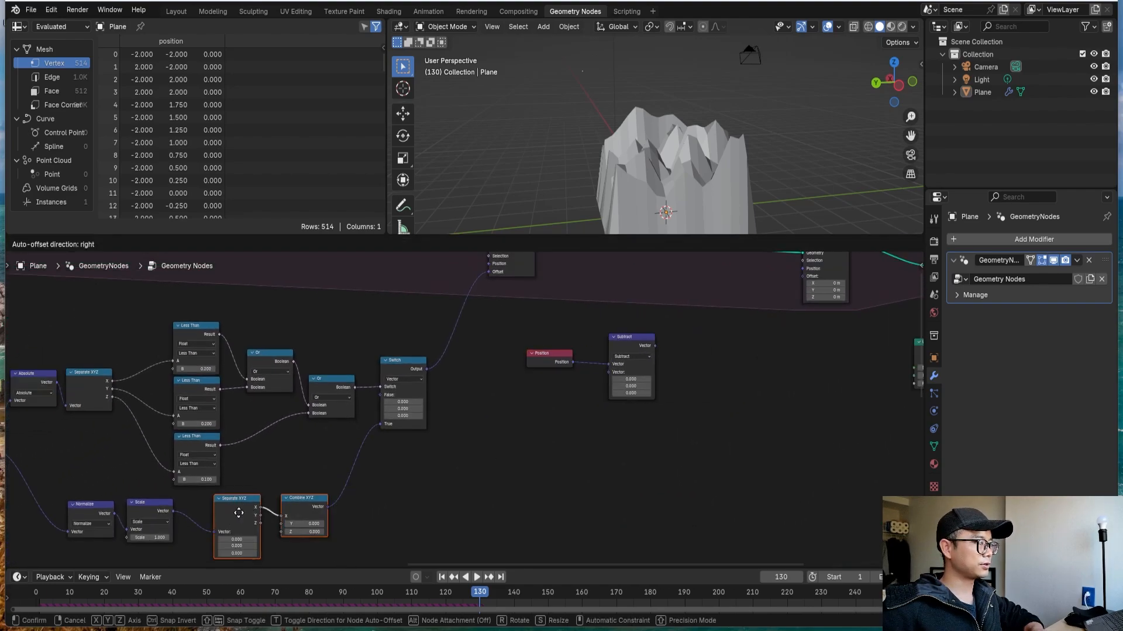
pyautogui.click(720, 385)
pyautogui.scroll(1, 719, 394)
pyautogui.moveTo(642, 426); pyautogui.dragTo(494, 503, button='middle')
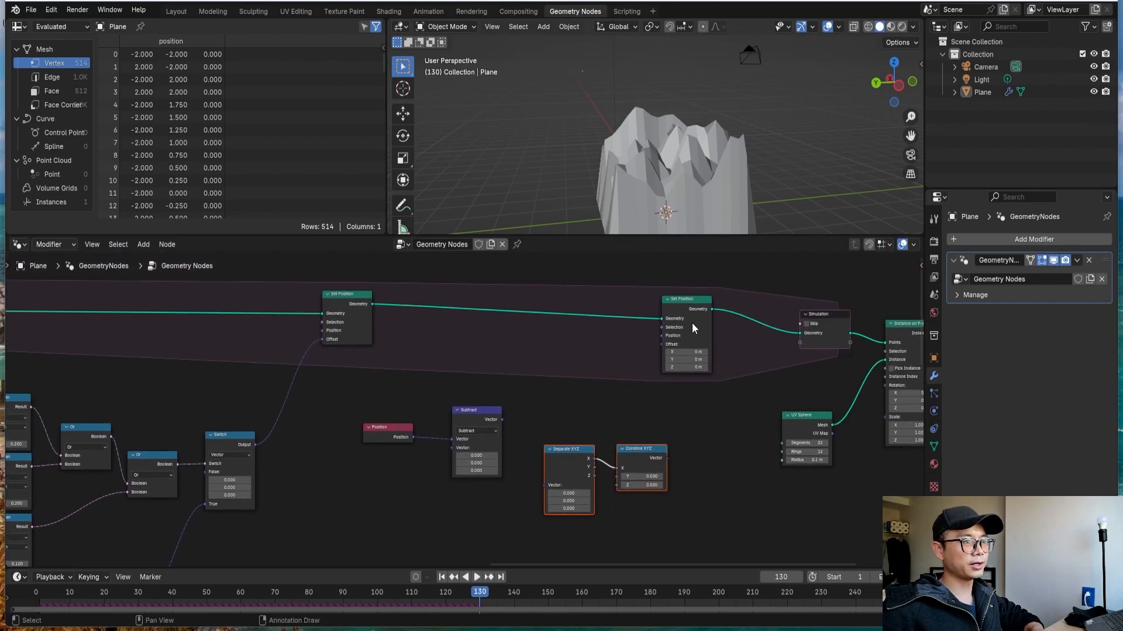
pyautogui.moveTo(693, 316); pyautogui.dragTo(716, 315)
# Change the copied Subtract node's operation to Scale with a scale value of -0.1.
pyautogui.scroll(2, 525, 522)
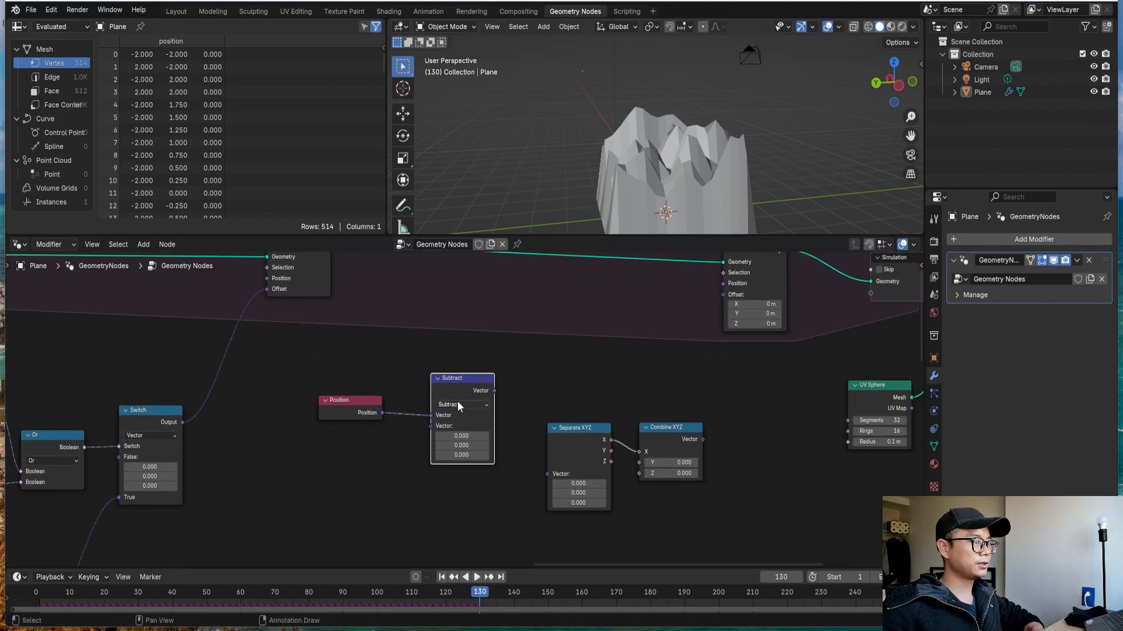
pyautogui.click(462, 404)
pyautogui.click(465, 579)
pyautogui.scroll(1, 483, 471)
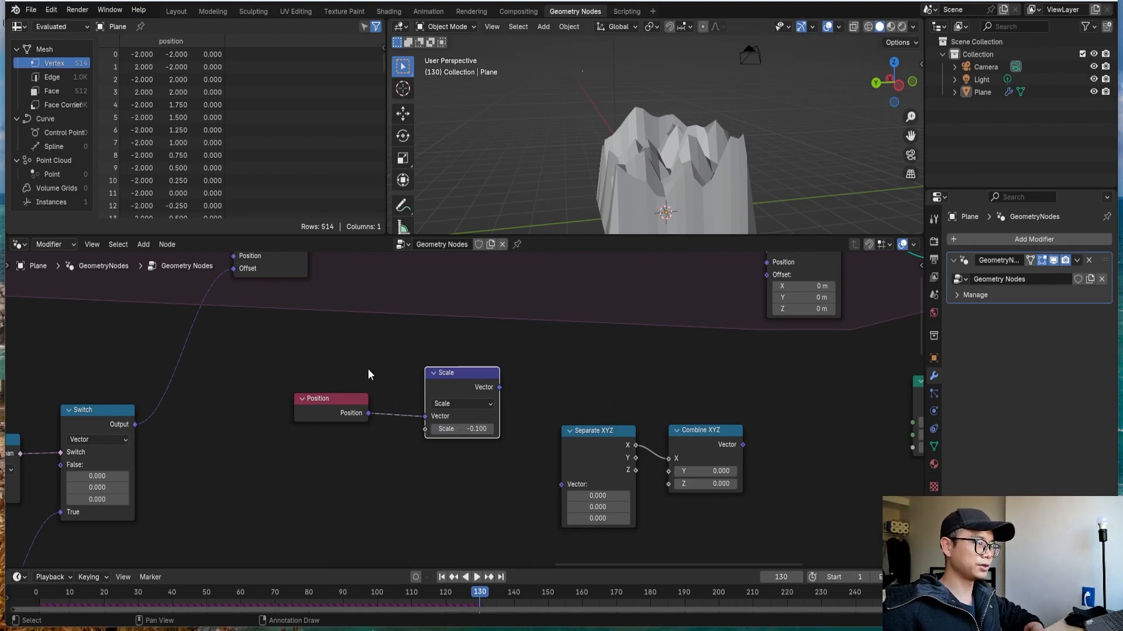
# Connect the new Scale node's Vector to the copied Separate XYZ and line up the Position, Separate XYZ and Combine XYZ nodes beside it.
pyautogui.moveTo(368, 398); pyautogui.dragTo(402, 402)
pyautogui.moveTo(500, 387); pyautogui.dragTo(528, 419)
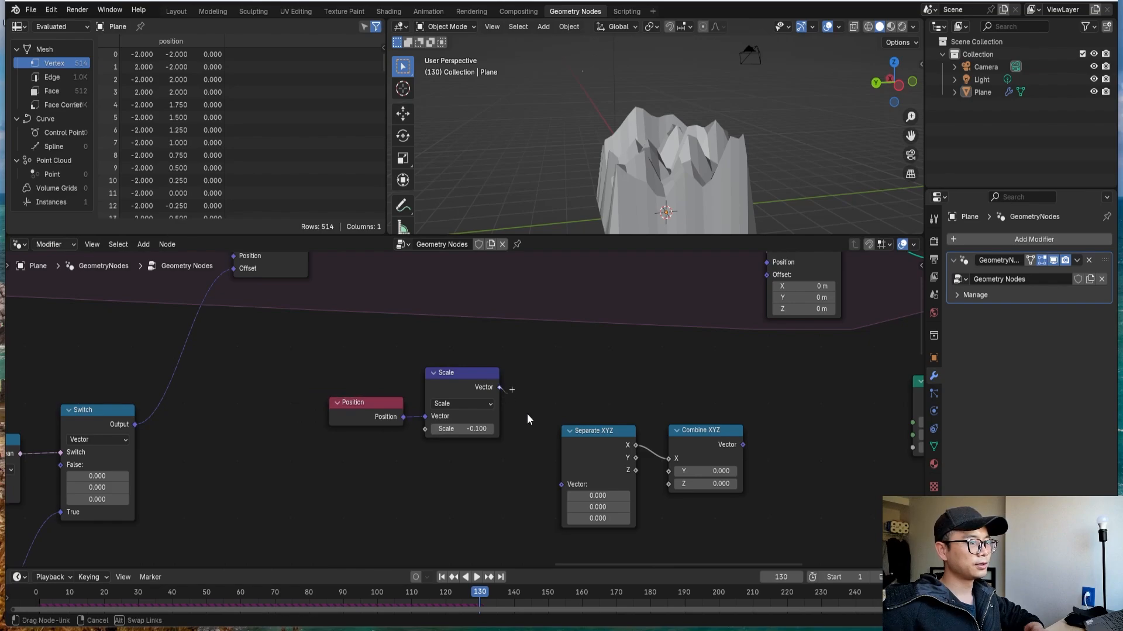
pyautogui.moveTo(570, 480); pyautogui.dragTo(570, 480)
pyautogui.moveTo(593, 454); pyautogui.dragTo(573, 442)
pyautogui.moveTo(679, 442); pyautogui.dragTo(650, 428)
pyautogui.moveTo(576, 388); pyautogui.dragTo(678, 414)
pyautogui.moveTo(699, 426); pyautogui.dragTo(704, 474, button='middle')
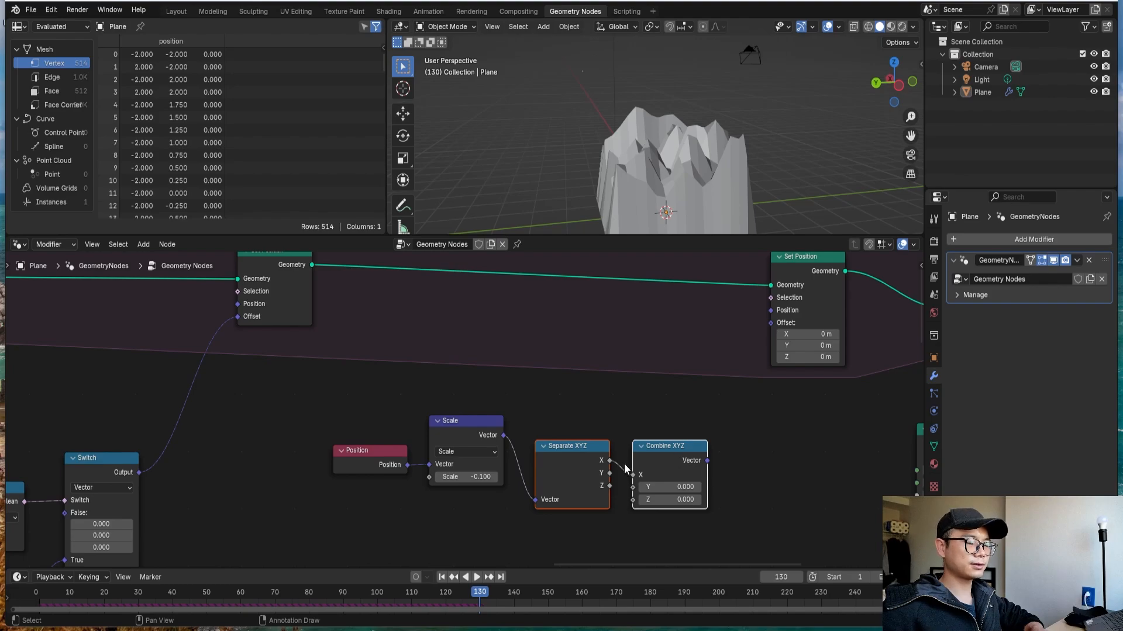
# Connect the copied Combine XYZ Vector to the second Set Position's Offset and save the file.
pyautogui.moveTo(708, 460); pyautogui.dragTo(769, 328)
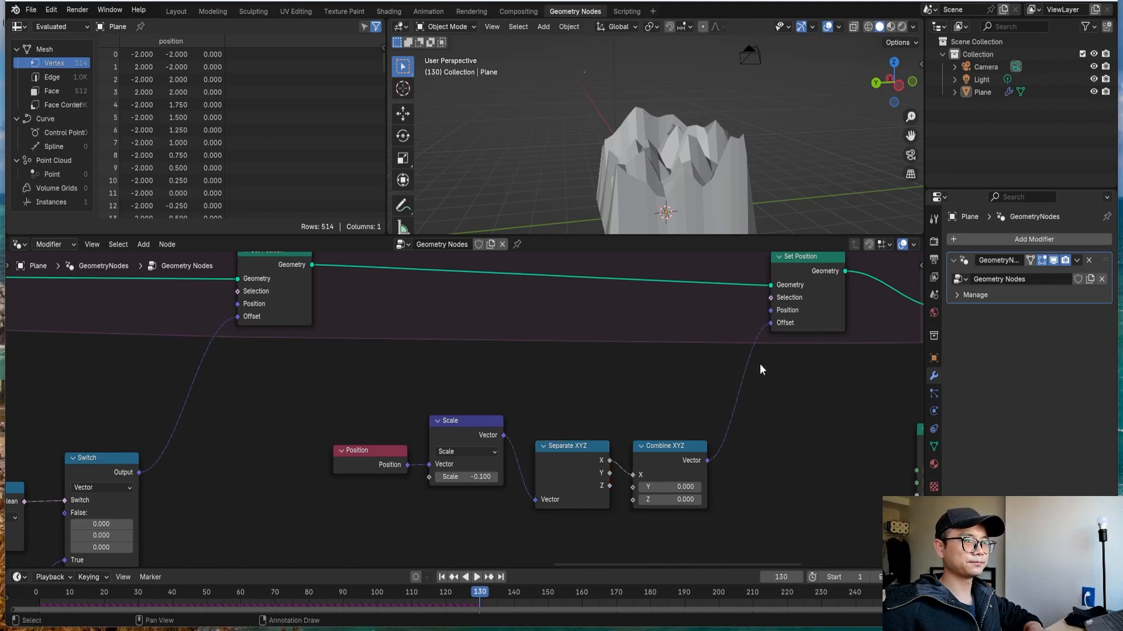
pyautogui.hotkey('ctrl', 's')
# Play the simulation from near the start of the timeline and examine how the point moves along X over the mountain.
pyautogui.scroll(-2, 725, 404)
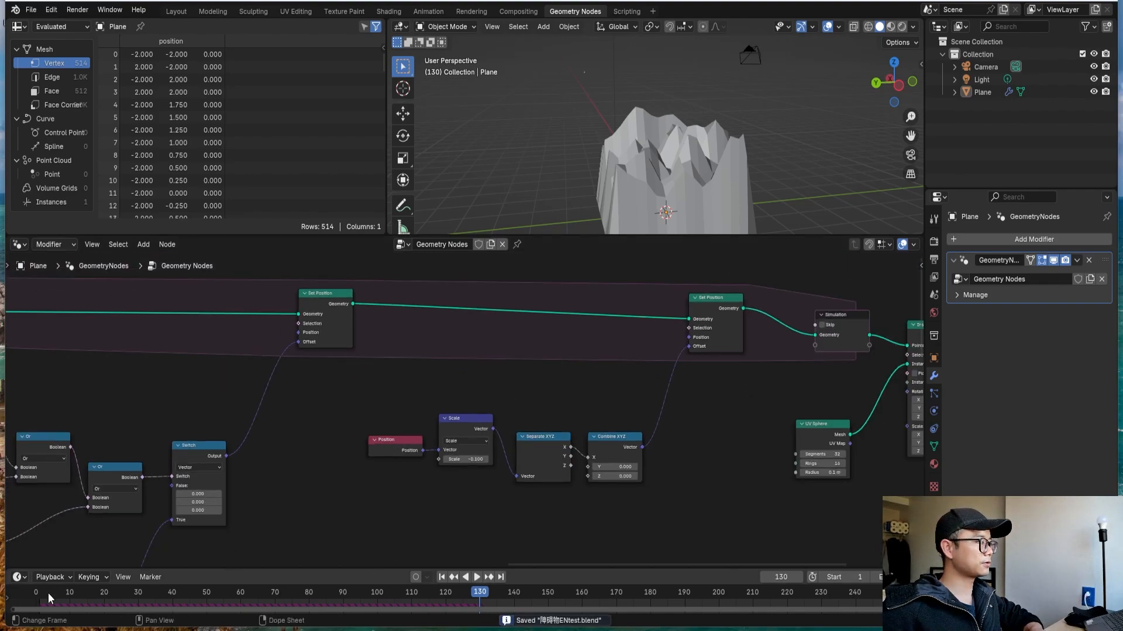
pyautogui.click(50, 596)
pyautogui.press('space')
pyautogui.moveTo(701, 153); pyautogui.dragTo(769, 139, button='middle')
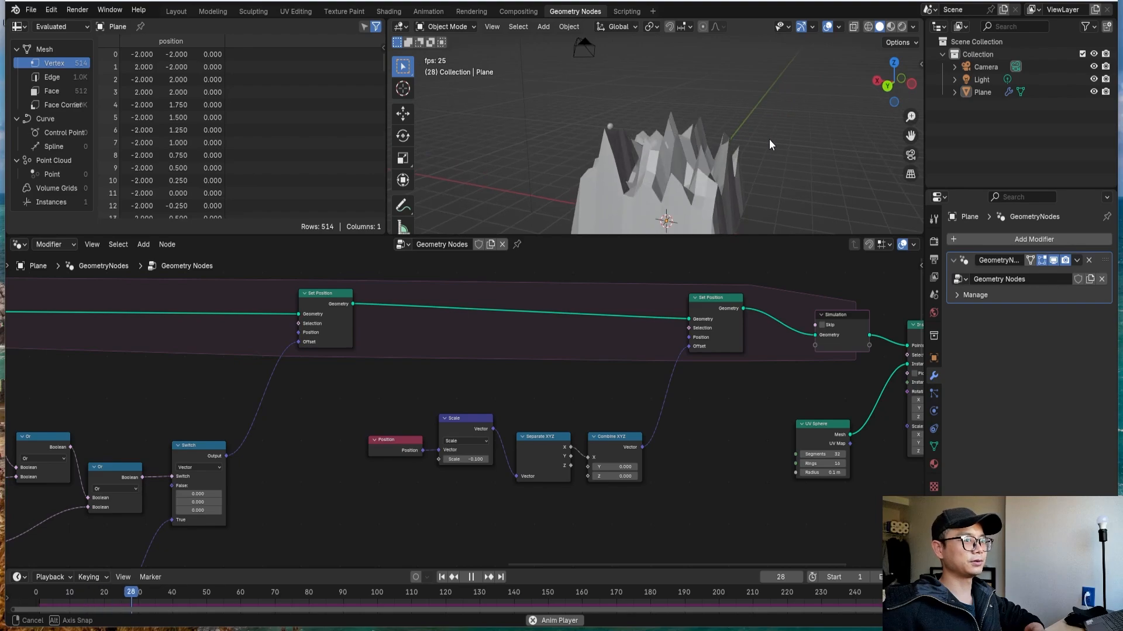
pyautogui.press('space')
# Set the Scale node after Normalize in the push-away branch to 0.3 and save the file.
pyautogui.scroll(-2, 657, 433)
pyautogui.moveTo(419, 483); pyautogui.dragTo(648, 413, button='middle')
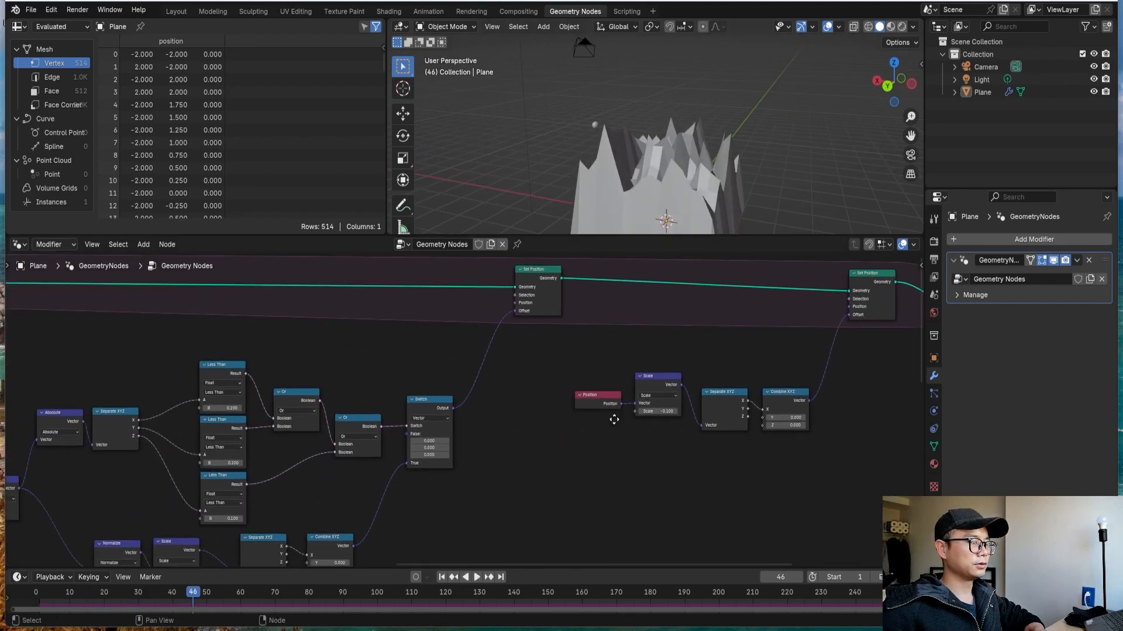
pyautogui.moveTo(381, 465); pyautogui.dragTo(579, 388, button='middle')
pyautogui.scroll(4, 475, 464)
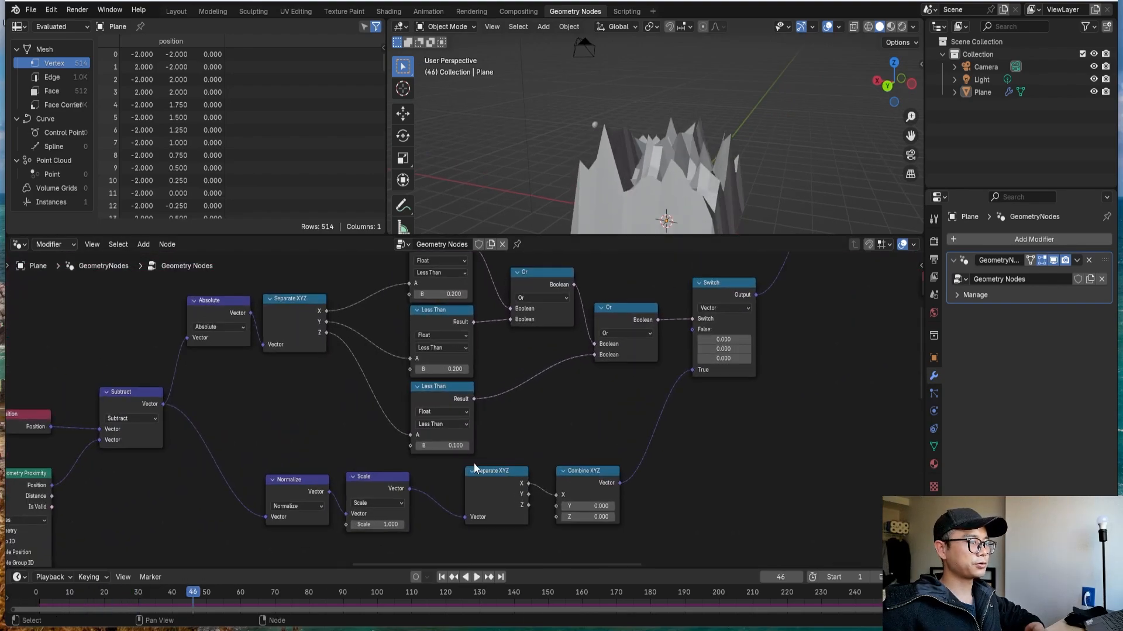
pyautogui.moveTo(474, 464); pyautogui.dragTo(583, 401, button='middle')
pyautogui.scroll(7, 582, 402)
pyautogui.scroll(-9, 534, 453)
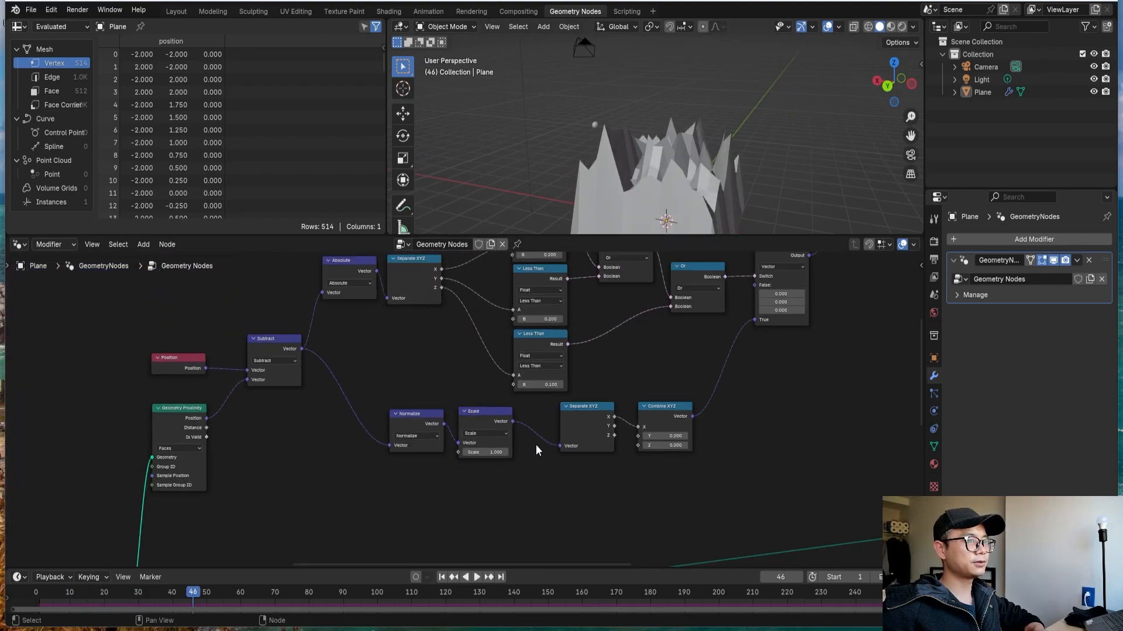
pyautogui.scroll(-1, 536, 446)
pyautogui.moveTo(536, 446); pyautogui.dragTo(532, 484, button='middle')
pyautogui.moveTo(591, 176); pyautogui.dragTo(634, 146, button='middle')
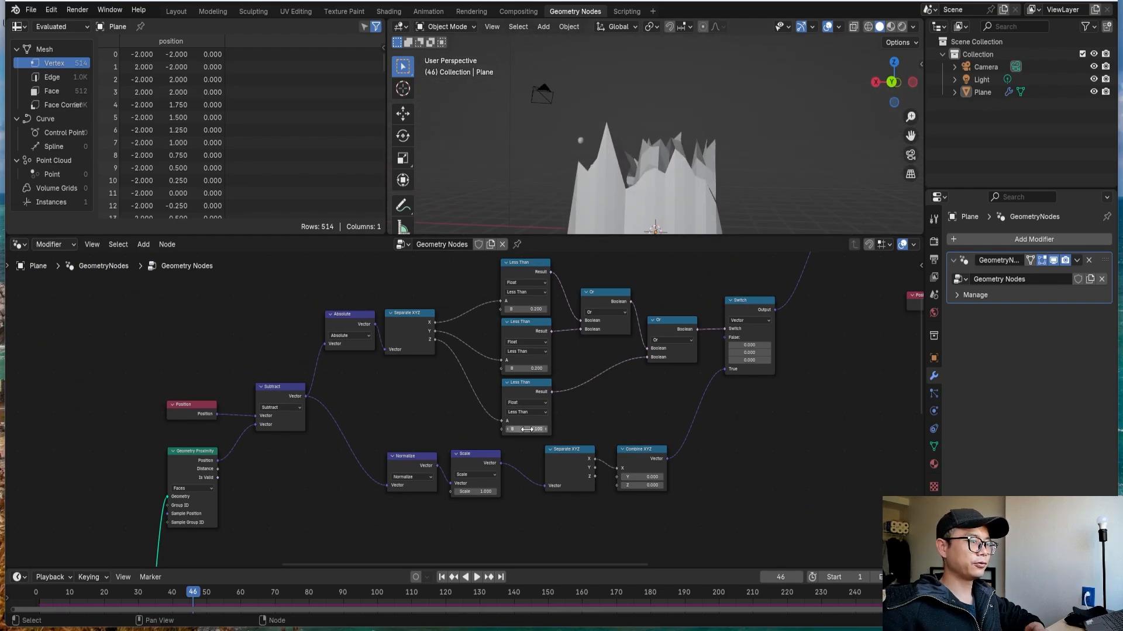
pyautogui.scroll(1, 465, 411)
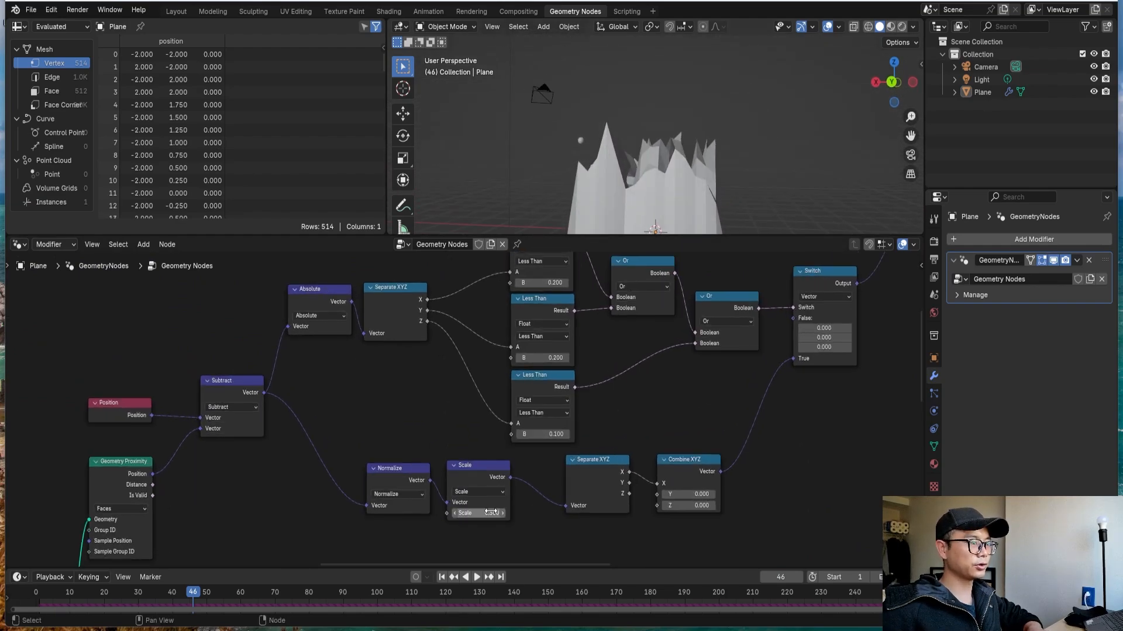
pyautogui.hotkey('ctrl', 's')
# Replay the simulation from the start and examine the point's reduced push from several angles.
pyautogui.press('space')
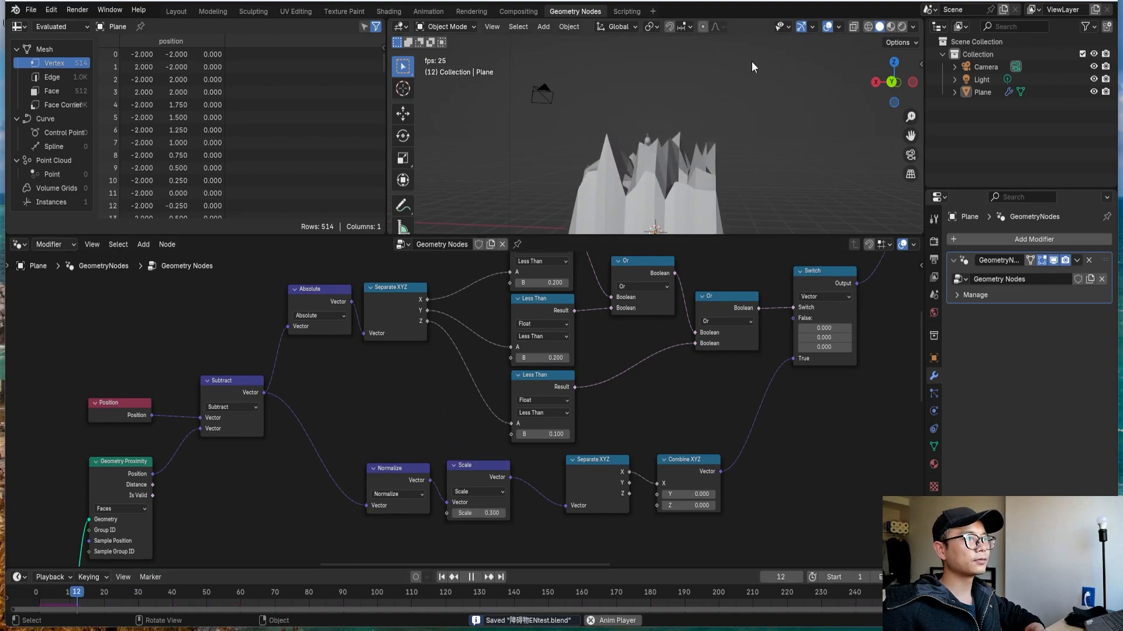
pyautogui.moveTo(717, 159); pyautogui.dragTo(668, 111, button='middle')
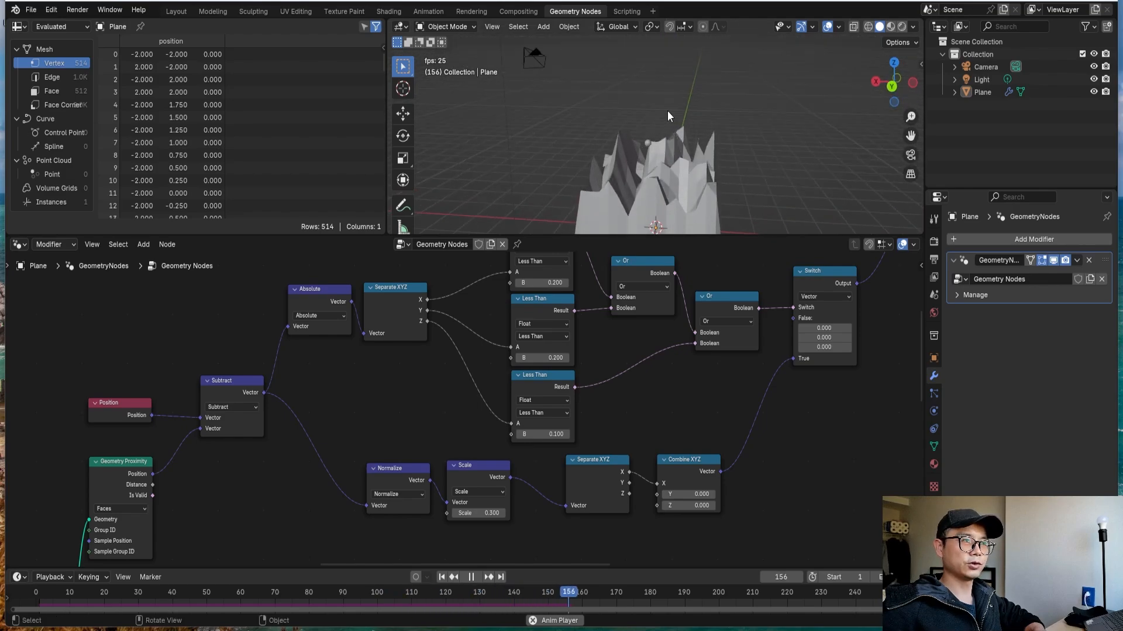
pyautogui.moveTo(683, 157); pyautogui.dragTo(703, 146, button='middle')
pyautogui.press('space')
# Set the X-branch Multiply value before the mountain's Noise Texture to 1.5, check the terrain shape and save the file.
pyautogui.scroll(-11, 746, 351)
pyautogui.moveTo(394, 523); pyautogui.dragTo(604, 408, button='middle')
pyautogui.scroll(1, 604, 408)
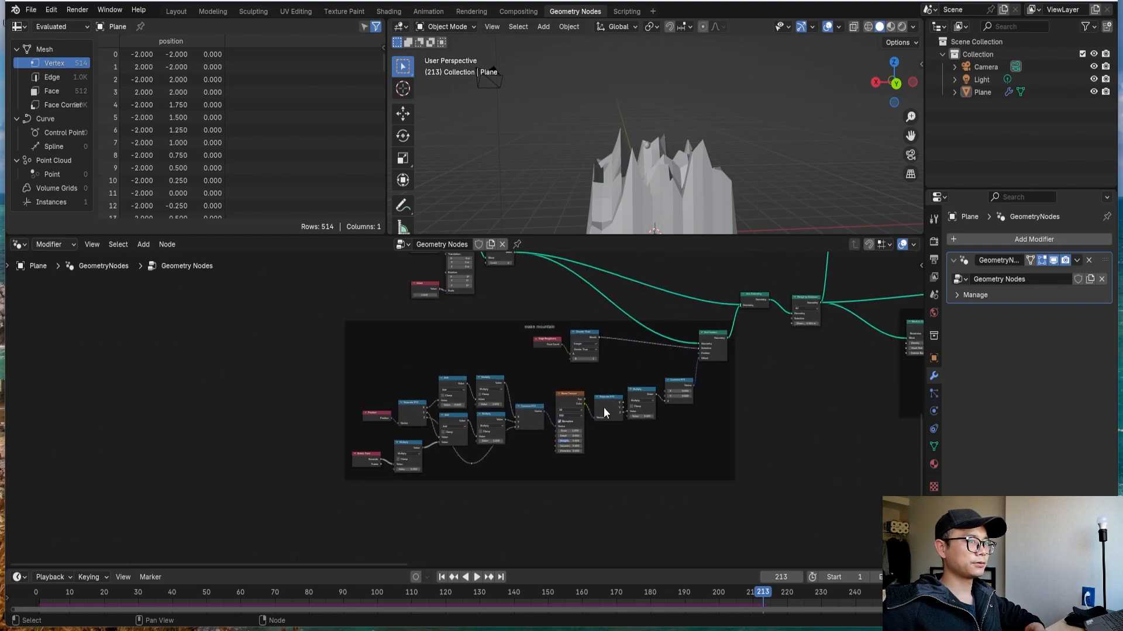
pyautogui.scroll(5, 603, 409)
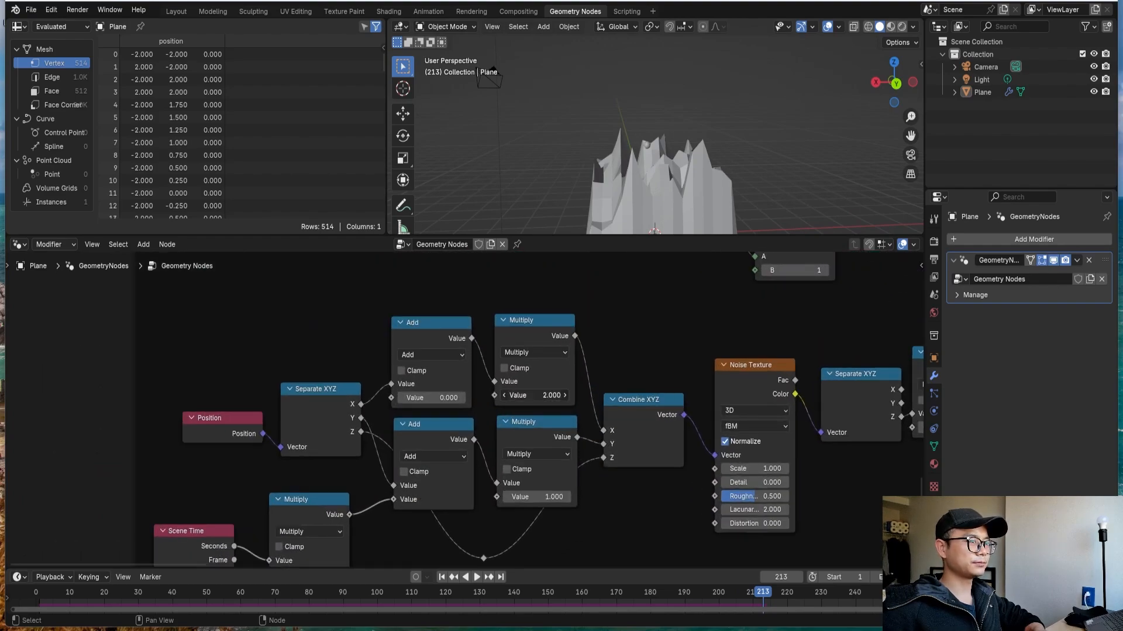
pyautogui.press('Return')
pyautogui.scroll(-2, 556, 381)
pyautogui.scroll(5, 706, 386)
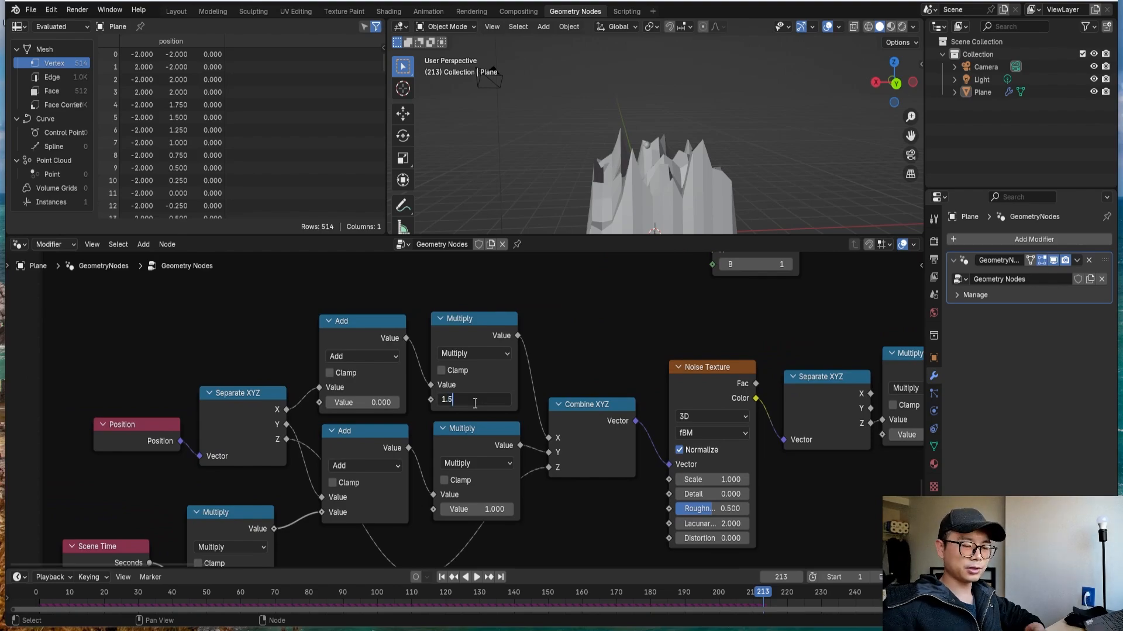
pyautogui.press('Return')
pyautogui.moveTo(630, 228); pyautogui.dragTo(666, 106, button='middle')
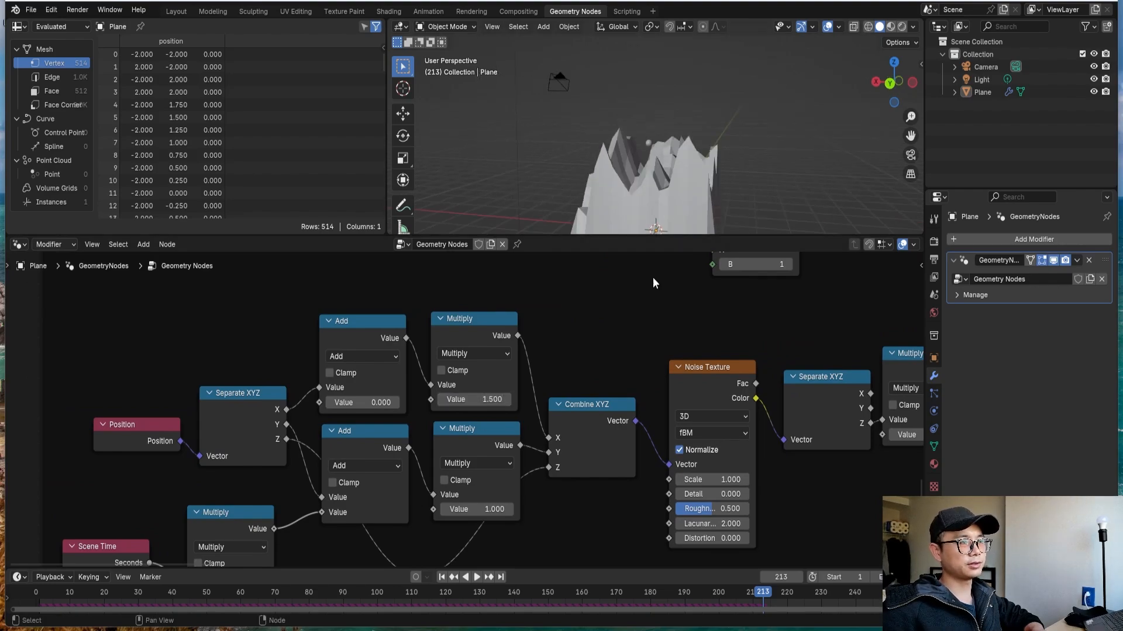
pyautogui.scroll(-4, 655, 283)
pyautogui.moveTo(509, 386); pyautogui.dragTo(55, 498, button='middle')
pyautogui.scroll(-1, 541, 444)
pyautogui.moveTo(542, 437); pyautogui.dragTo(435, 440, button='middle')
pyautogui.keyDown('ctrl'); pyautogui.moveTo(602, 374); pyautogui.dragTo(588, 467, button='middle'); pyautogui.keyUp('ctrl')
pyautogui.moveTo(586, 349); pyautogui.dragTo(619, 476, button='middle')
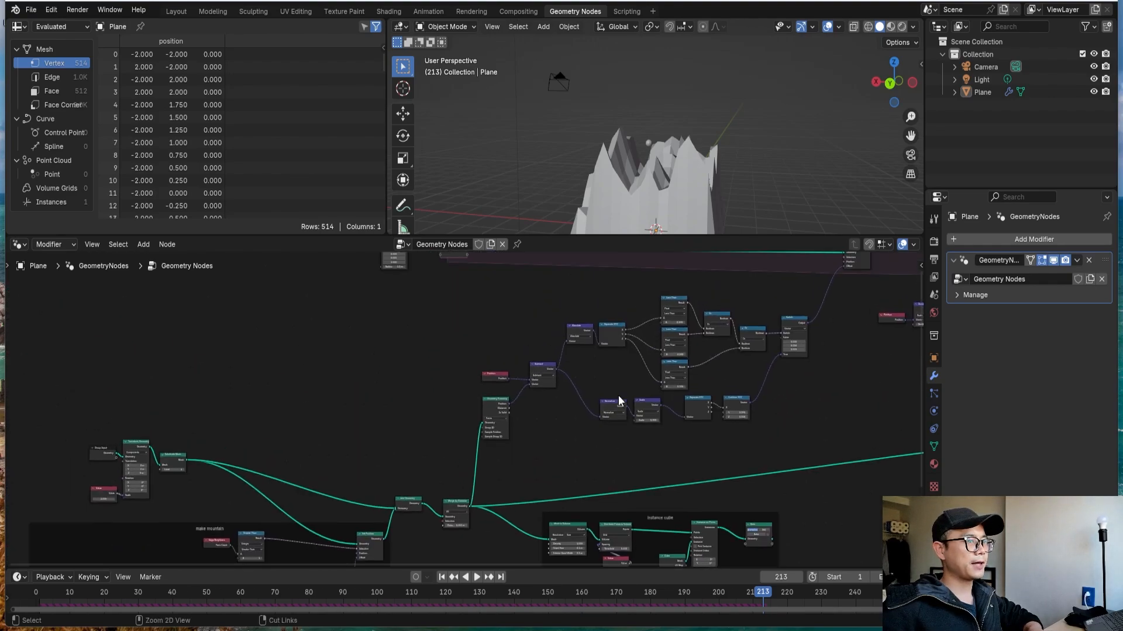
pyautogui.hotkey('ctrl', 's')
# Add a Map Range node fed by the Geometry Proximity node's Distance output.
pyautogui.moveTo(583, 412); pyautogui.dragTo(504, 473, button='middle')
pyautogui.scroll(3, 661, 392)
pyautogui.moveTo(596, 358); pyautogui.dragTo(544, 321, button='middle')
pyautogui.scroll(2, 576, 407)
pyautogui.moveTo(584, 420); pyautogui.dragTo(553, 448, button='middle')
pyautogui.moveTo(354, 475); pyautogui.dragTo(364, 449, button='middle')
pyautogui.scroll(2, 366, 454)
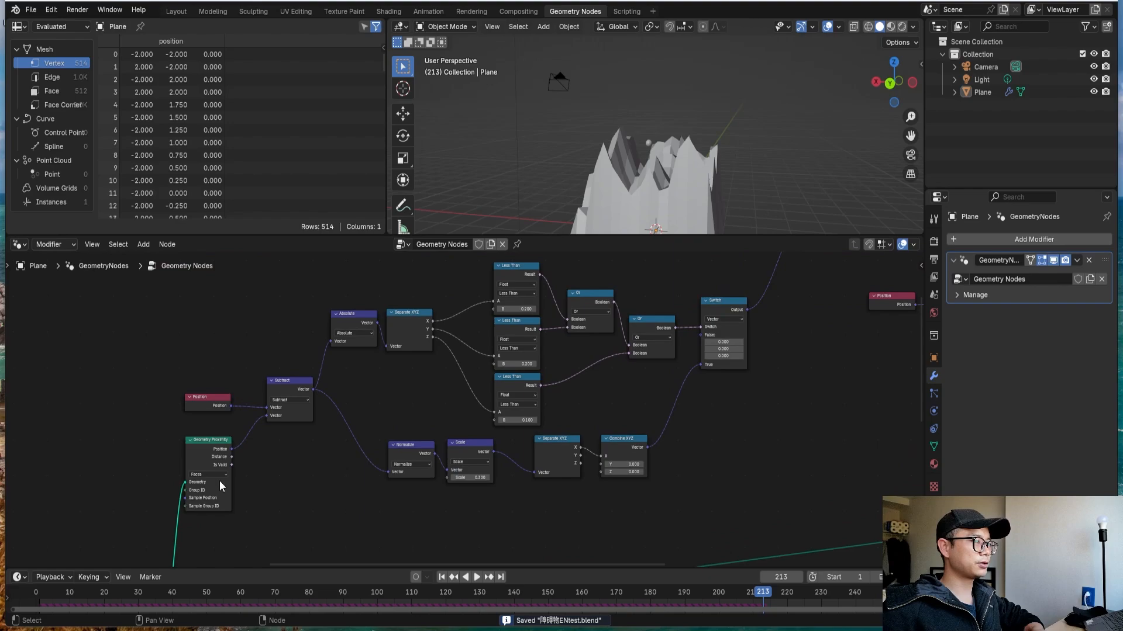
pyautogui.moveTo(235, 454); pyautogui.dragTo(277, 492)
pyautogui.press('Escape')
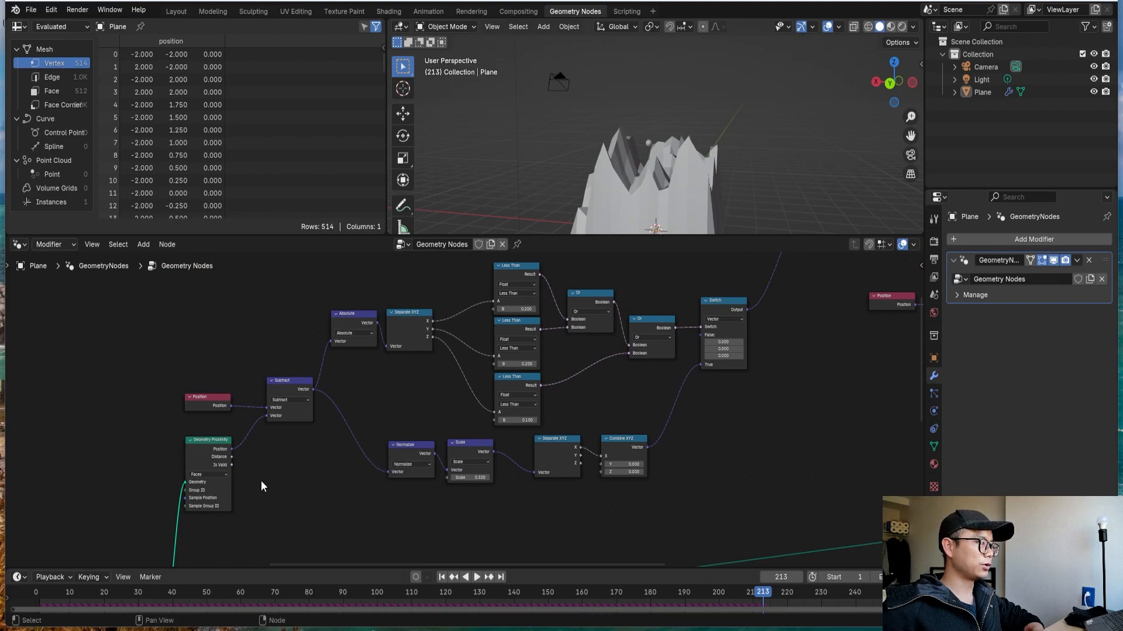
pyautogui.scroll(4, 413, 413)
pyautogui.moveTo(412, 412); pyautogui.dragTo(532, 331, button='middle')
pyautogui.scroll(2, 300, 394)
pyautogui.moveTo(316, 415); pyautogui.dragTo(329, 420)
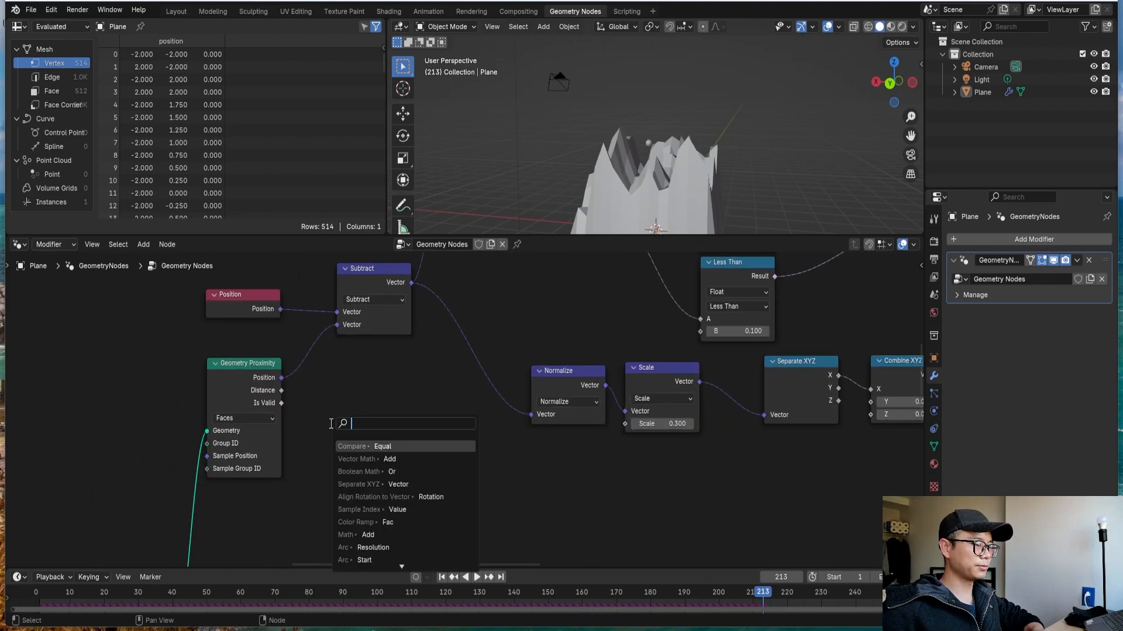
pyautogui.write('map')
pyautogui.press('Return')
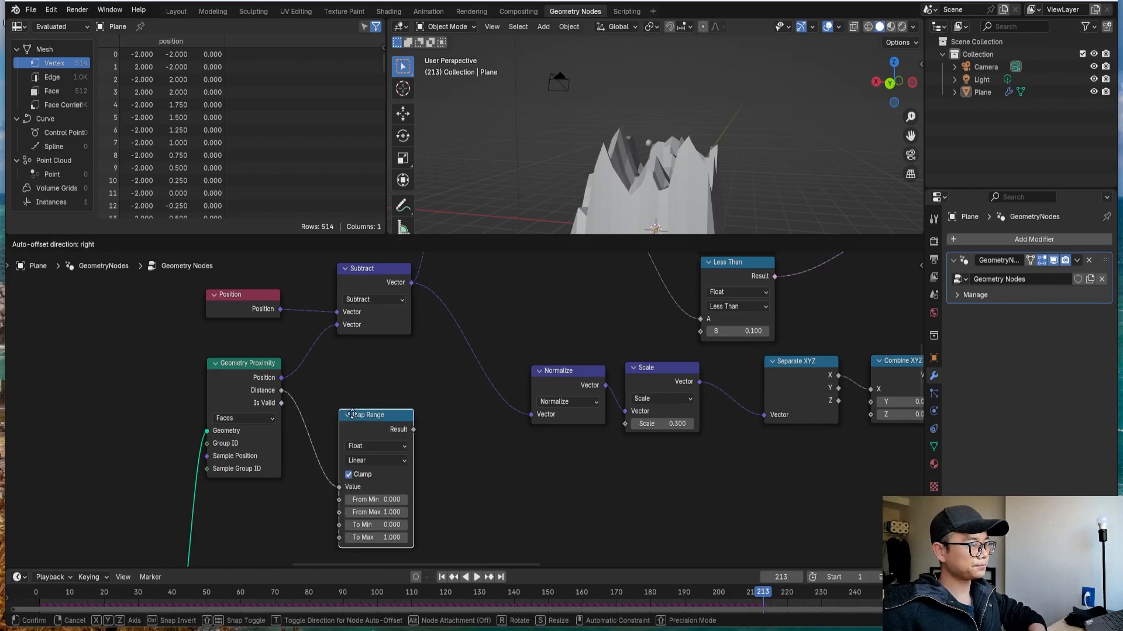
pyautogui.click(351, 401)
# Set the Map Range node's To Min to 1 and To Max to 0.
pyautogui.moveTo(423, 464); pyautogui.dragTo(414, 448, button='middle')
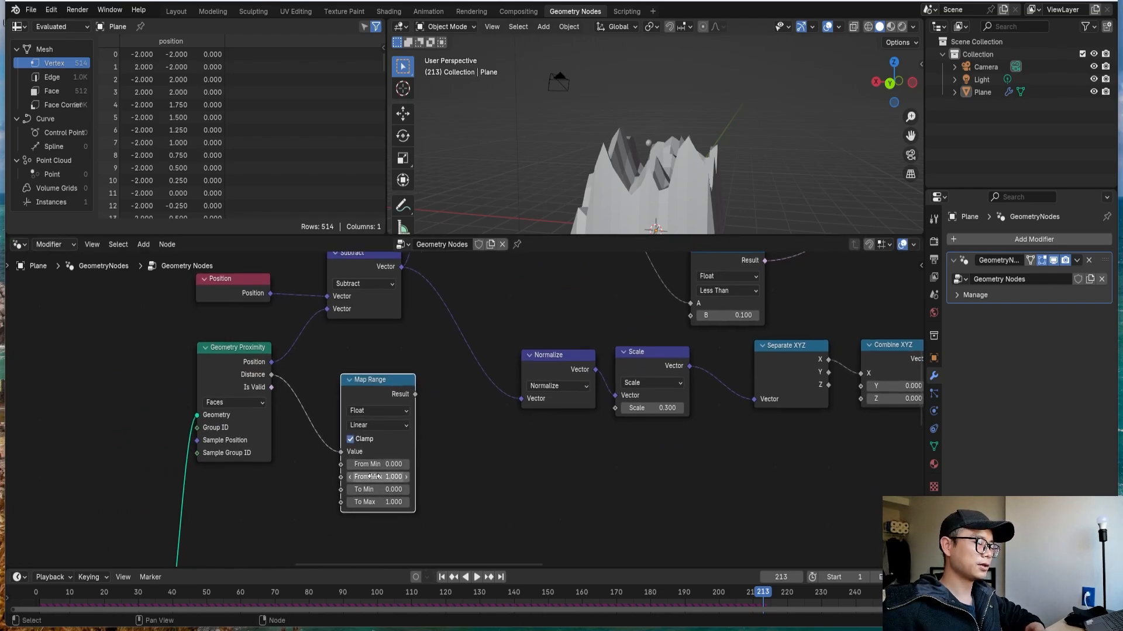
pyautogui.click(397, 479)
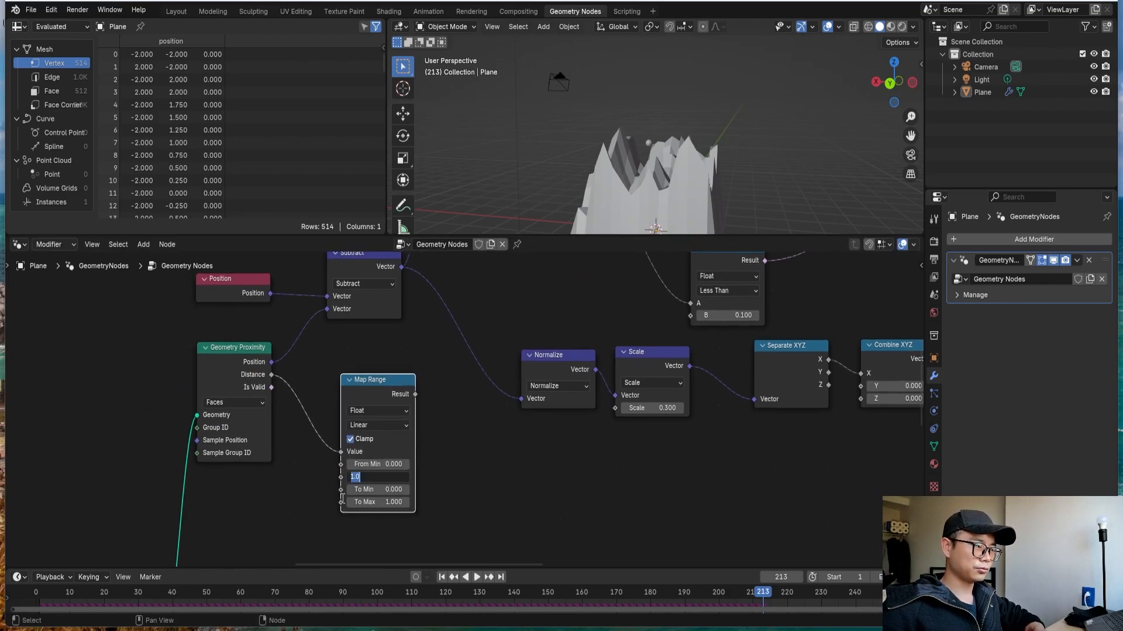
pyautogui.click(371, 490)
pyautogui.write('1')
pyautogui.press('Return')
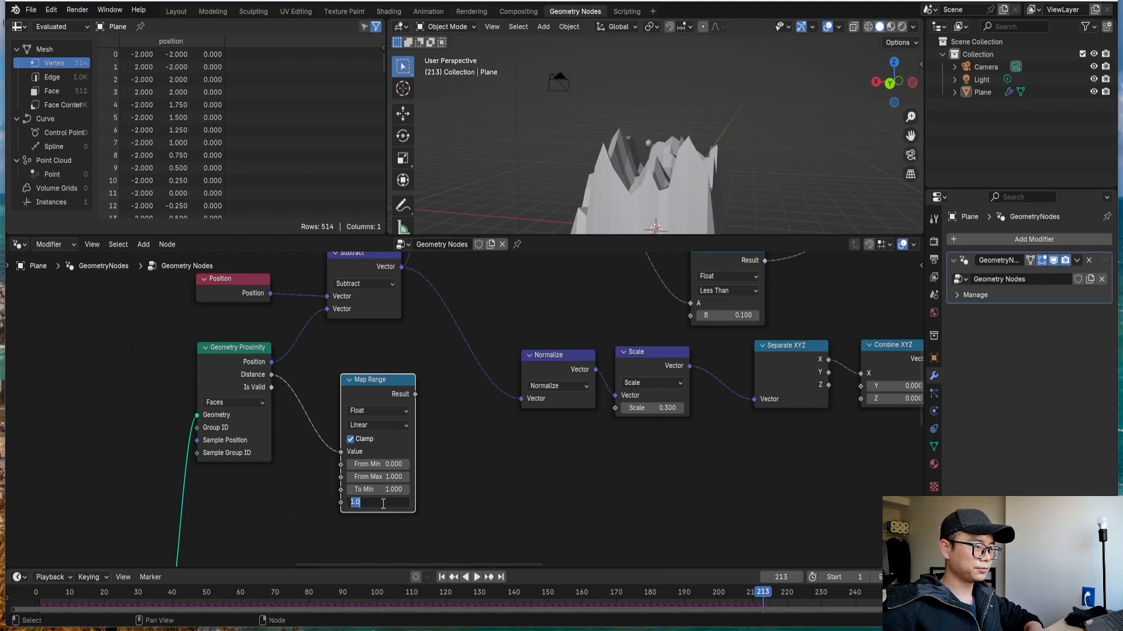
pyautogui.moveTo(394, 394); pyautogui.dragTo(334, 394, button='middle')
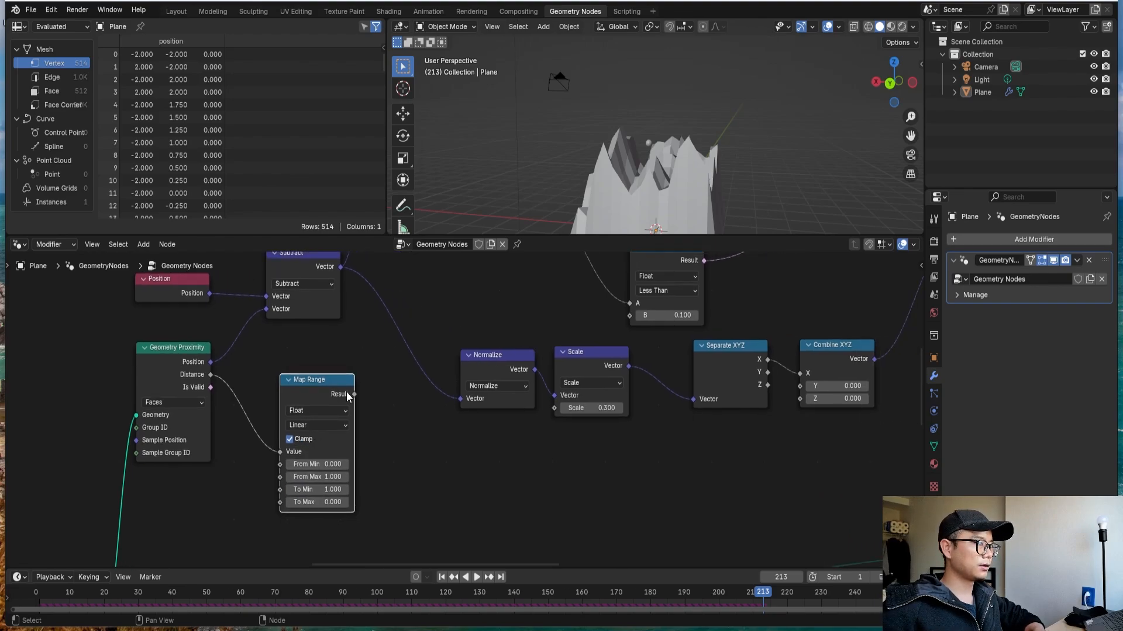
# Add an RGB Curves node with its Color input fed by the Map Range Result.
pyautogui.moveTo(414, 468); pyautogui.dragTo(414, 464)
pyautogui.write('rgb')
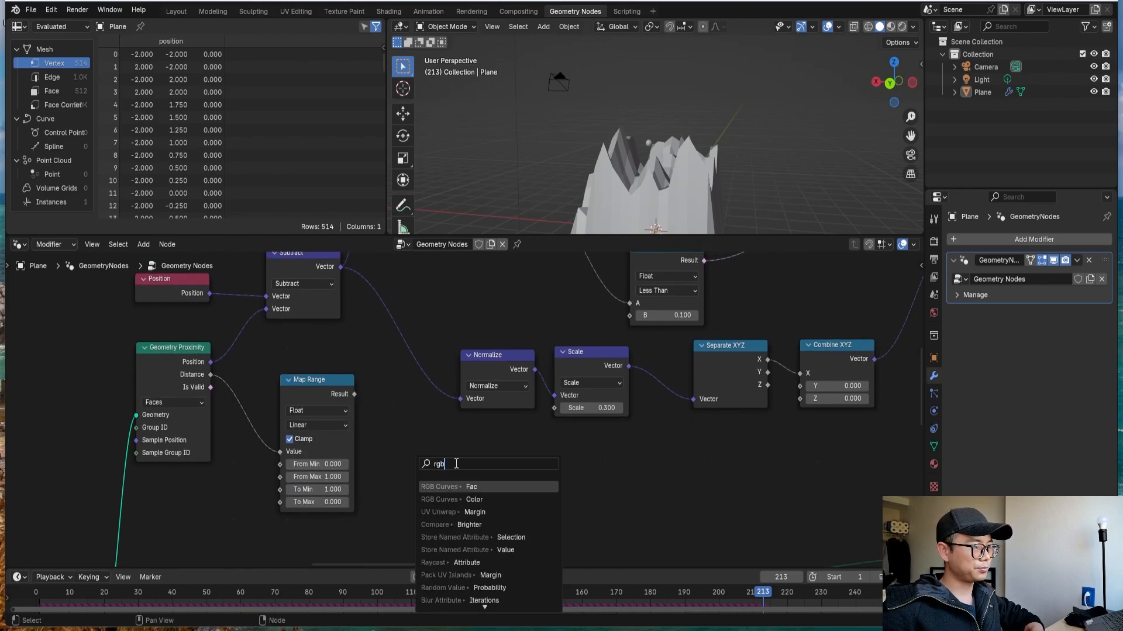
pyautogui.click(500, 499)
# Duplicate the Scale node into the link after the Switch output and connect the RGB Curves Color to its Scale input.
pyautogui.scroll(-4, 474, 469)
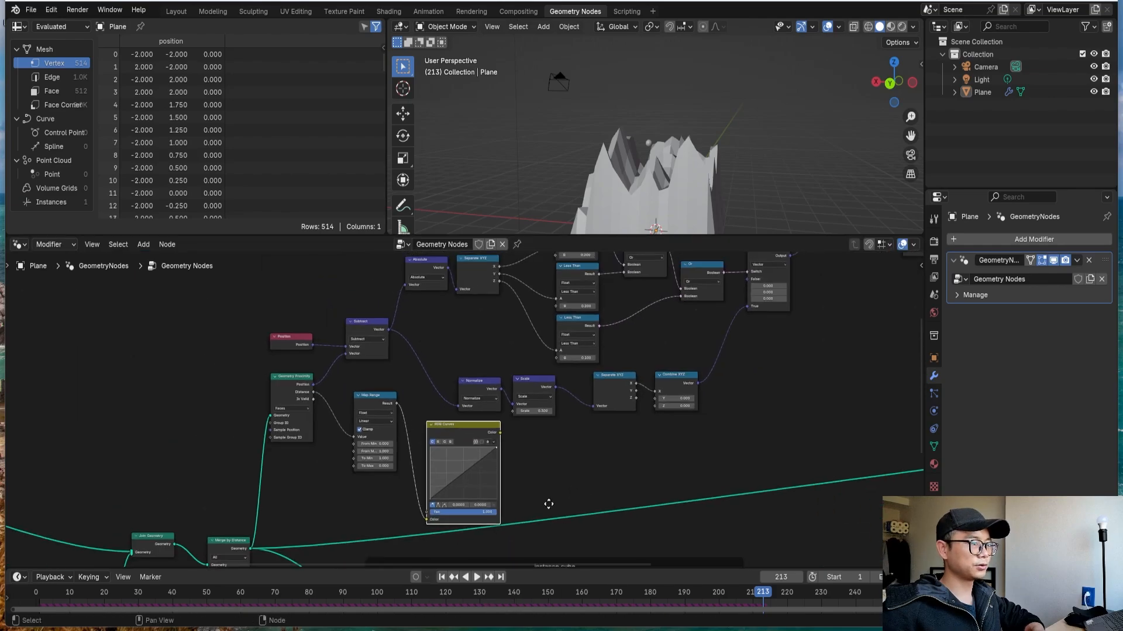
pyautogui.moveTo(625, 381); pyautogui.dragTo(548, 426, button='middle')
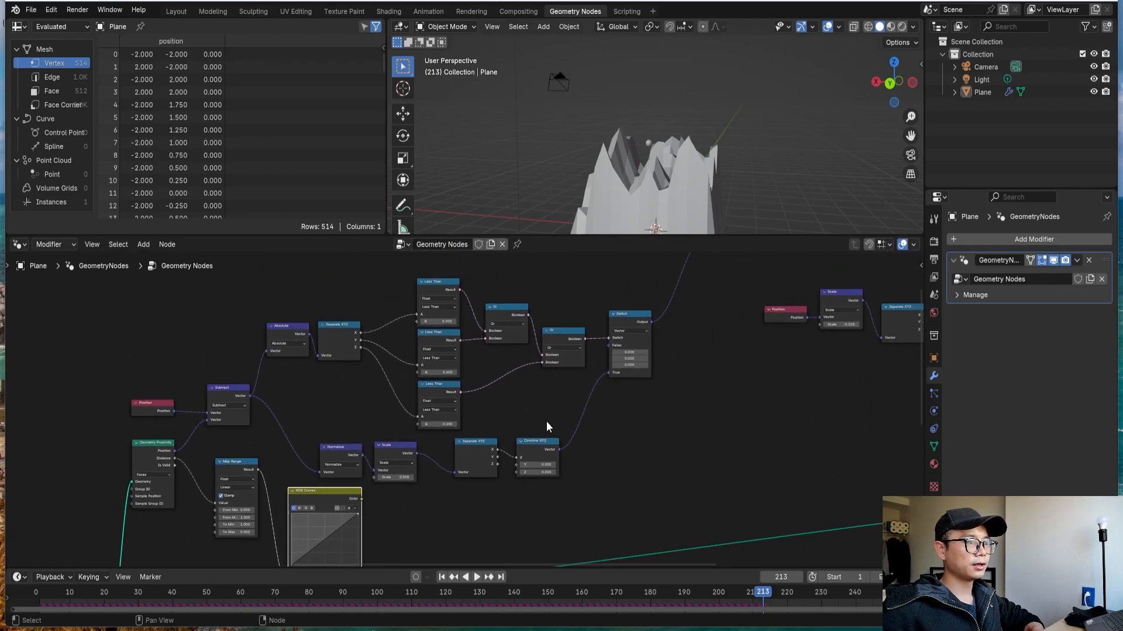
pyautogui.hotkey('shift', 'd')
pyautogui.click(702, 296)
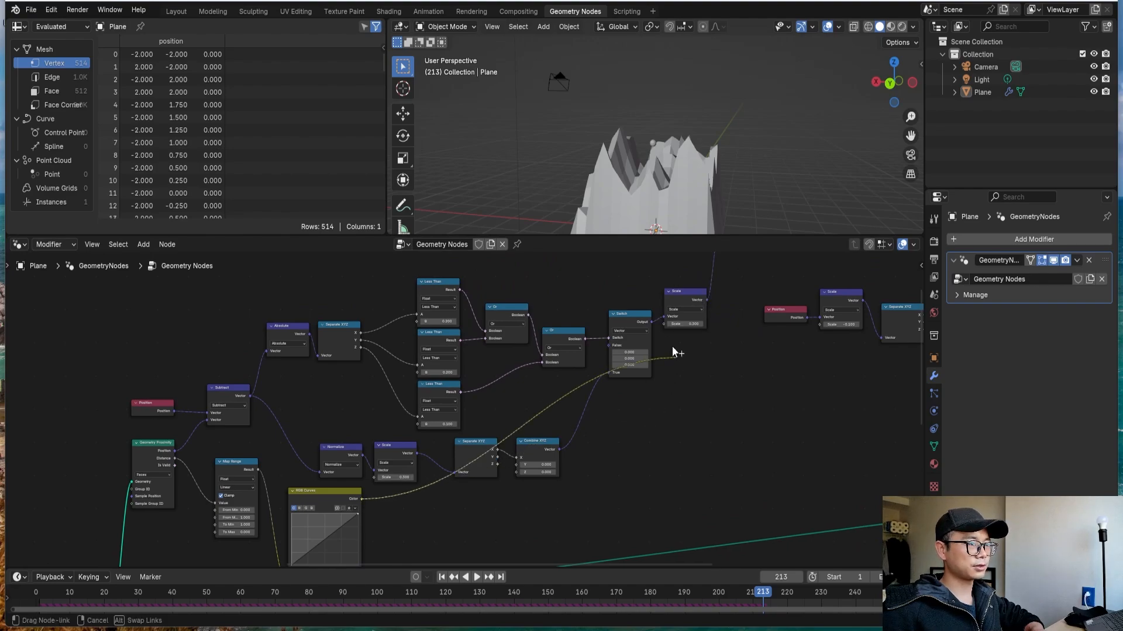
pyautogui.moveTo(671, 346); pyautogui.dragTo(709, 466)
pyautogui.moveTo(323, 480); pyautogui.dragTo(555, 343, button='middle')
pyautogui.scroll(5, 532, 379)
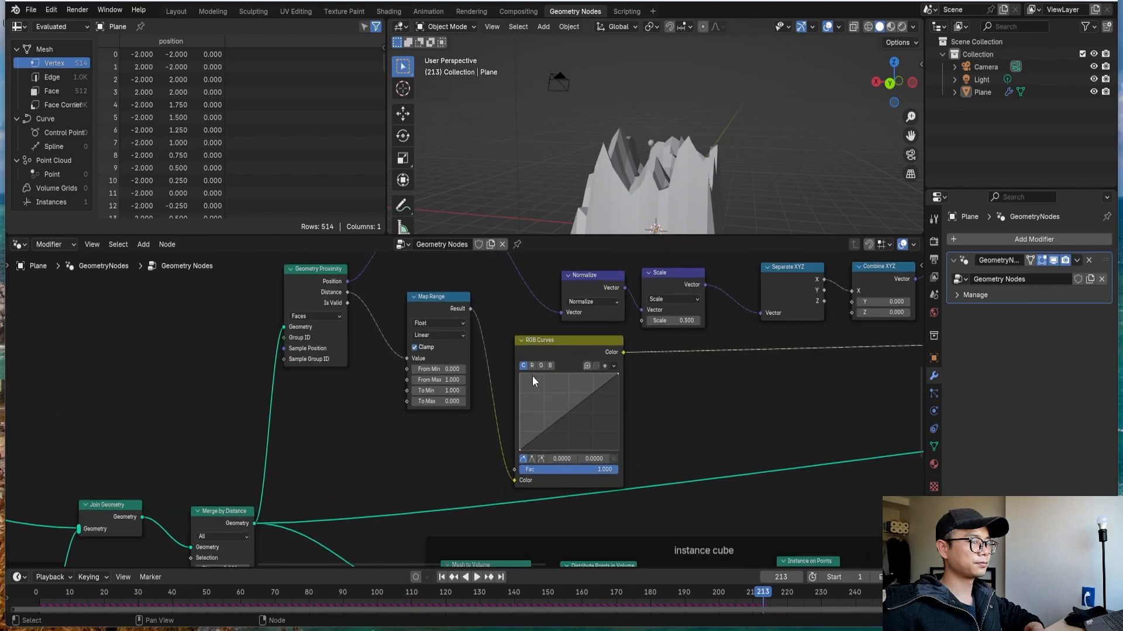
# Play the simulation from the first frame to check how the point moves over the mountain.
pyautogui.moveTo(546, 396); pyautogui.dragTo(469, 450, button='middle')
pyautogui.scroll(1, 469, 452)
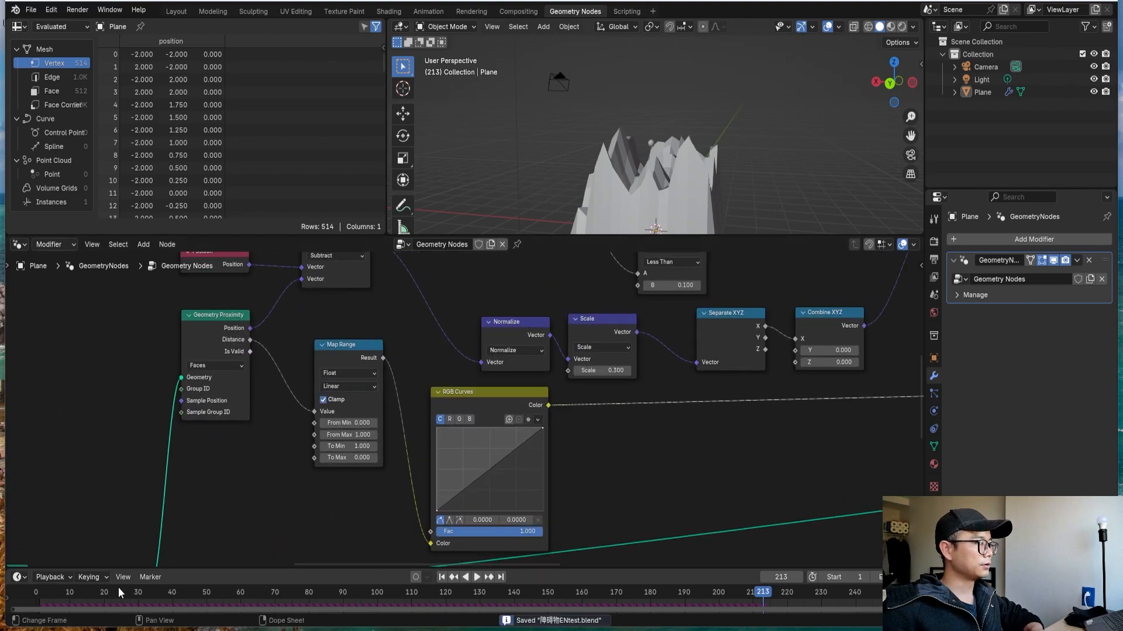
pyautogui.hotkey('shift', 'Left')
pyautogui.press('space')
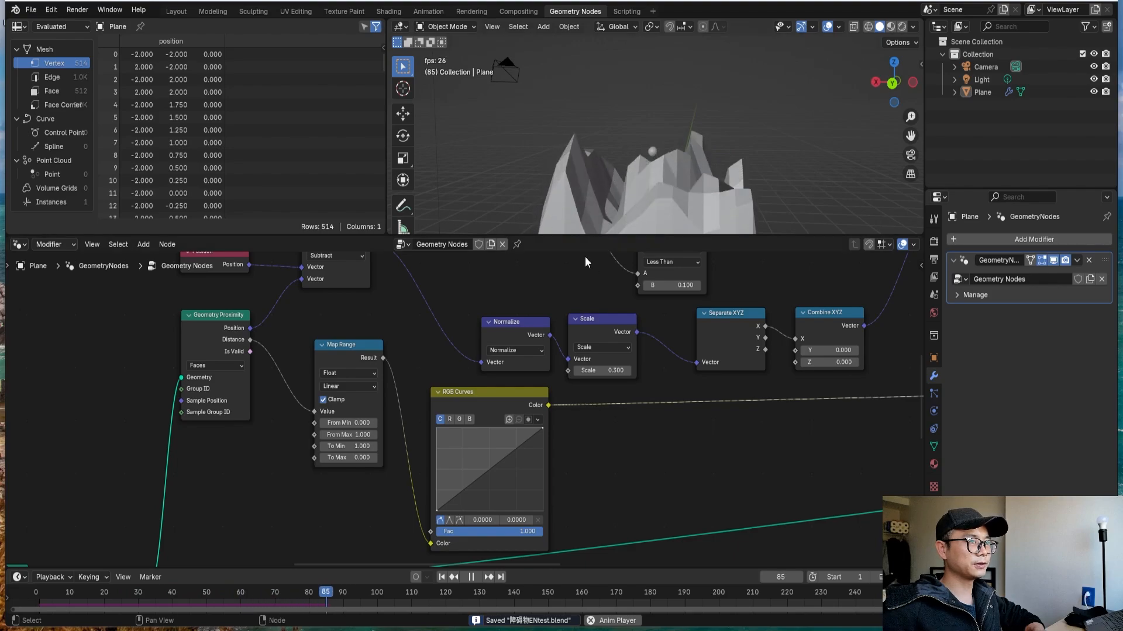
pyautogui.press('space')
# Bend the RGB Curves curve upward with a control point at 0.5318, 0.7750, and set the Map Range node's To Min to 0.5.
pyautogui.scroll(1, 539, 477)
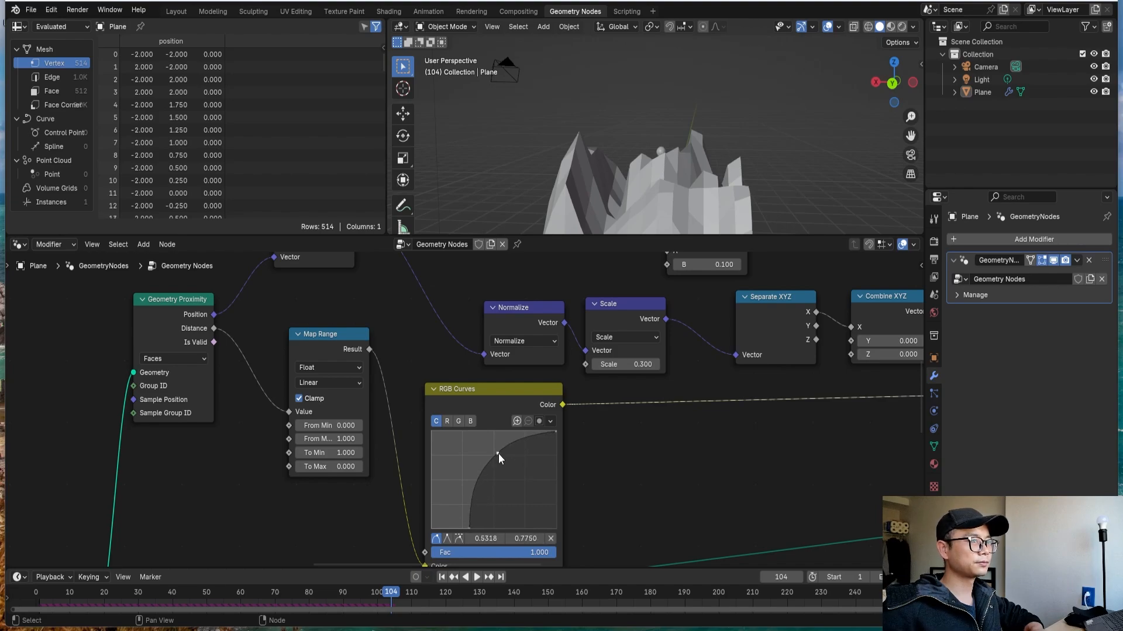
pyautogui.press('space')
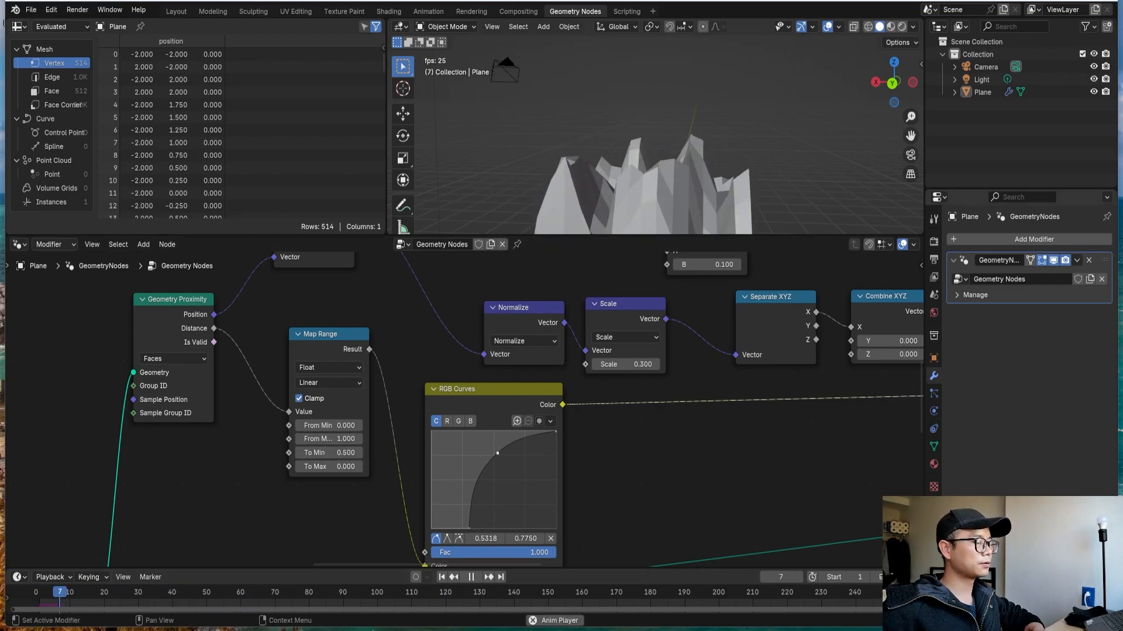
pyautogui.press('space')
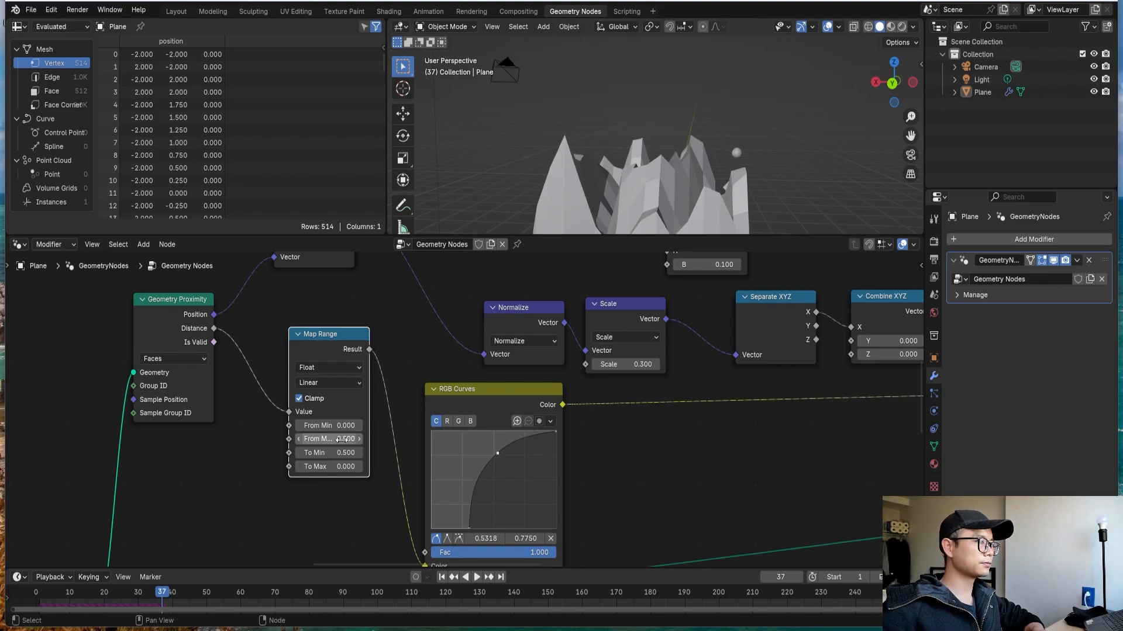
# Set the Map Range node's From Max to 0.5 and replay the simulation from the start, viewing the mountain from above.
pyautogui.press('space')
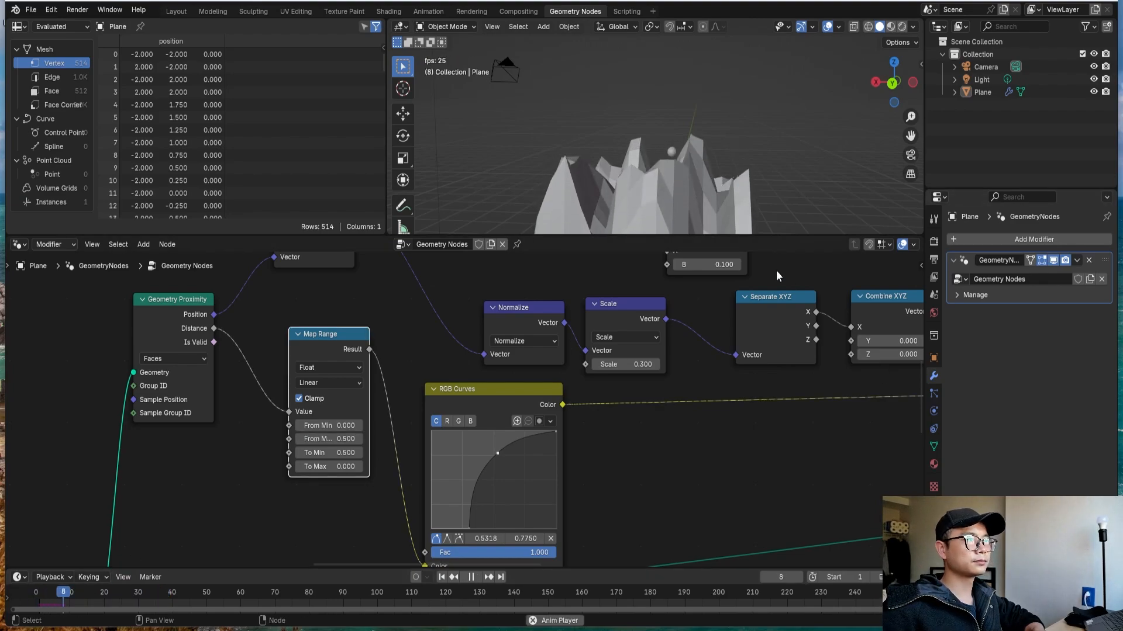
pyautogui.moveTo(71, 593); pyautogui.dragTo(26, 585)
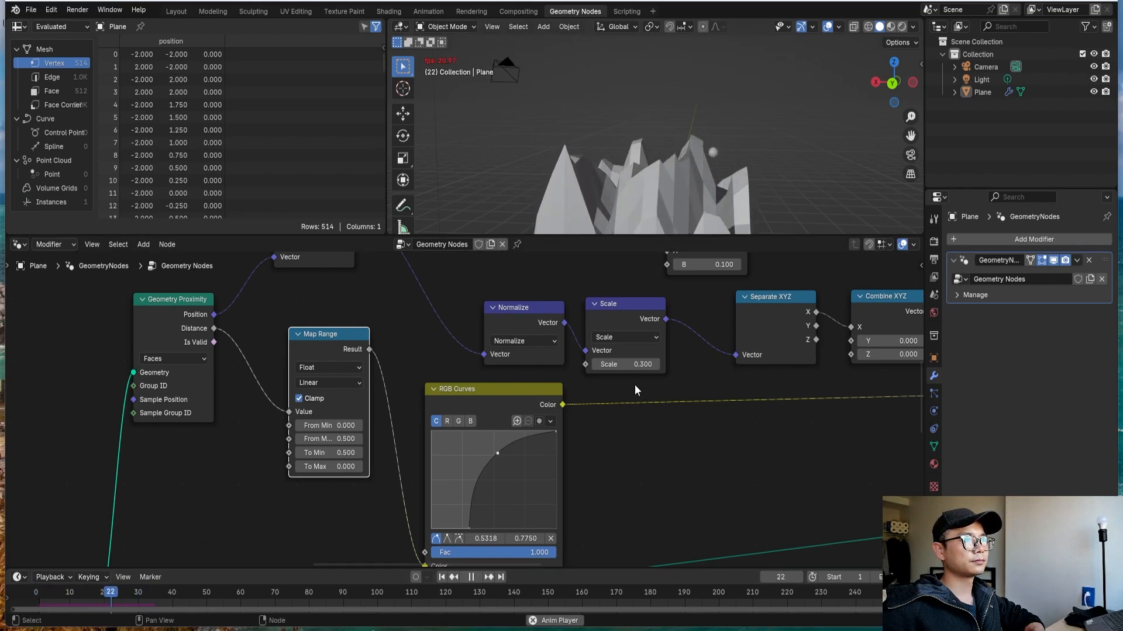
pyautogui.moveTo(671, 139); pyautogui.dragTo(654, 169, button='middle')
pyautogui.scroll(-6, 667, 114)
pyautogui.press('space')
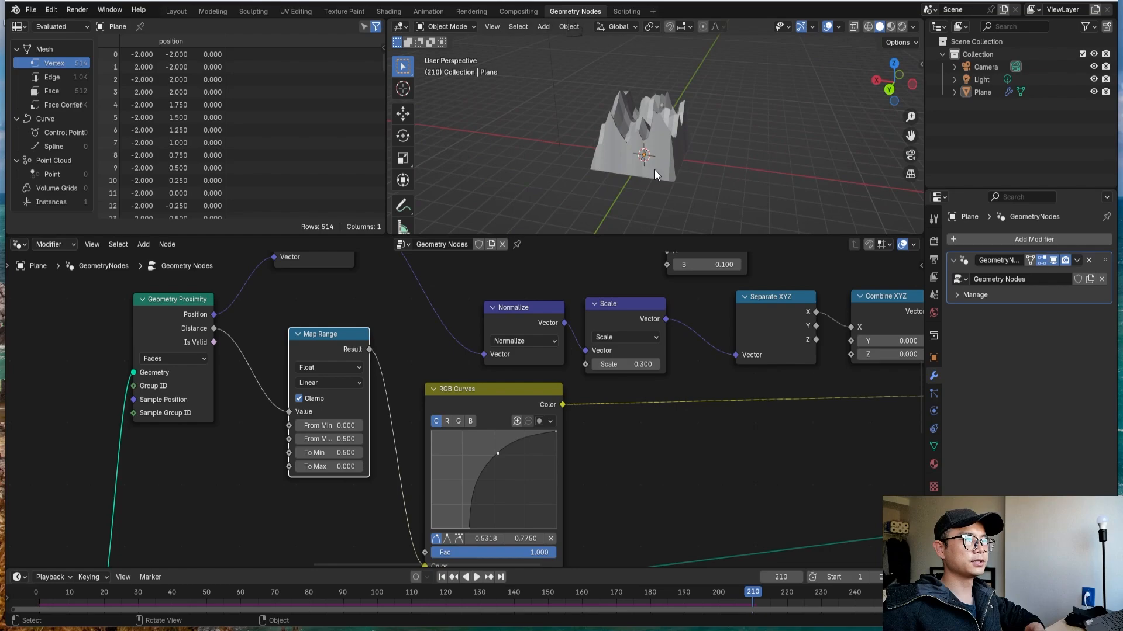
# Save the file, and set the Multiply value between Separate XYZ and Combine XYZ in the make mountain frame to 8.
pyautogui.scroll(-10, 605, 457)
pyautogui.moveTo(491, 467); pyautogui.dragTo(660, 323, button='middle')
pyautogui.moveTo(476, 378); pyautogui.dragTo(783, 272, button='middle')
pyautogui.scroll(5, 538, 374)
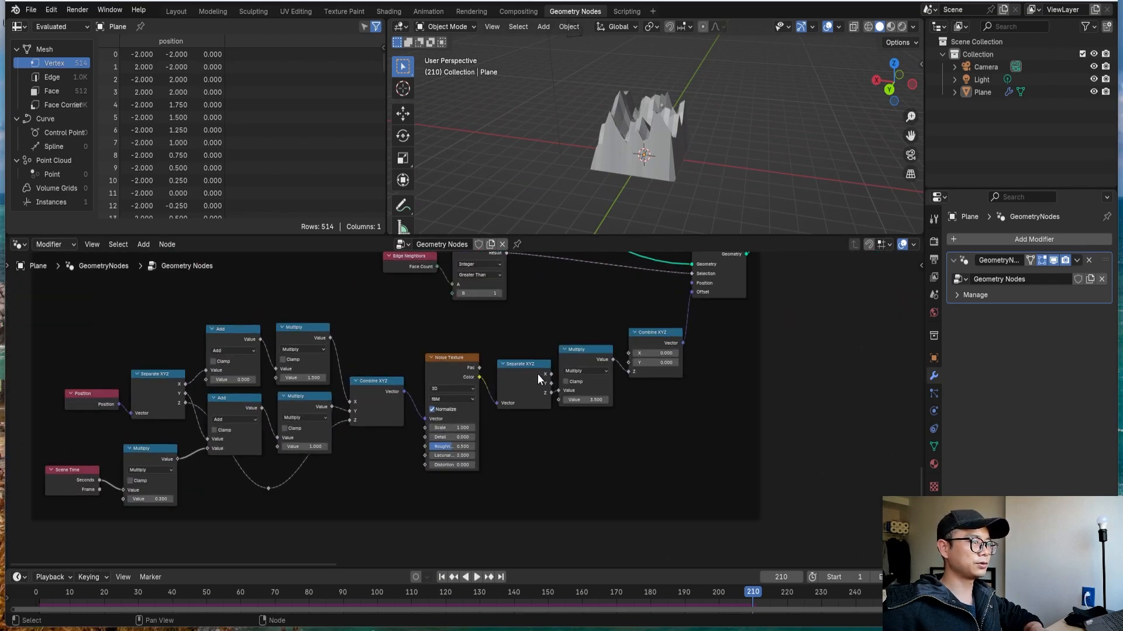
pyautogui.scroll(2, 546, 377)
pyautogui.hotkey('ctrl', 's')
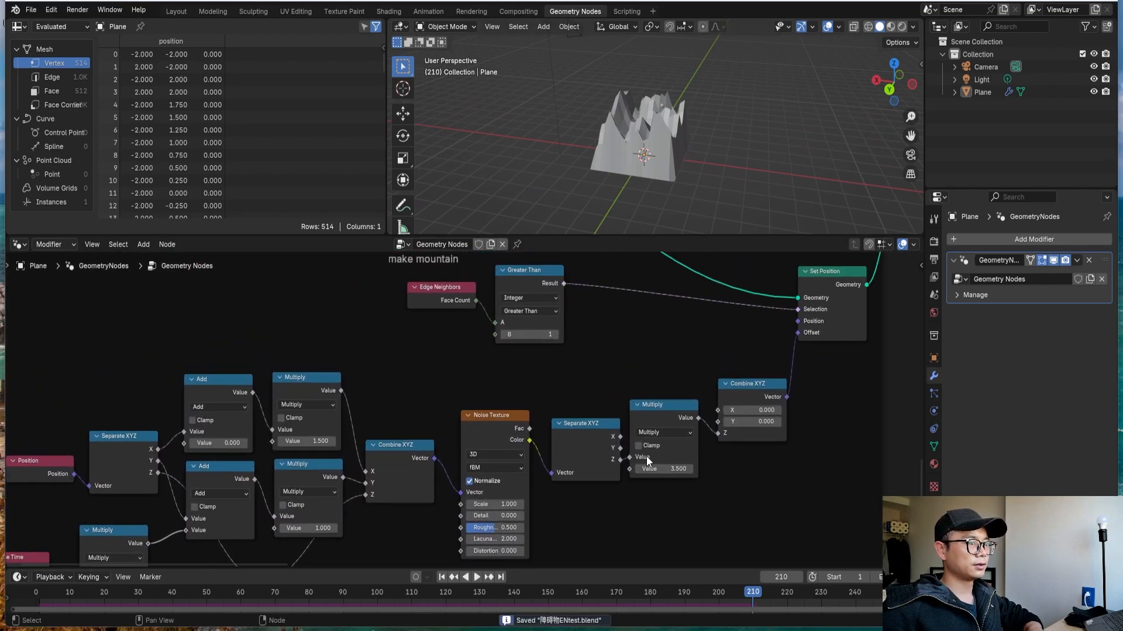
pyautogui.moveTo(647, 456); pyautogui.dragTo(429, 428, button='middle')
pyautogui.scroll(1, 474, 456)
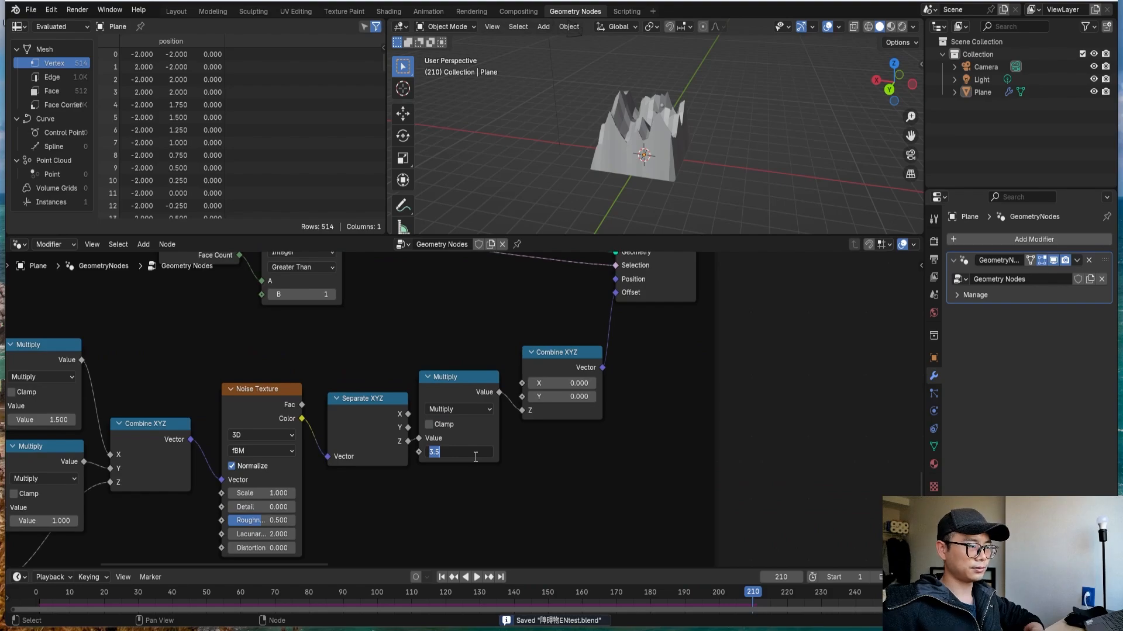
pyautogui.press('Return')
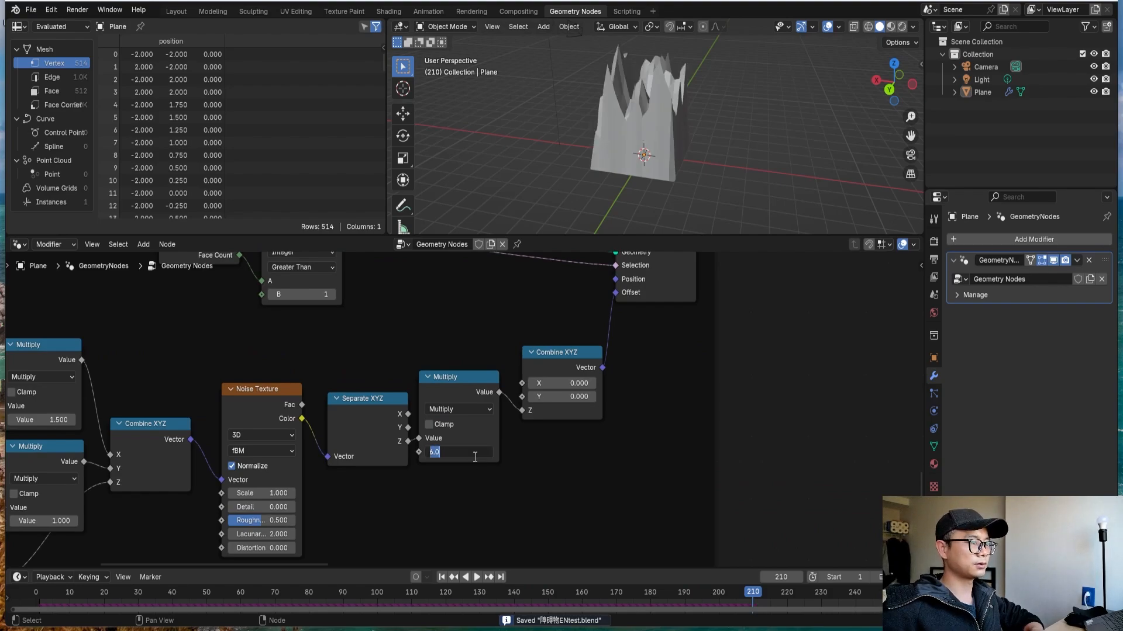
pyautogui.write('8')
pyautogui.press('Return')
pyautogui.press('Home')
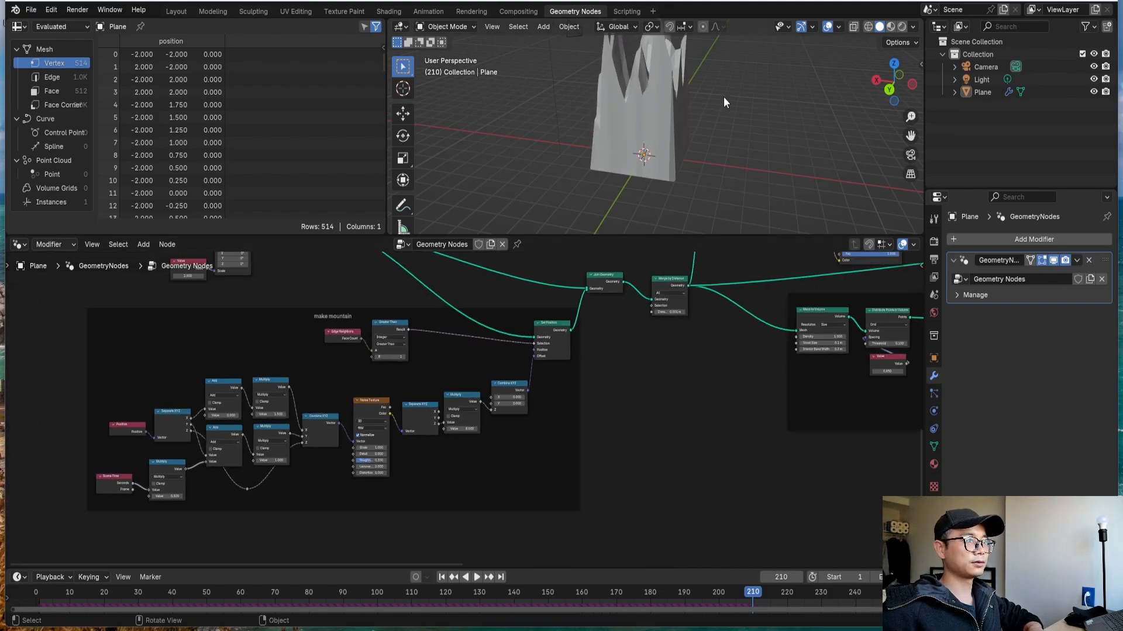
# Shift the make mountain frame's last Multiply node slightly and move the Combine XYZ node after it a little lower.
pyautogui.scroll(-4, 605, 394)
pyautogui.scroll(12, 475, 404)
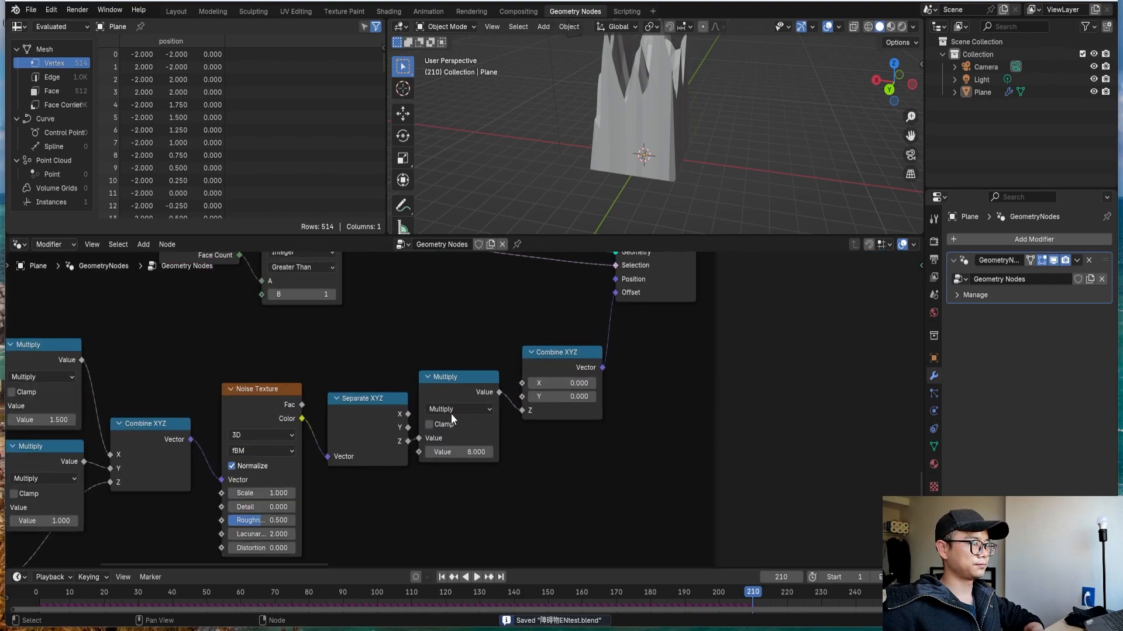
pyautogui.moveTo(463, 381); pyautogui.dragTo(470, 385)
pyautogui.moveTo(536, 364); pyautogui.dragTo(543, 396)
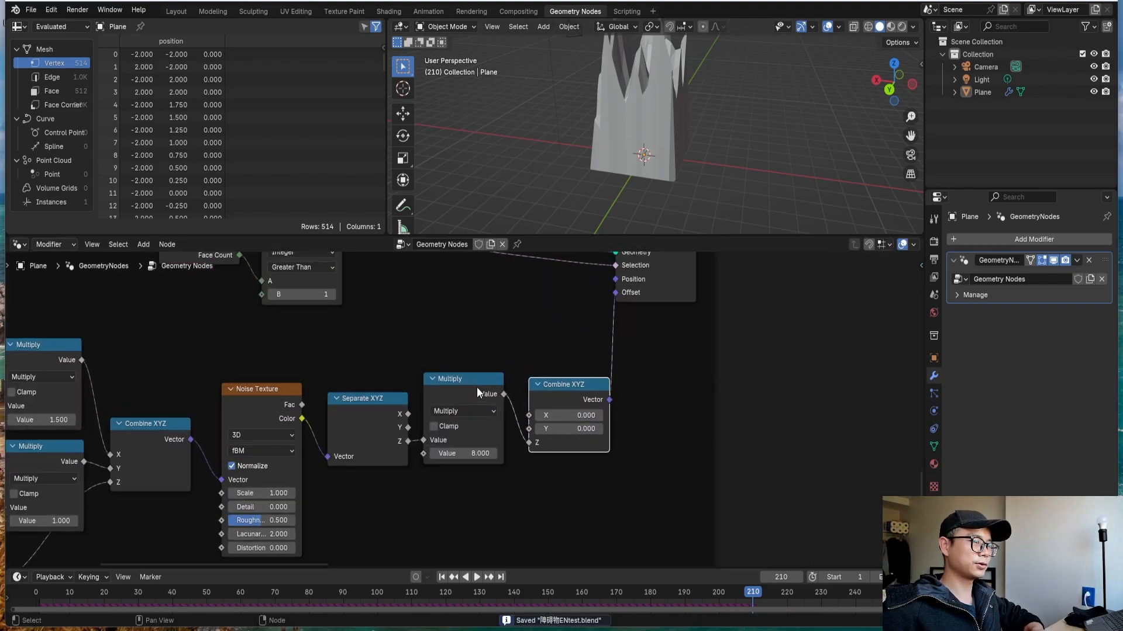
pyautogui.scroll(-2, 436, 453)
pyautogui.moveTo(644, 440); pyautogui.dragTo(535, 445, button='middle')
pyautogui.scroll(-2, 596, 439)
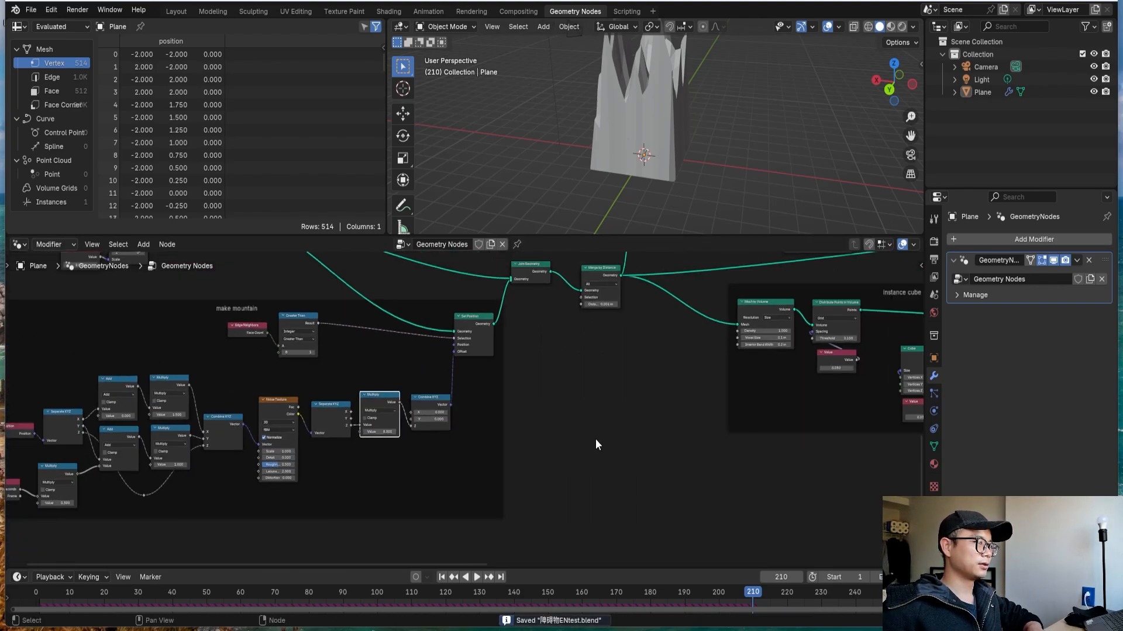
pyautogui.scroll(2, 486, 401)
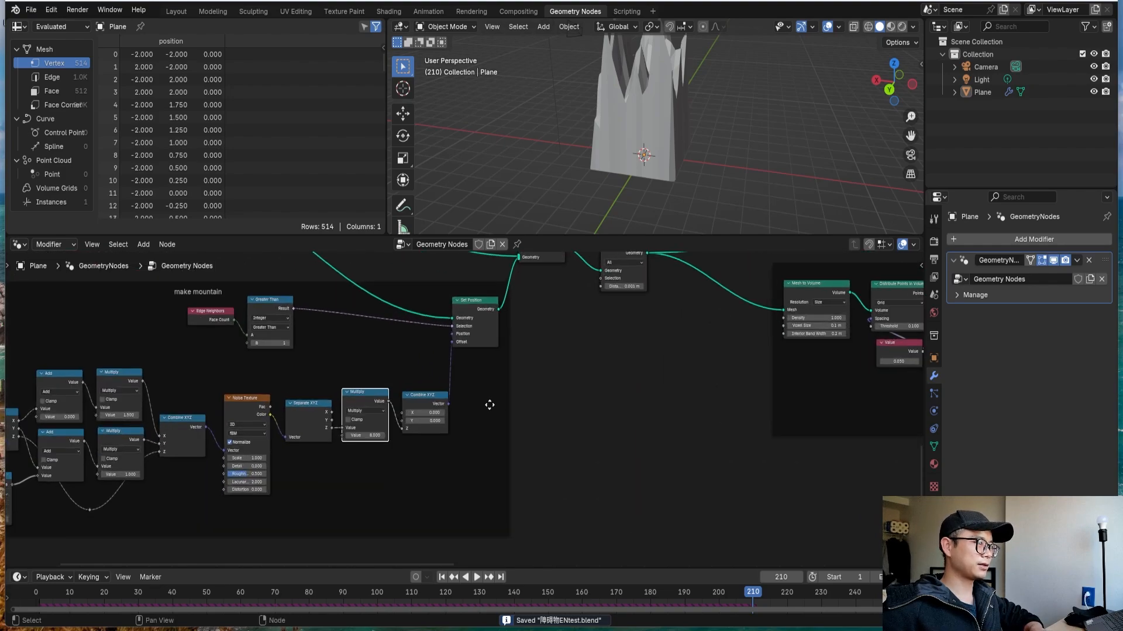
pyautogui.scroll(3, 704, 458)
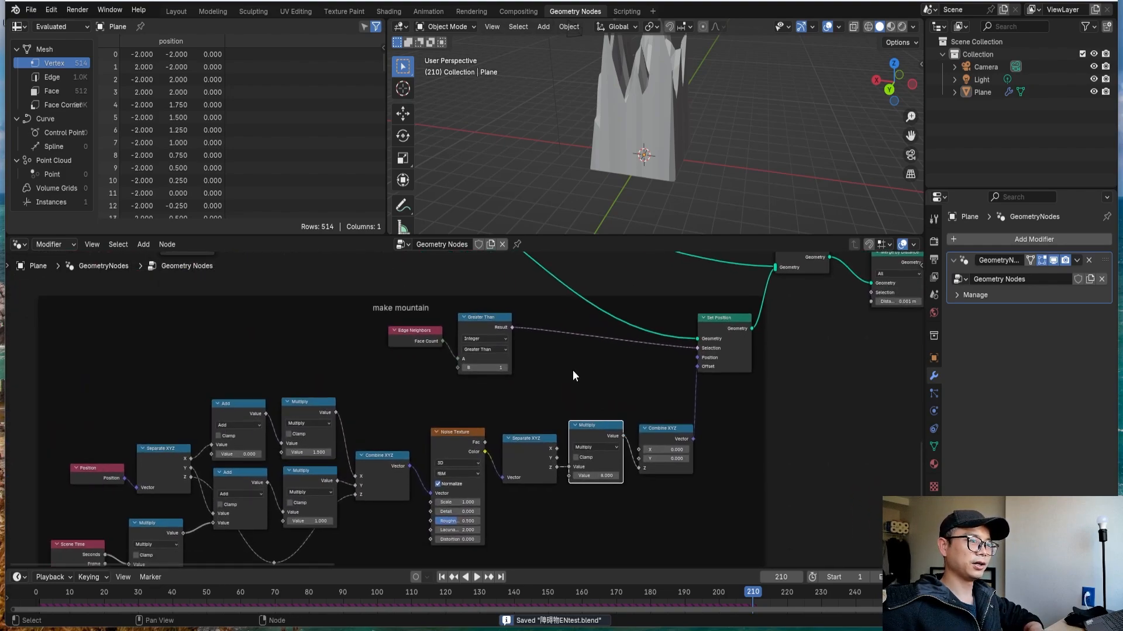
pyautogui.scroll(1, 580, 409)
pyautogui.scroll(2, 583, 412)
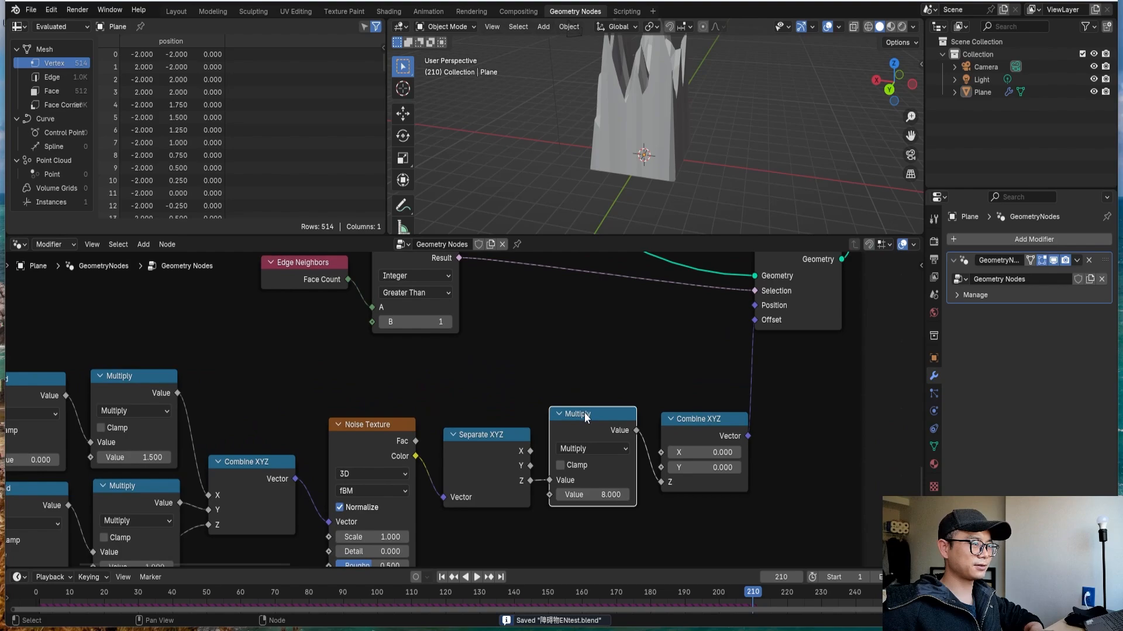
pyautogui.scroll(-1, 501, 421)
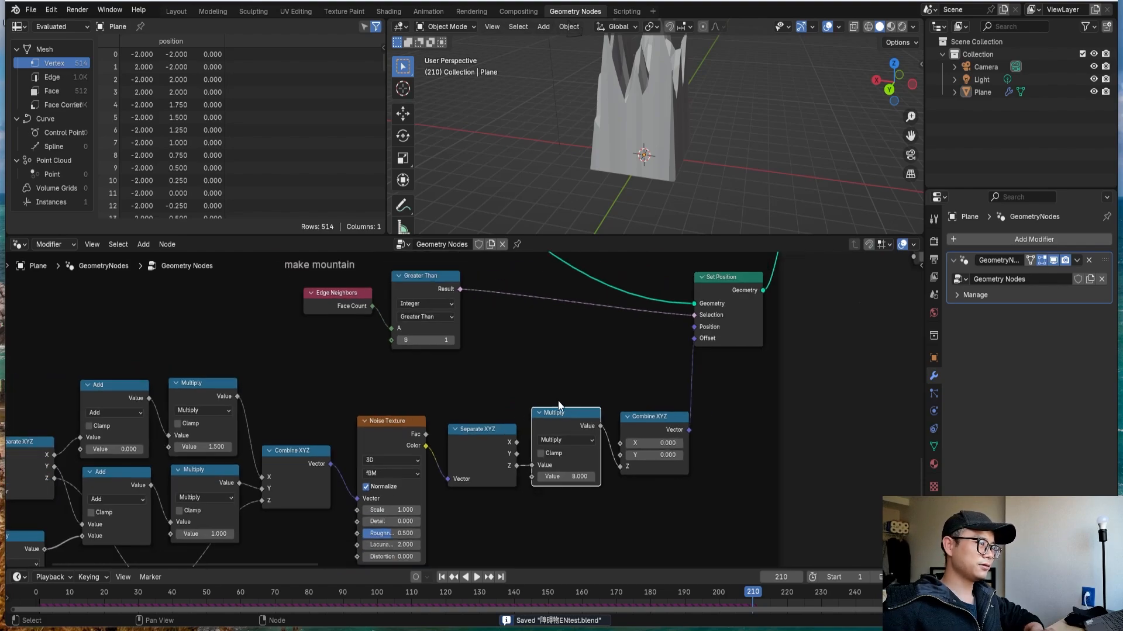
# Set the Points node's Z position to 8 and return the animation to the first frame.
pyautogui.scroll(-6, 558, 404)
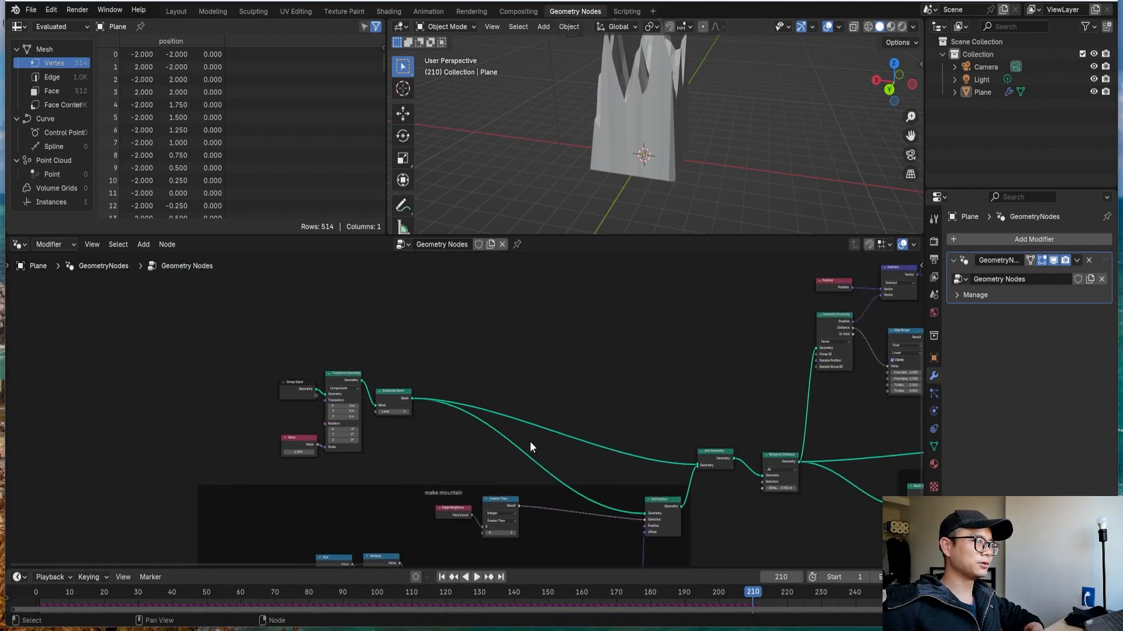
pyautogui.moveTo(539, 292); pyautogui.dragTo(490, 437, button='middle')
pyautogui.scroll(-3, 490, 437)
pyautogui.moveTo(687, 286); pyautogui.dragTo(506, 421, button='middle')
pyautogui.scroll(8, 456, 421)
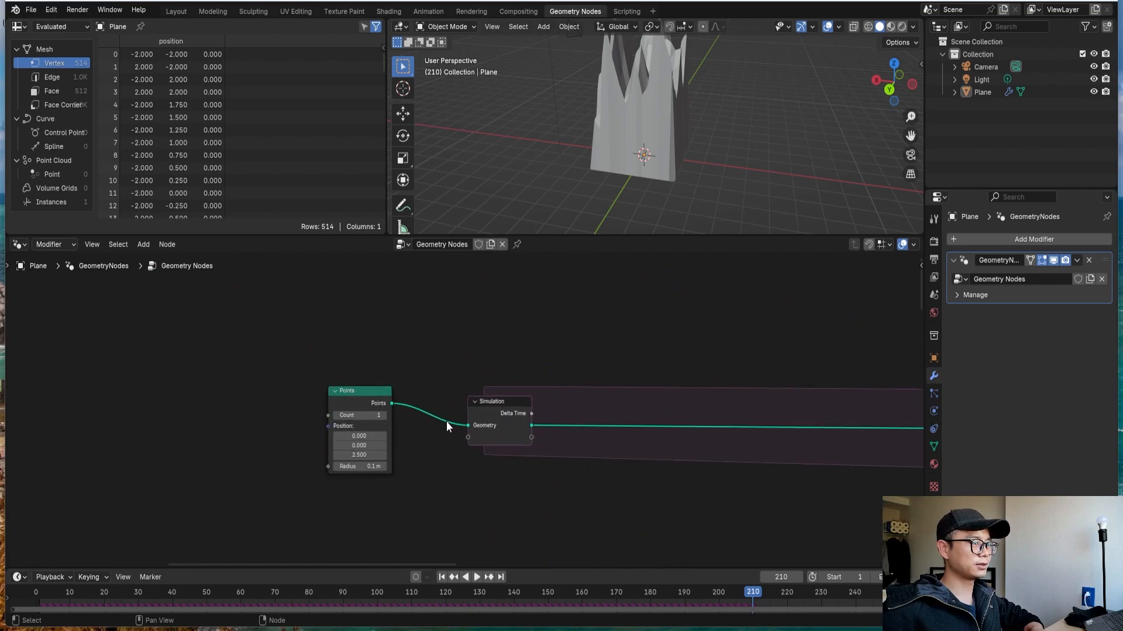
pyautogui.scroll(2, 443, 404)
pyautogui.moveTo(359, 418); pyautogui.dragTo(526, 474, button='middle')
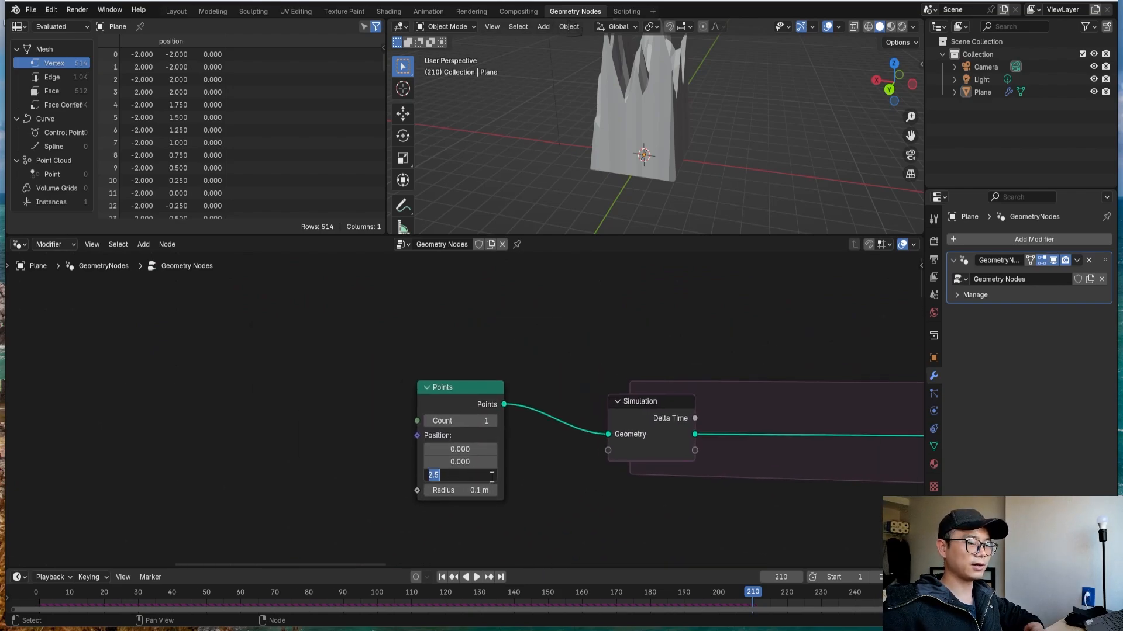
pyautogui.scroll(-3, 690, 190)
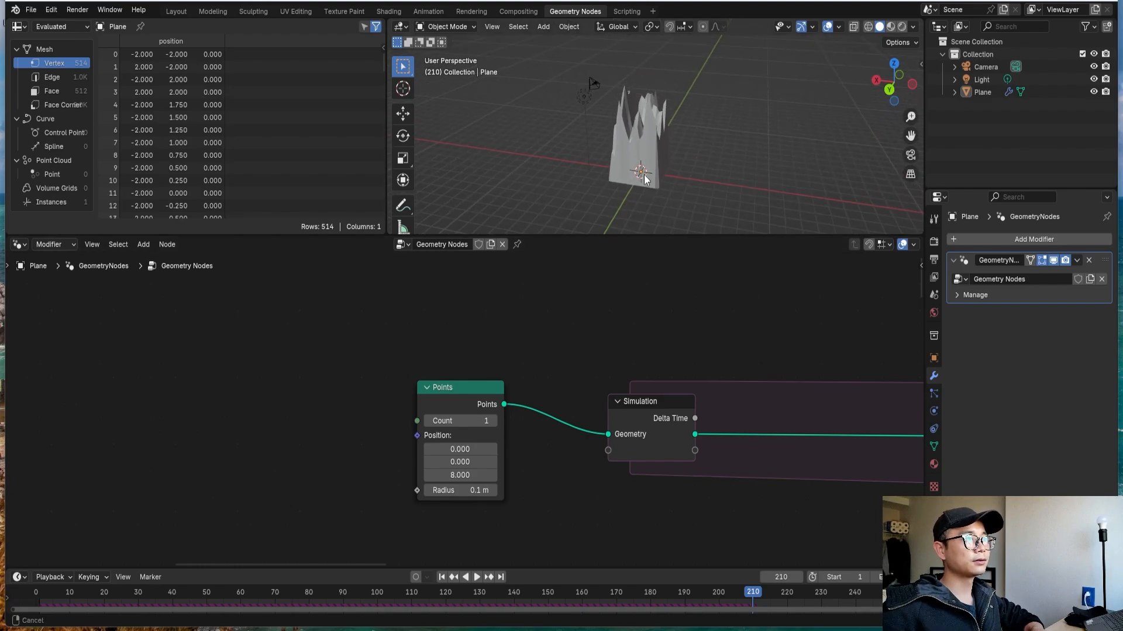
pyautogui.moveTo(644, 175); pyautogui.dragTo(608, 176, button='middle')
pyautogui.hotkey('shift', 'Left')
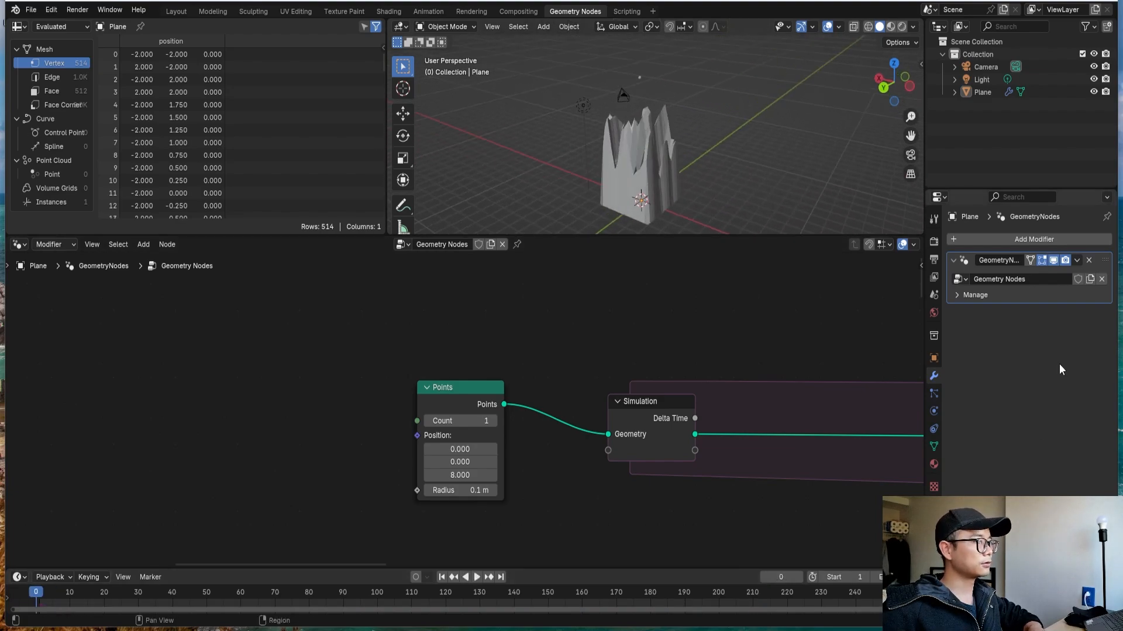
# Set the Points node's Z position to 5.5 so the point starts among the peaks, and save the file.
pyautogui.moveTo(695, 118); pyautogui.dragTo(696, 124, button='middle')
pyautogui.scroll(4, 695, 124)
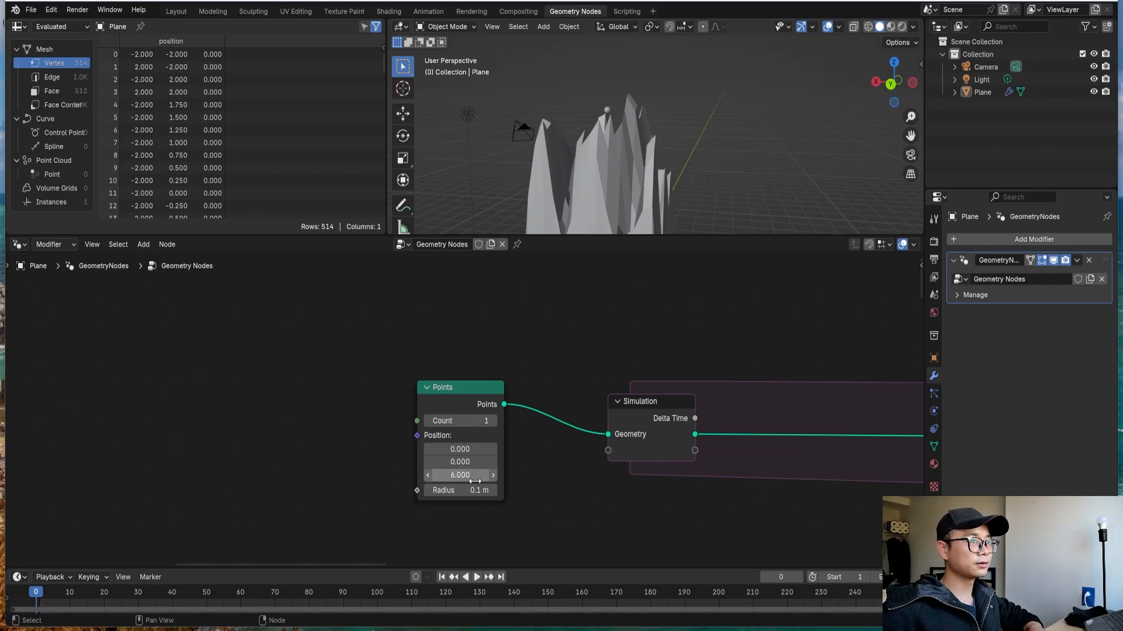
pyautogui.moveTo(610, 177); pyautogui.dragTo(693, 181, button='middle')
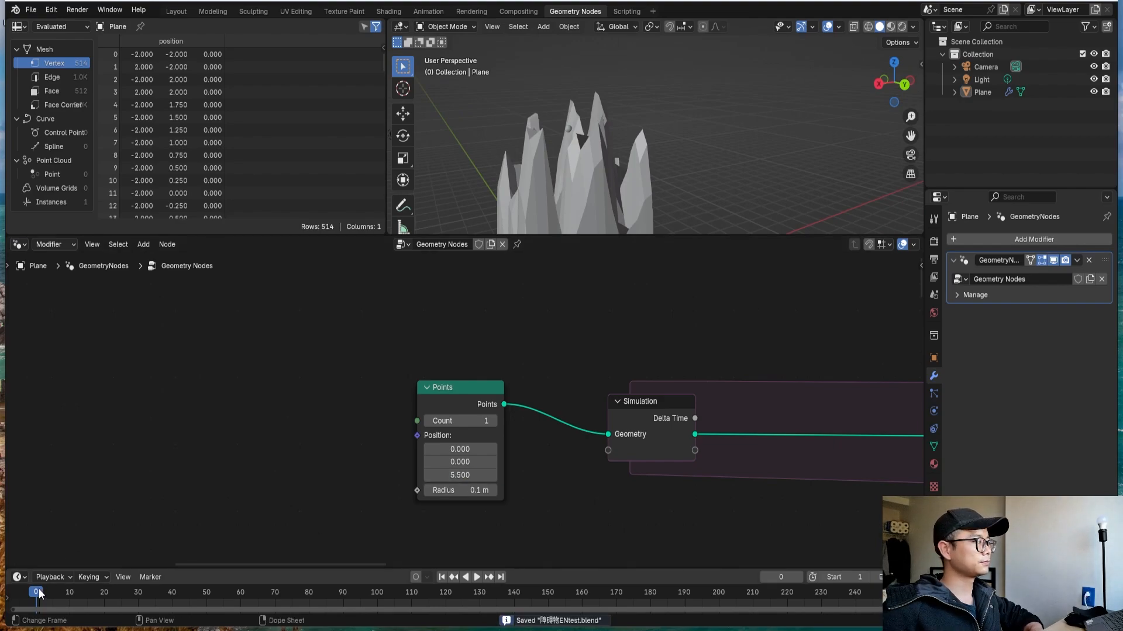
# Play the simulation to check the point's path between the peaks, and return to the first frame.
pyautogui.press('space')
pyautogui.moveTo(592, 208); pyautogui.dragTo(563, 219, button='middle')
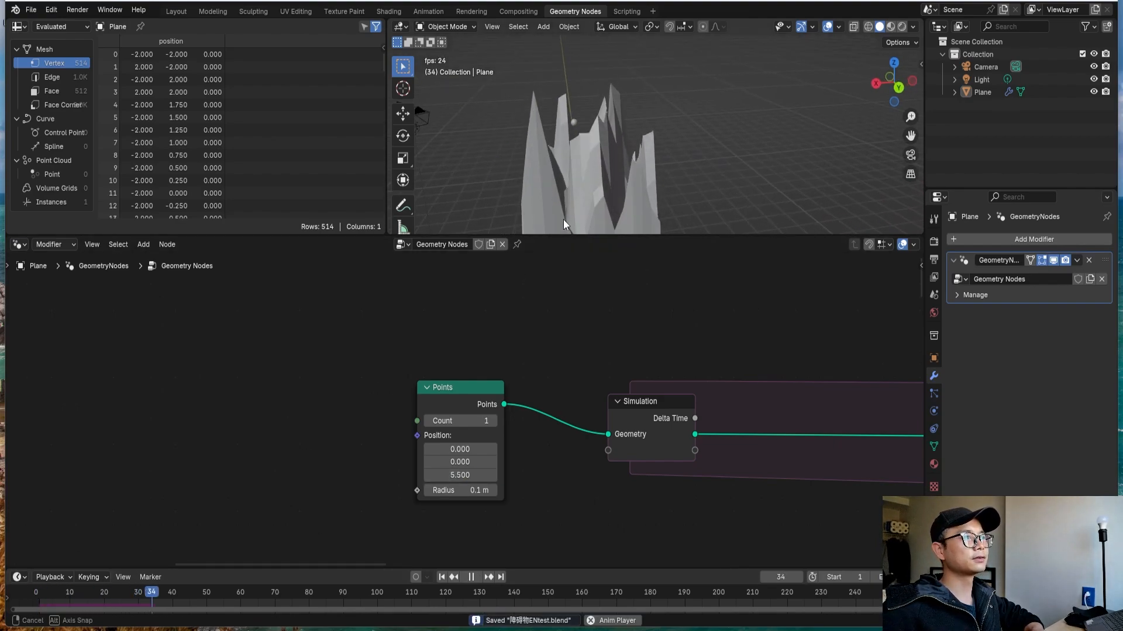
pyautogui.hotkey('shift', 'Left')
pyautogui.press('space')
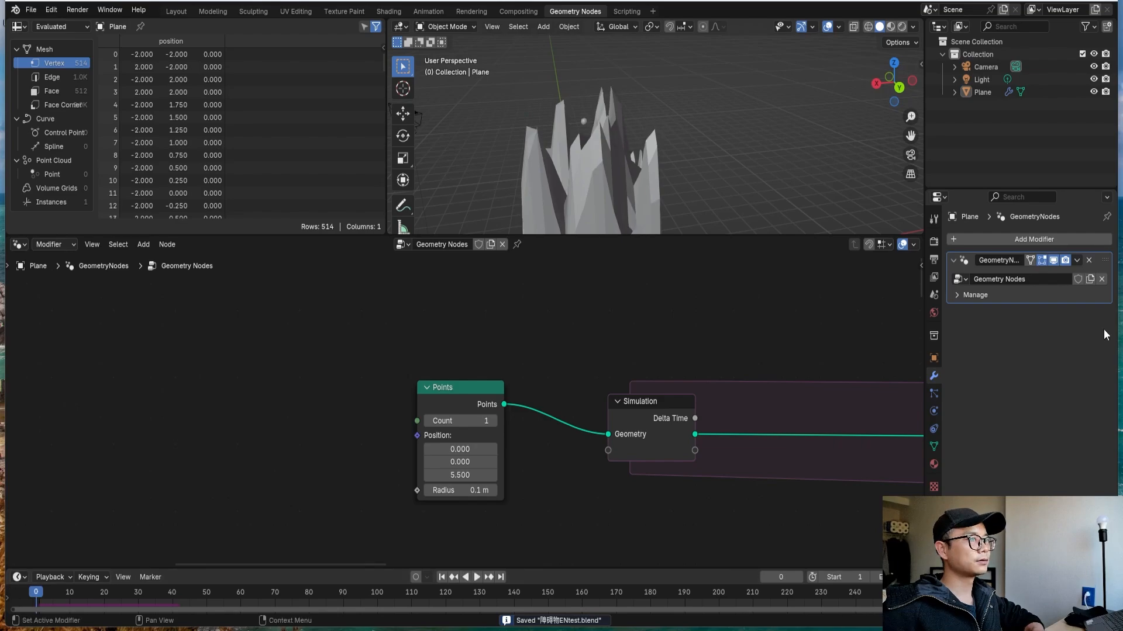
# Set the Multiply value feeding the X input of the Combine XYZ before the Noise Texture to 1, and preview the animation.
pyautogui.scroll(-8, 644, 395)
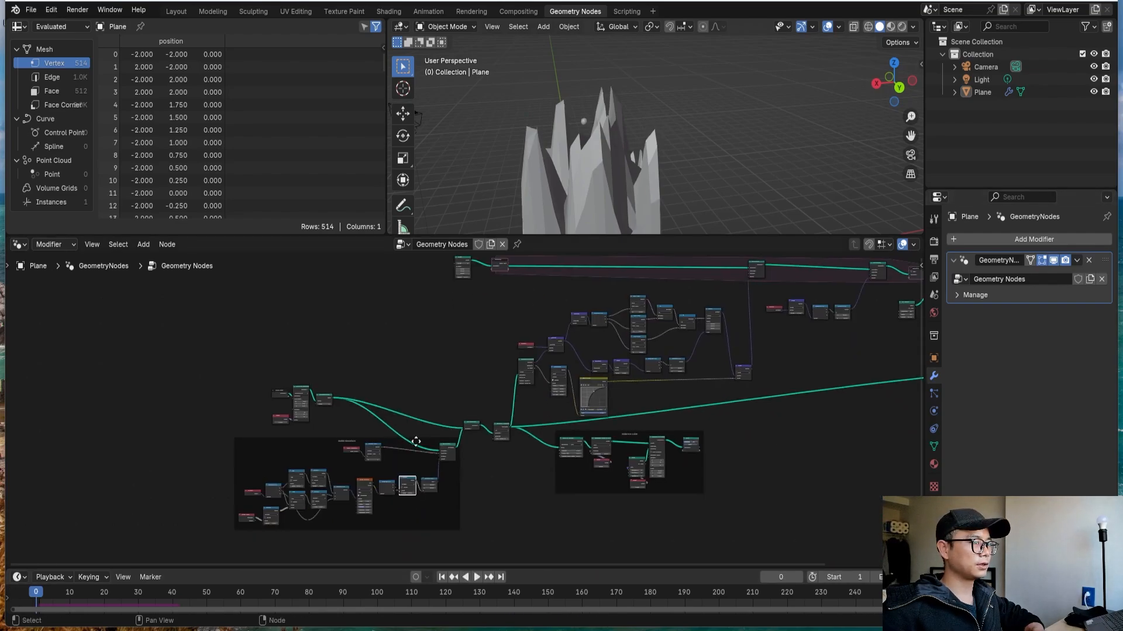
pyautogui.scroll(8, 591, 386)
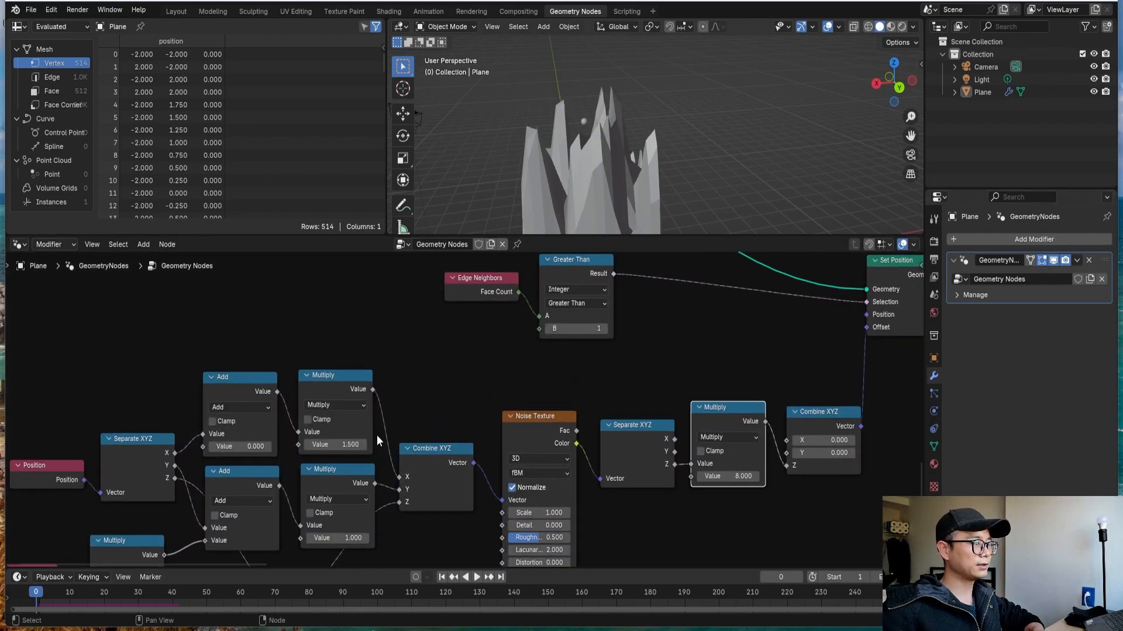
pyautogui.press('Escape')
pyautogui.moveTo(602, 132); pyautogui.dragTo(633, 137, button='middle')
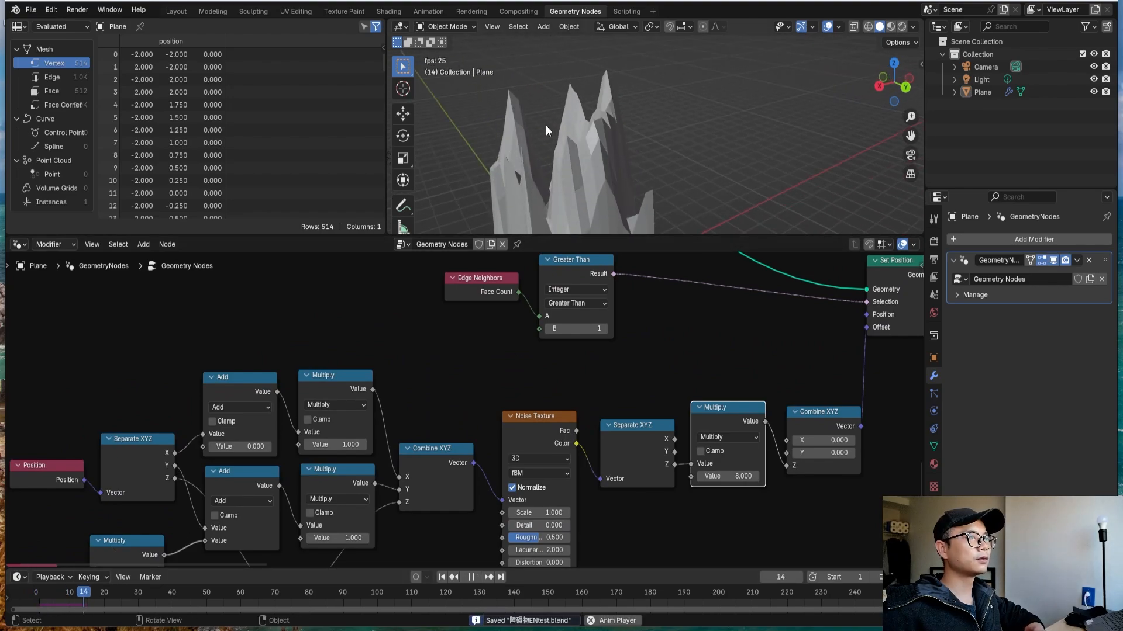
# Move the lower end point of the RGB Curves node to about X 0.286, Y 0.
pyautogui.scroll(-10, 561, 327)
pyautogui.moveTo(769, 316); pyautogui.dragTo(718, 364, button='middle')
pyautogui.moveTo(884, 308); pyautogui.dragTo(431, 448, button='middle')
pyautogui.scroll(2, 435, 441)
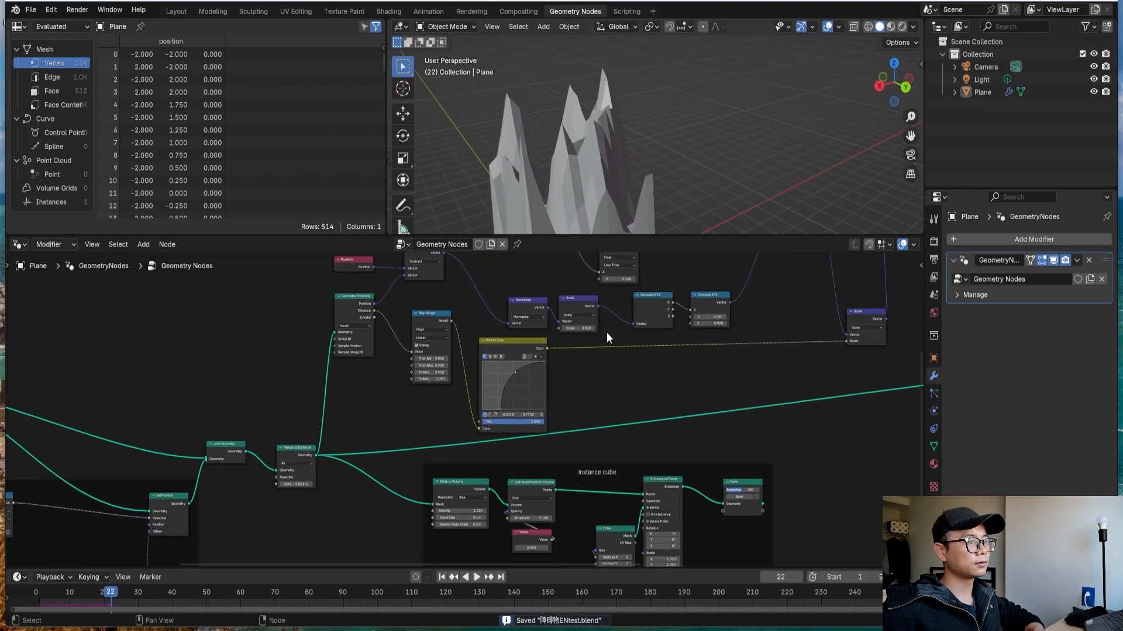
pyautogui.moveTo(606, 332); pyautogui.dragTo(499, 427, button='middle')
pyautogui.scroll(2, 462, 483)
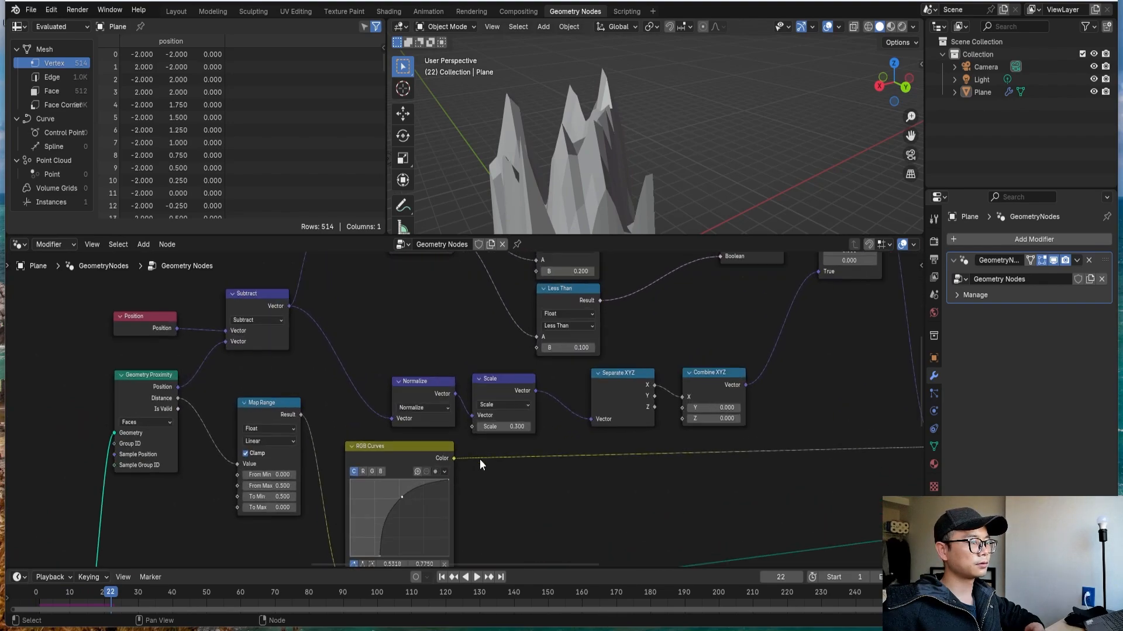
pyautogui.moveTo(370, 552); pyautogui.dragTo(461, 454, button='middle')
pyautogui.scroll(2, 456, 467)
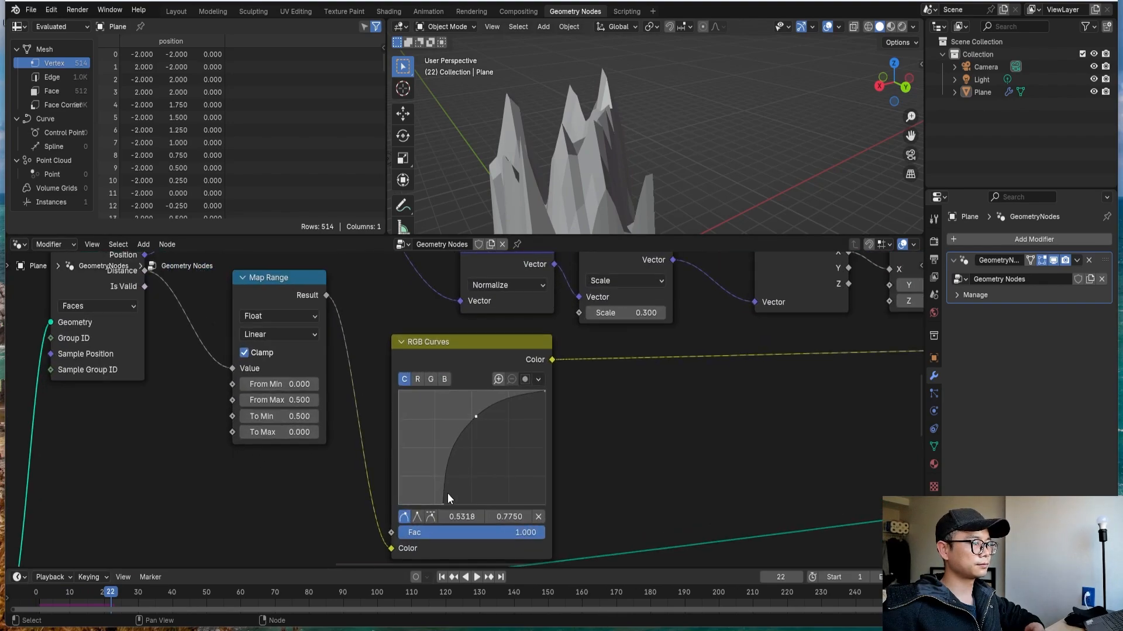
pyautogui.moveTo(442, 503); pyautogui.dragTo(440, 505)
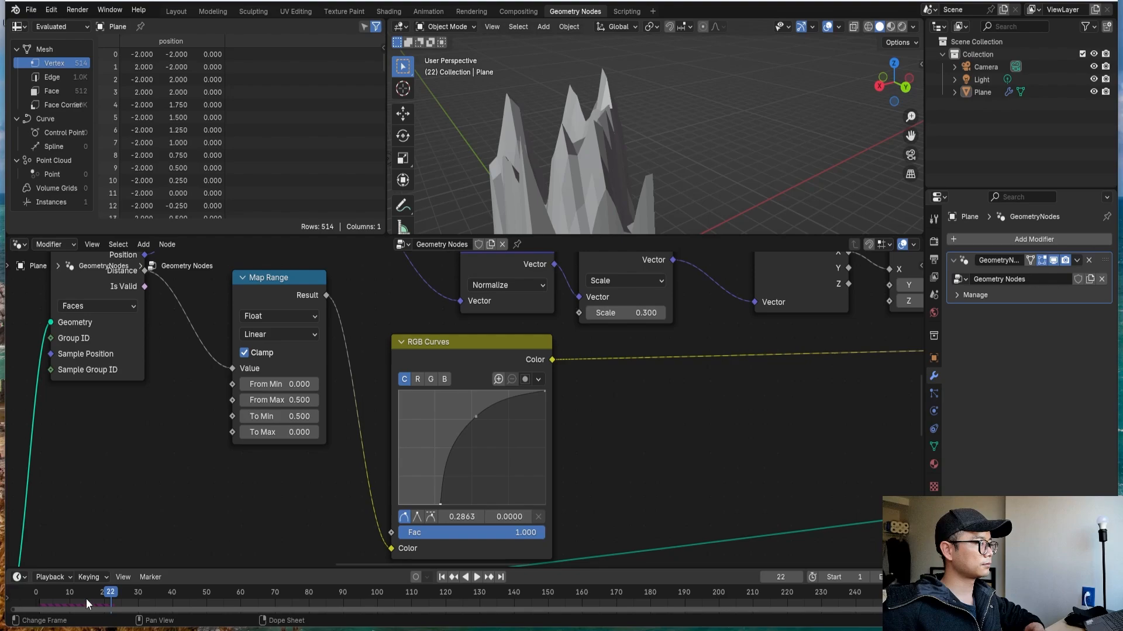
# Play the simulation from the first frame and orbit the mountain to check the point's path.
pyautogui.moveTo(87, 604); pyautogui.dragTo(36, 597)
pyautogui.moveTo(571, 391); pyautogui.dragTo(458, 483, button='middle')
pyautogui.scroll(-1, 564, 426)
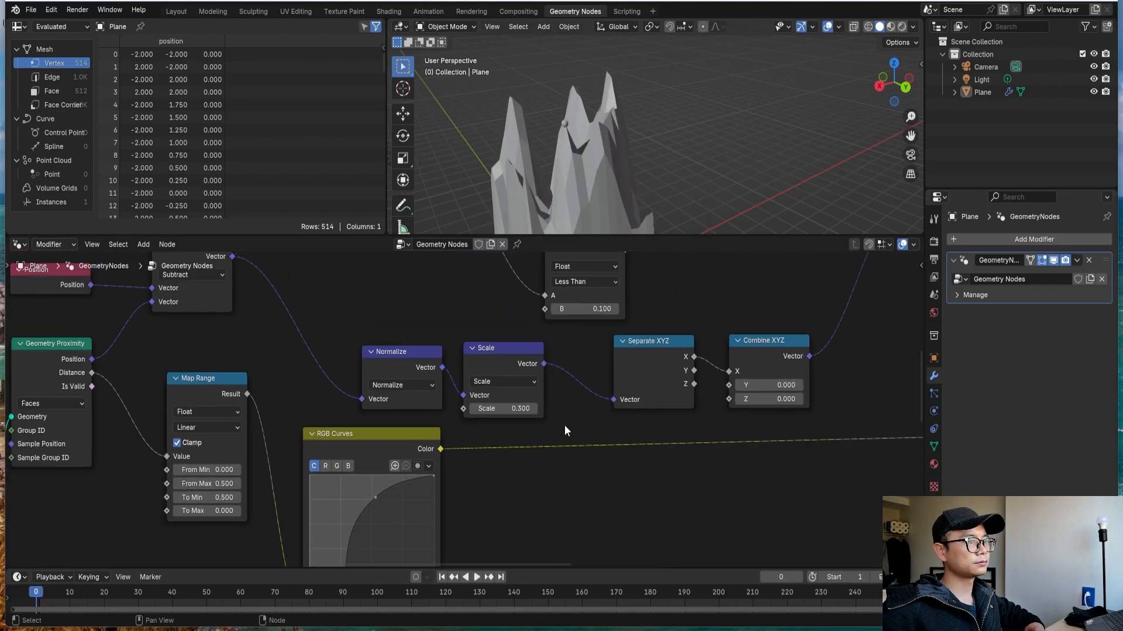
pyautogui.press('space')
pyautogui.moveTo(646, 166); pyautogui.dragTo(555, 175, button='middle')
pyautogui.press('space')
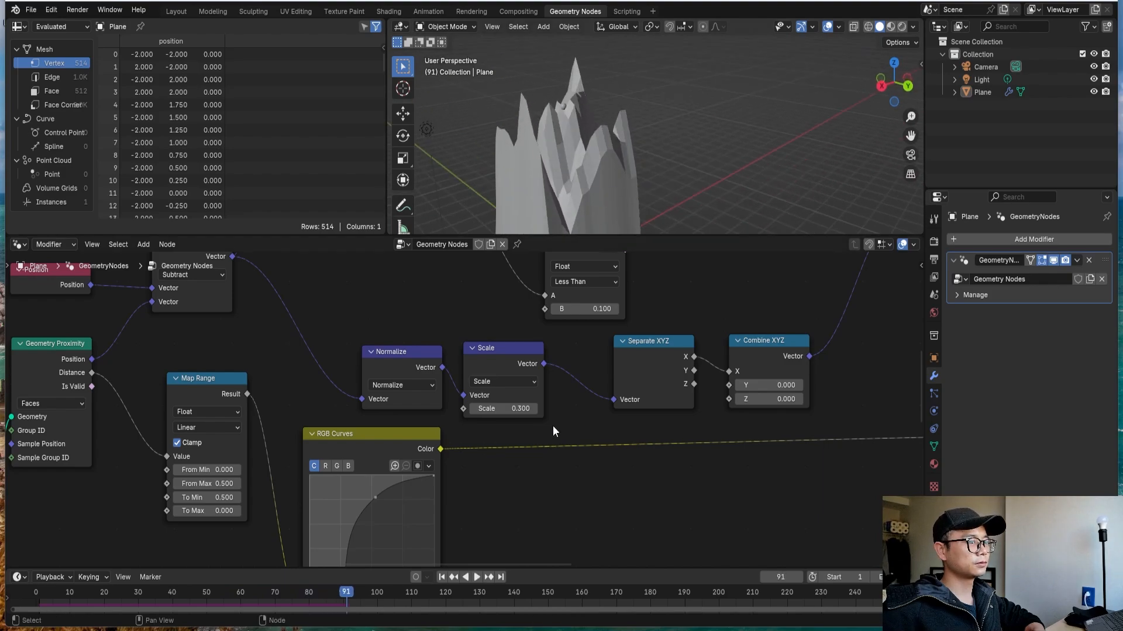
# Rewind and replay the simulation, viewing the point's movement among the peaks from above and from the other side.
pyautogui.scroll(-2, 622, 418)
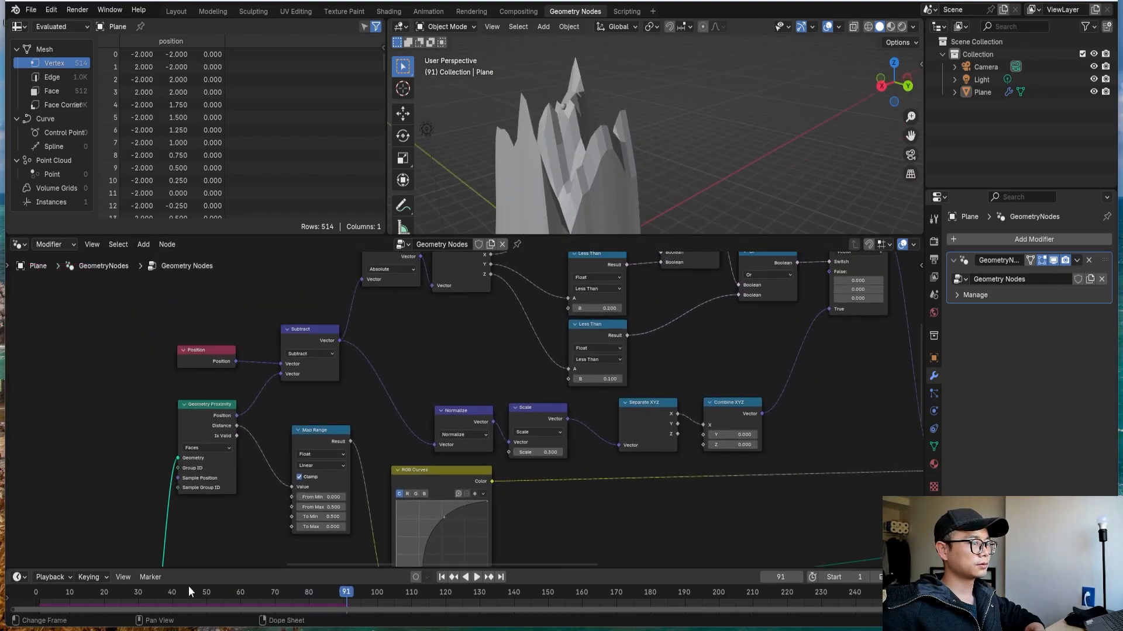
pyautogui.click(26, 594)
pyautogui.press('space')
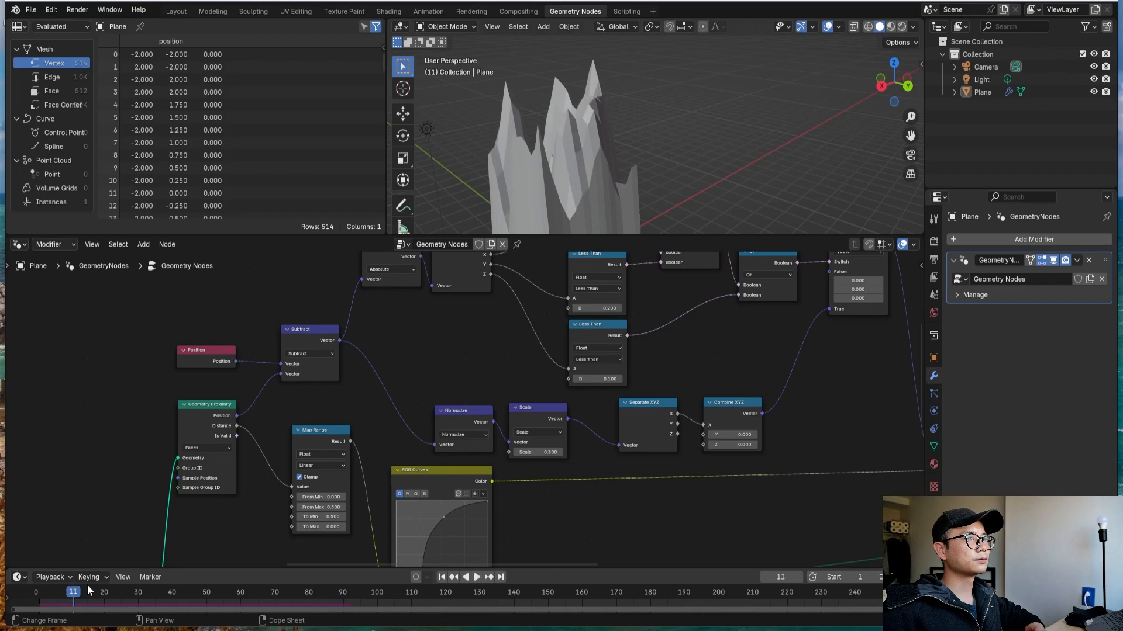
pyautogui.moveTo(546, 168); pyautogui.dragTo(437, 114, button='middle')
pyautogui.press('space')
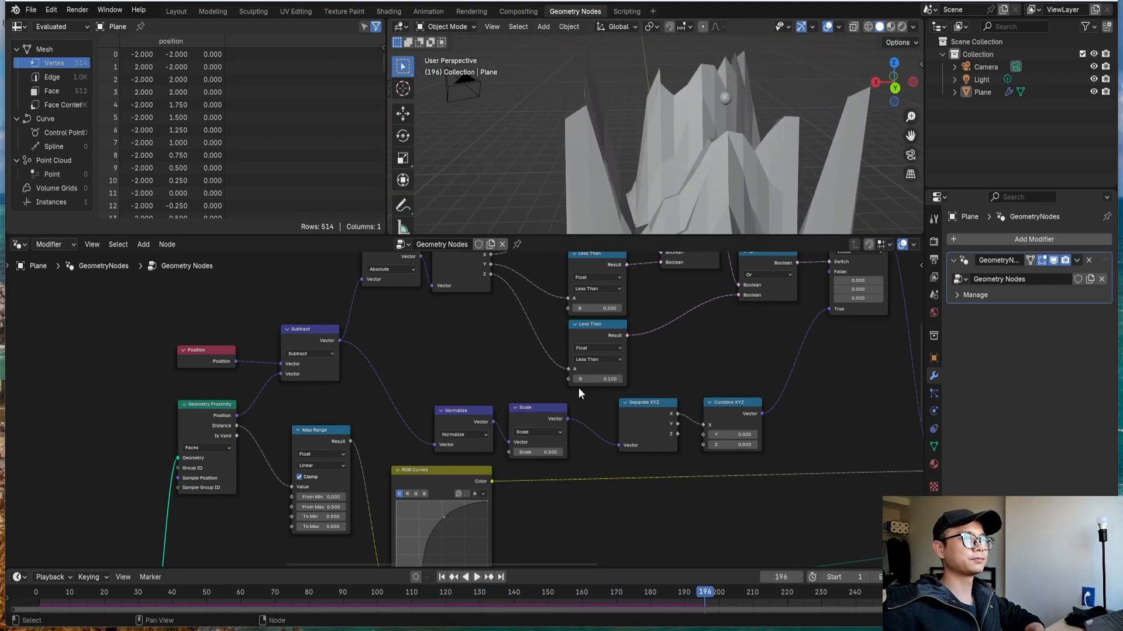
pyautogui.moveTo(739, 142); pyautogui.dragTo(650, 144, button='middle')
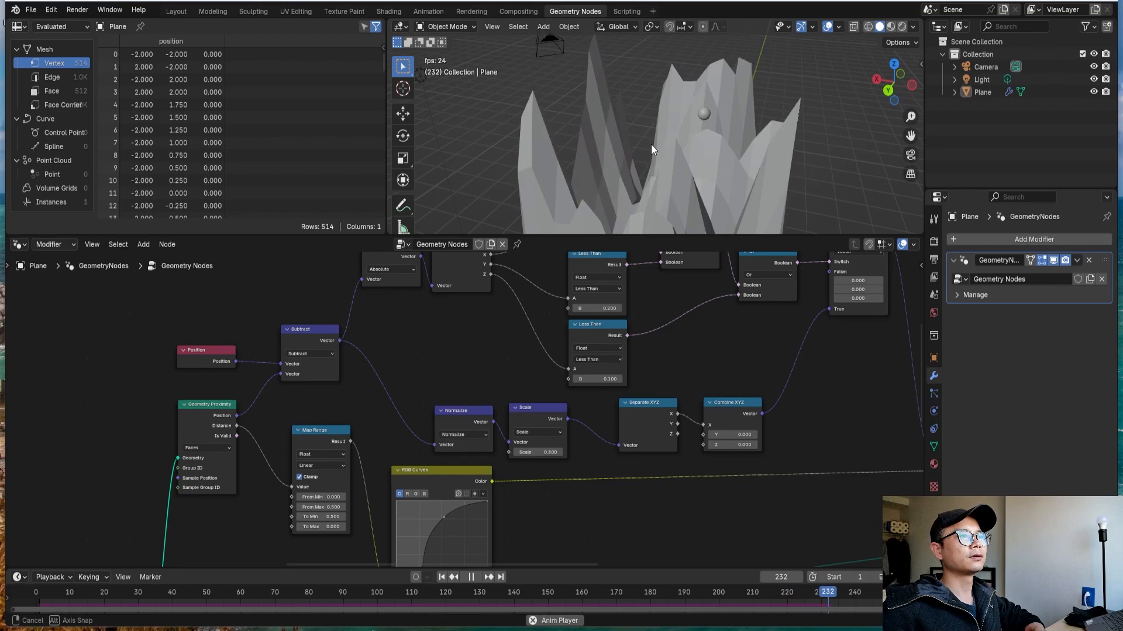
pyautogui.press('space')
# Set the Less Than threshold for the Y component to 0.1, preview the simulation and return to frame 0.
pyautogui.moveTo(647, 251); pyautogui.dragTo(482, 333, button='middle')
pyautogui.scroll(2, 489, 351)
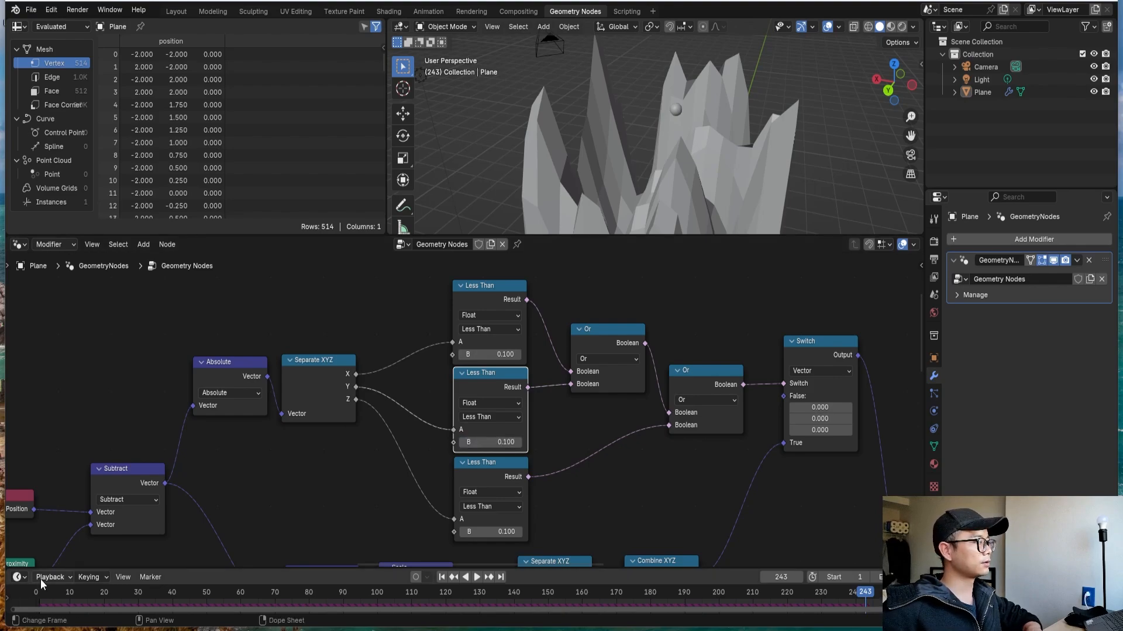
pyautogui.press('space')
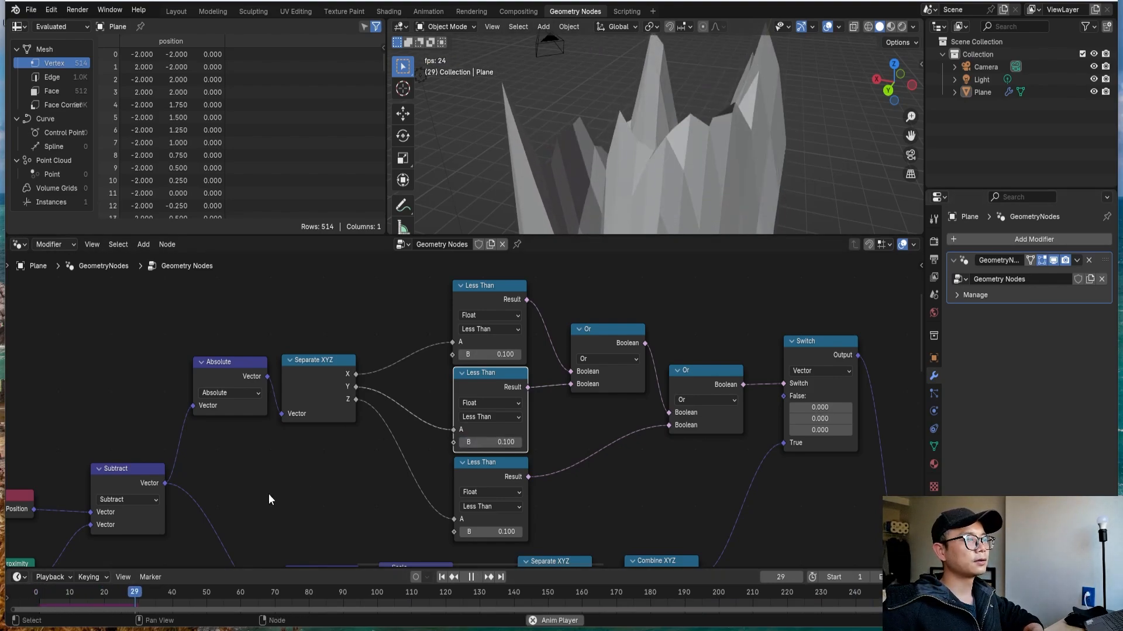
pyautogui.press('space')
pyautogui.moveTo(81, 593); pyautogui.dragTo(37, 591)
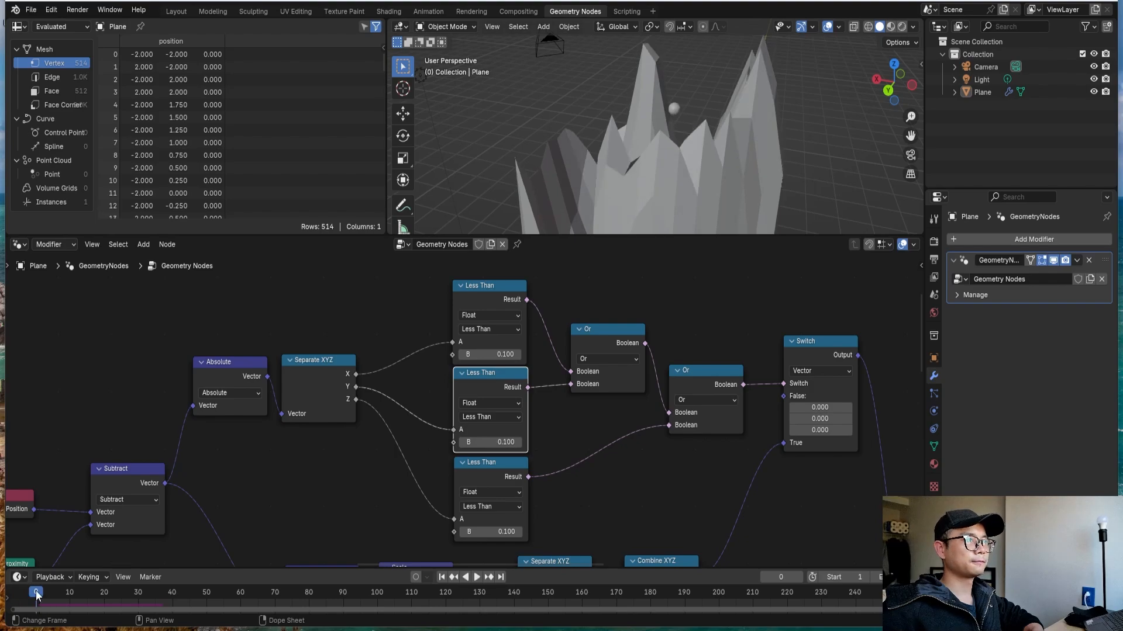
# Move the middle point of the RGB Curves node to about X 0.67, Y 0.64 to flatten the curve.
pyautogui.scroll(-10, 472, 392)
pyautogui.moveTo(450, 523); pyautogui.dragTo(526, 412, button='middle')
pyautogui.scroll(7, 489, 421)
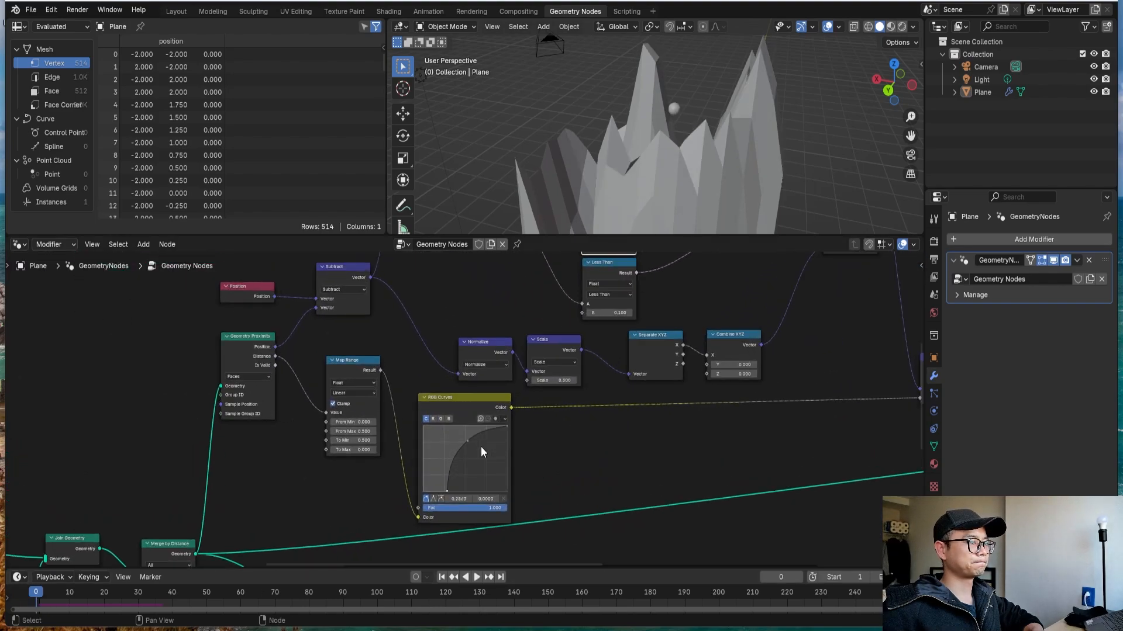
pyautogui.moveTo(480, 452); pyautogui.dragTo(506, 406, button='middle')
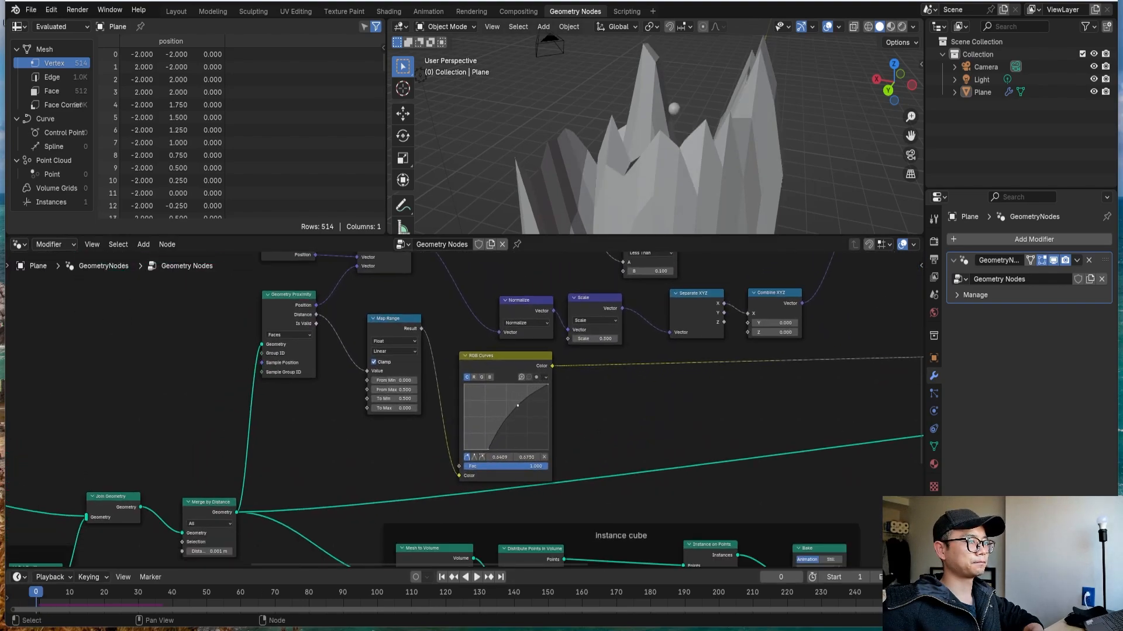
# Play the simulation with the flatter curve and orbit the view to follow the point between the peaks.
pyautogui.press('space')
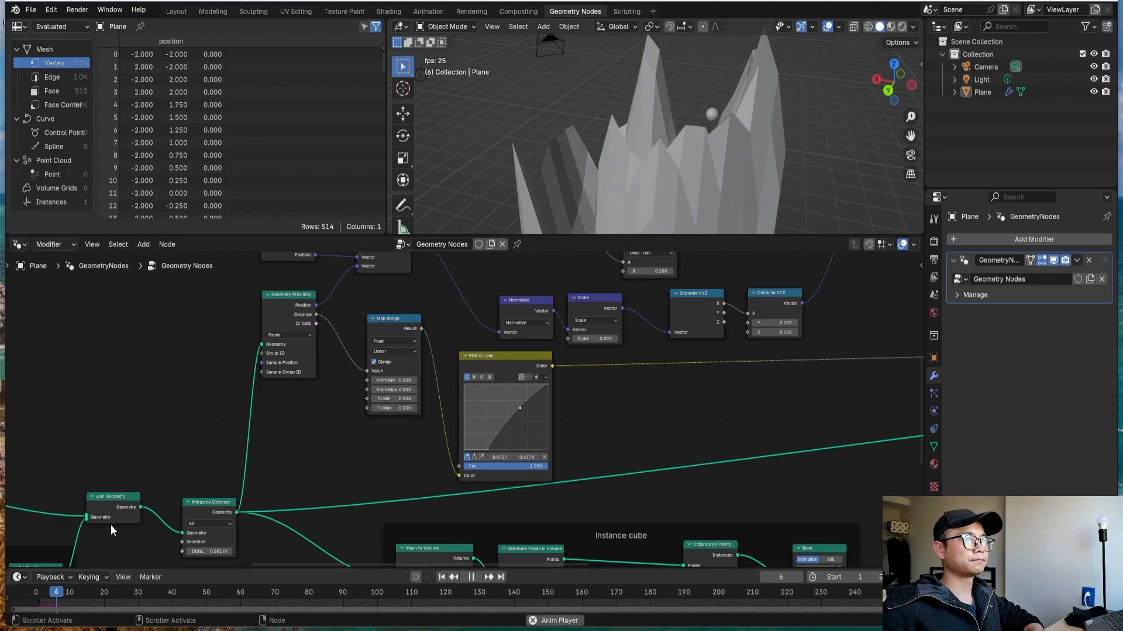
pyautogui.moveTo(725, 128); pyautogui.dragTo(472, 174, button='middle')
pyautogui.scroll(1, 535, 406)
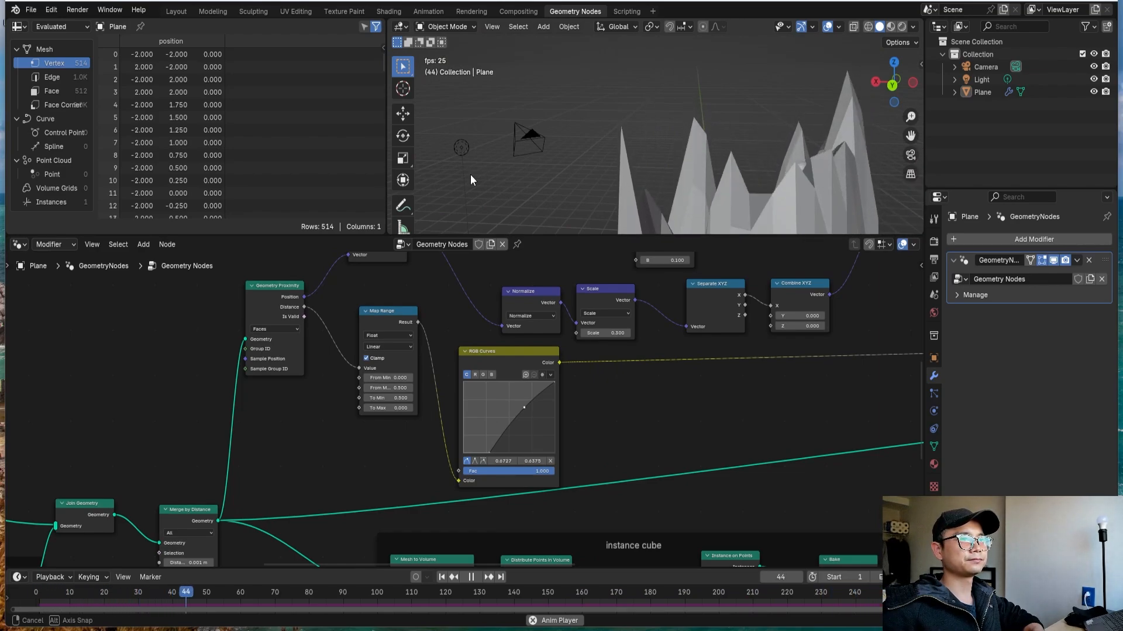
pyautogui.moveTo(470, 174); pyautogui.dragTo(780, 141, button='middle')
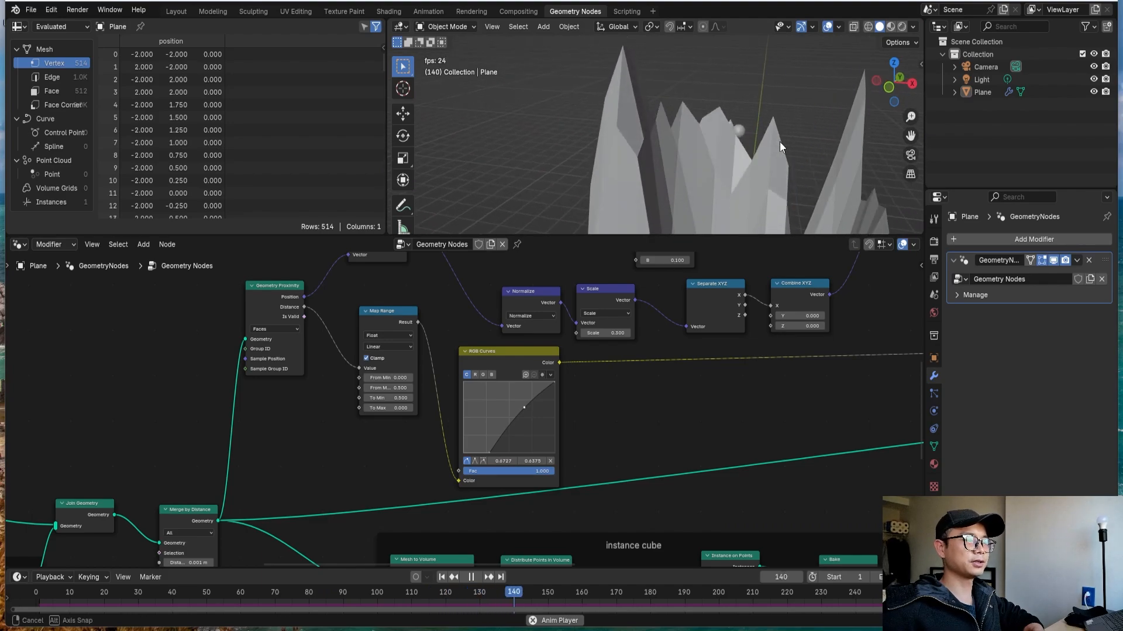
# Look over the push-direction and output nodes while the simulation plays, and save the file.
pyautogui.scroll(-3, 553, 384)
pyautogui.moveTo(565, 379); pyautogui.dragTo(341, 517, button='middle')
pyautogui.scroll(3, 451, 464)
pyautogui.scroll(2, 393, 505)
pyautogui.scroll(-4, 341, 517)
pyautogui.click(404, 503)
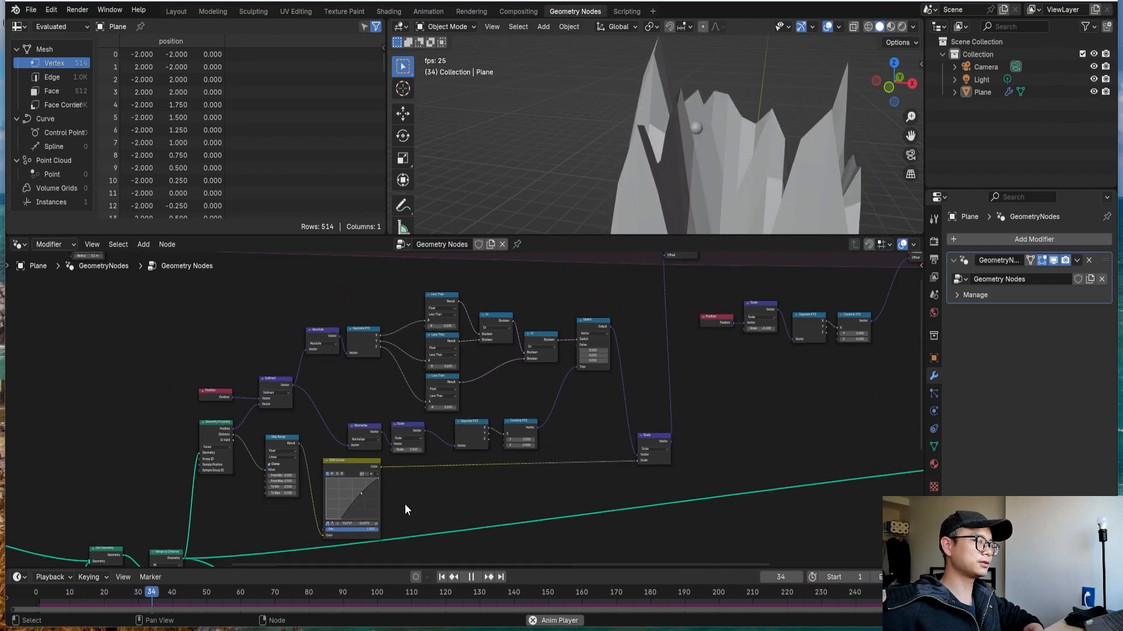
pyautogui.scroll(-2, 405, 504)
pyautogui.scroll(2, 421, 489)
pyautogui.scroll(-4, 501, 476)
pyautogui.moveTo(501, 476); pyautogui.dragTo(333, 445, button='middle')
pyautogui.hotkey('ctrl', 's')
pyautogui.scroll(-1, 500, 426)
pyautogui.scroll(3, 579, 447)
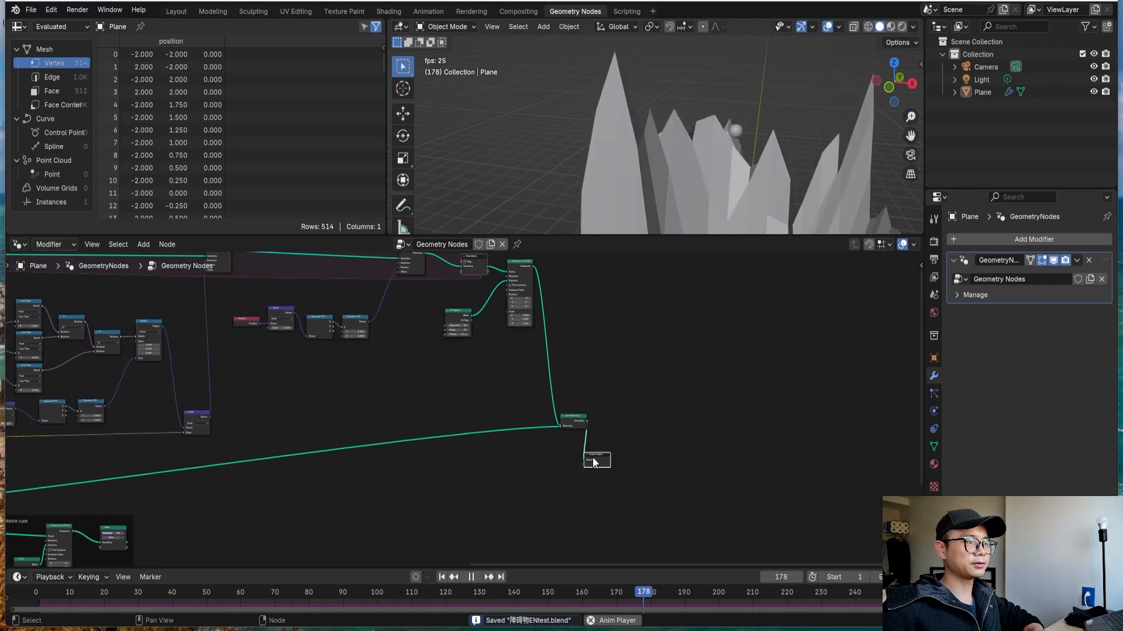
# Move the Group Output node farther out, stop playback and cut the Merge by Distance link into the final Join Geometry.
pyautogui.moveTo(596, 460); pyautogui.dragTo(734, 454)
pyautogui.press('space')
pyautogui.moveTo(415, 438); pyautogui.dragTo(687, 395, button='middle')
pyautogui.keyDown('ctrl'); pyautogui.moveTo(526, 406); pyautogui.dragTo(516, 441, button='right'); pyautogui.keyUp('ctrl')
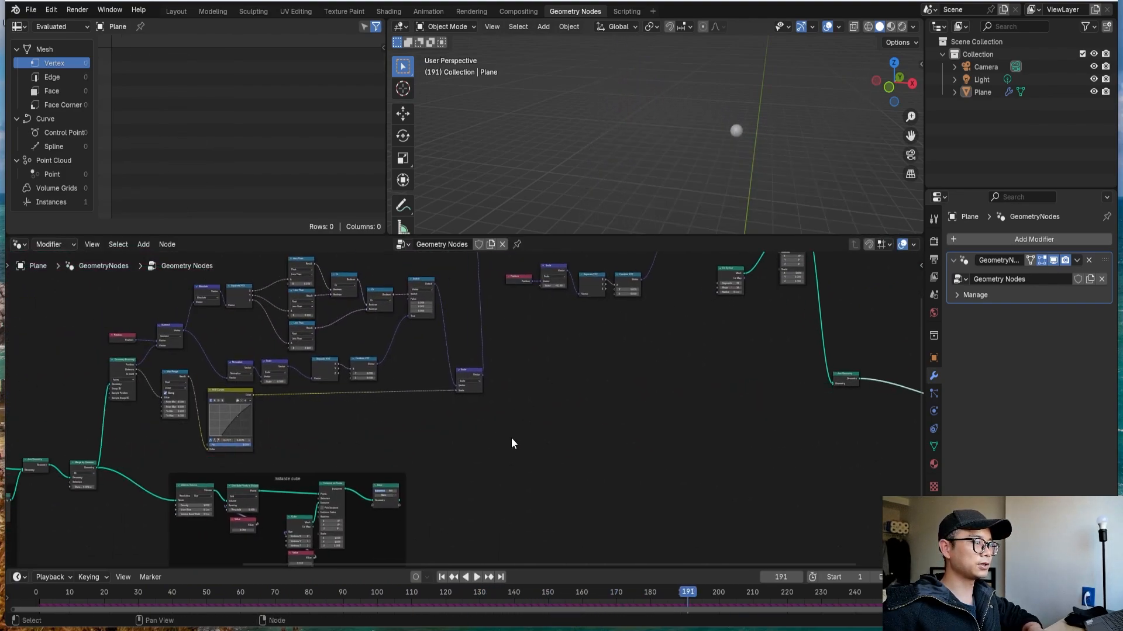
# Connect the Bake node of the instance cube frame to the final Join Geometry, inspect the voxel mountain and save the file.
pyautogui.scroll(-1, 510, 441)
pyautogui.moveTo(506, 444); pyautogui.dragTo(433, 447, button='middle')
pyautogui.moveTo(308, 479); pyautogui.dragTo(233, 482, button='middle')
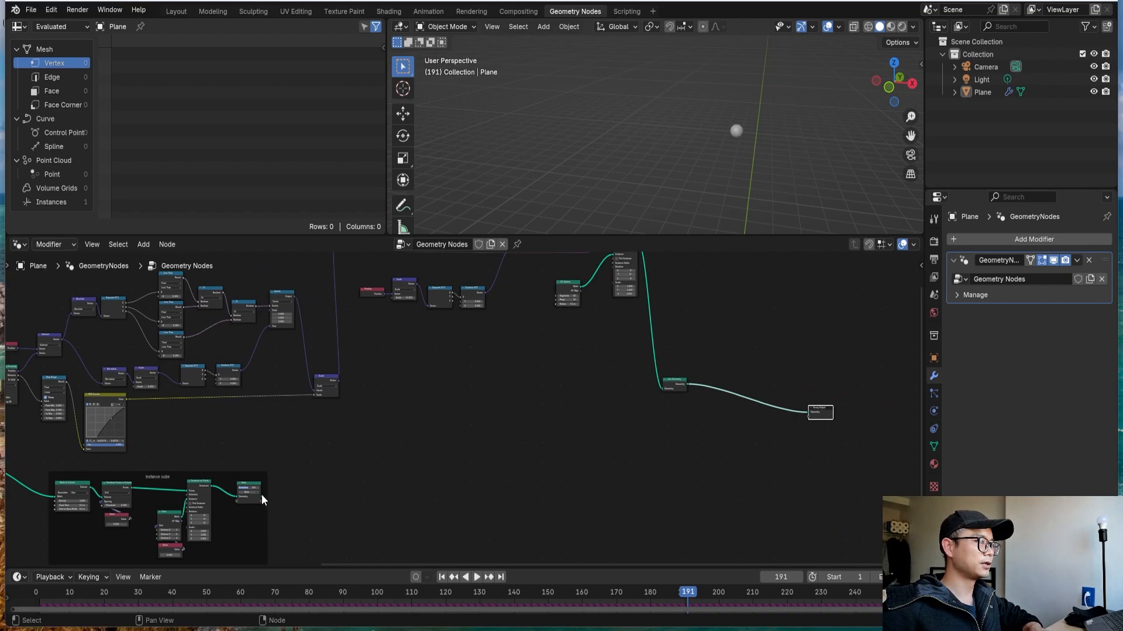
pyautogui.moveTo(262, 497); pyautogui.dragTo(661, 390)
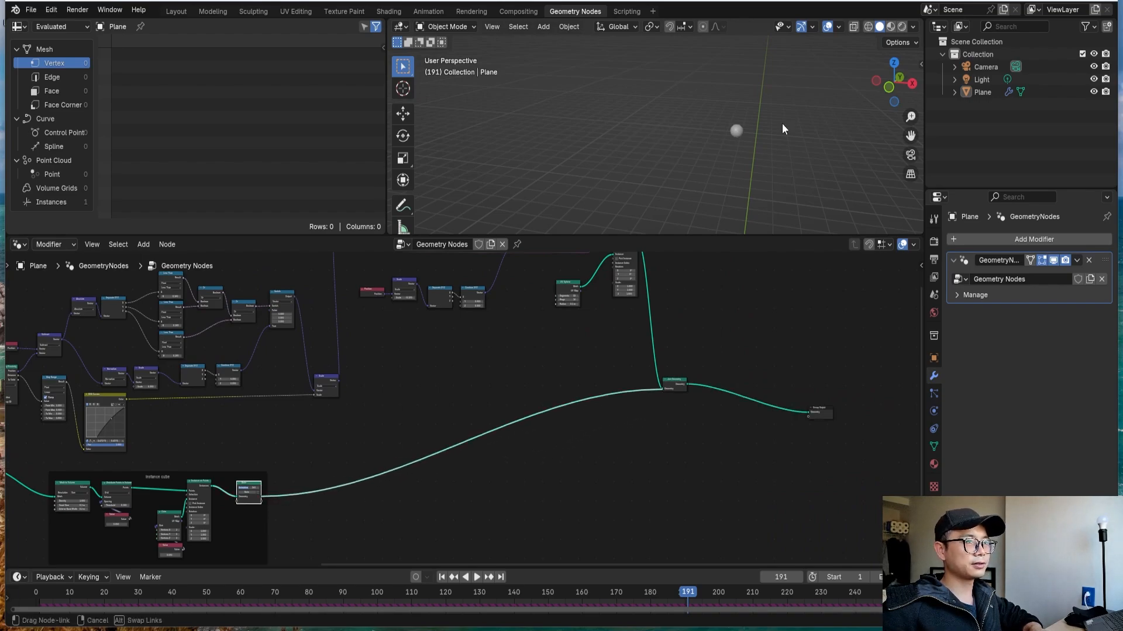
pyautogui.moveTo(731, 141); pyautogui.dragTo(724, 388, button='middle')
pyautogui.scroll(2, 719, 386)
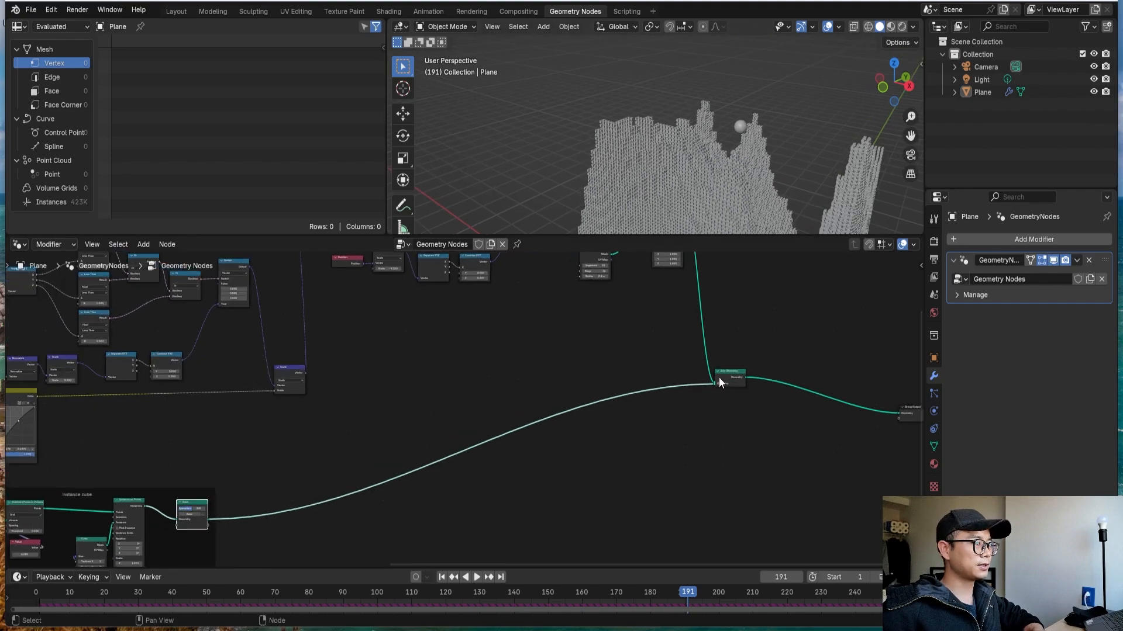
pyautogui.moveTo(687, 157); pyautogui.dragTo(737, 157, button='middle')
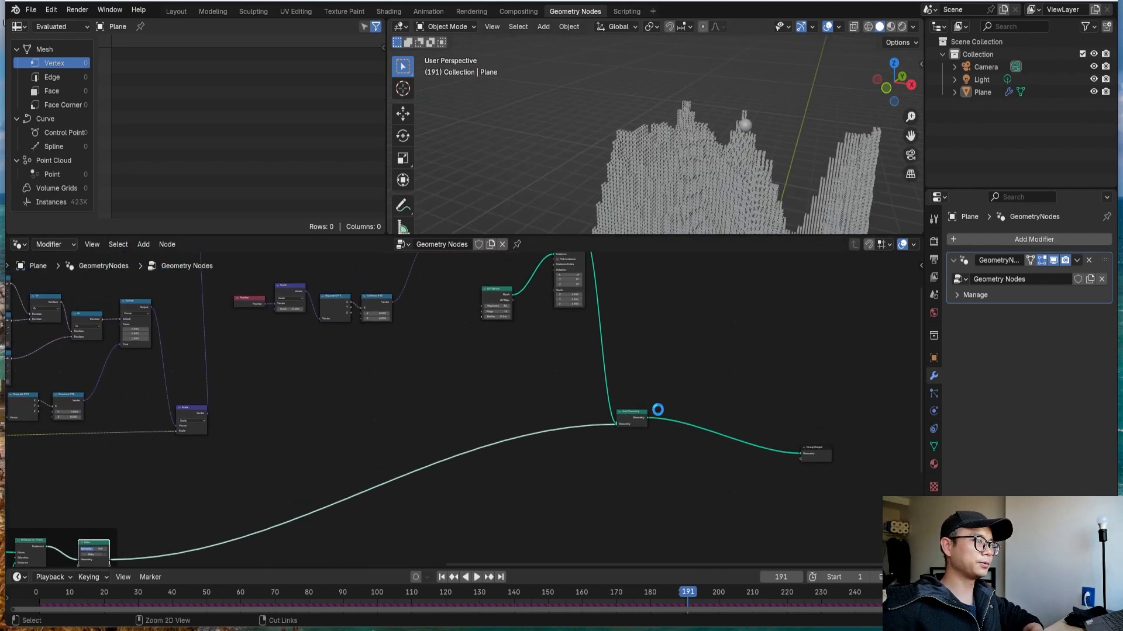
pyautogui.hotkey('ctrl', 's')
# Move Join Geometry closer to Group Output and insert a Store Named Attribute node on the link from the Bake node.
pyautogui.scroll(1, 664, 420)
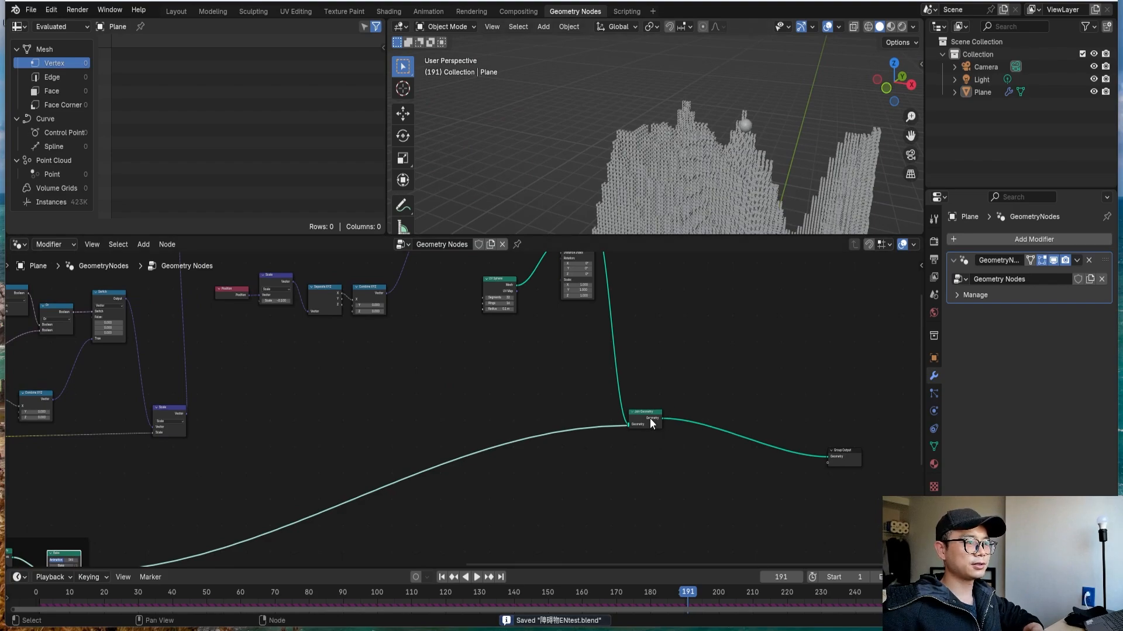
pyautogui.moveTo(650, 419); pyautogui.dragTo(768, 422)
pyautogui.moveTo(756, 419); pyautogui.dragTo(653, 403, button='middle')
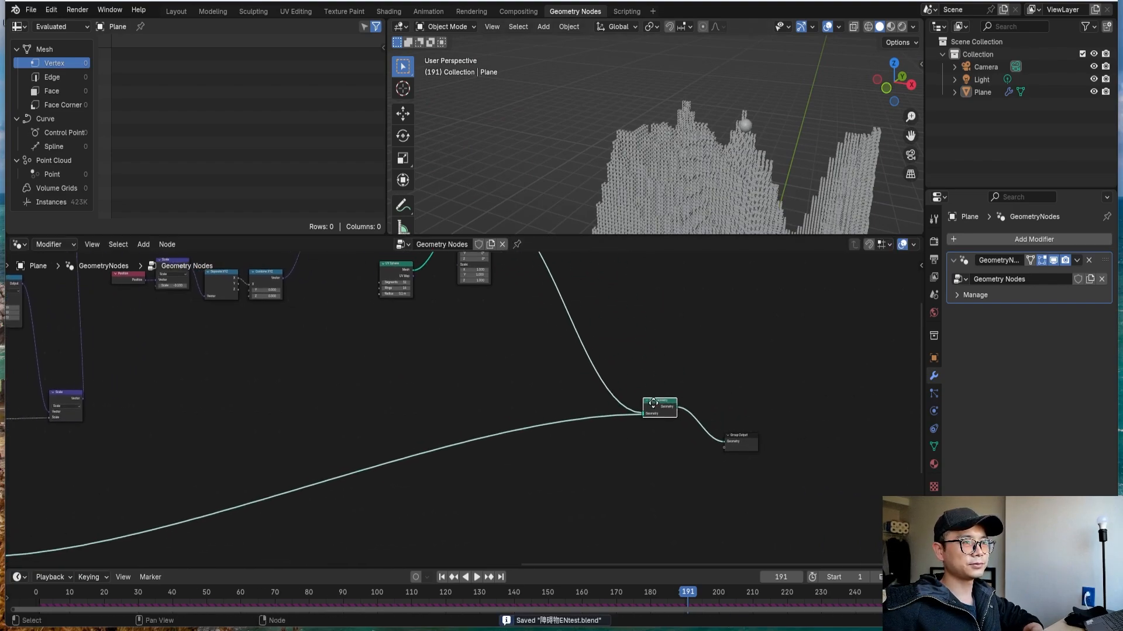
pyautogui.hotkey('shift', 'a')
pyautogui.write('s')
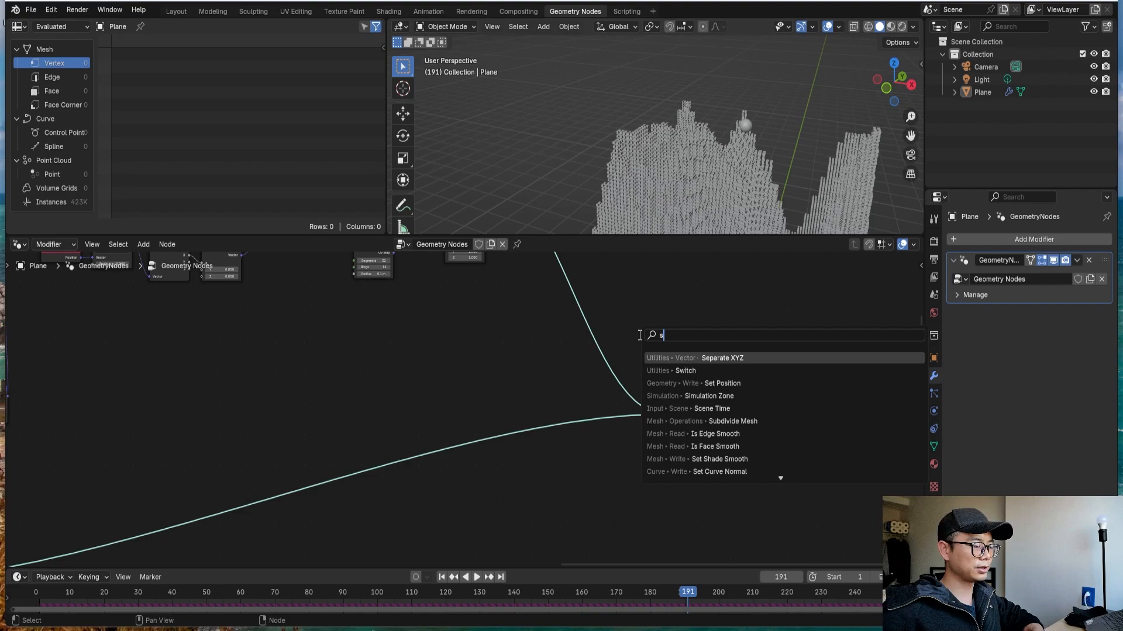
pyautogui.write('tore')
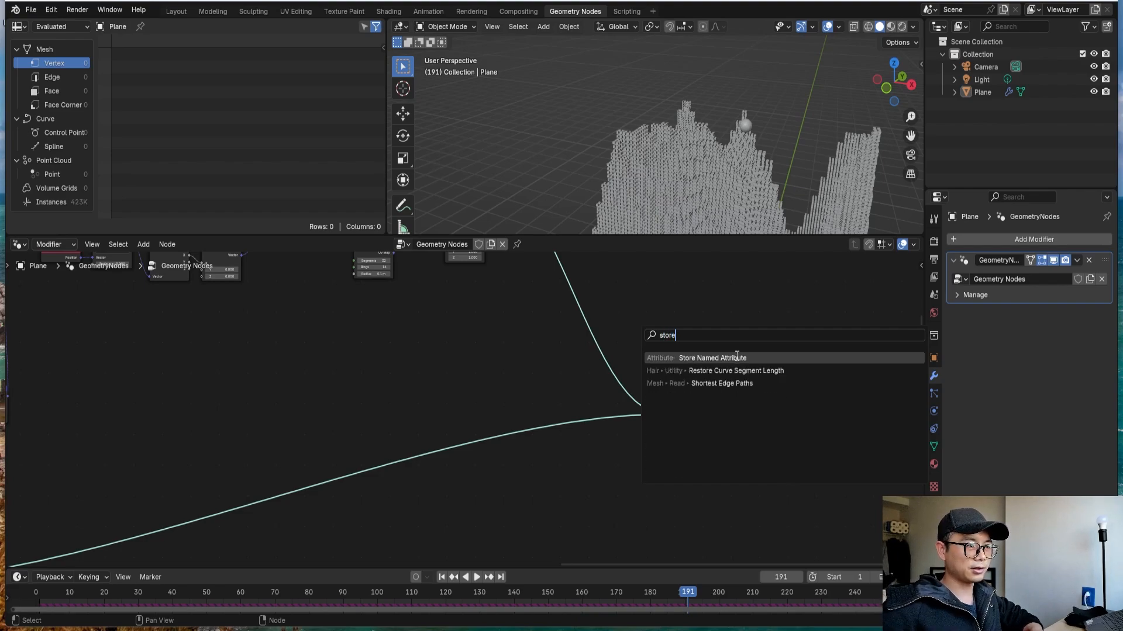
pyautogui.press('Return')
pyautogui.click(556, 448)
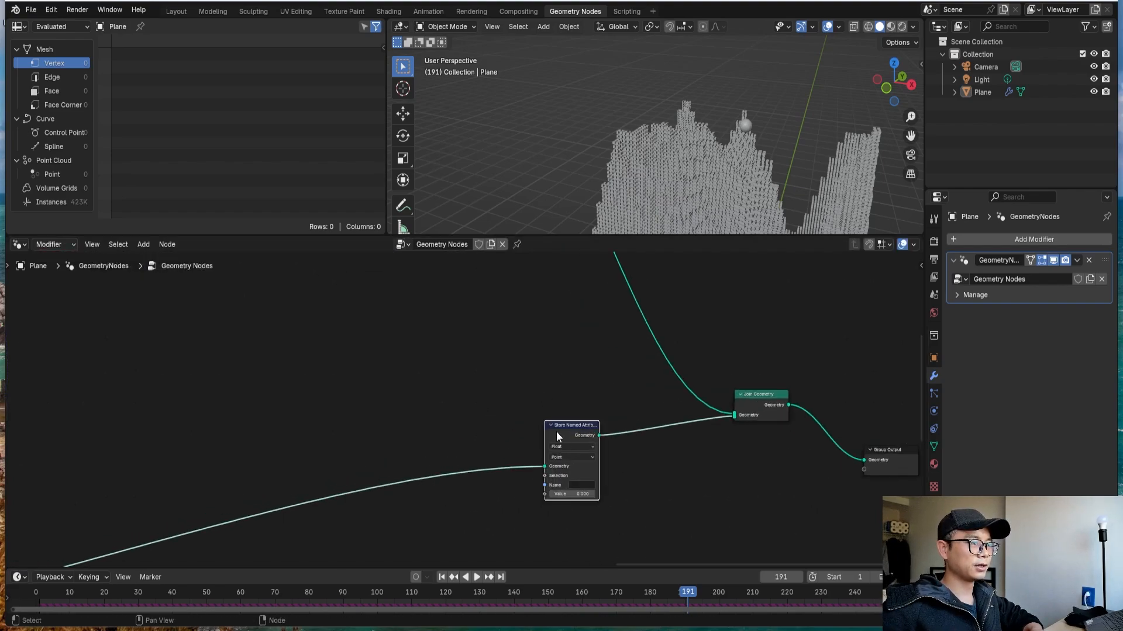
# Set the Store Named Attribute data type to Vector.
pyautogui.scroll(3, 556, 431)
pyautogui.click(536, 385)
pyautogui.click(529, 371)
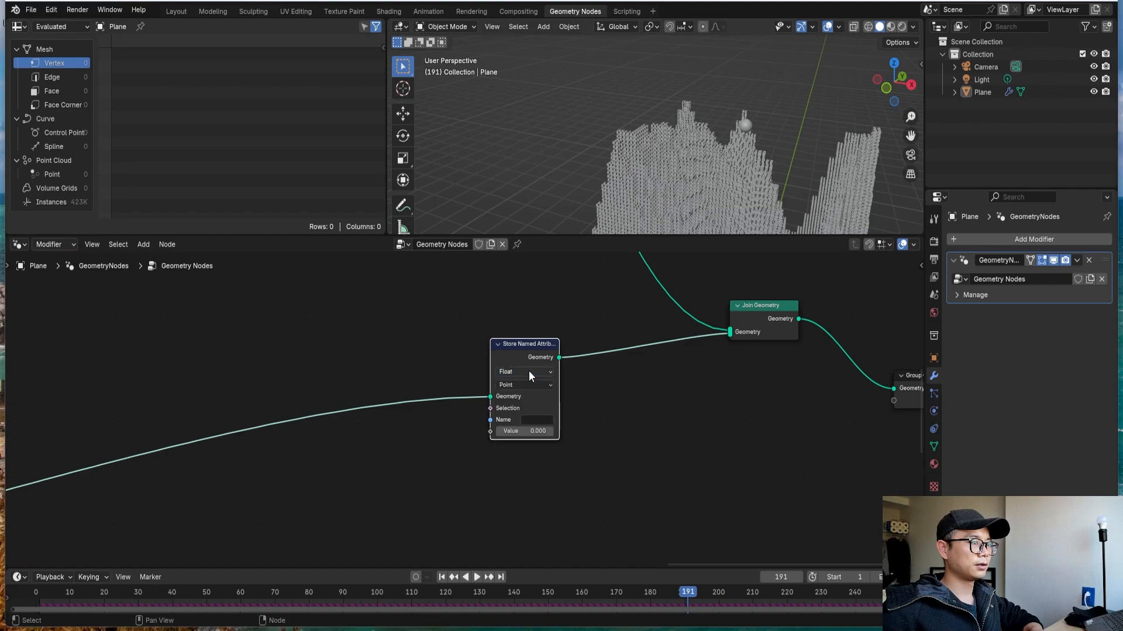
pyautogui.click(529, 371)
pyautogui.click(526, 422)
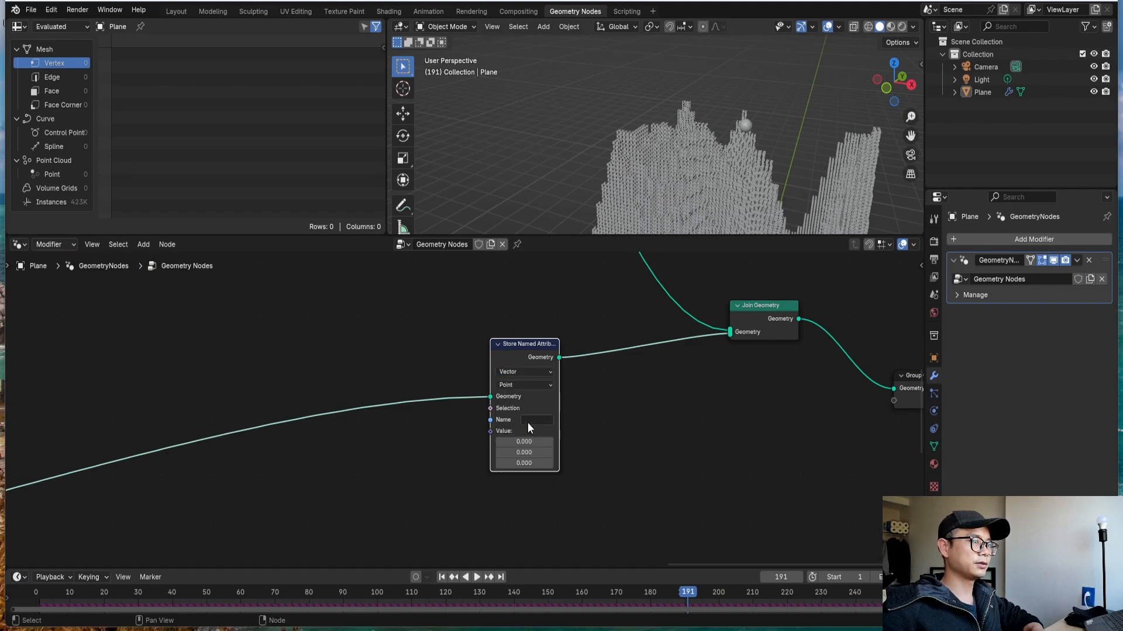
pyautogui.moveTo(490, 432); pyautogui.dragTo(465, 455)
pyautogui.write('col')
pyautogui.press('Return')
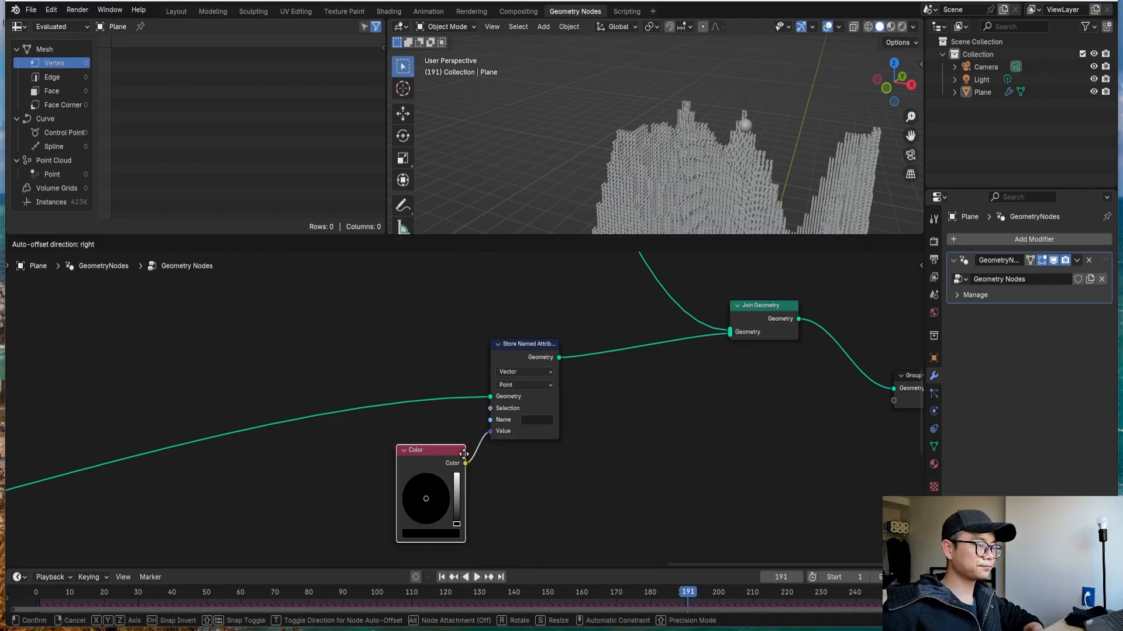
pyautogui.press('x')
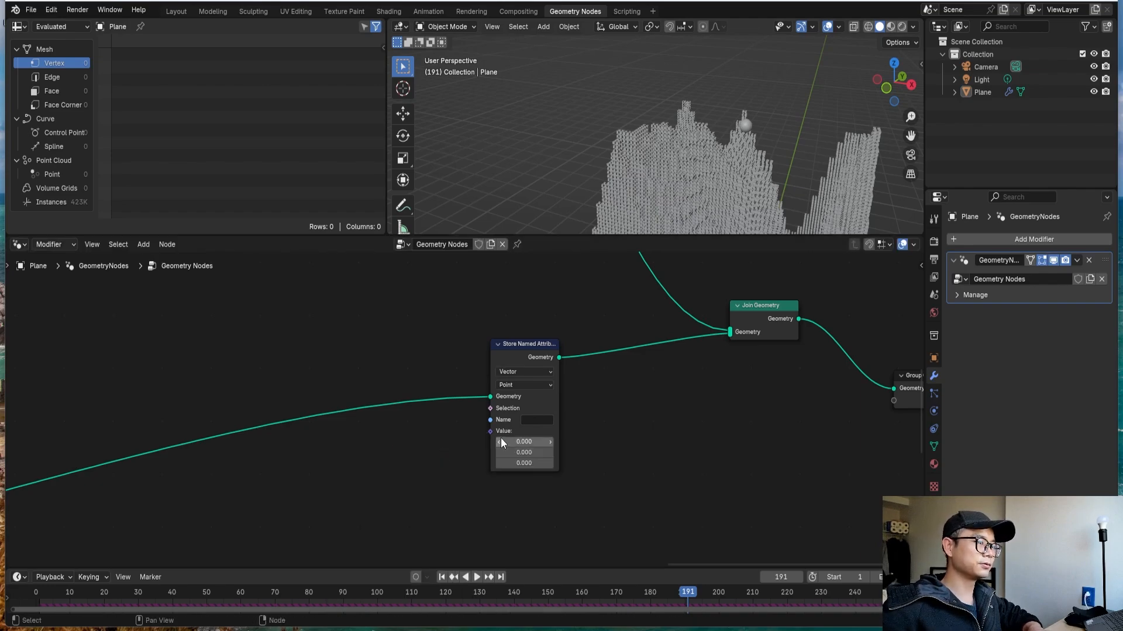
# Feed a Position node into the Value of Store Named Attribute and name the attribute Col.
pyautogui.moveTo(490, 432); pyautogui.dragTo(439, 456)
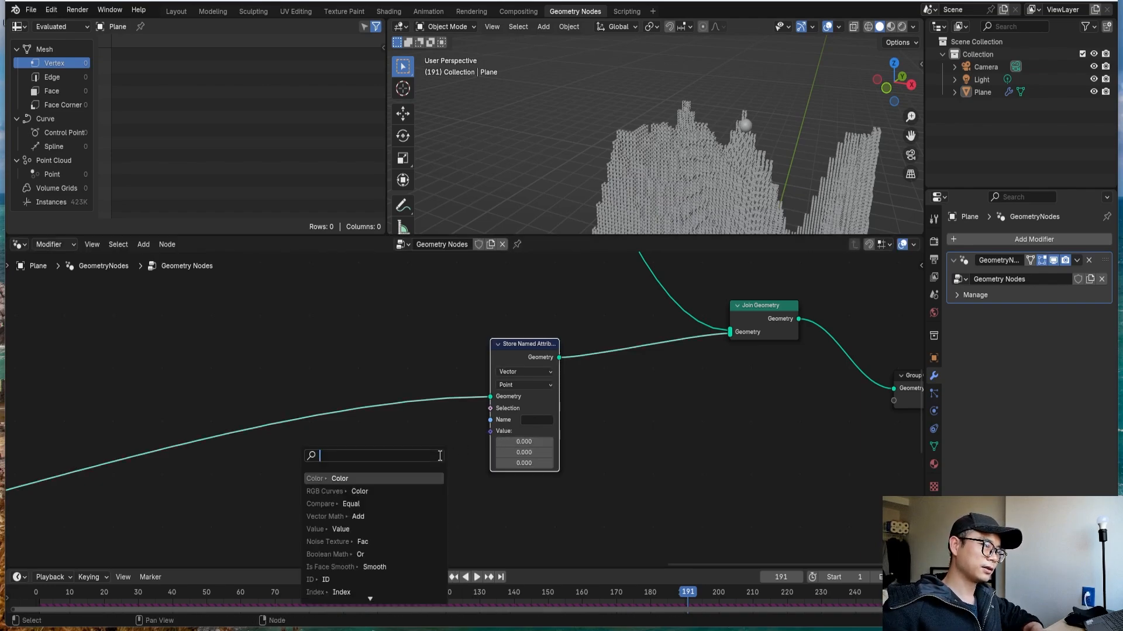
pyautogui.write('pos')
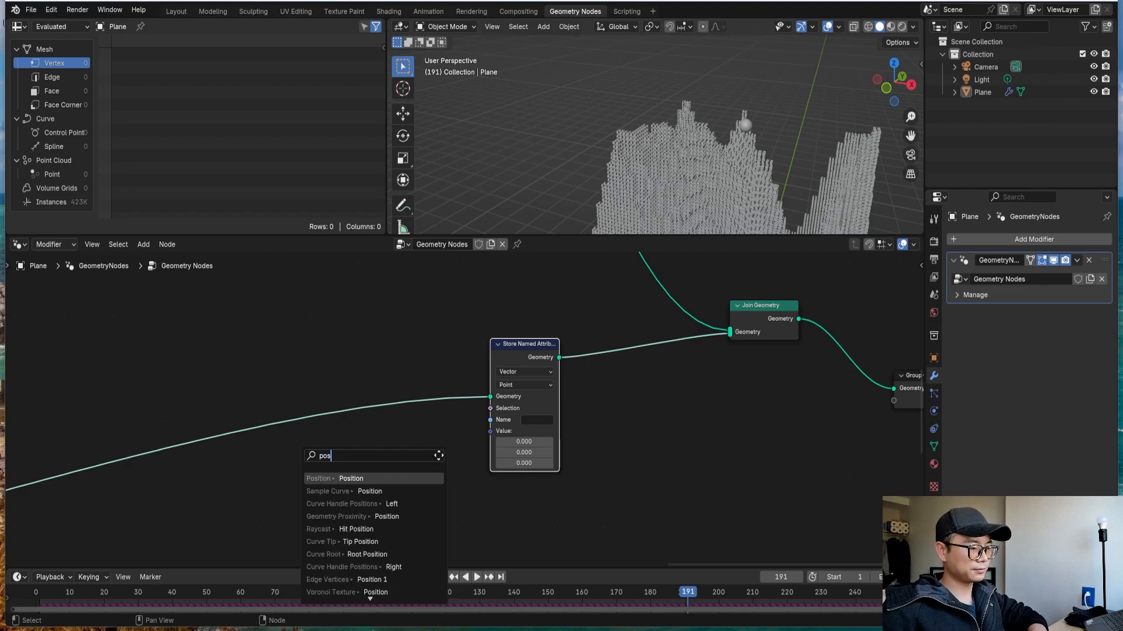
pyautogui.press('Return')
pyautogui.click(478, 456)
pyautogui.click(537, 419)
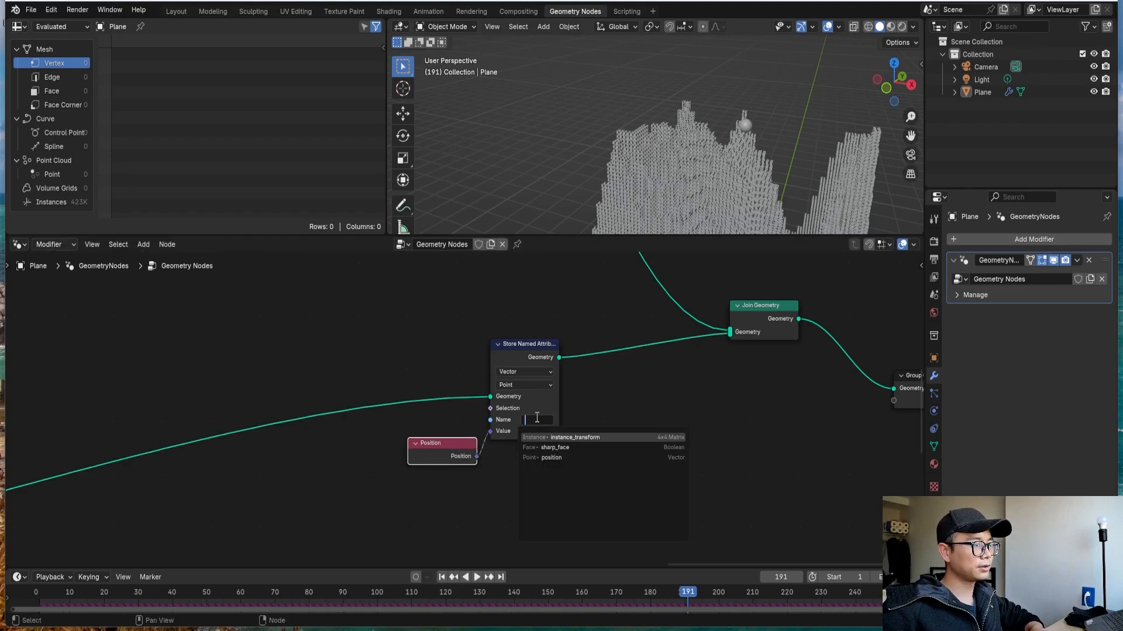
pyautogui.press('Return')
pyautogui.scroll(-8, 607, 416)
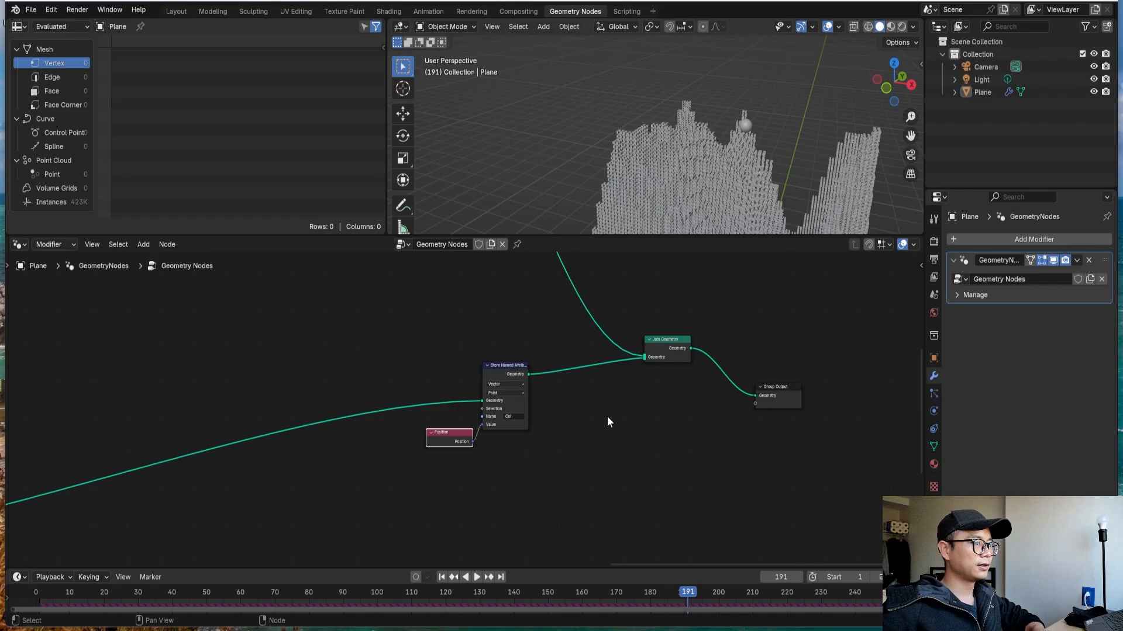
# Try the Instance domain on the Store Named Attribute node and return it to Point.
pyautogui.moveTo(243, 427); pyautogui.dragTo(442, 398, button='middle')
pyautogui.scroll(7, 166, 461)
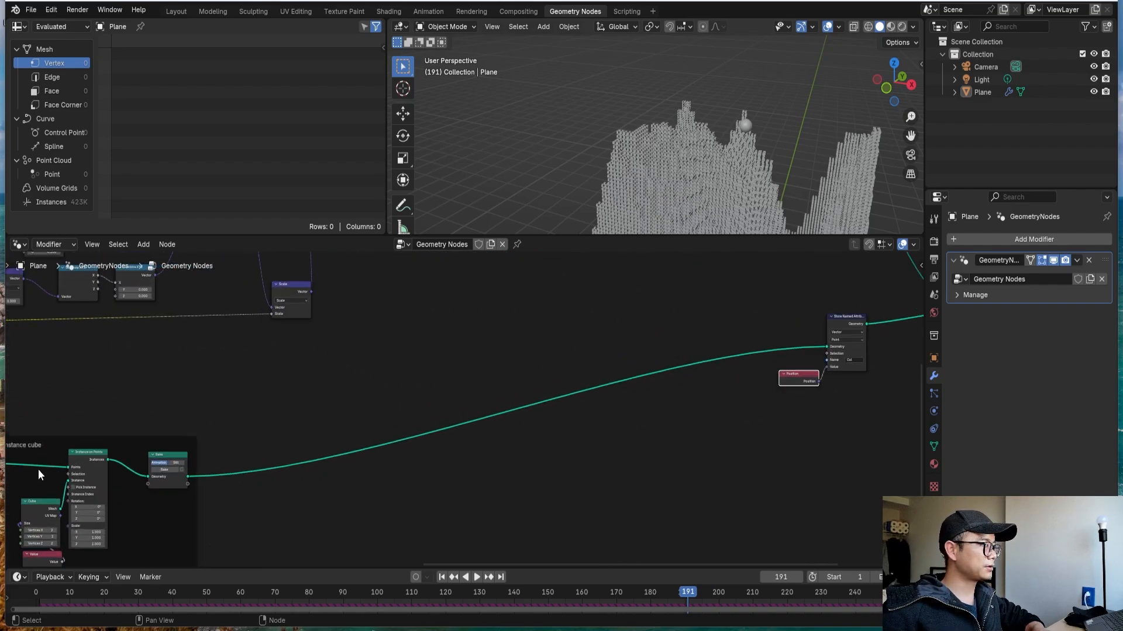
pyautogui.scroll(-4, 350, 445)
pyautogui.moveTo(693, 395); pyautogui.dragTo(376, 446, button='middle')
pyautogui.scroll(6, 409, 404)
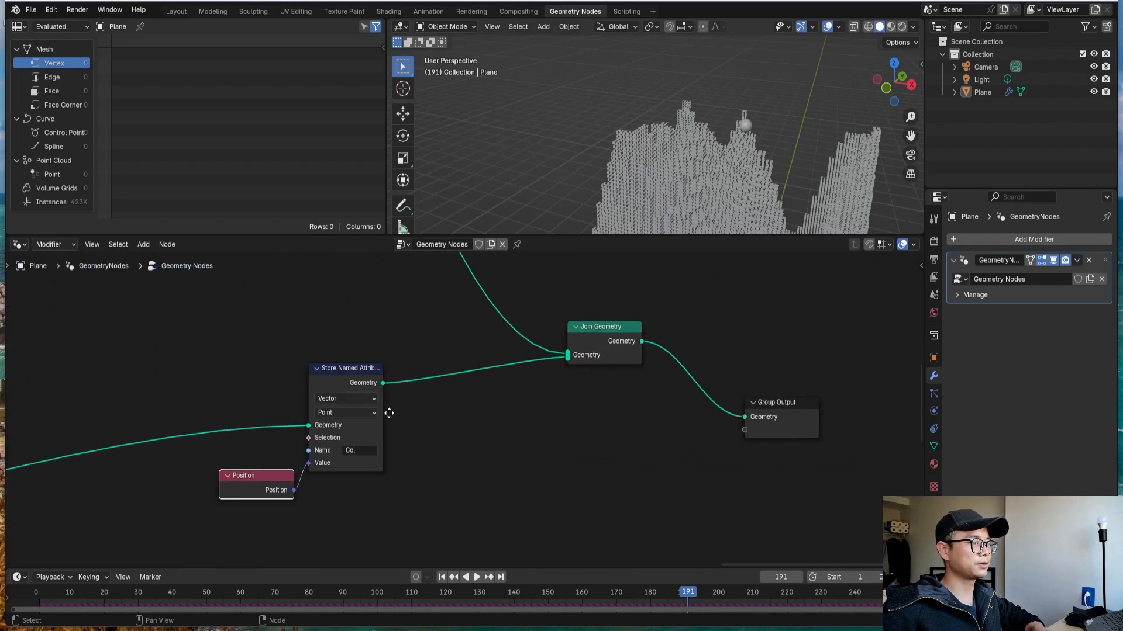
pyautogui.click(491, 416)
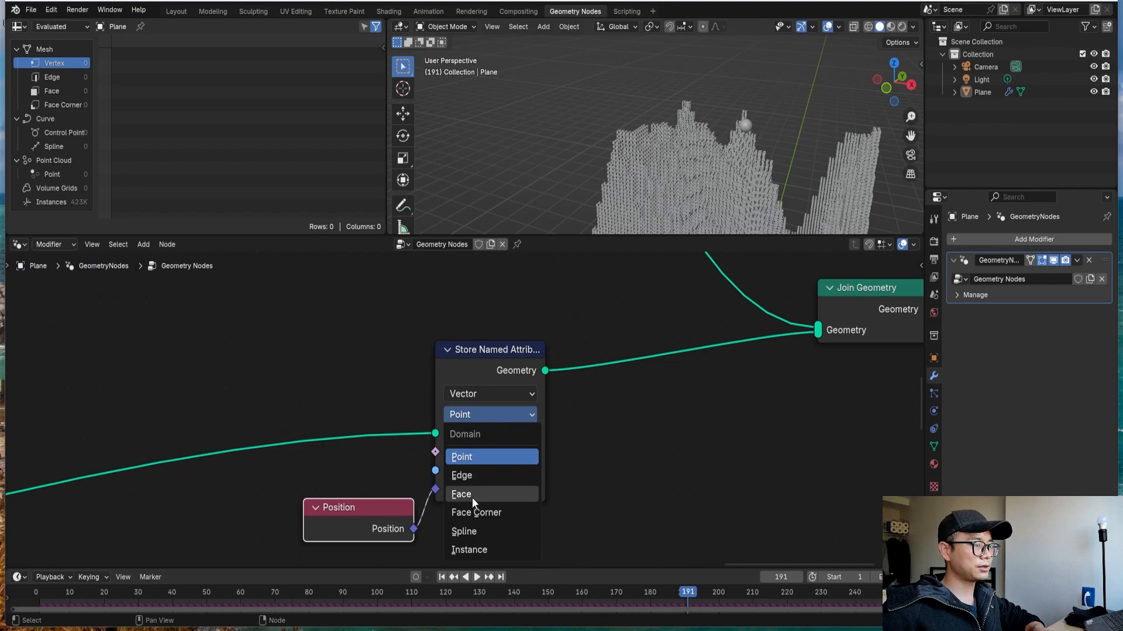
pyautogui.click(487, 549)
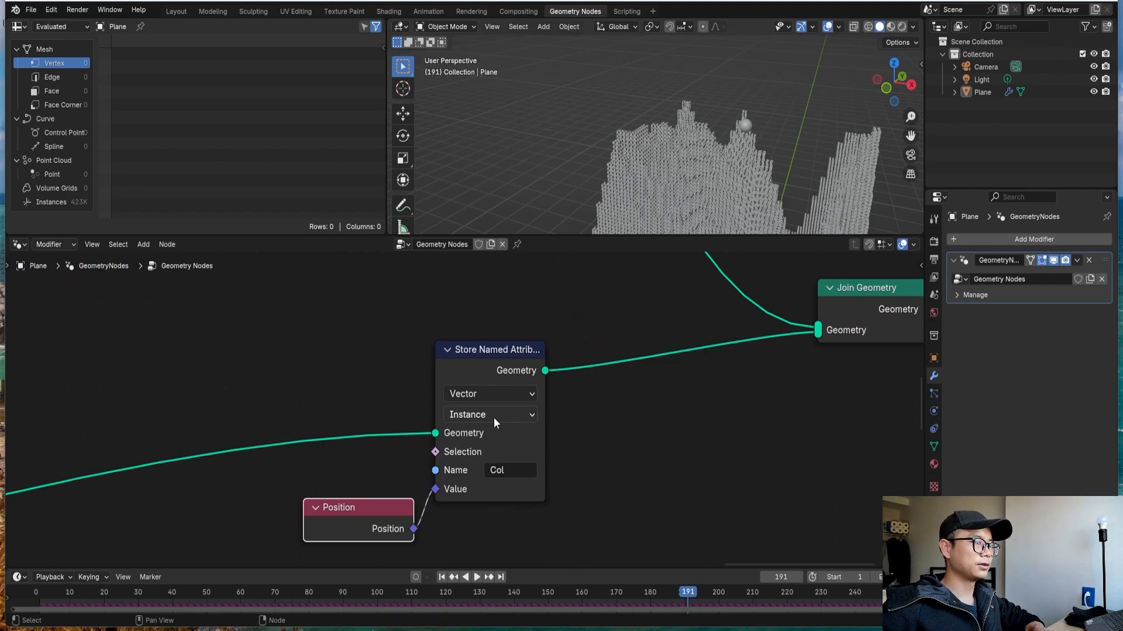
pyautogui.click(493, 416)
pyautogui.click(483, 457)
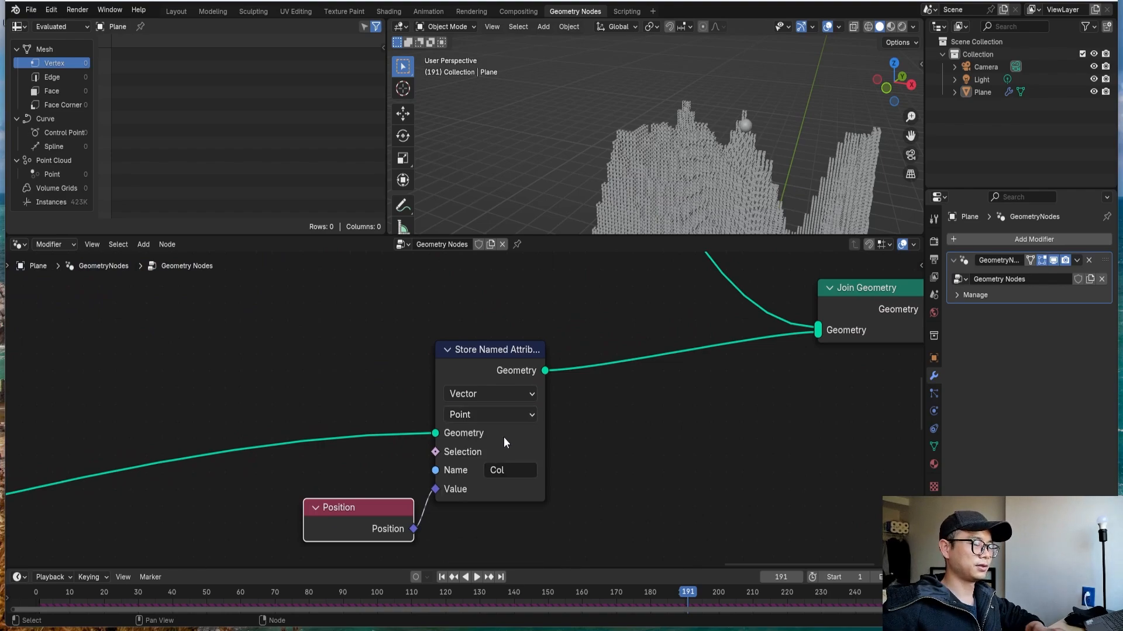
# Insert a Set Material node on the link between Store Named Attribute and Join Geometry.
pyautogui.scroll(-4, 504, 436)
pyautogui.moveTo(554, 447); pyautogui.dragTo(484, 519, button='middle')
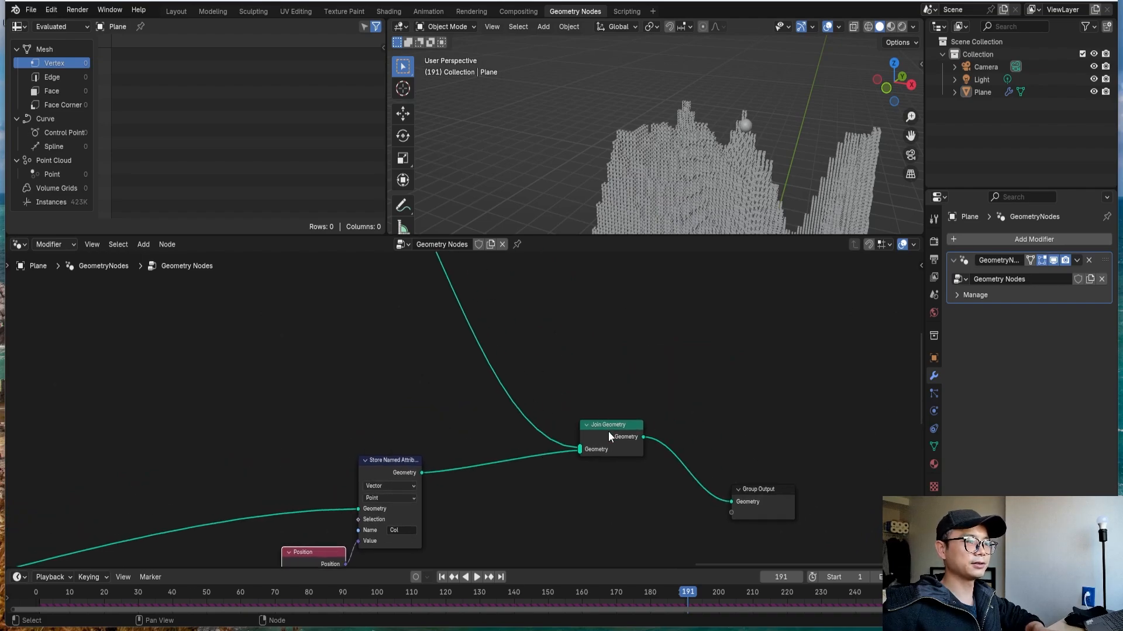
pyautogui.scroll(-3, 532, 439)
pyautogui.scroll(4, 555, 444)
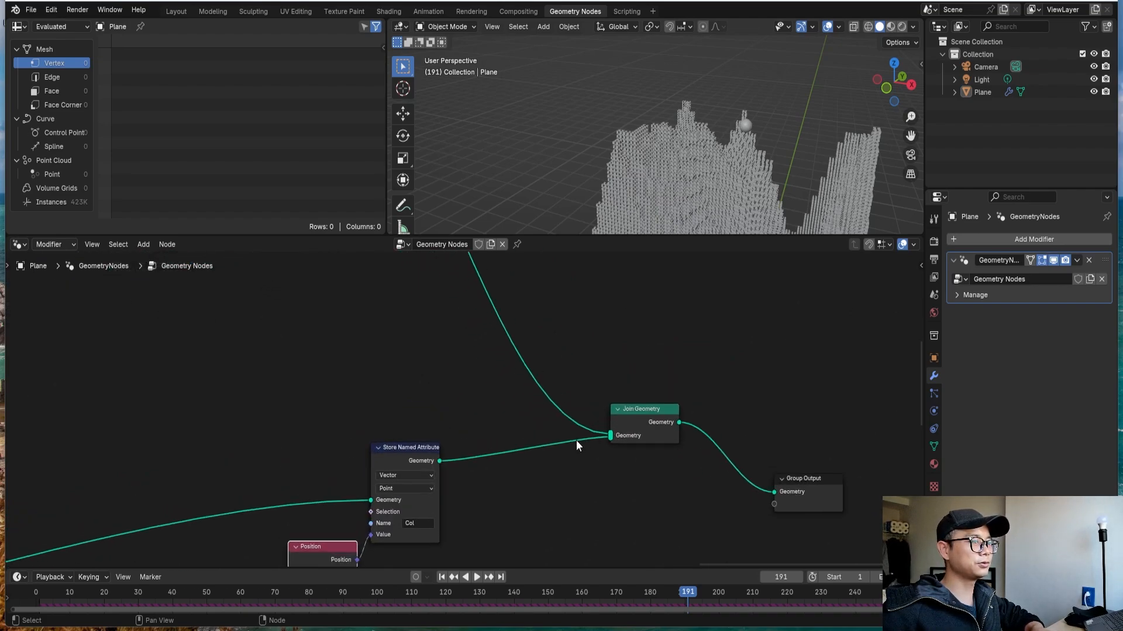
pyautogui.hotkey('shift', 'a')
pyautogui.click(555, 366)
pyautogui.write('set')
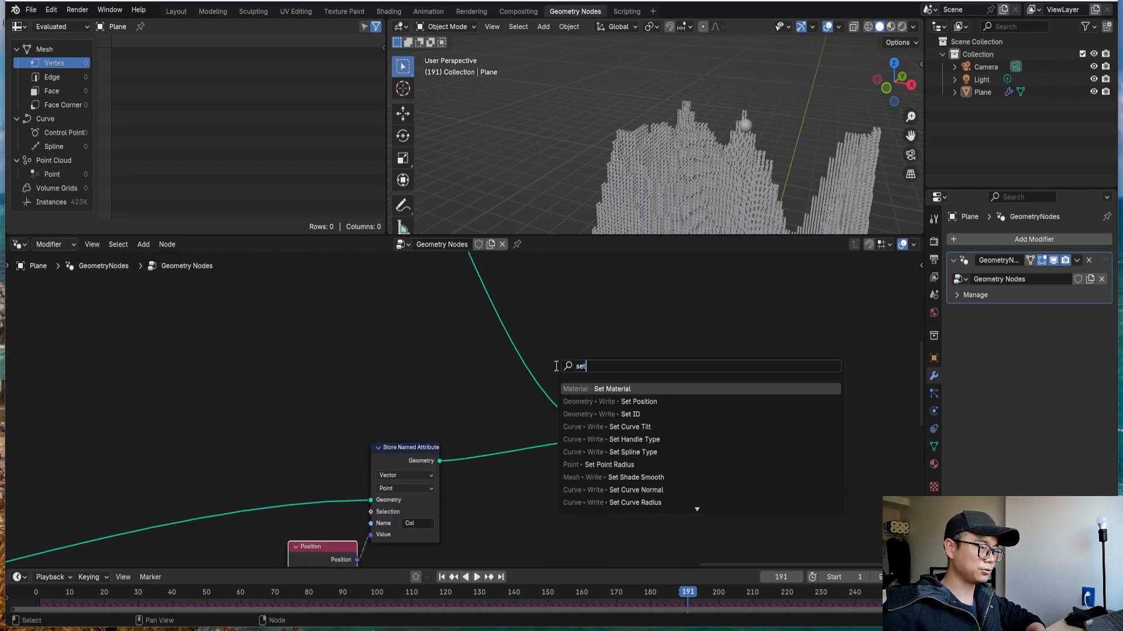
pyautogui.write(' mat')
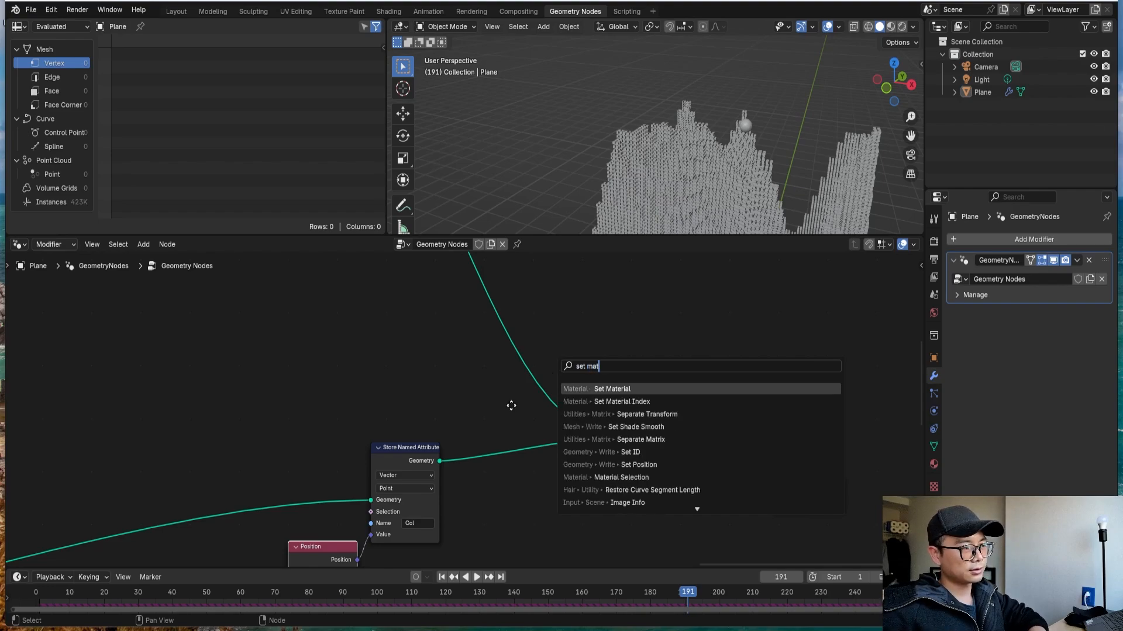
pyautogui.press('Return')
pyautogui.click(517, 445)
# Duplicate the Set Material node onto the other link into Join Geometry and save the file.
pyautogui.hotkey('shift', 'd')
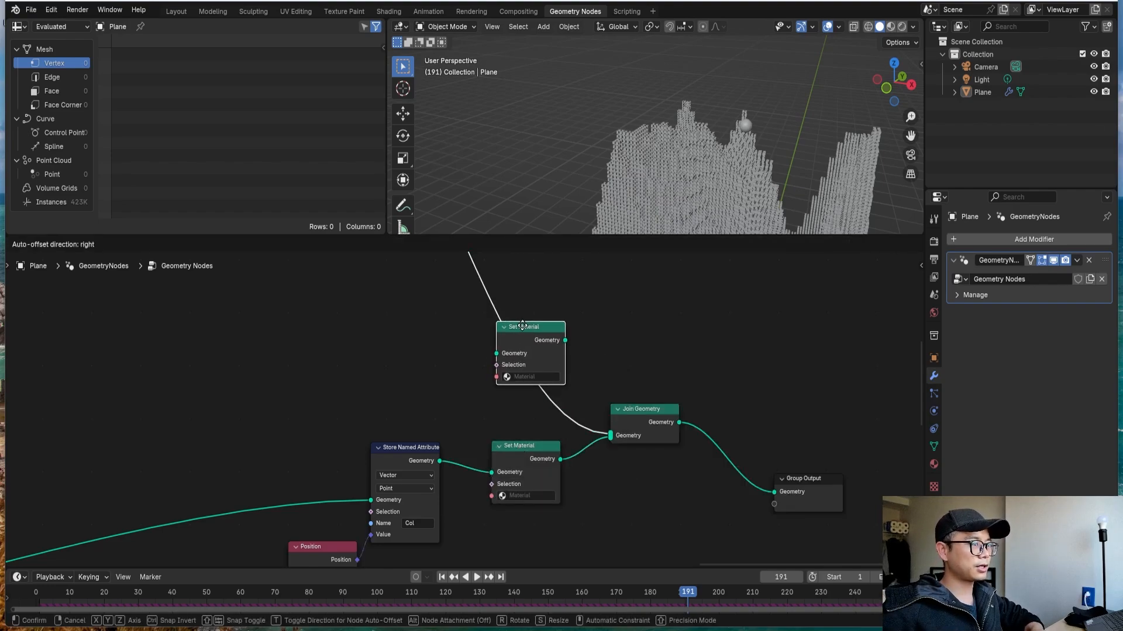
pyautogui.click(521, 326)
pyautogui.scroll(-1, 665, 434)
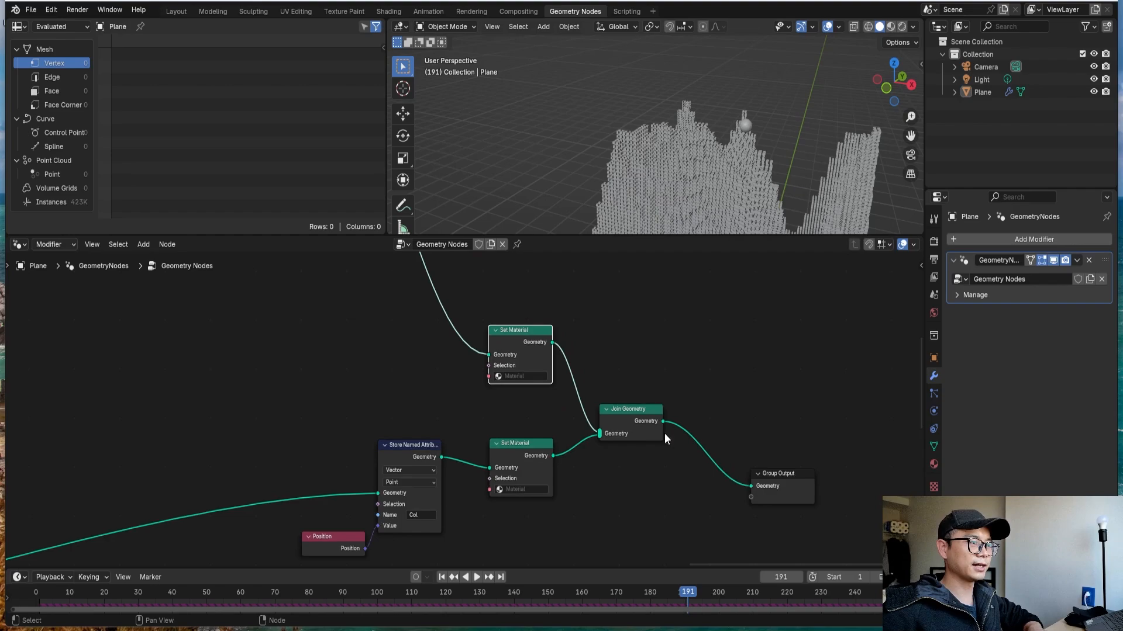
pyautogui.hotkey('ctrl', 's')
# Select all simulation nodes with their force and instancing nodes and move them up, clear of the mountain nodes.
pyautogui.scroll(-5, 664, 432)
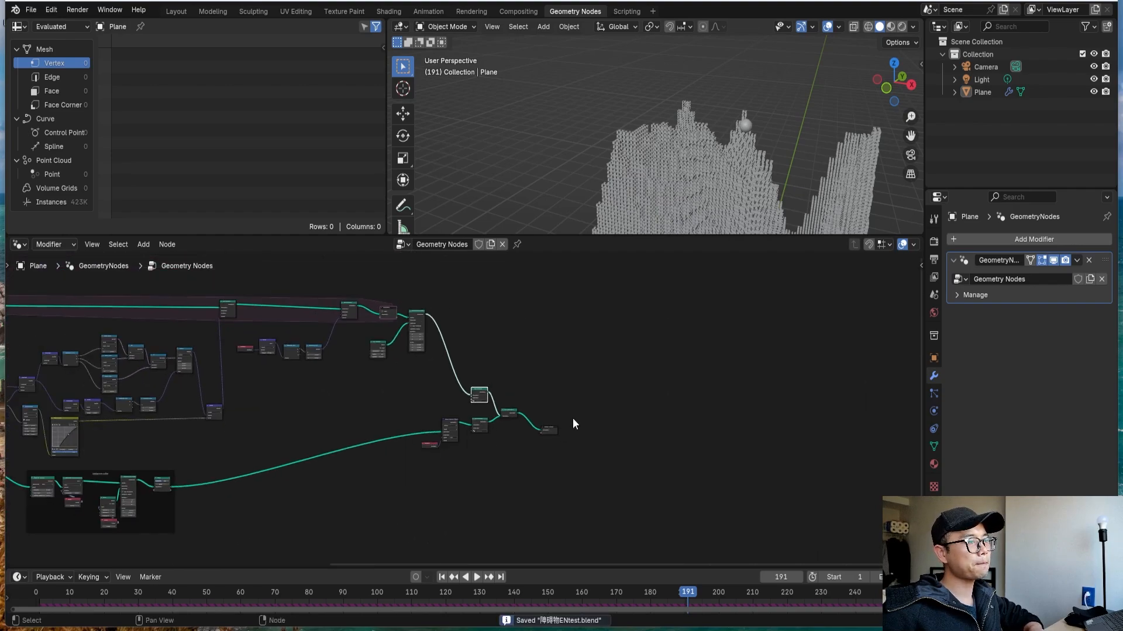
pyautogui.scroll(-1, 574, 422)
pyautogui.moveTo(508, 417); pyautogui.dragTo(819, 414, button='middle')
pyautogui.scroll(-1, 590, 379)
pyautogui.scroll(2, 584, 380)
pyautogui.moveTo(530, 381); pyautogui.dragTo(484, 437, button='middle')
pyautogui.moveTo(172, 307); pyautogui.dragTo(596, 498)
pyautogui.keyDown('shift'); pyautogui.moveTo(604, 347); pyautogui.dragTo(714, 421); pyautogui.keyUp('shift')
pyautogui.press('g')
pyautogui.click(668, 305)
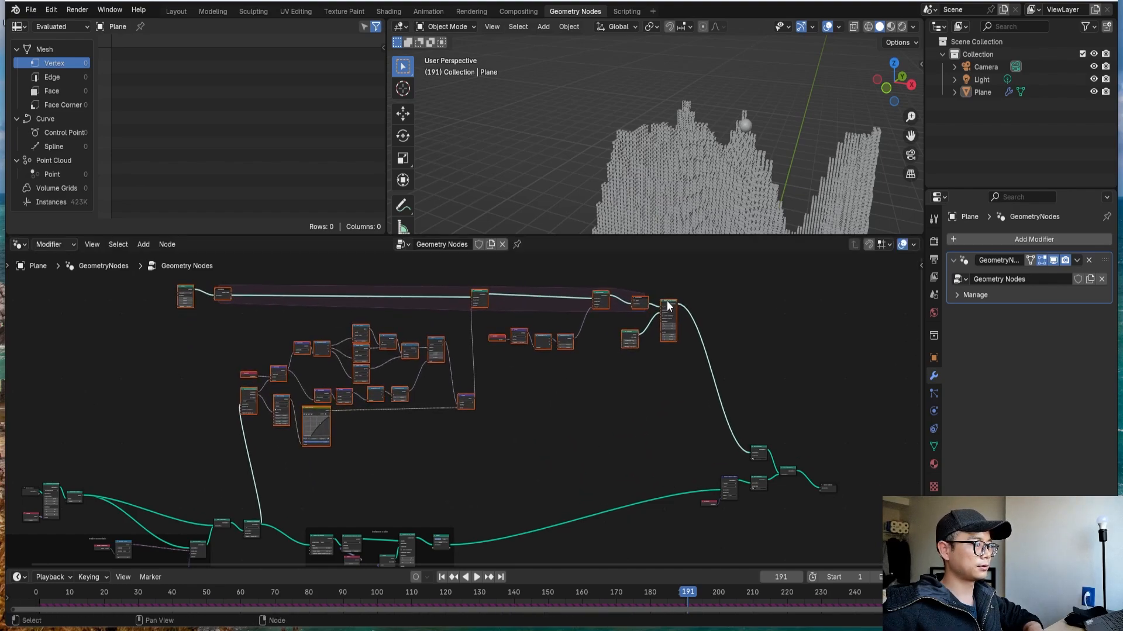
# Enclose the selected simulation nodes in a frame labelled "animated head" and save the file.
pyautogui.press('h')
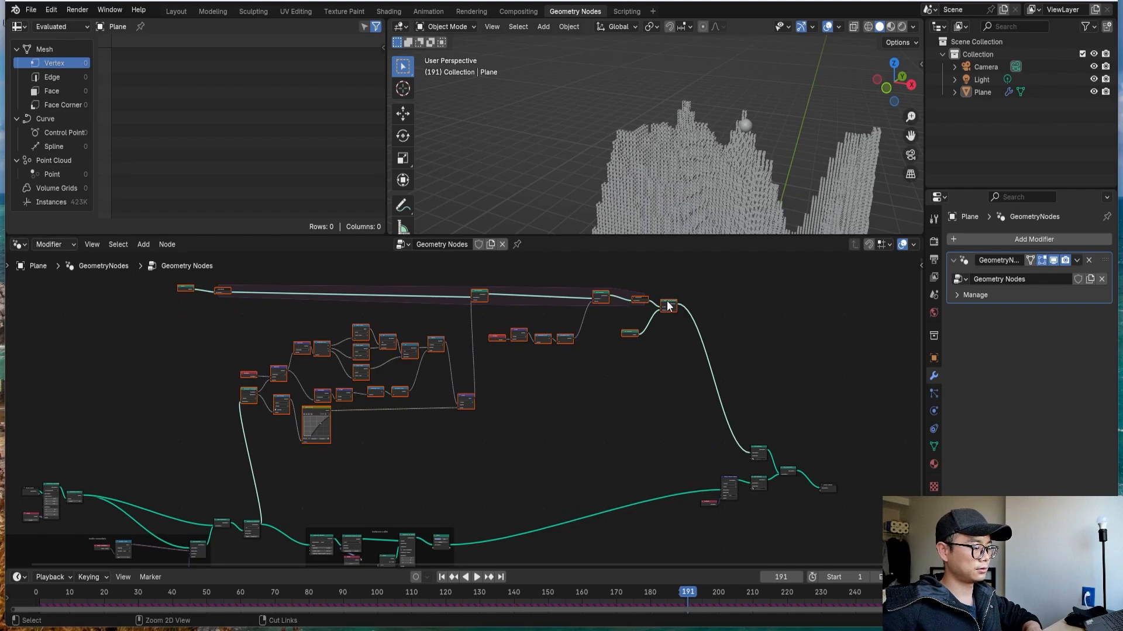
pyautogui.press('h')
pyautogui.hotkey('ctrl', 'j')
pyautogui.press('KP_Decimal')
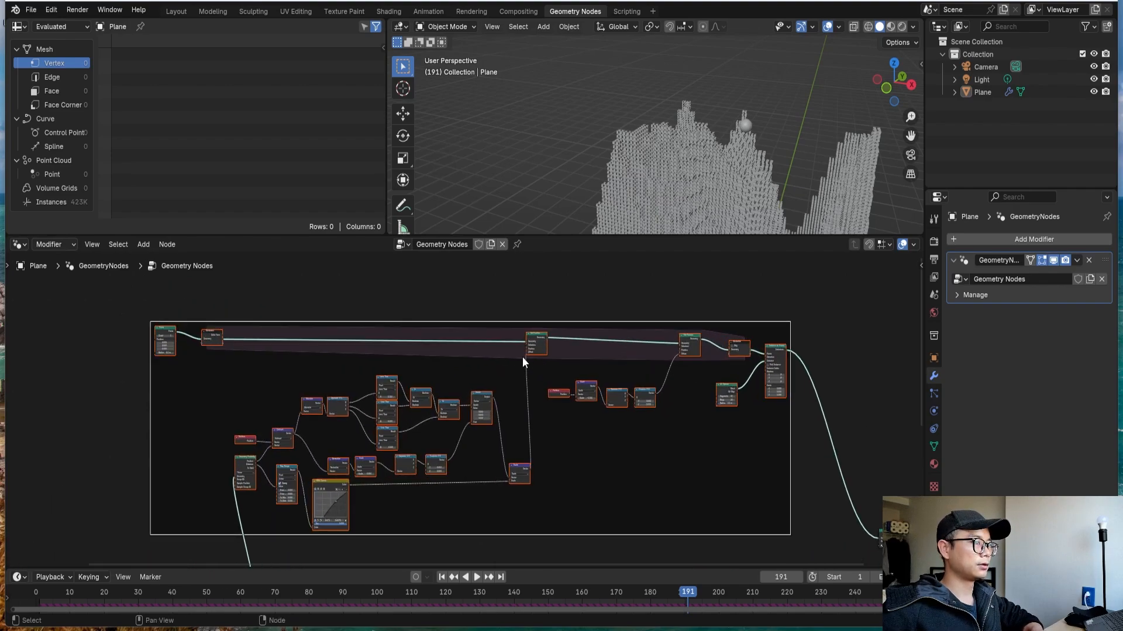
pyautogui.rightClick(459, 301)
pyautogui.click(449, 301)
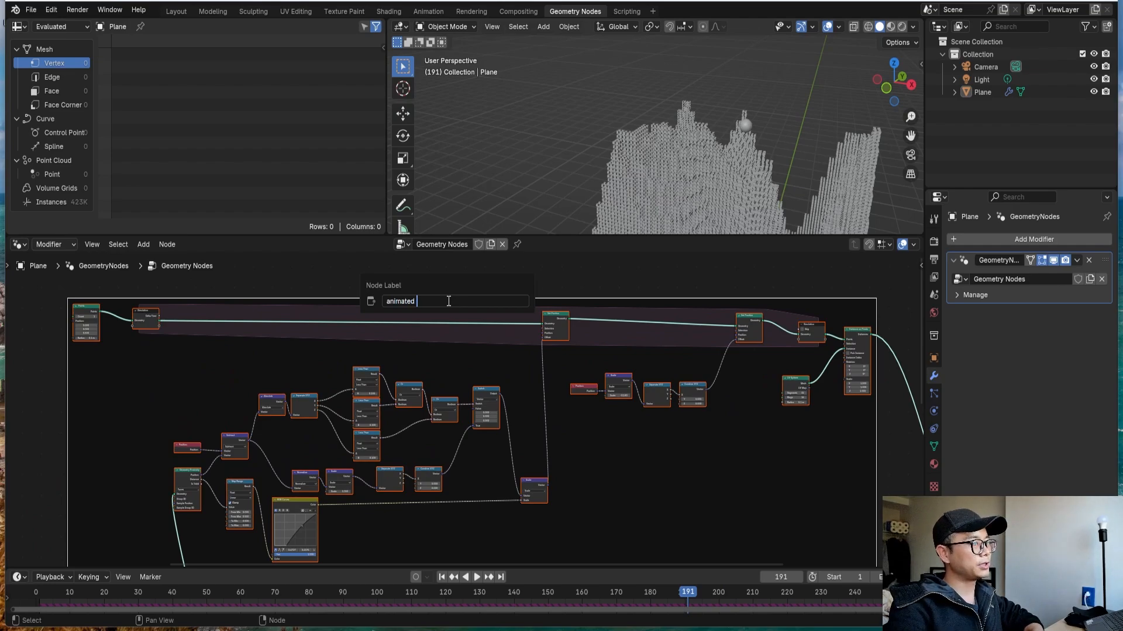
pyautogui.write('animated head')
pyautogui.press('Return')
pyautogui.scroll(-5, 447, 308)
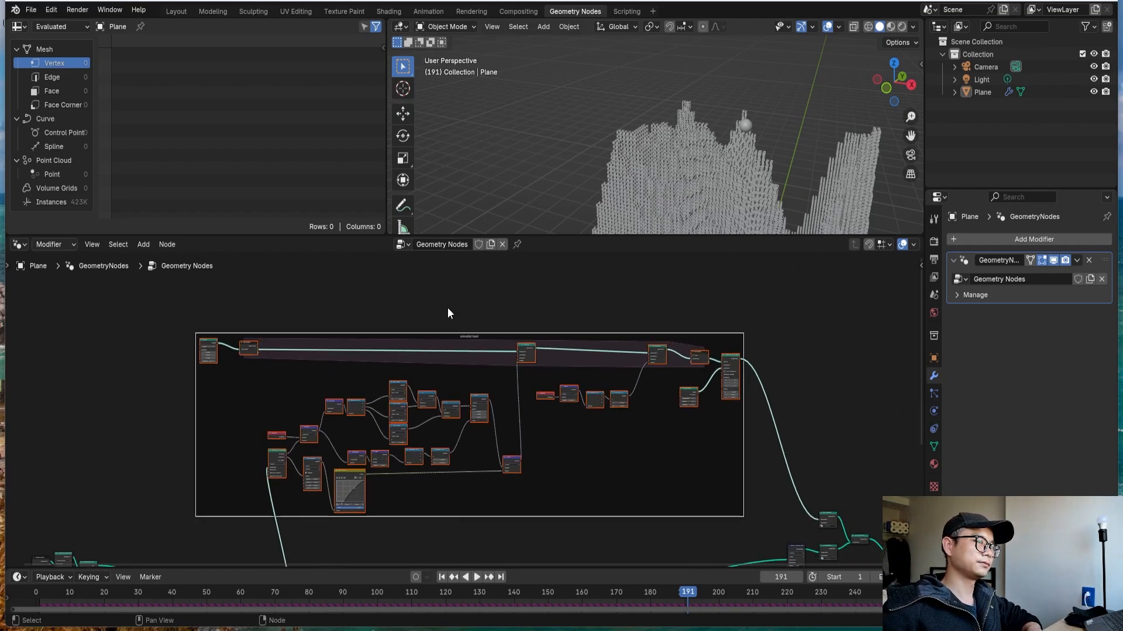
pyautogui.hotkey('ctrl', 's')
# Look over the layout of the framed node groups and the final output chain.
pyautogui.scroll(3, 727, 414)
pyautogui.moveTo(728, 414); pyautogui.dragTo(818, 368, button='middle')
pyautogui.scroll(-2, 795, 383)
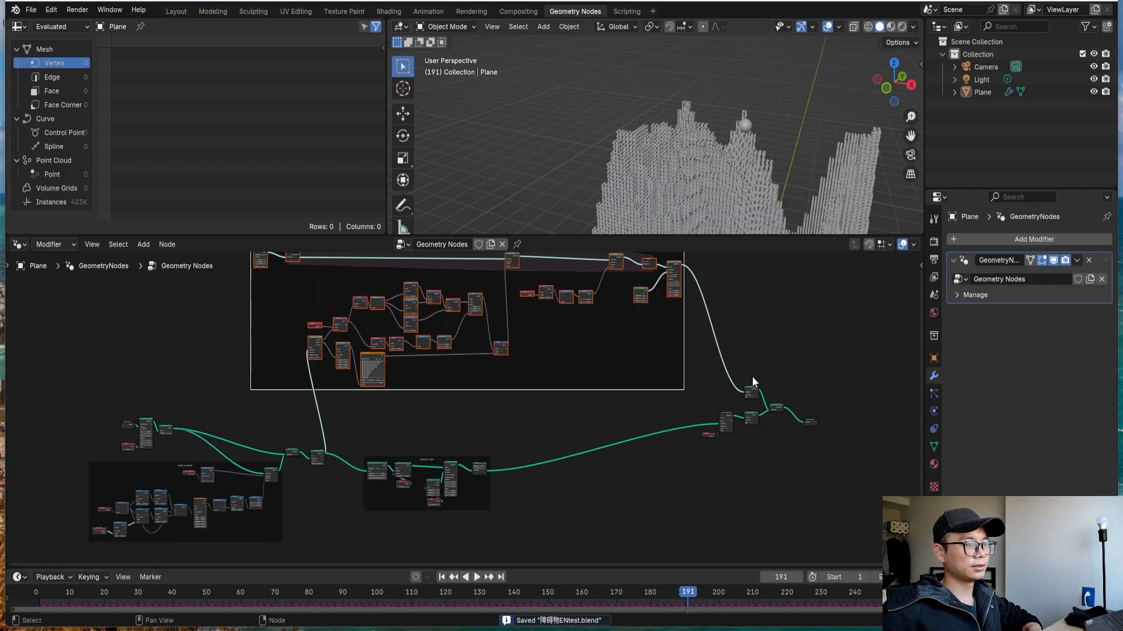
pyautogui.scroll(-1, 462, 363)
pyautogui.scroll(3, 468, 344)
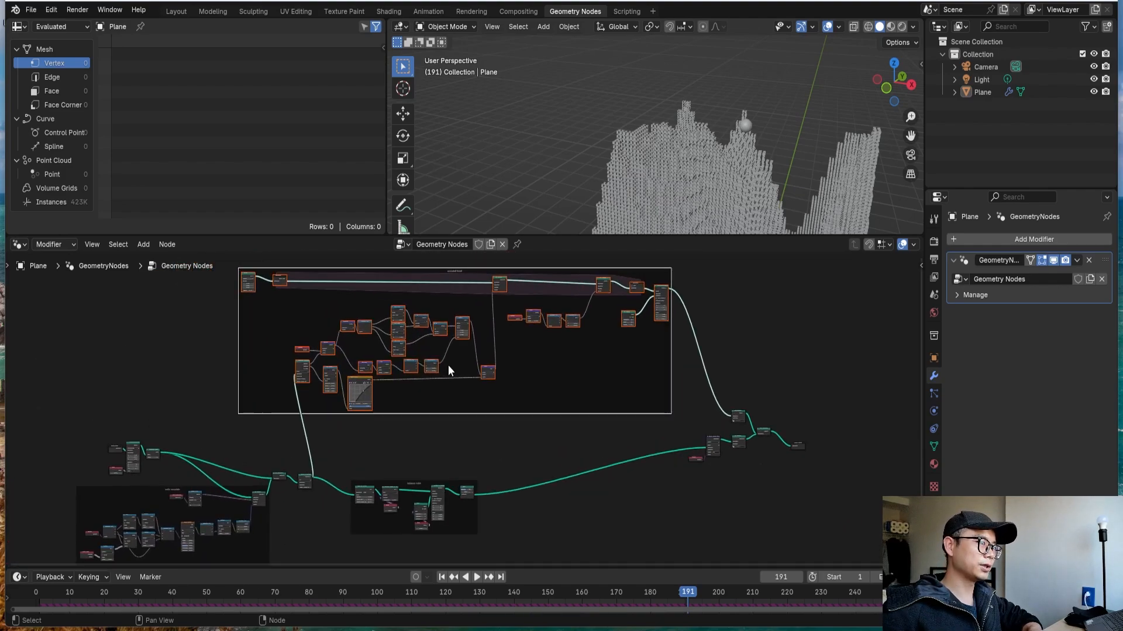
pyautogui.scroll(-1, 397, 338)
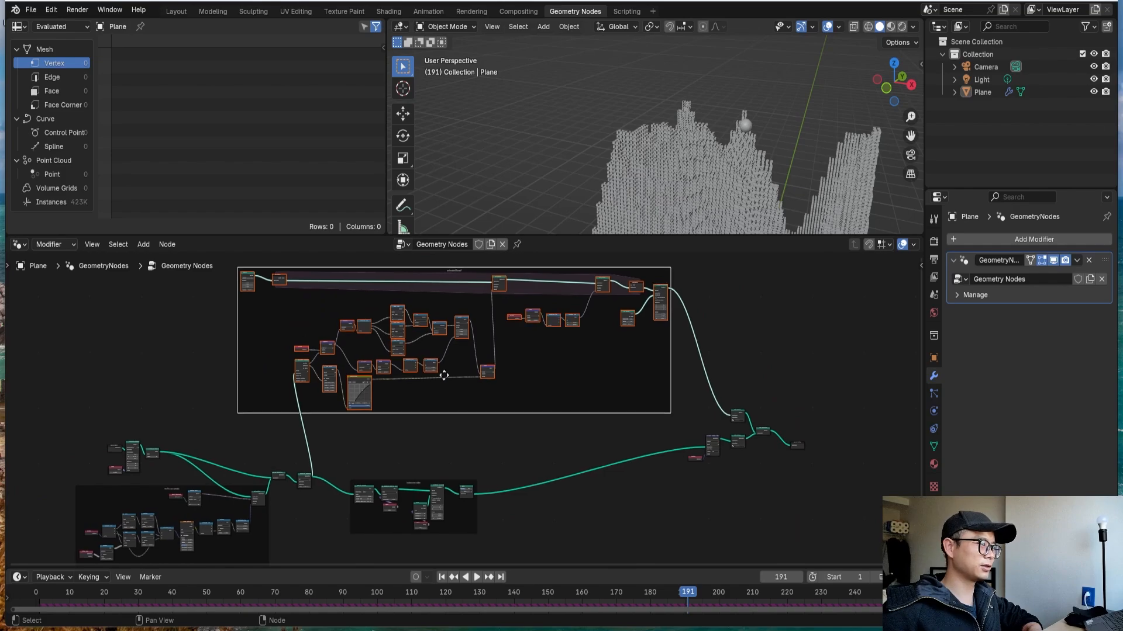
pyautogui.moveTo(441, 371); pyautogui.dragTo(500, 399, button='middle')
pyautogui.moveTo(787, 444); pyautogui.dragTo(711, 453, button='middle')
pyautogui.scroll(1, 711, 453)
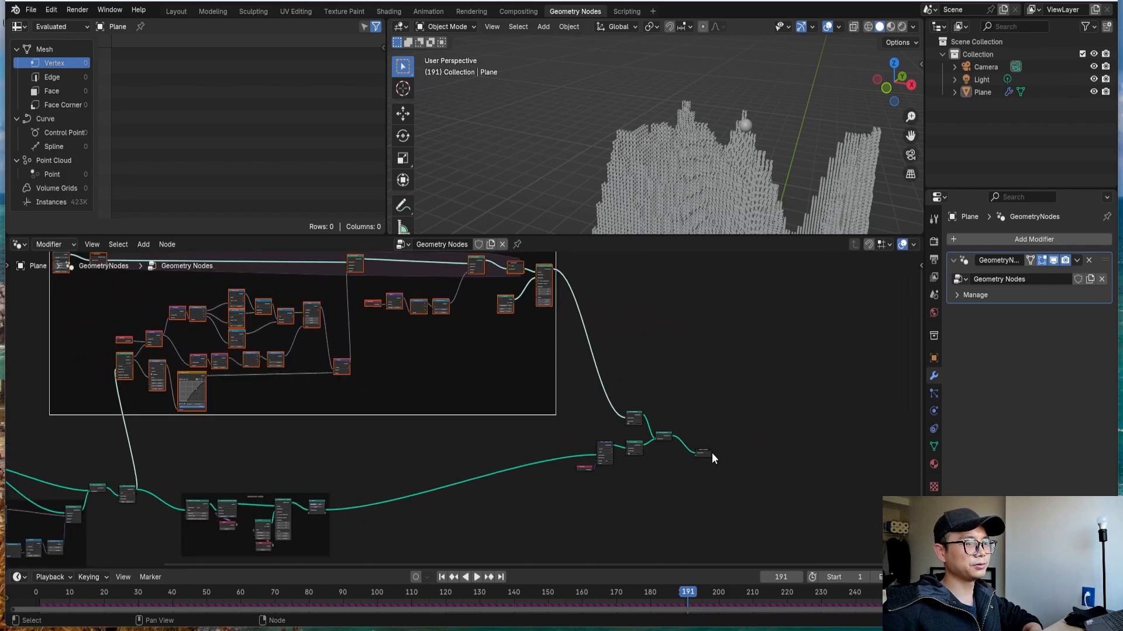
# Tidy the end of the node tree by repositioning the Join Geometry and Group Output nodes.
pyautogui.click(731, 472)
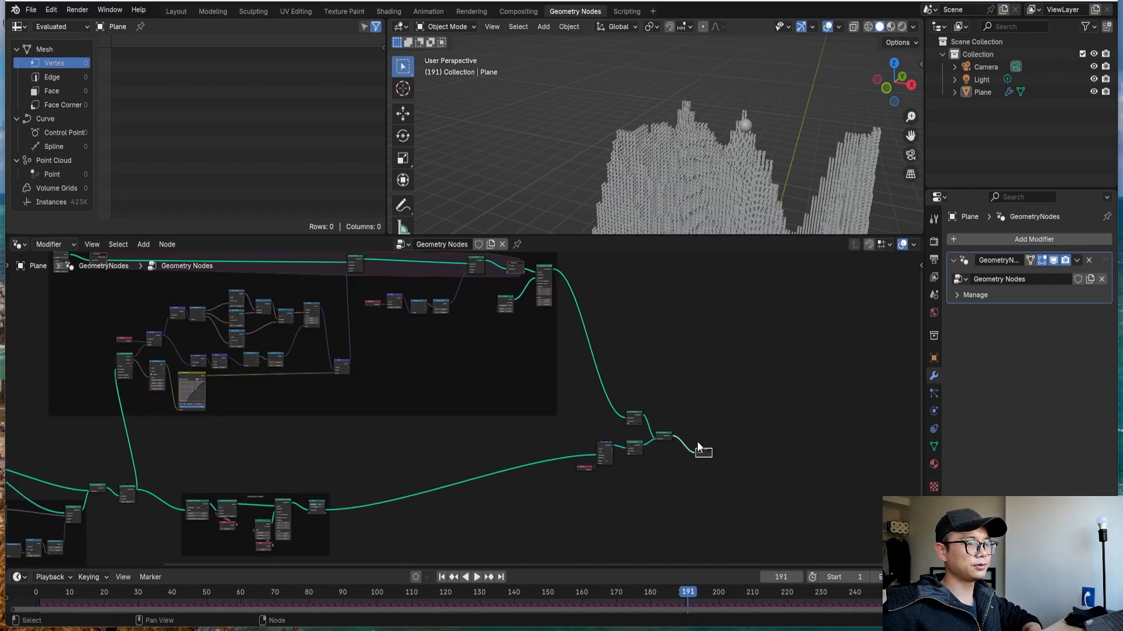
pyautogui.moveTo(706, 450); pyautogui.dragTo(701, 447)
pyautogui.scroll(2, 702, 447)
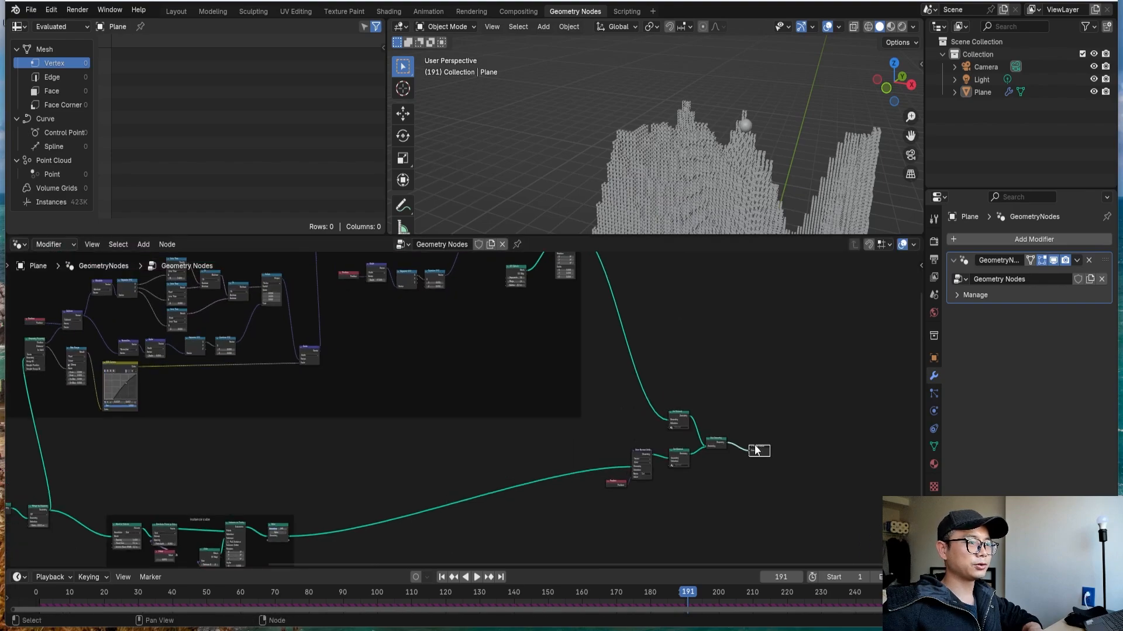
pyautogui.moveTo(833, 454); pyautogui.dragTo(668, 425, button='middle')
pyautogui.scroll(1, 755, 434)
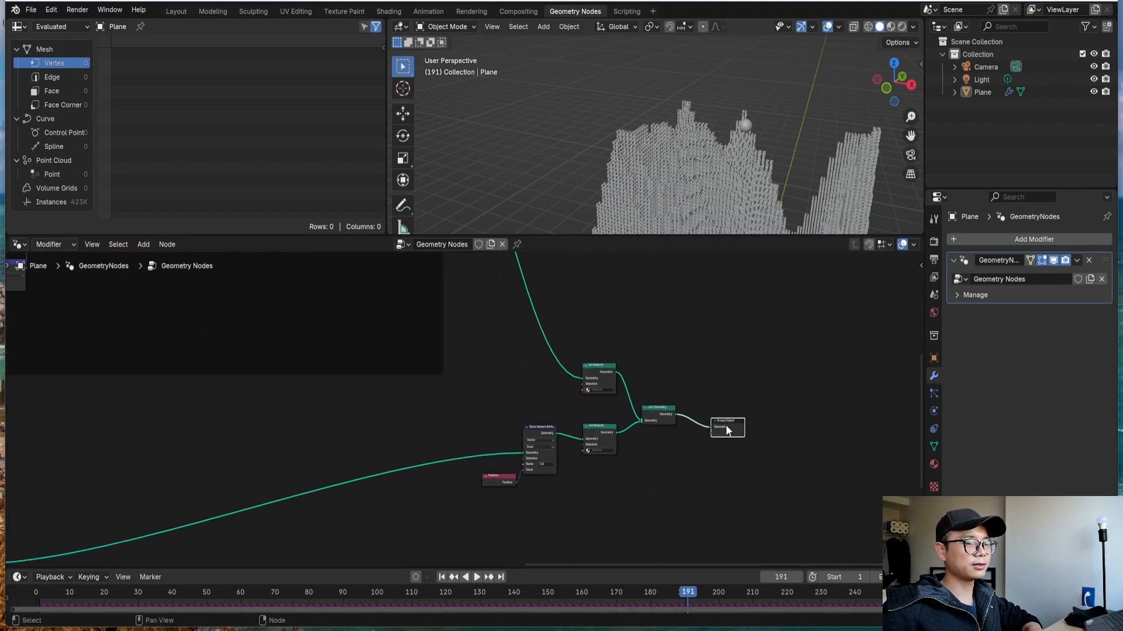
pyautogui.scroll(2, 722, 425)
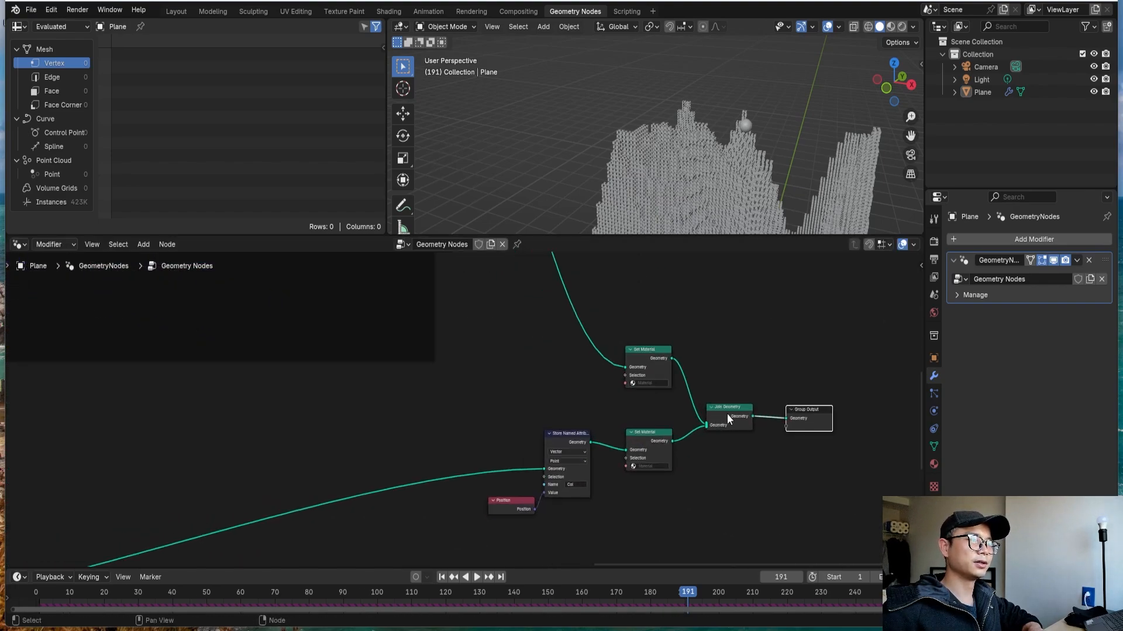
pyautogui.moveTo(738, 417); pyautogui.dragTo(816, 407)
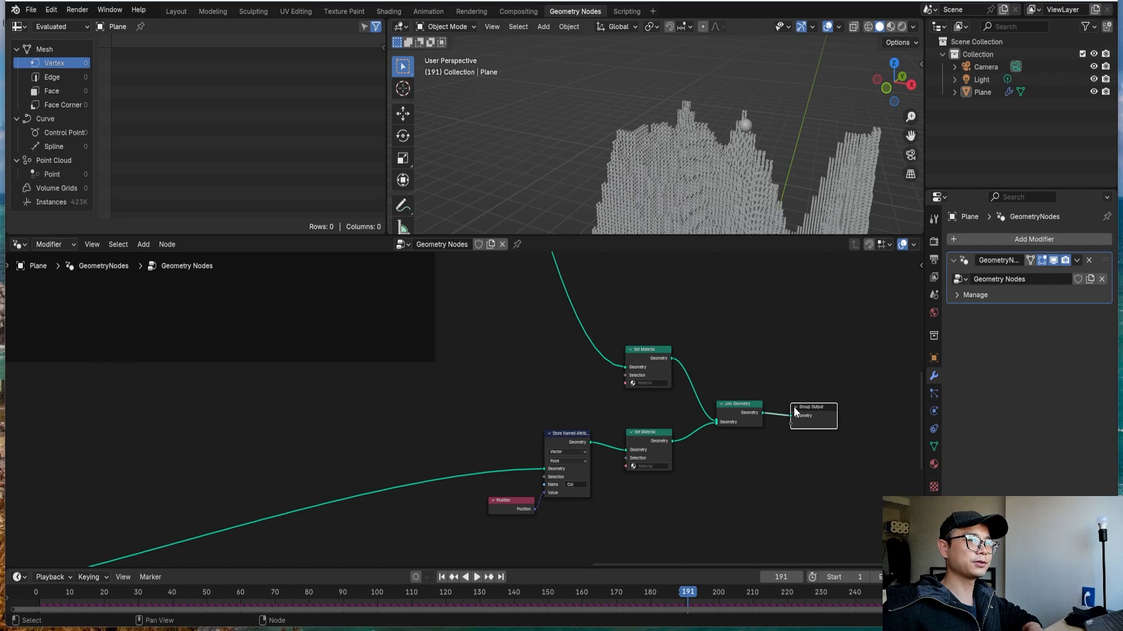